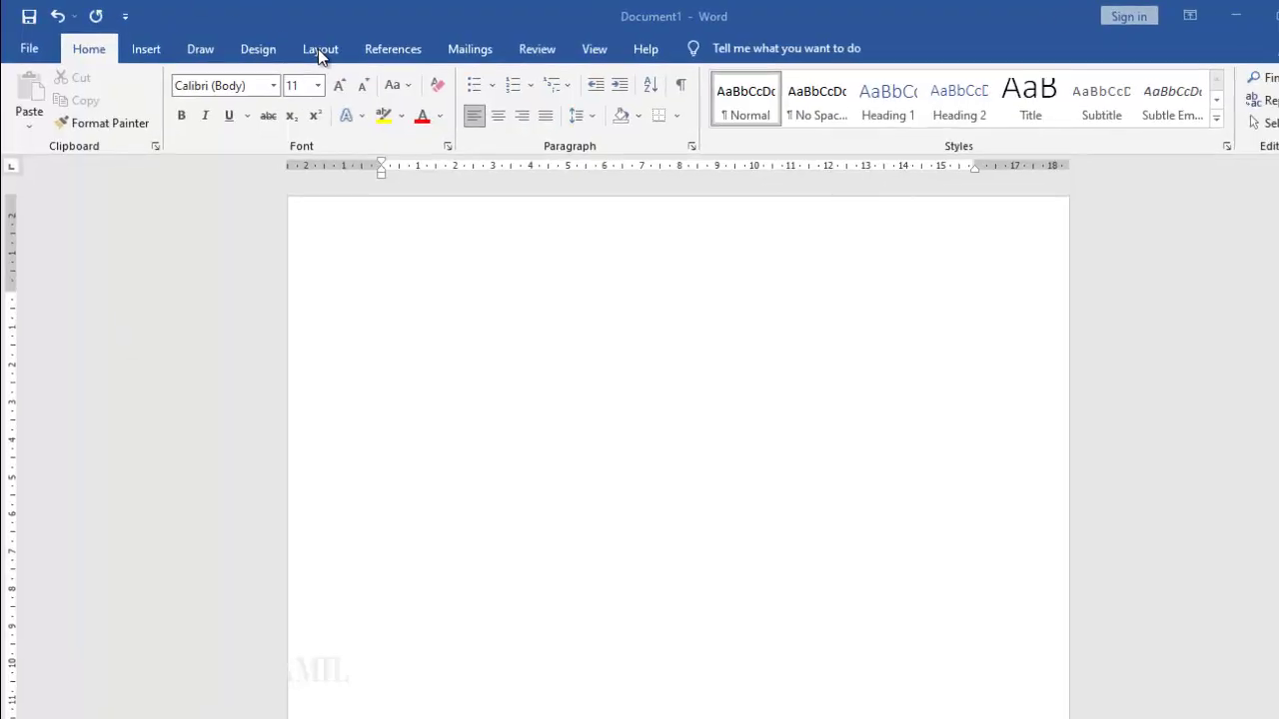
Step: In Page Setup's Margins tab, enter 0 for Top, Bottom, Left and Right, and apply
left_click(320, 50)
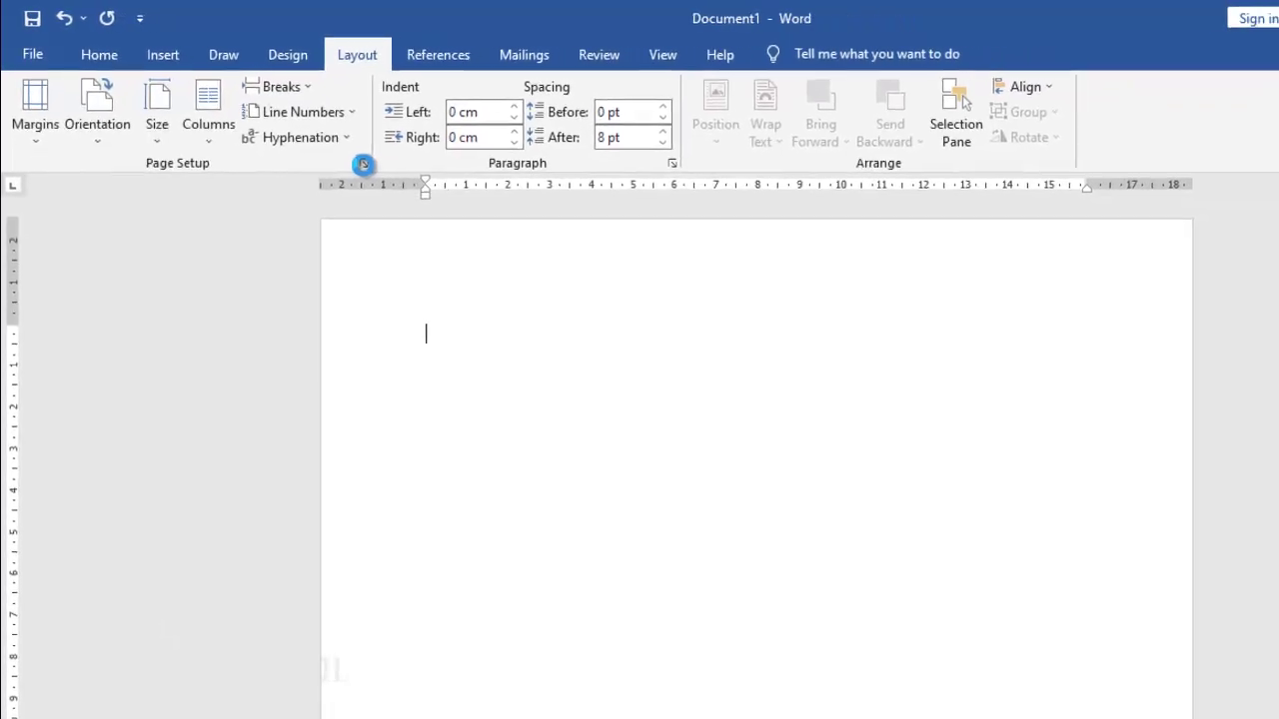
left_click(410, 185)
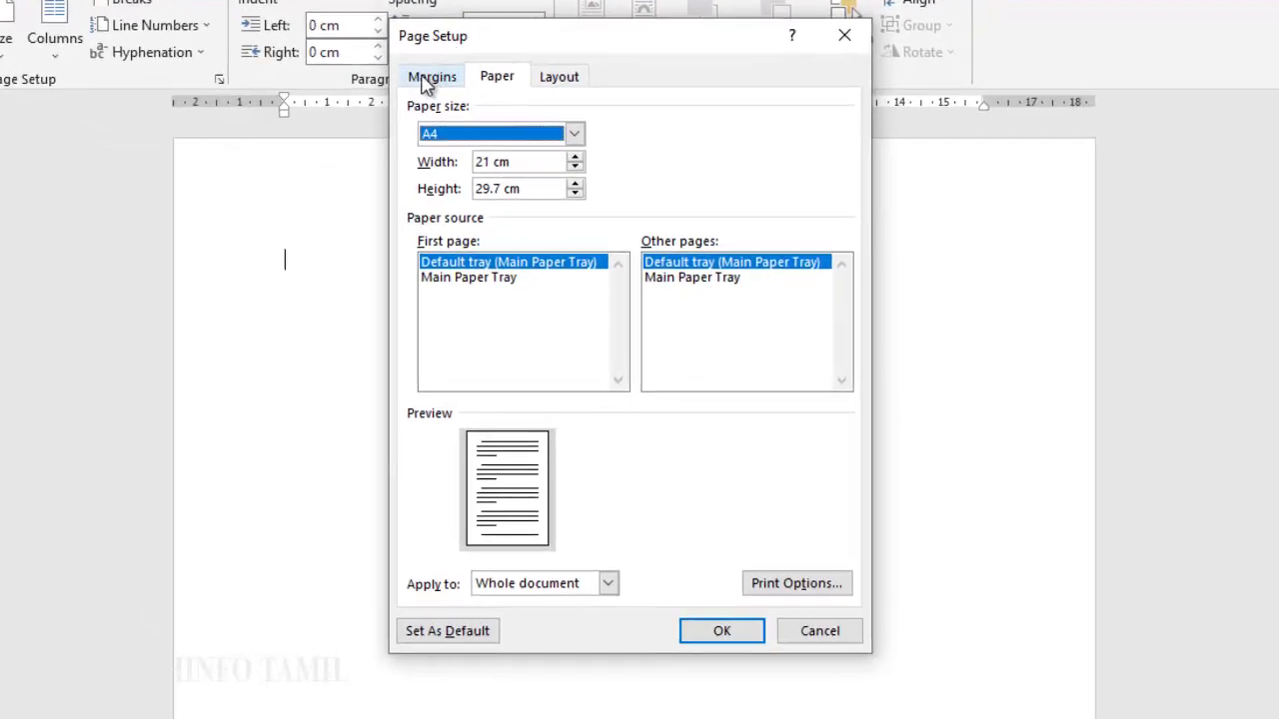
left_click(505, 140)
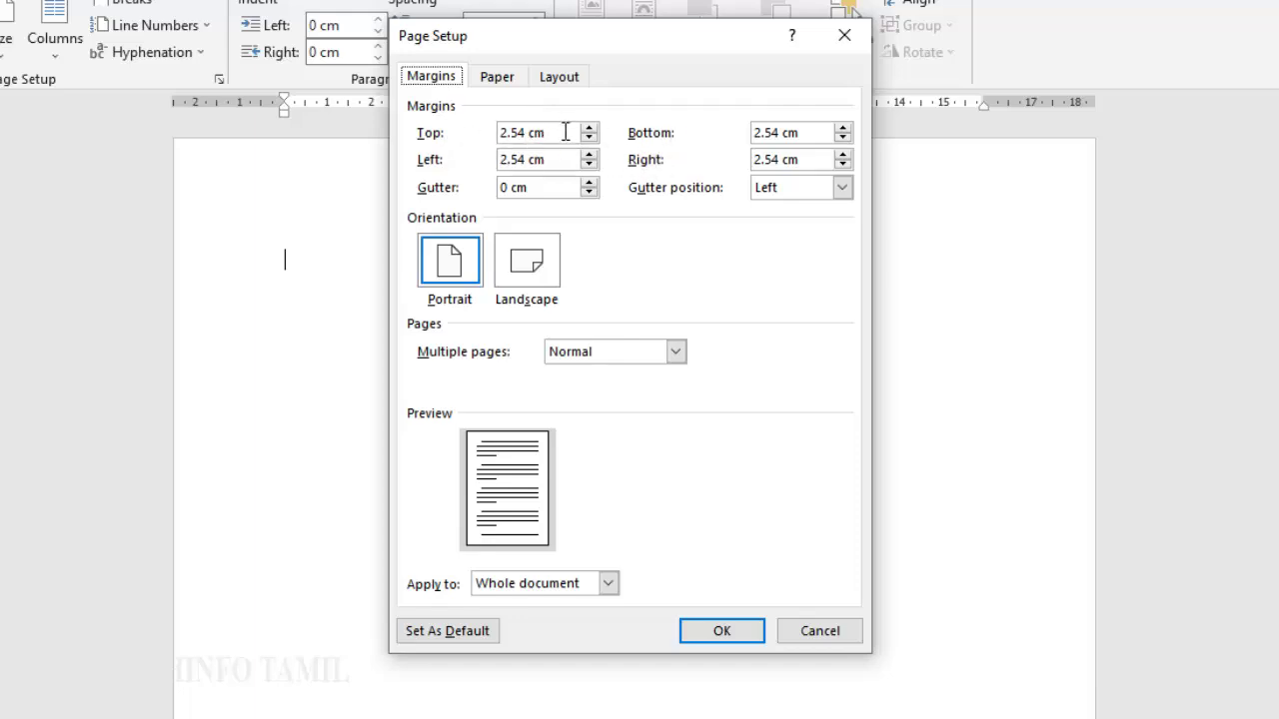
left_click_drag(566, 132, 501, 134)
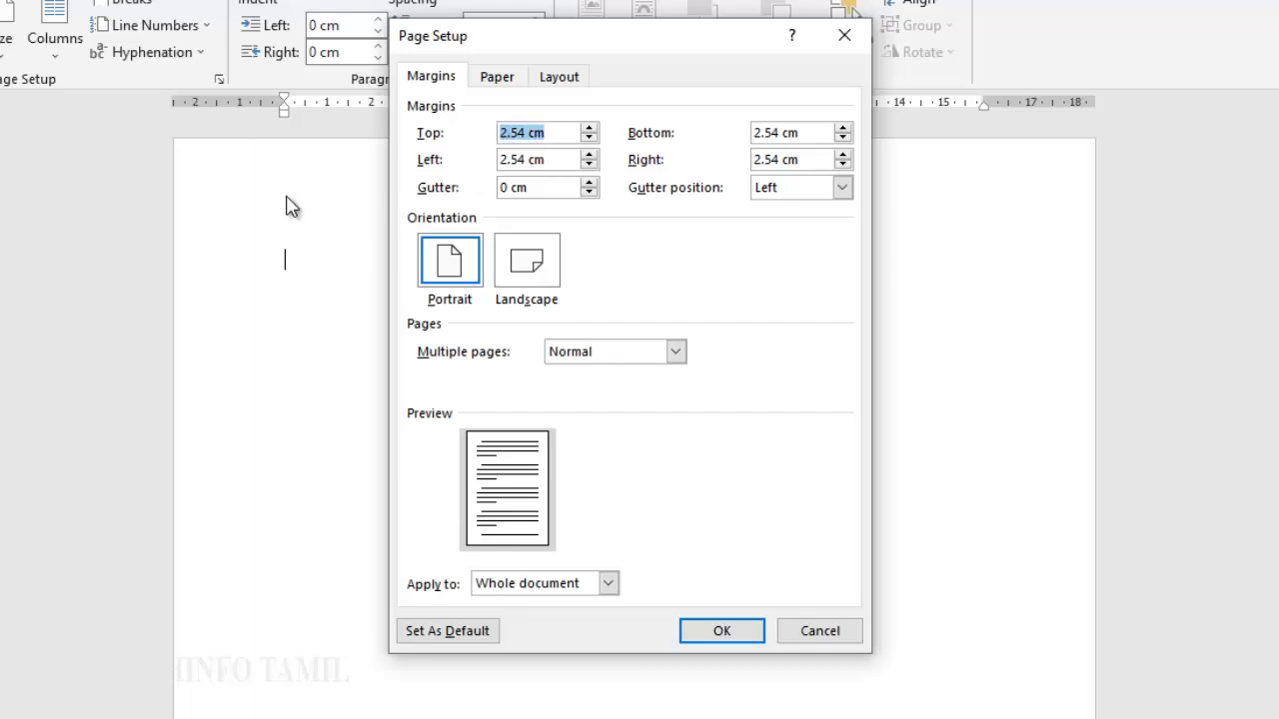
type("0")
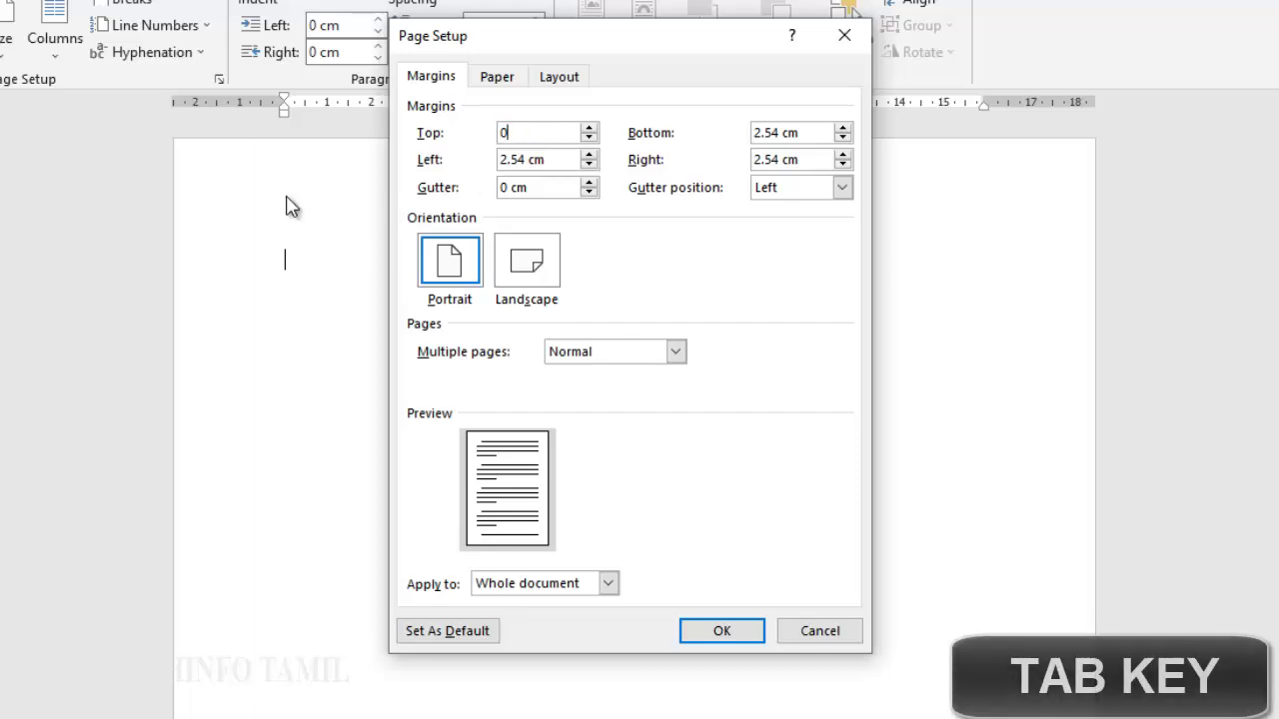
key("Tab")
type("0")
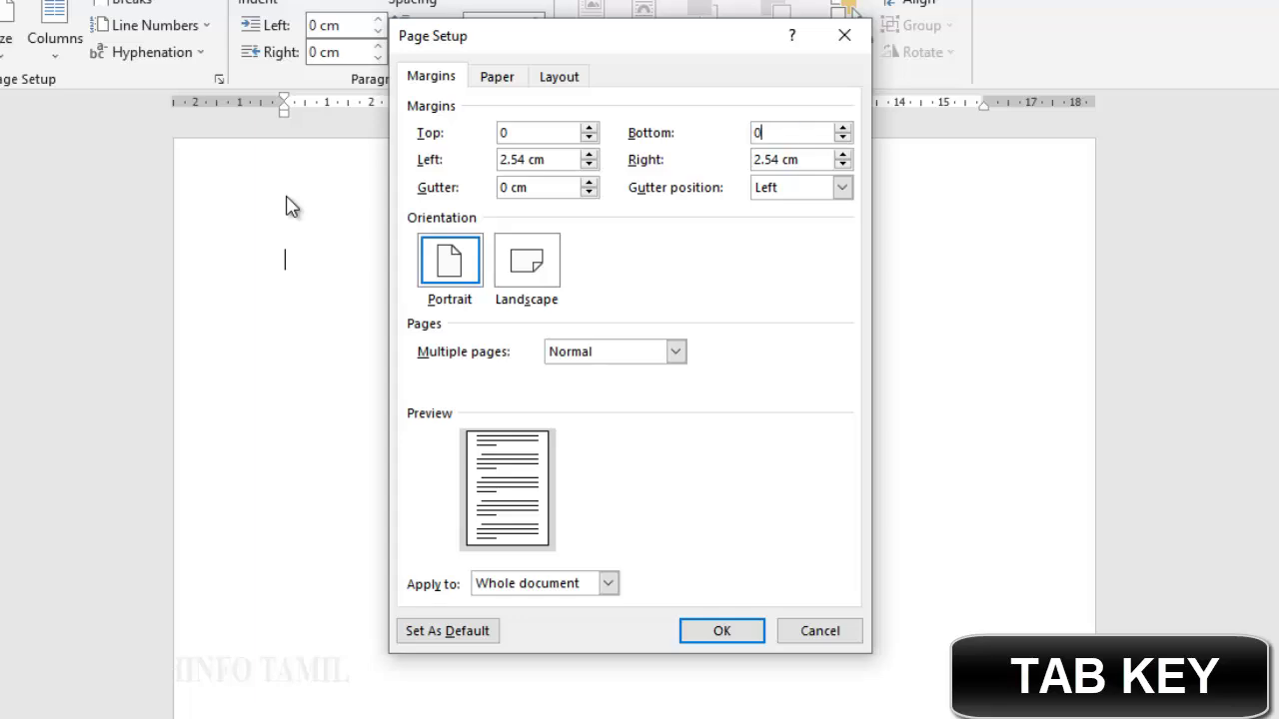
key("Tab")
type("0")
key("Tab")
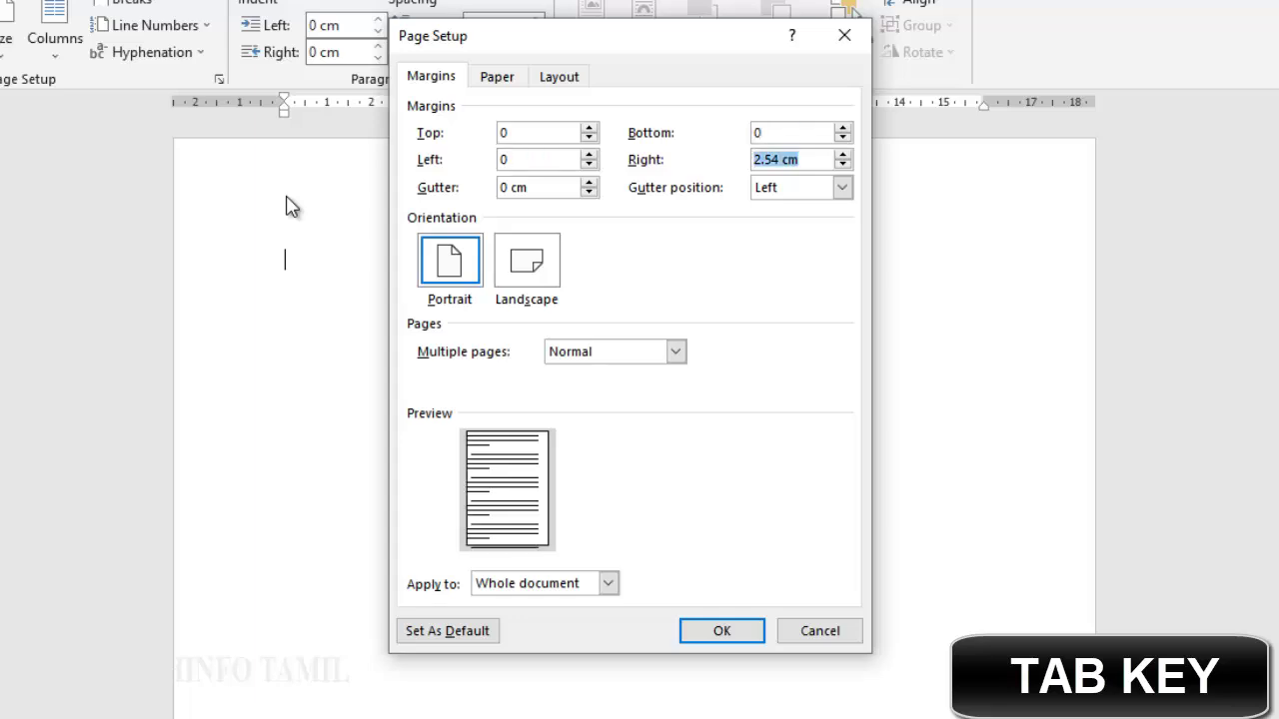
type("0")
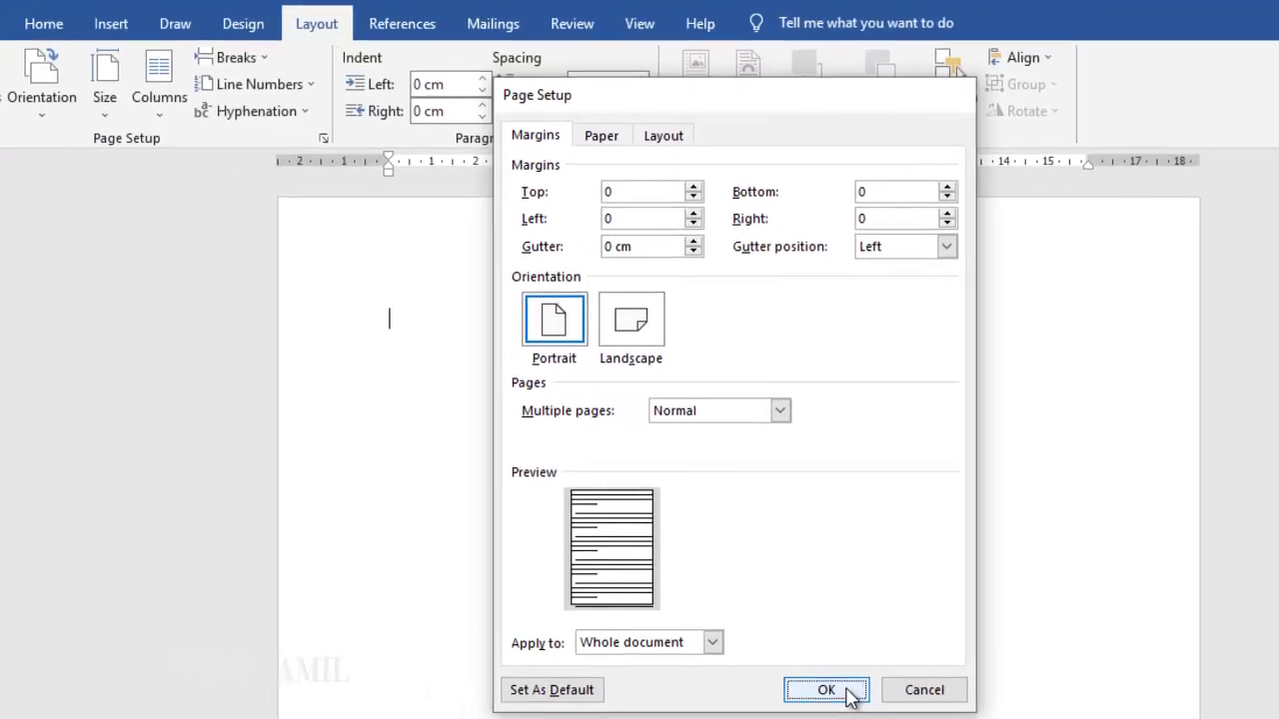
left_click(771, 648)
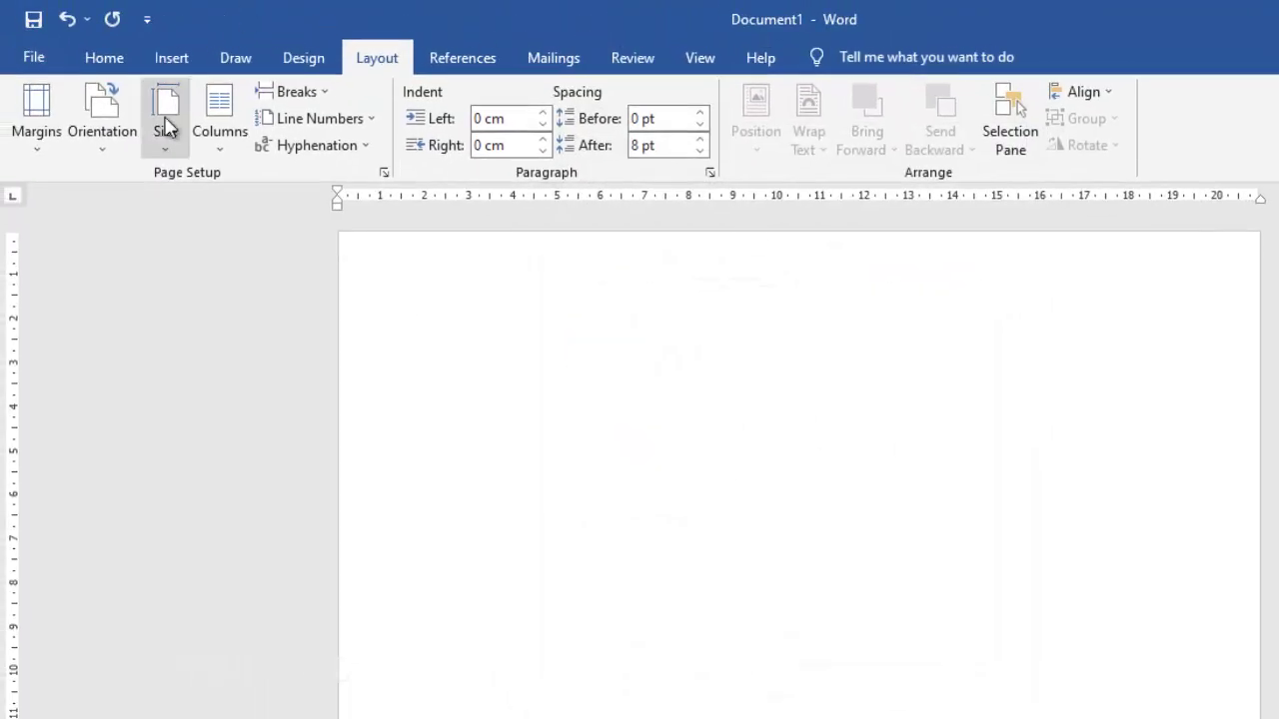
Step: Set a custom paper size of 18.5 cm width by 30.5 cm height
left_click(168, 150)
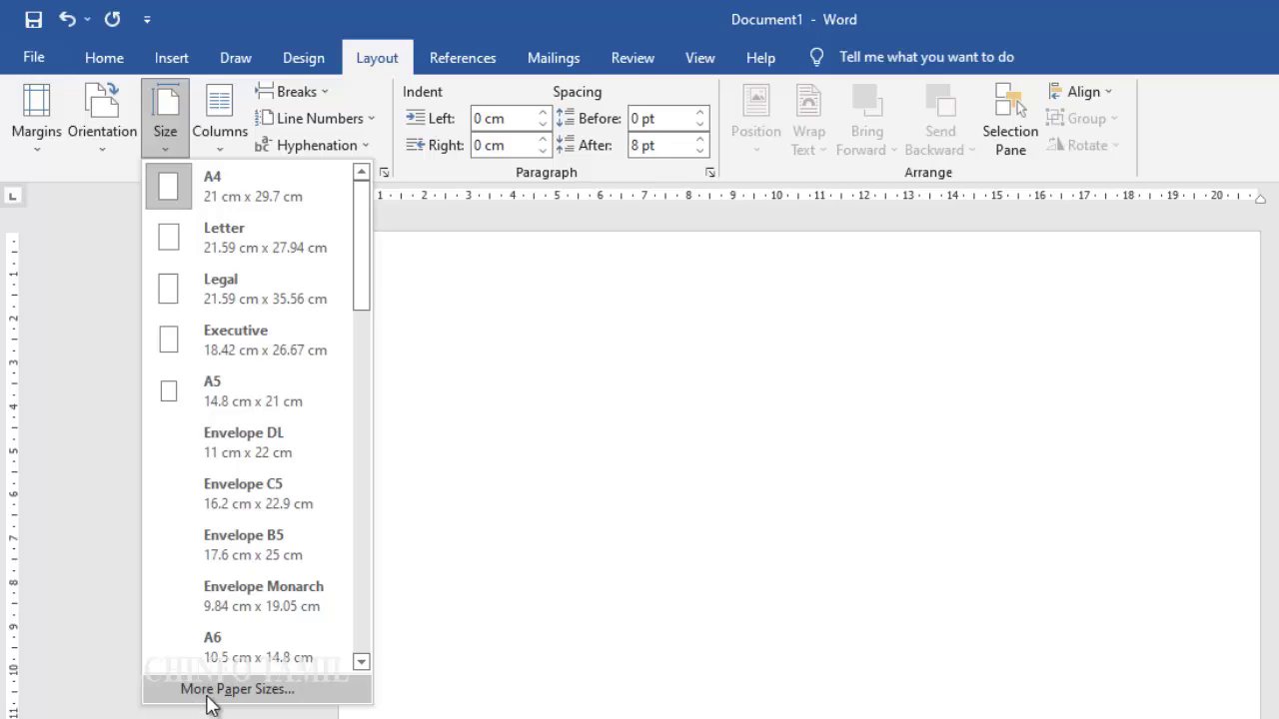
left_click(264, 688)
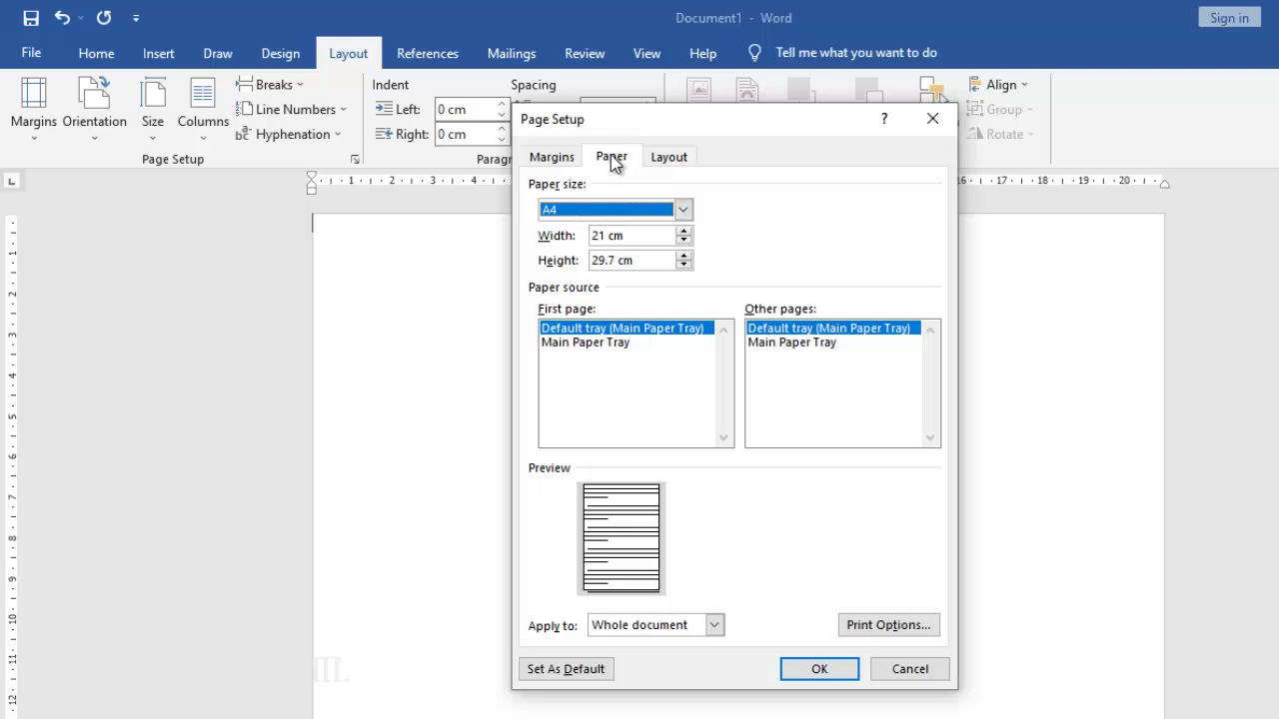
left_click(603, 235)
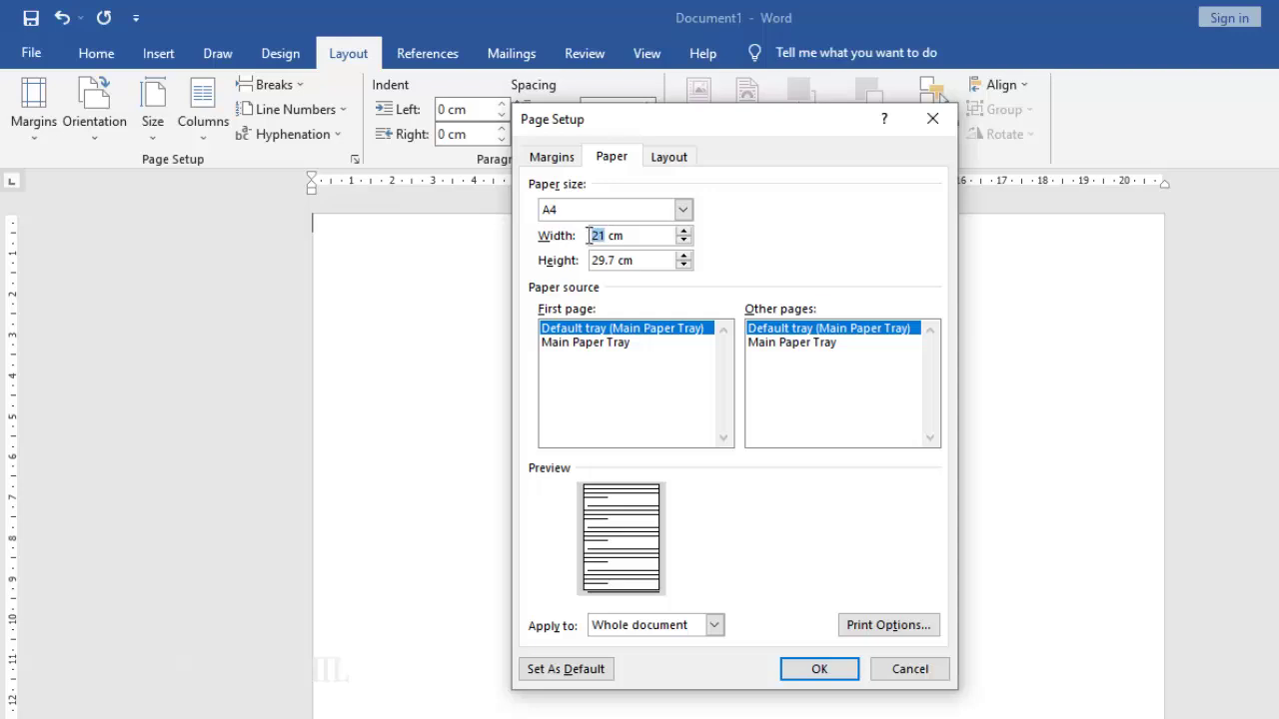
type("18.5")
left_click(616, 261)
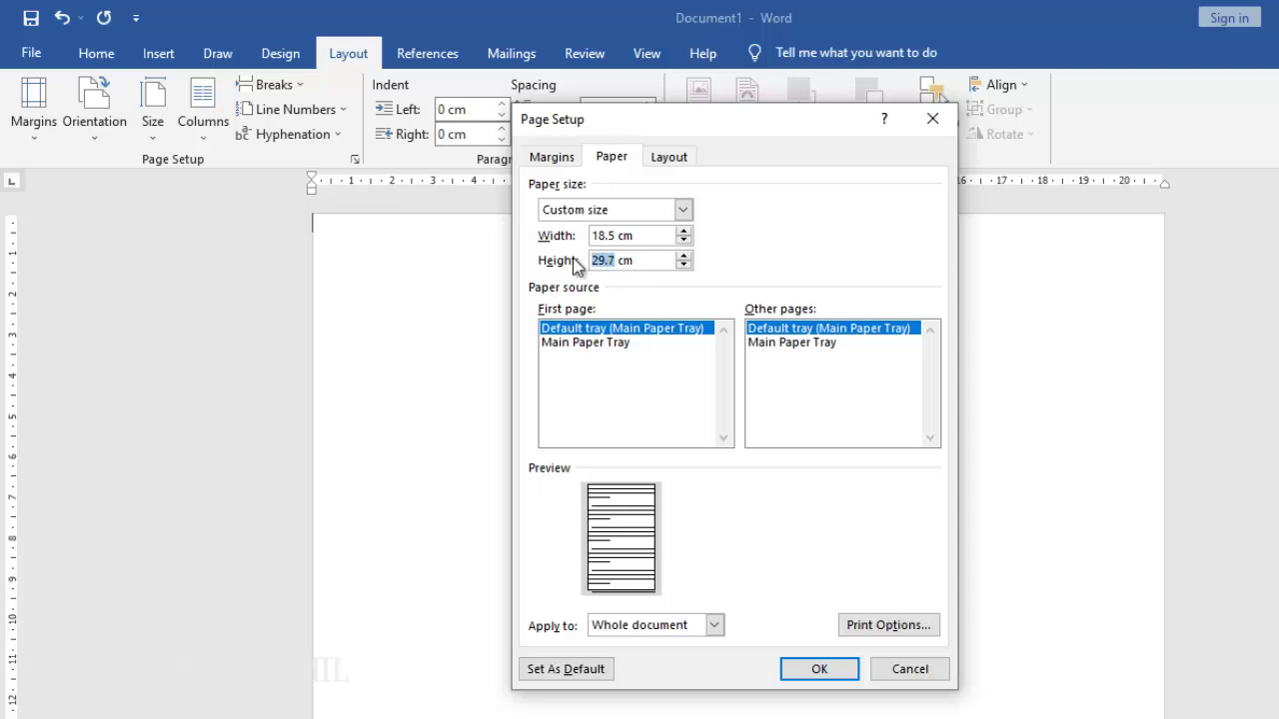
type("30")
left_click(819, 669)
left_click(153, 137)
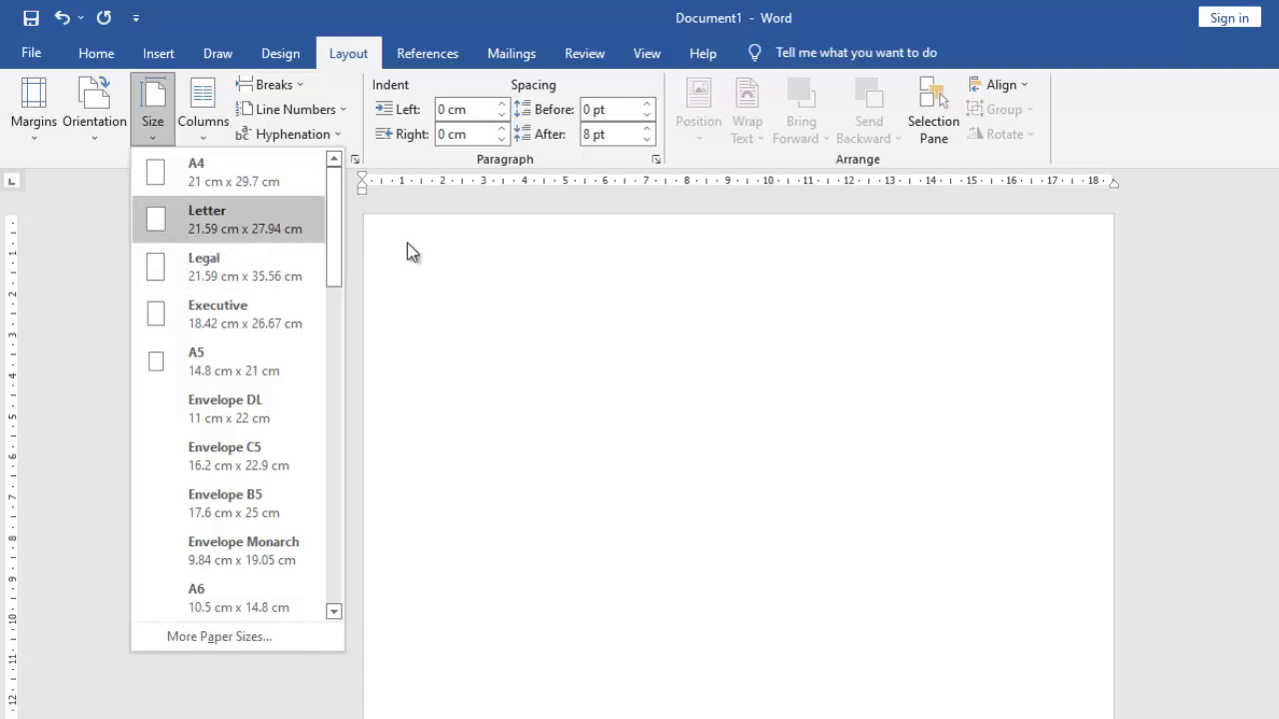
Step: Insert a 1-column, 32-row table through the Insert Table dialog and place the caret in it
left_click(575, 280)
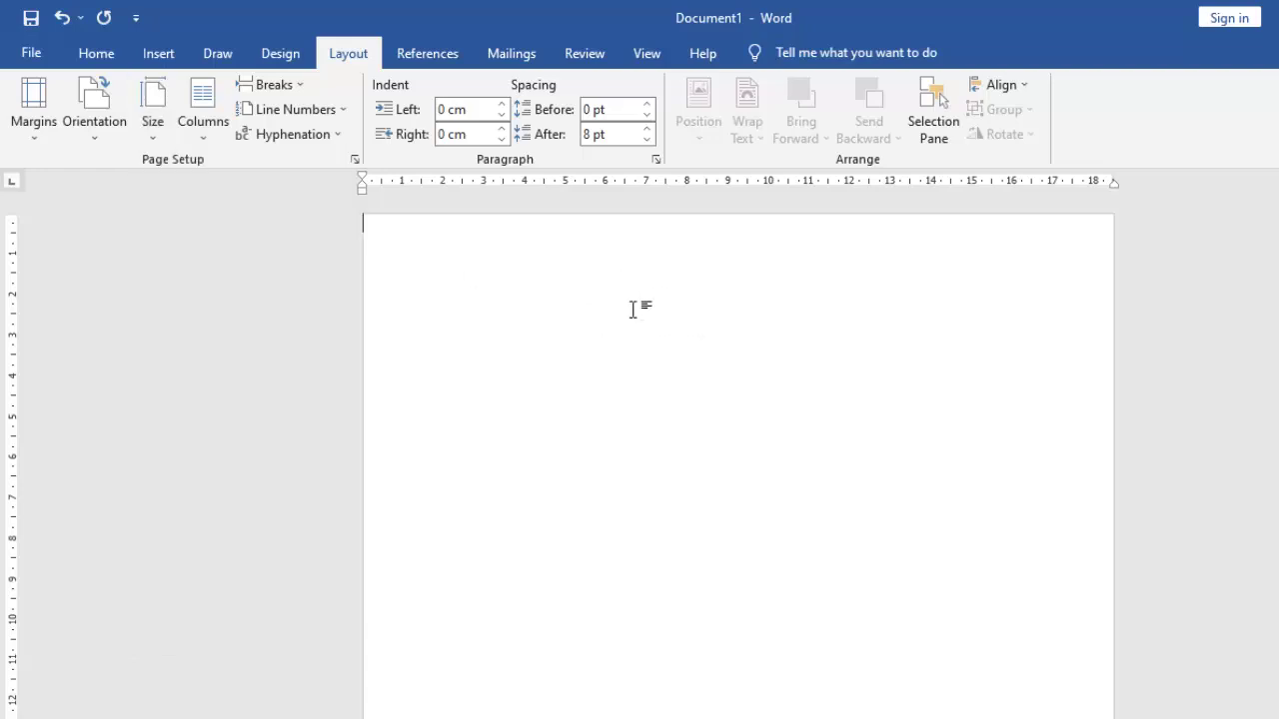
left_click(159, 60)
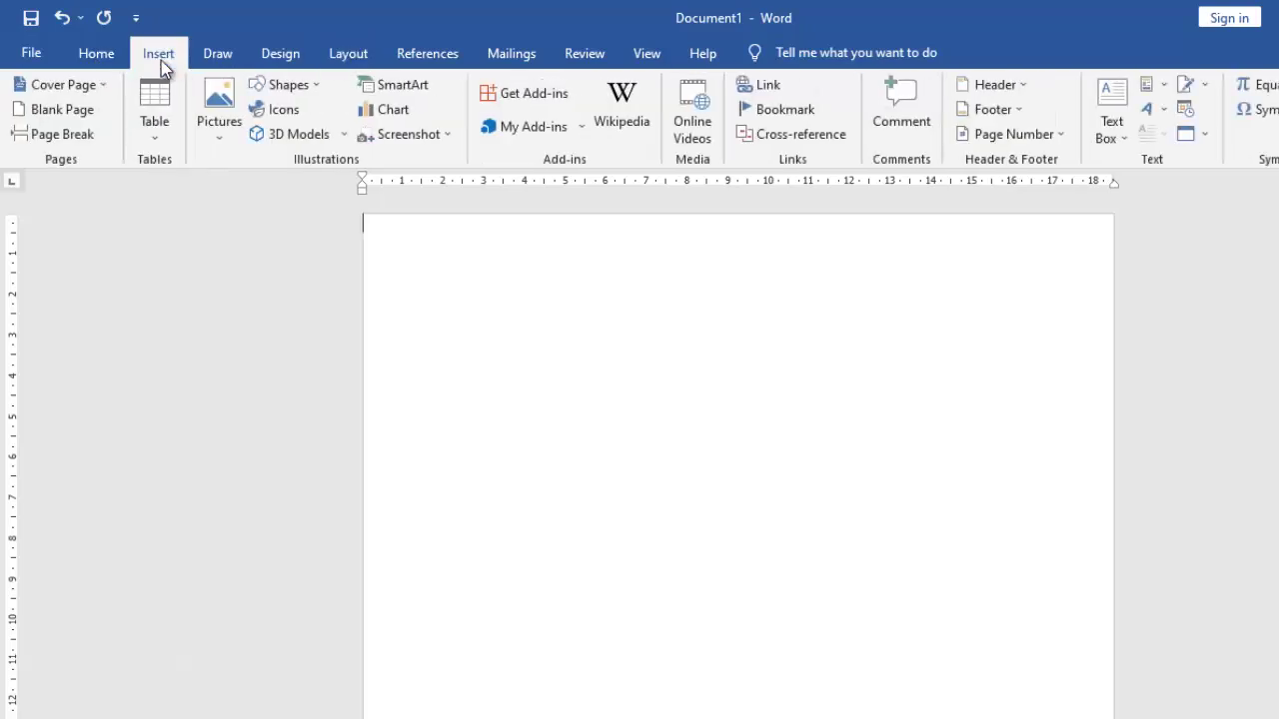
left_click(158, 140)
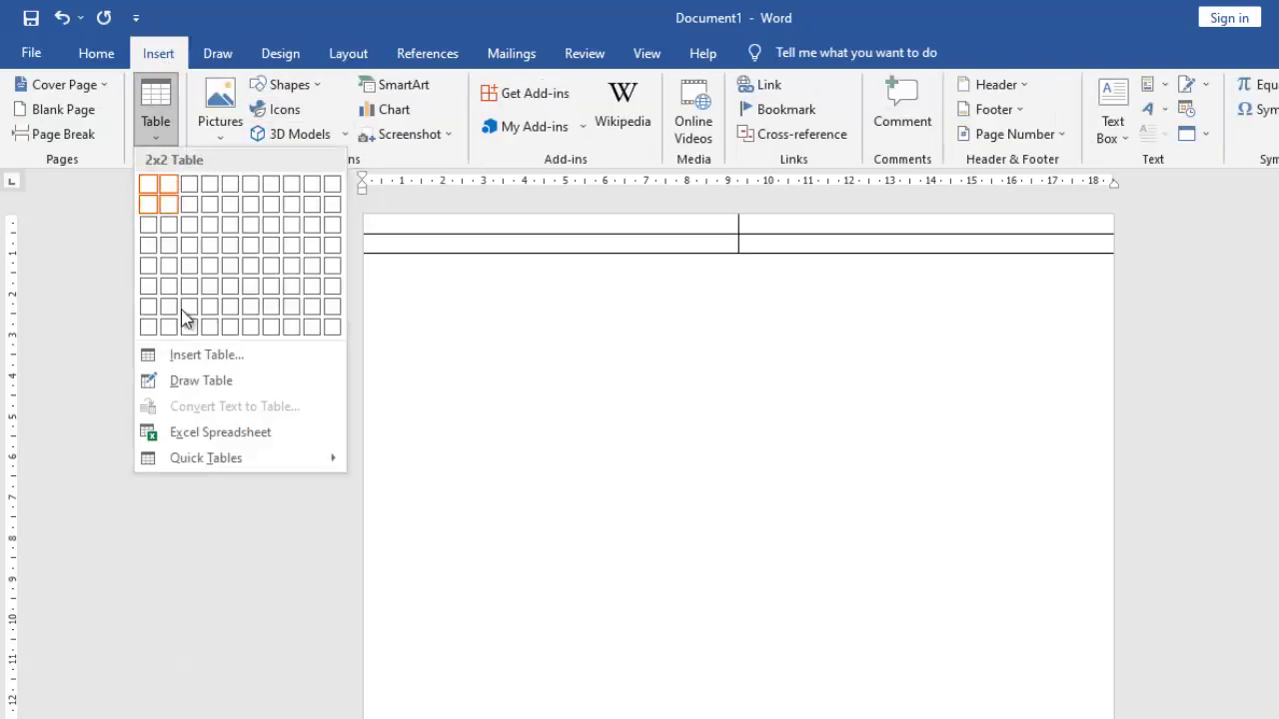
left_click(180, 355)
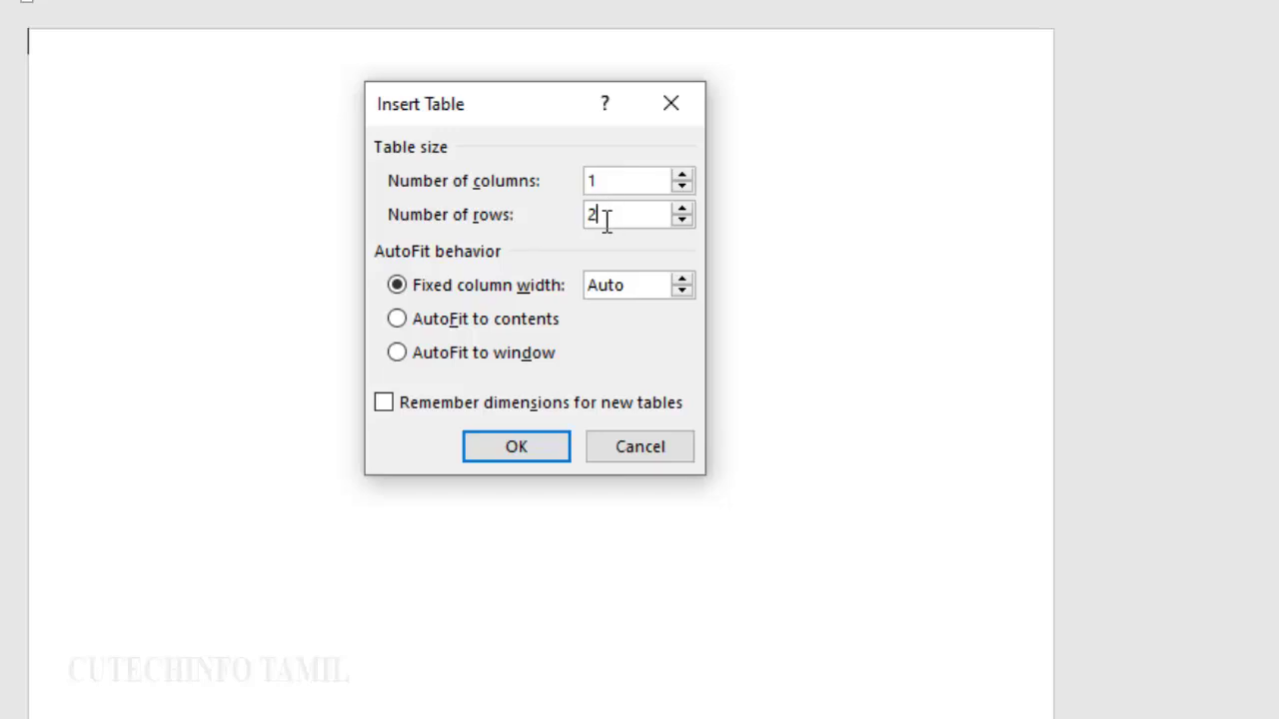
key("Tab")
left_click(554, 448)
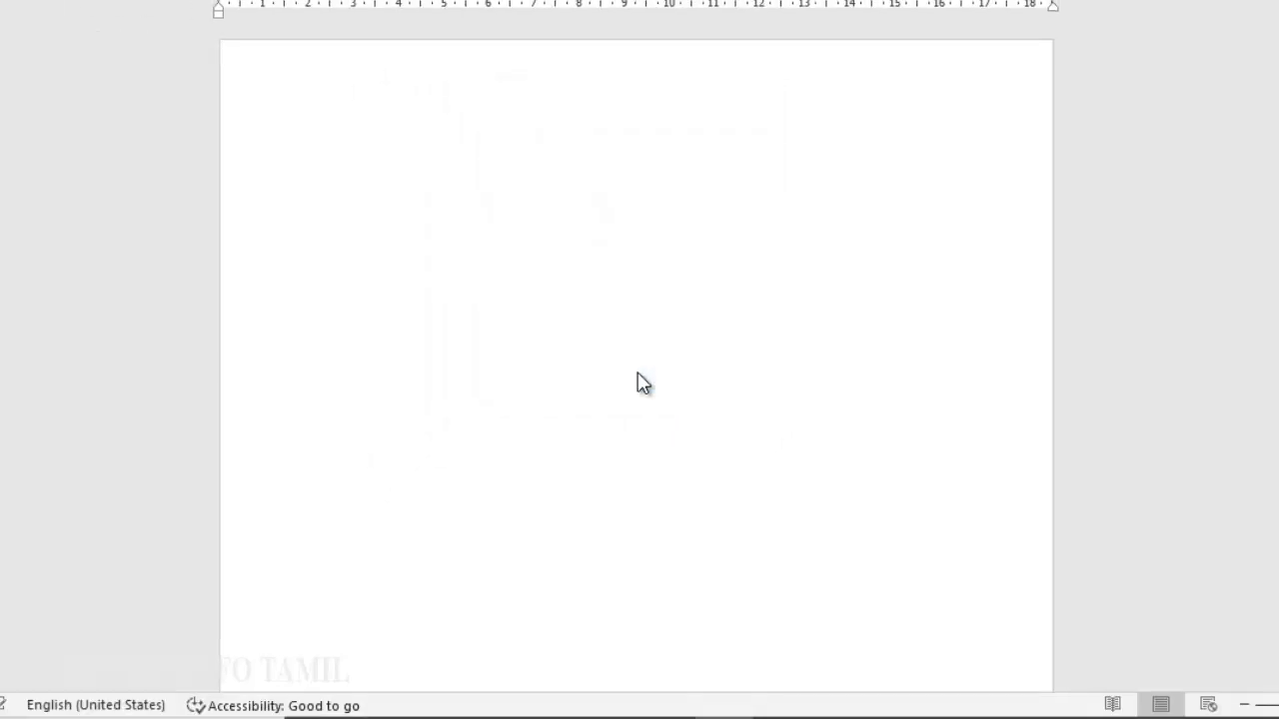
left_click(406, 103)
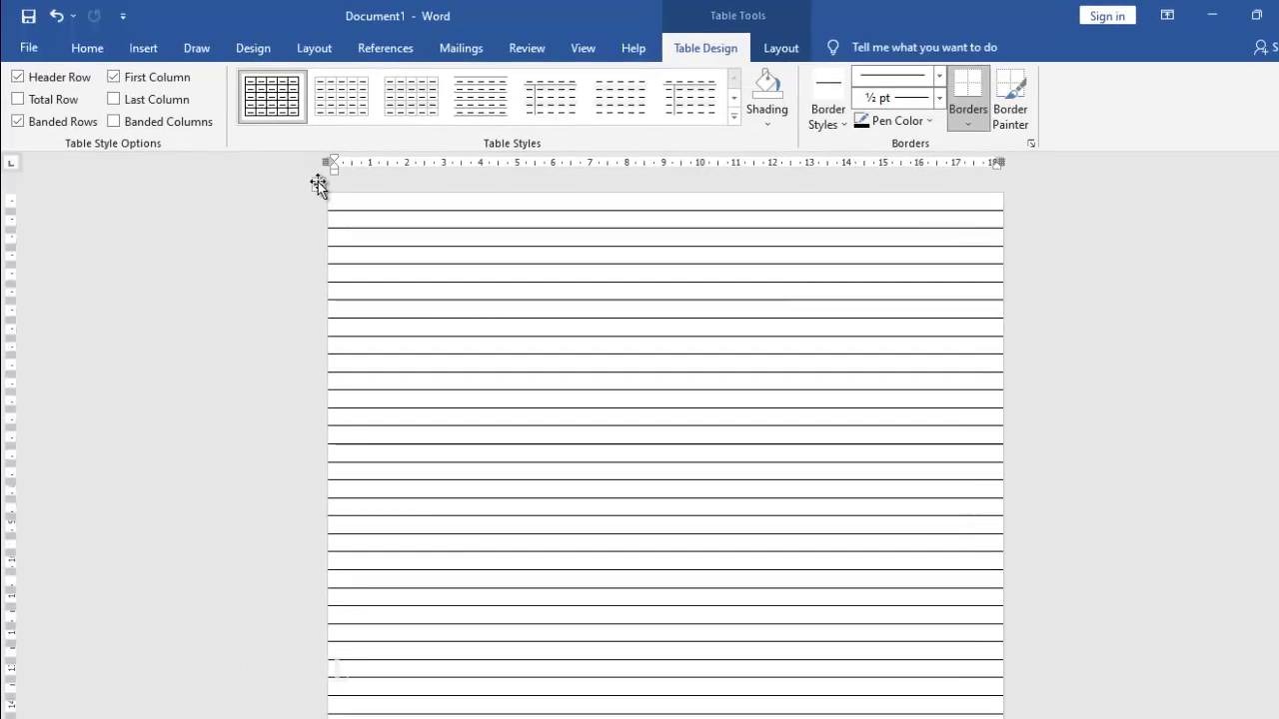
Step: Select the whole table and change the Table Grid style's border colour to blue
left_click(302, 199)
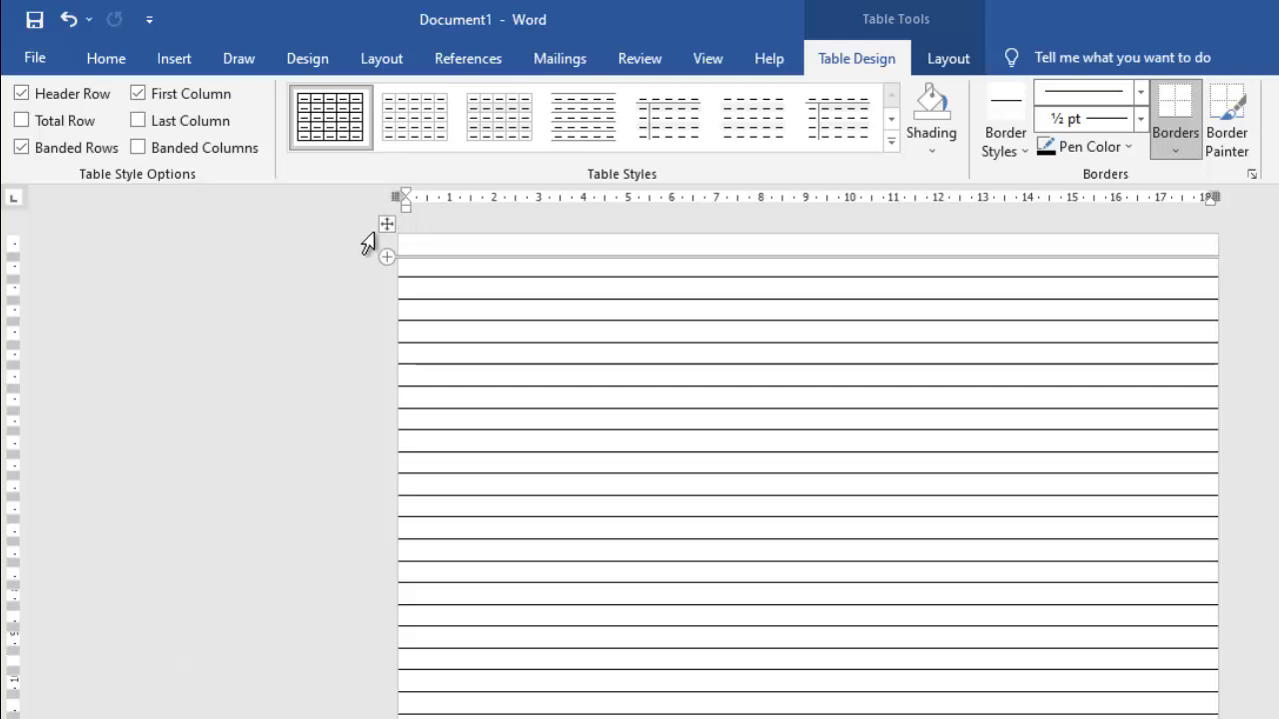
left_click(391, 228)
left_click(387, 222)
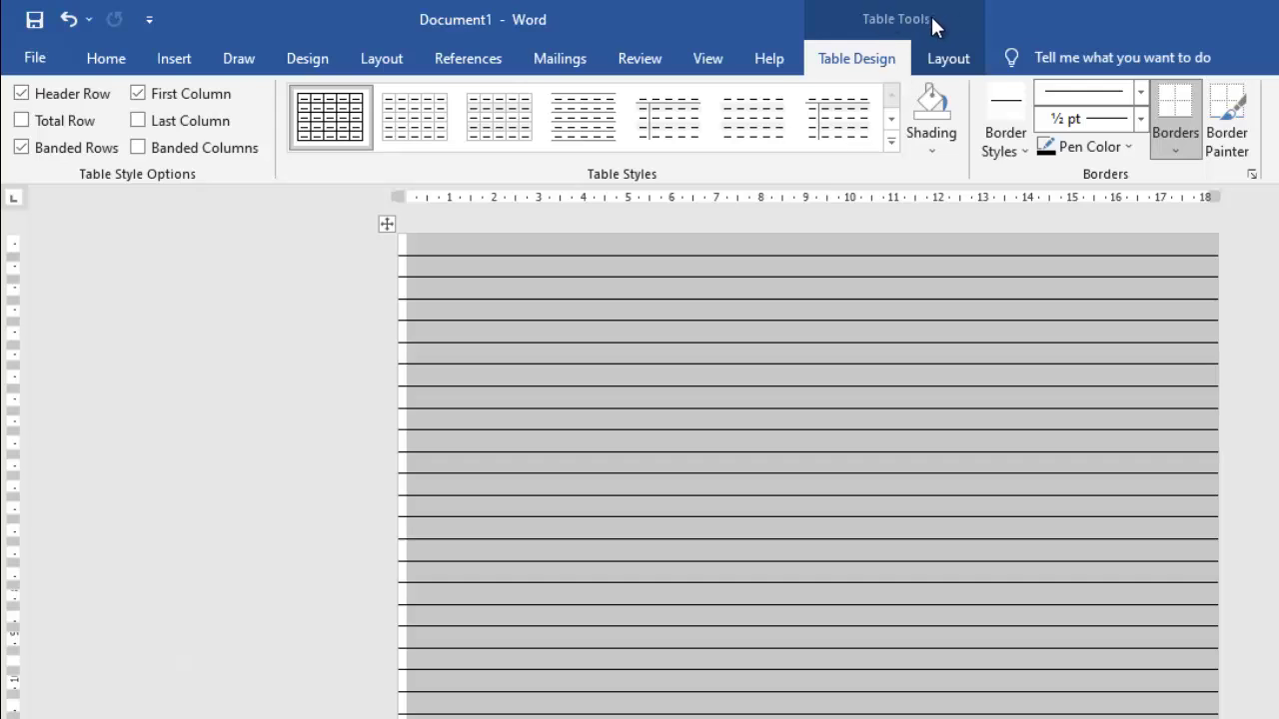
left_click(892, 150)
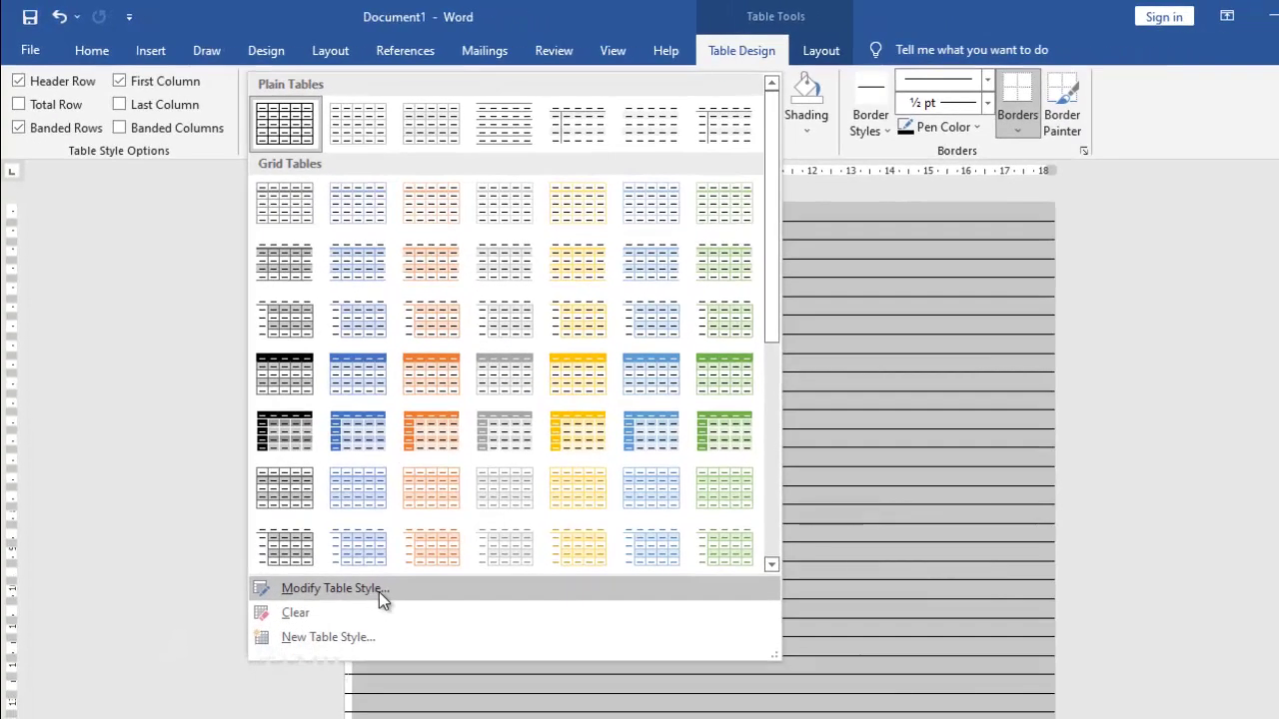
left_click(376, 592)
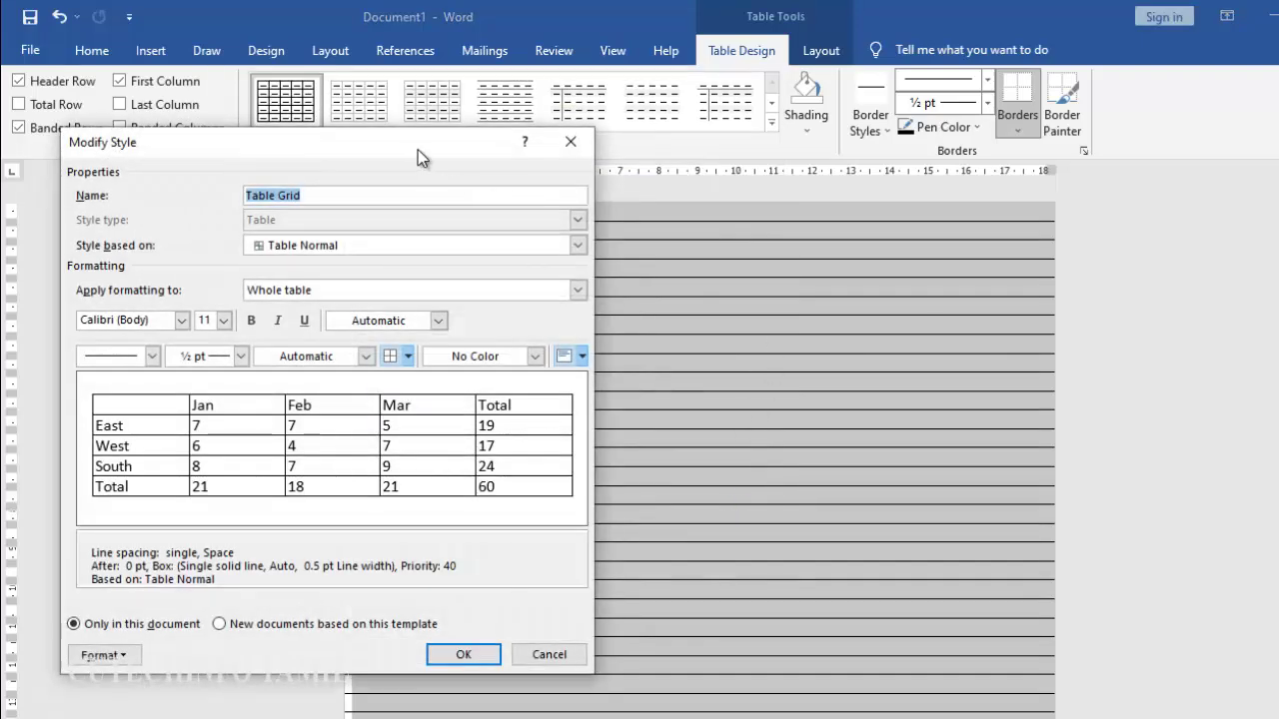
left_click_drag(417, 150, 457, 154)
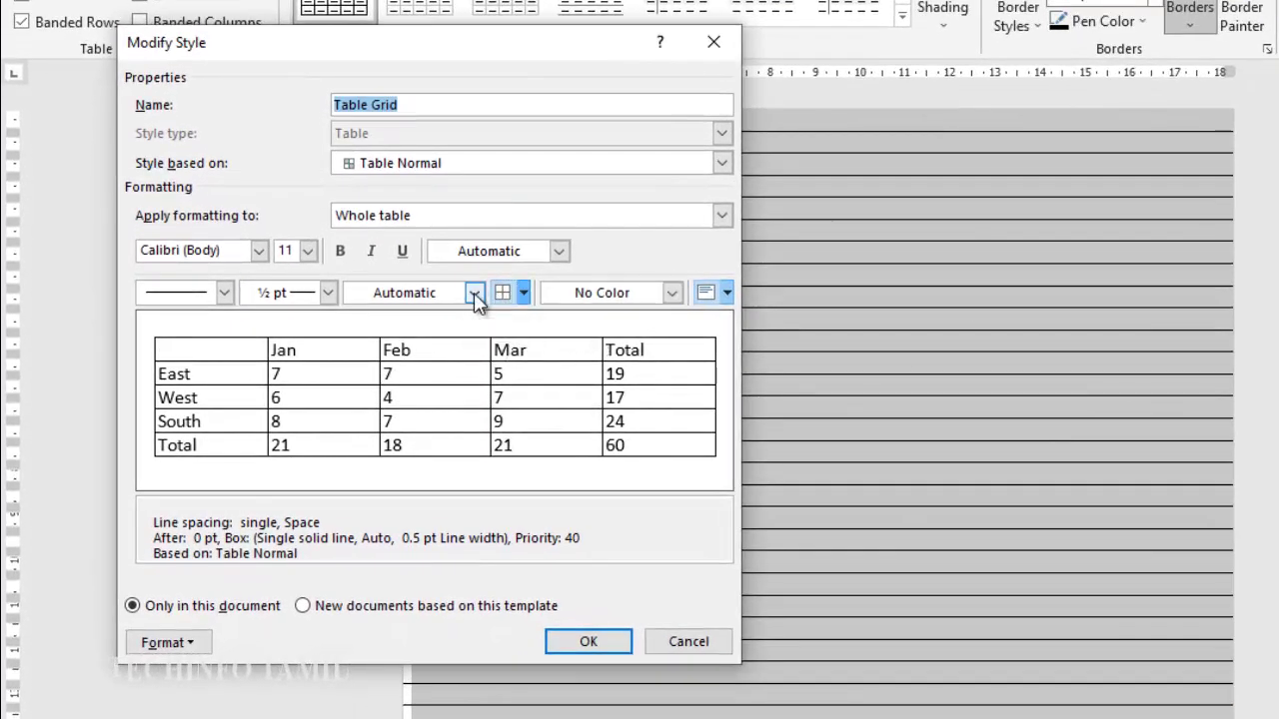
left_click(475, 294)
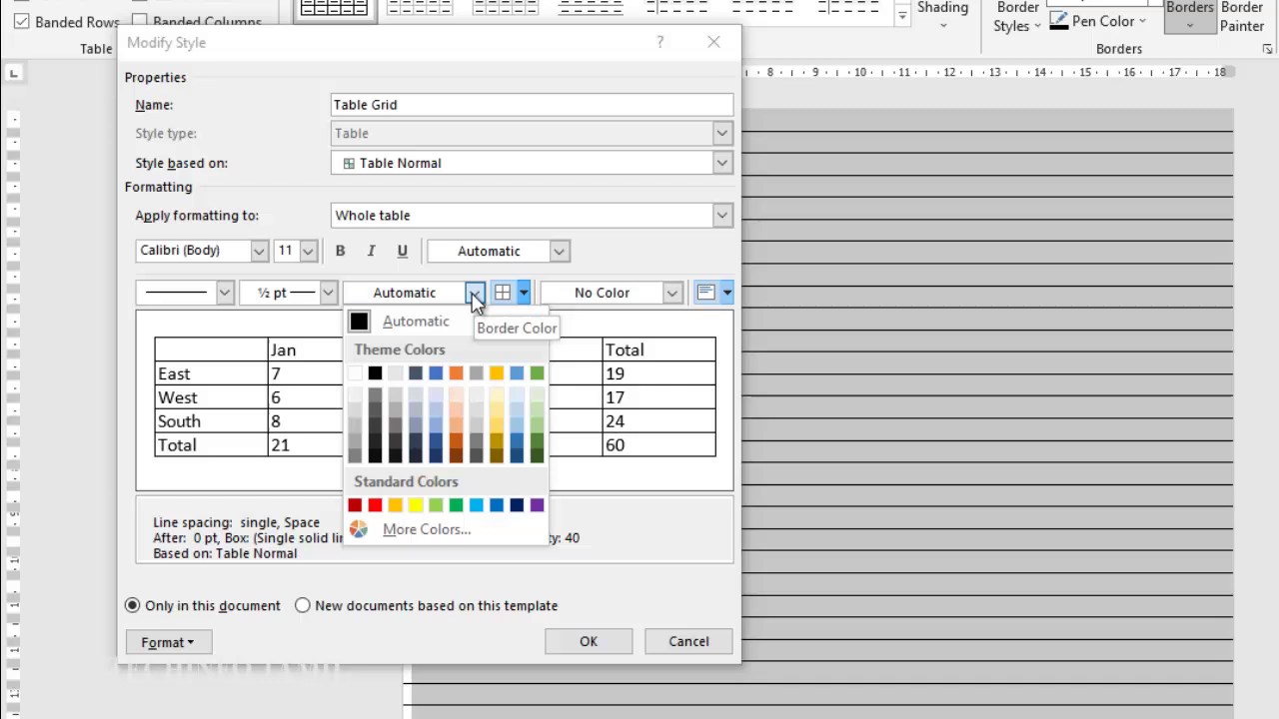
left_click(496, 505)
left_click(587, 650)
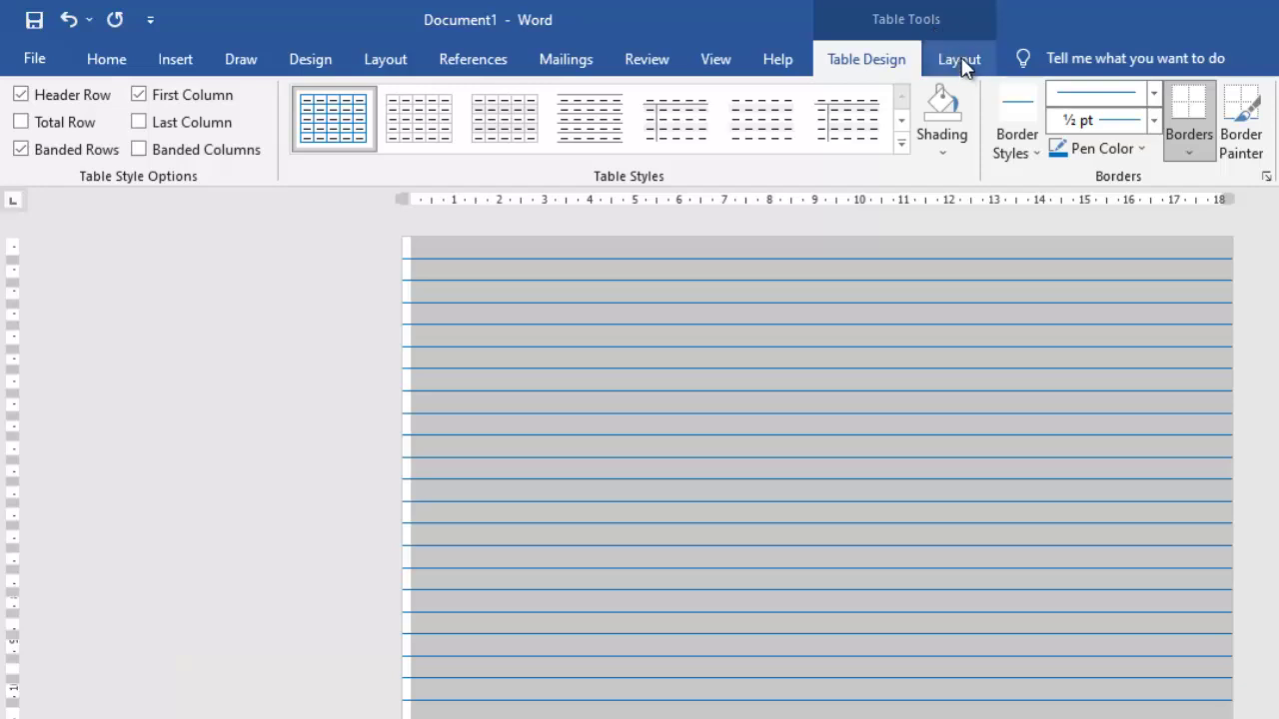
Step: Set the table's row height to 0.80 cm in Table Layout
left_click(961, 62)
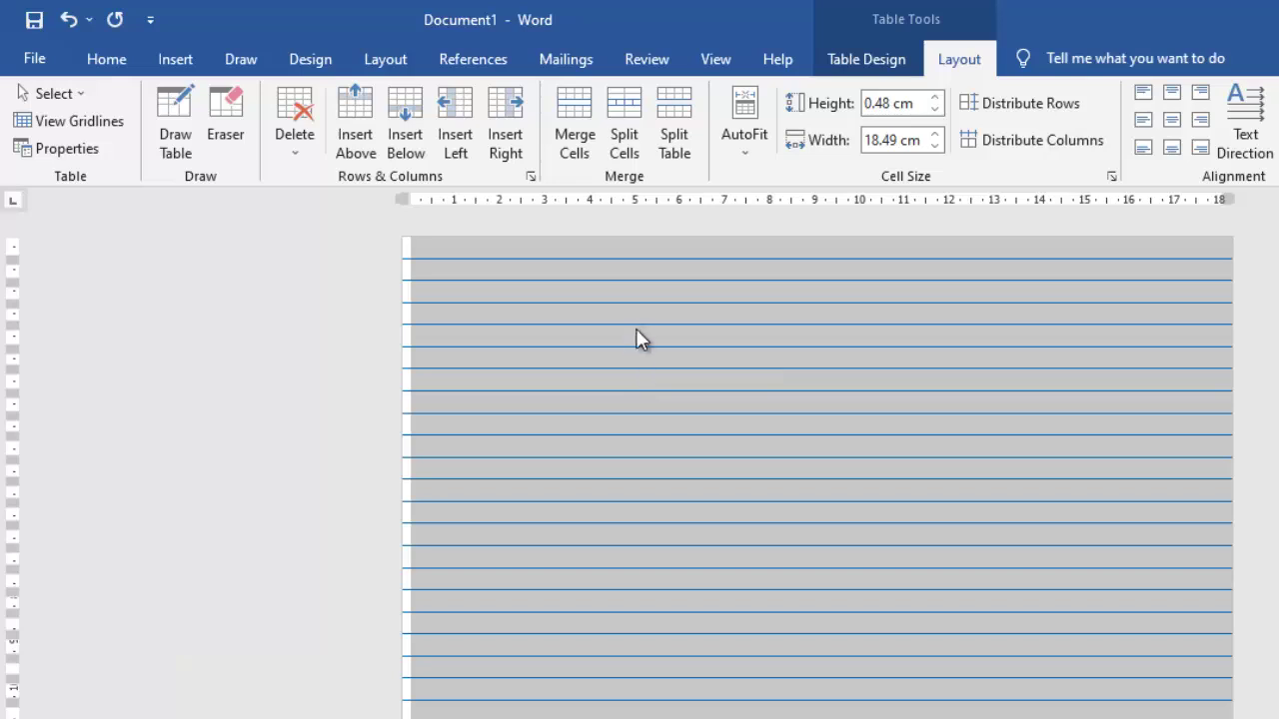
left_click(896, 105)
left_click(889, 103)
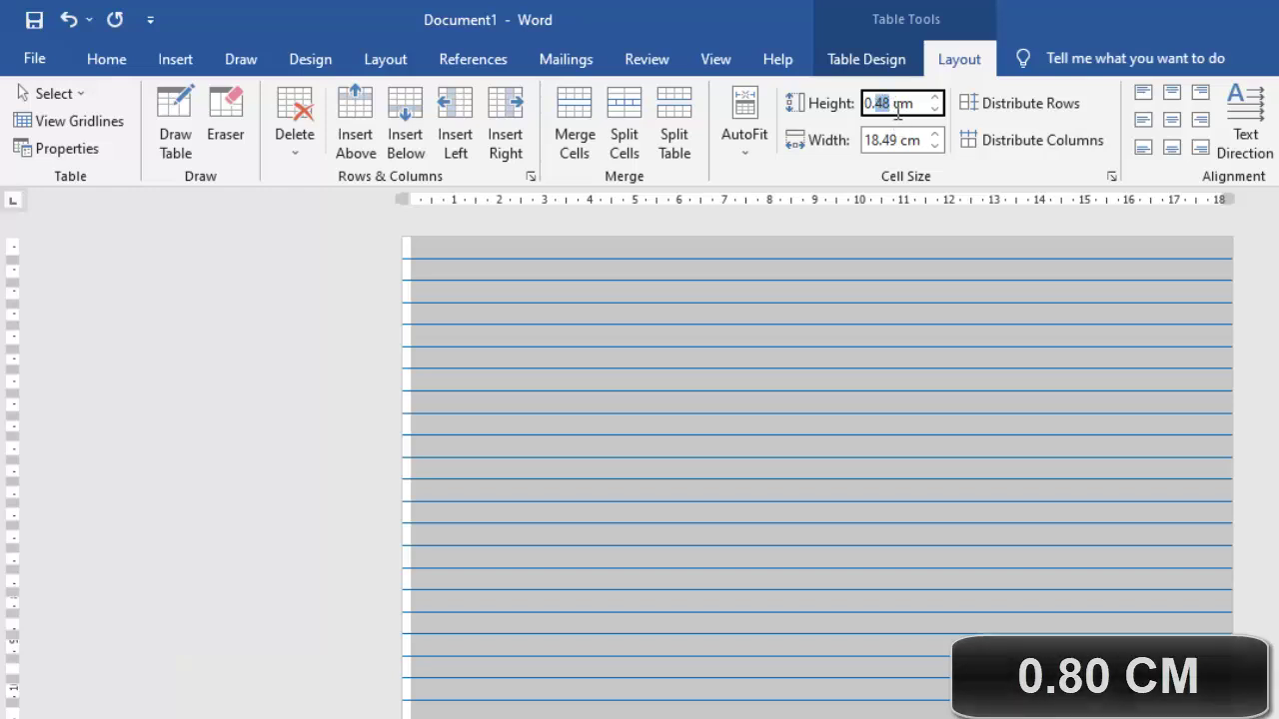
type("0.8")
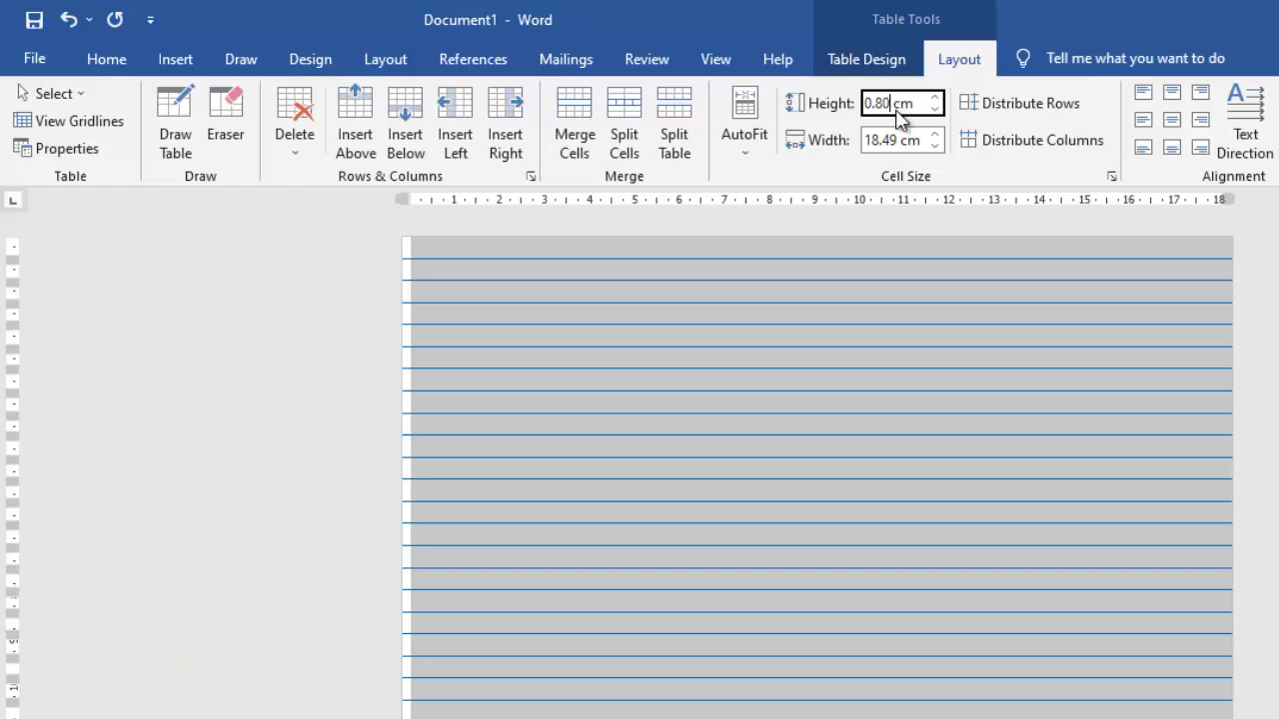
type("0")
key("Return")
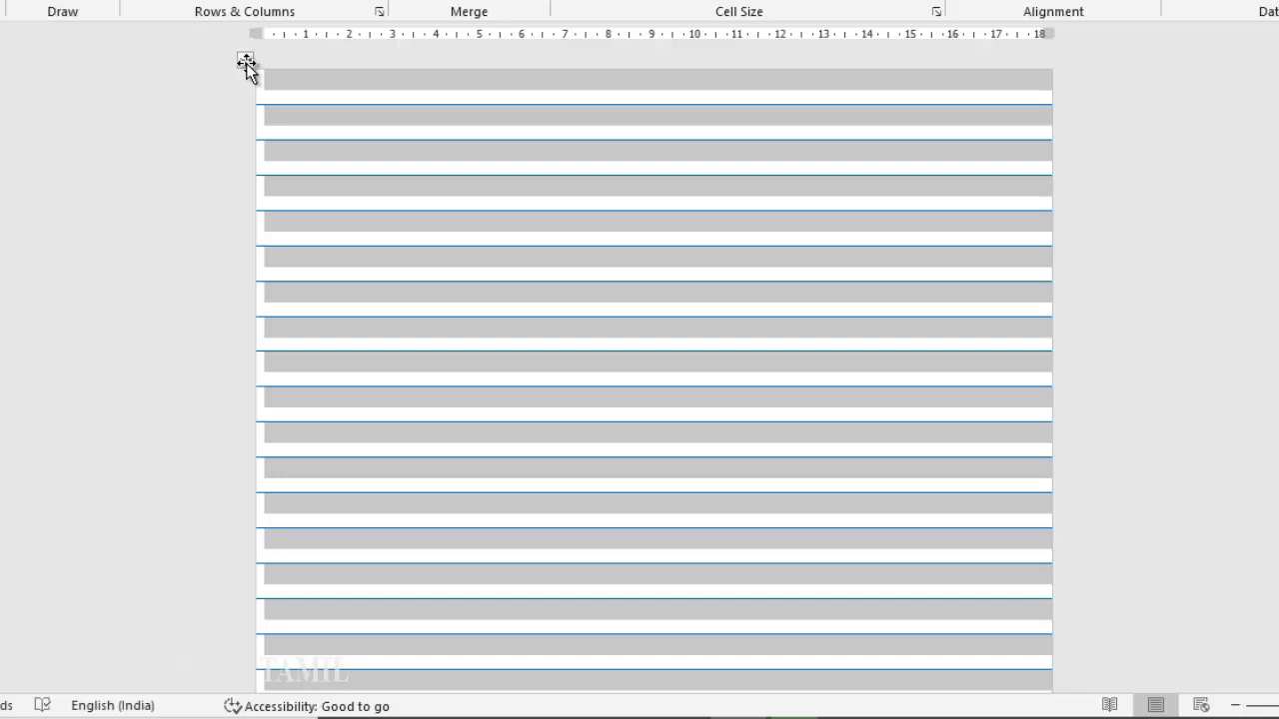
Step: Drag the table lower on the page, leaving a blank band above the first rule
left_click_drag(244, 64, 240, 174)
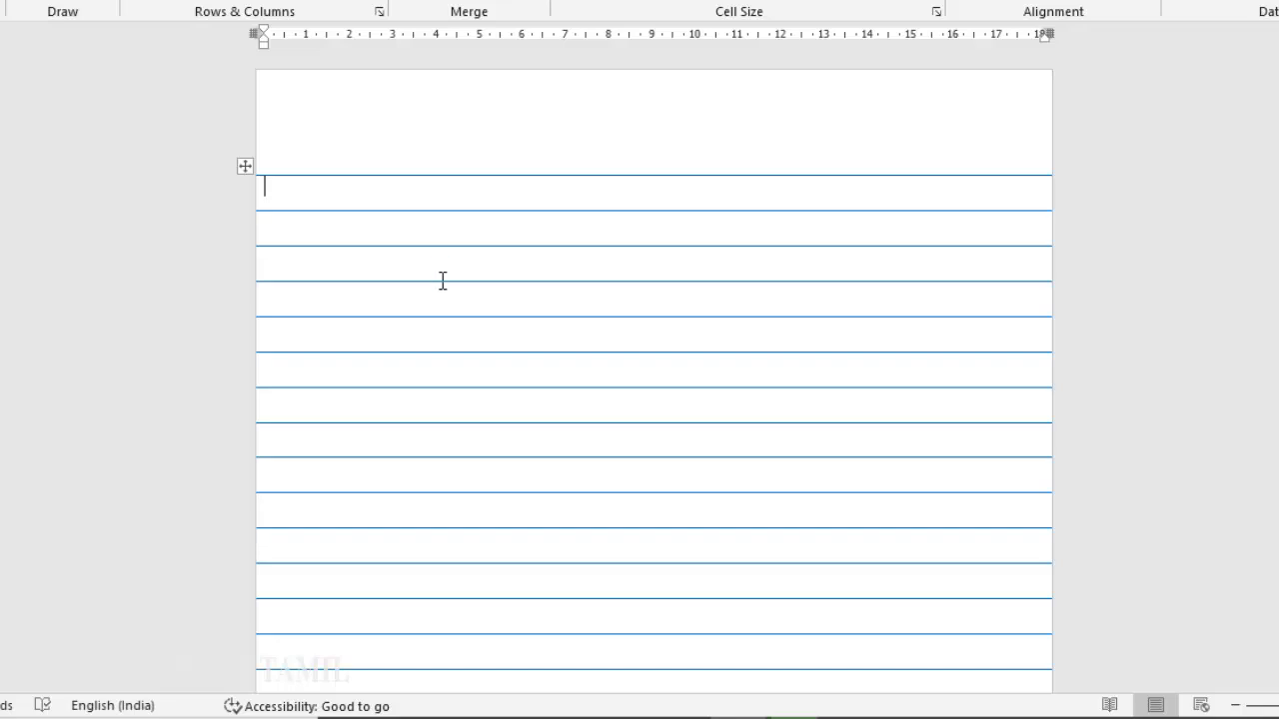
scroll(516, 270, "down", 3)
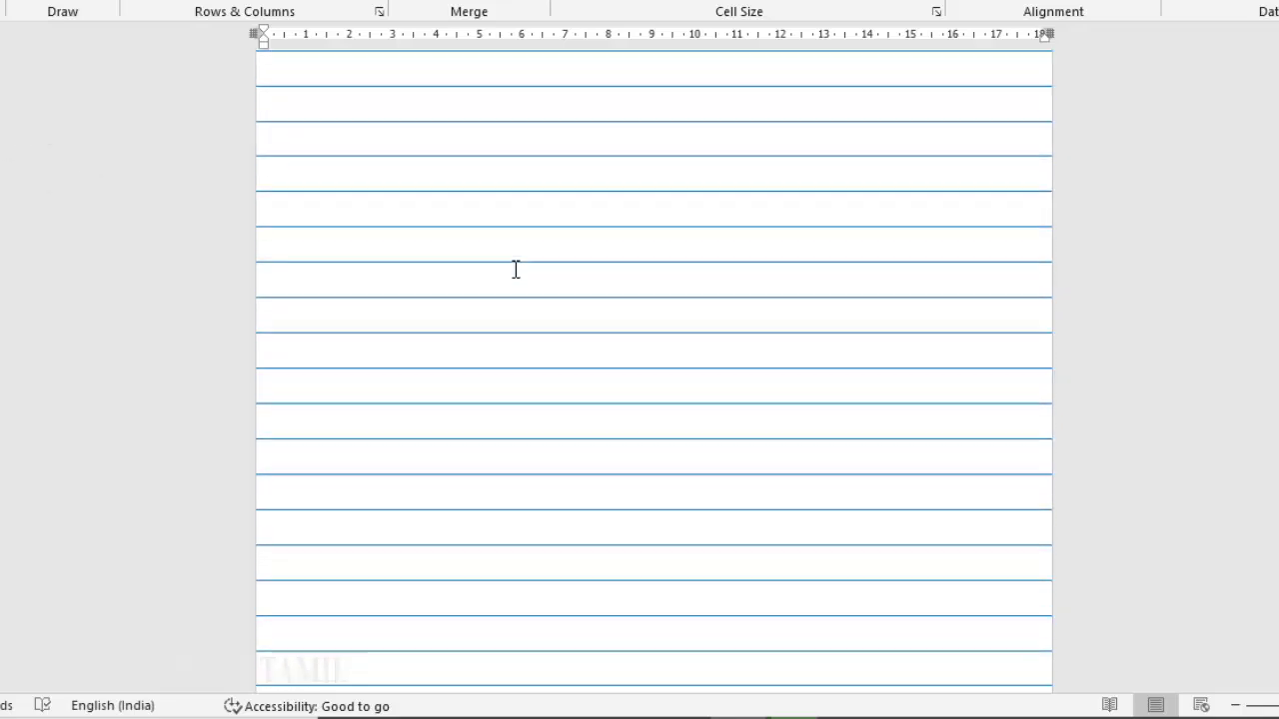
scroll(514, 271, "down", 1)
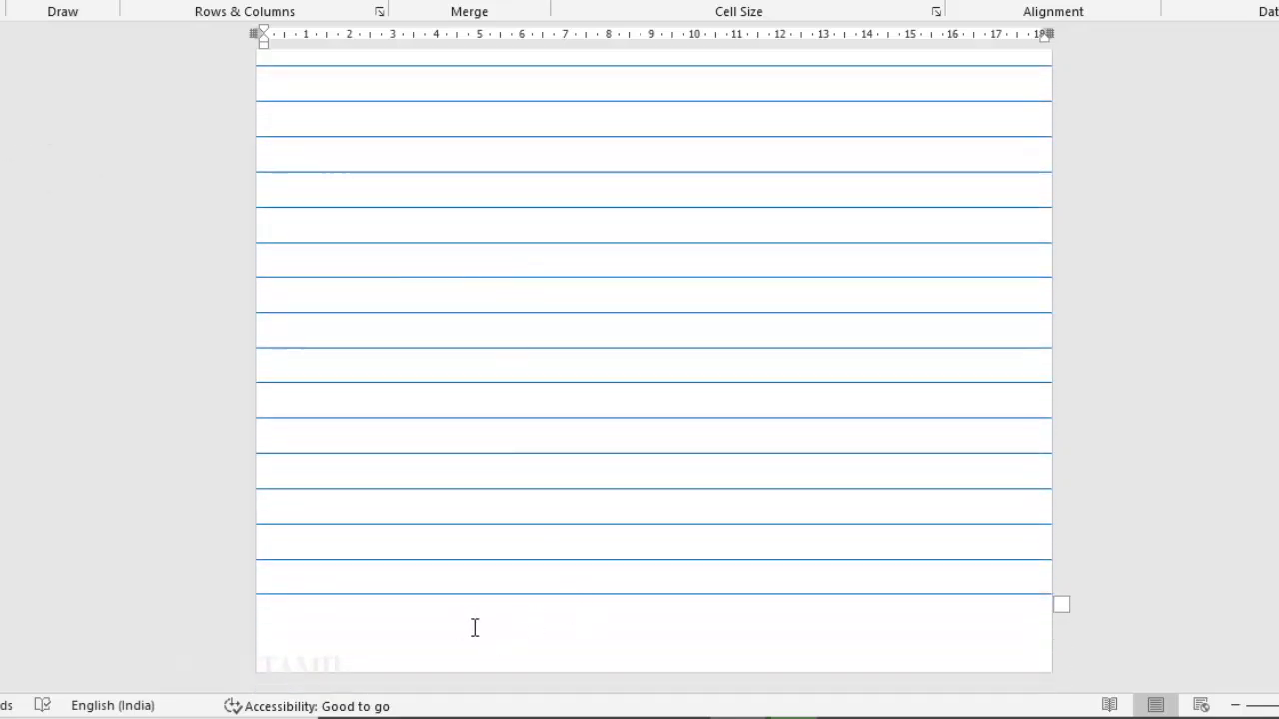
scroll(590, 420, "up", 5)
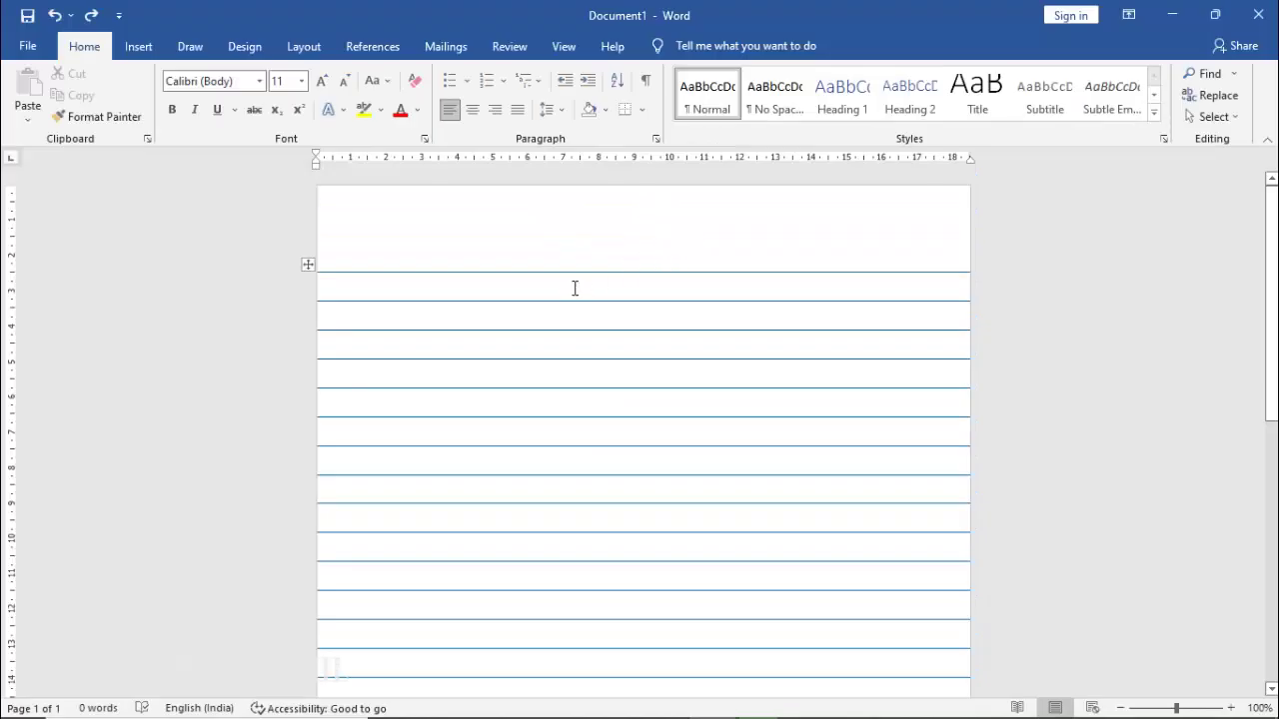
Step: Set the border pen to a red, double solid, 1½ pt line and paint it onto the table's top border
left_click(541, 288)
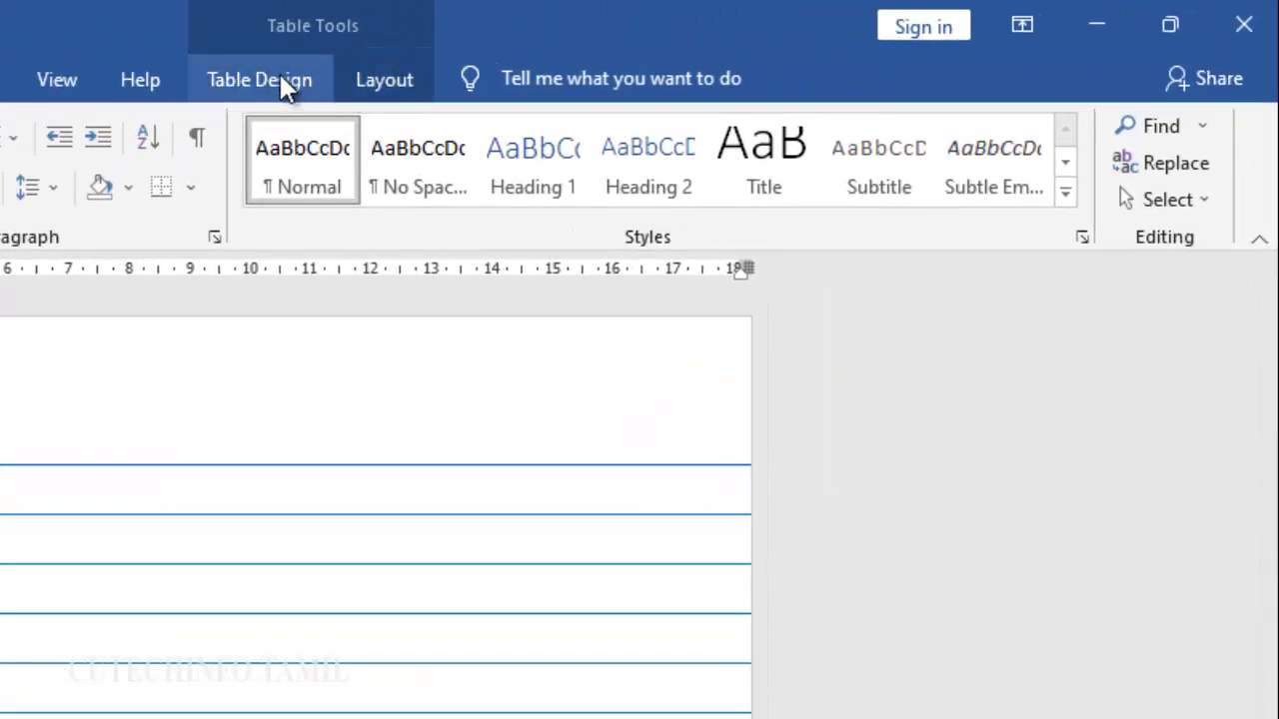
left_click(251, 76)
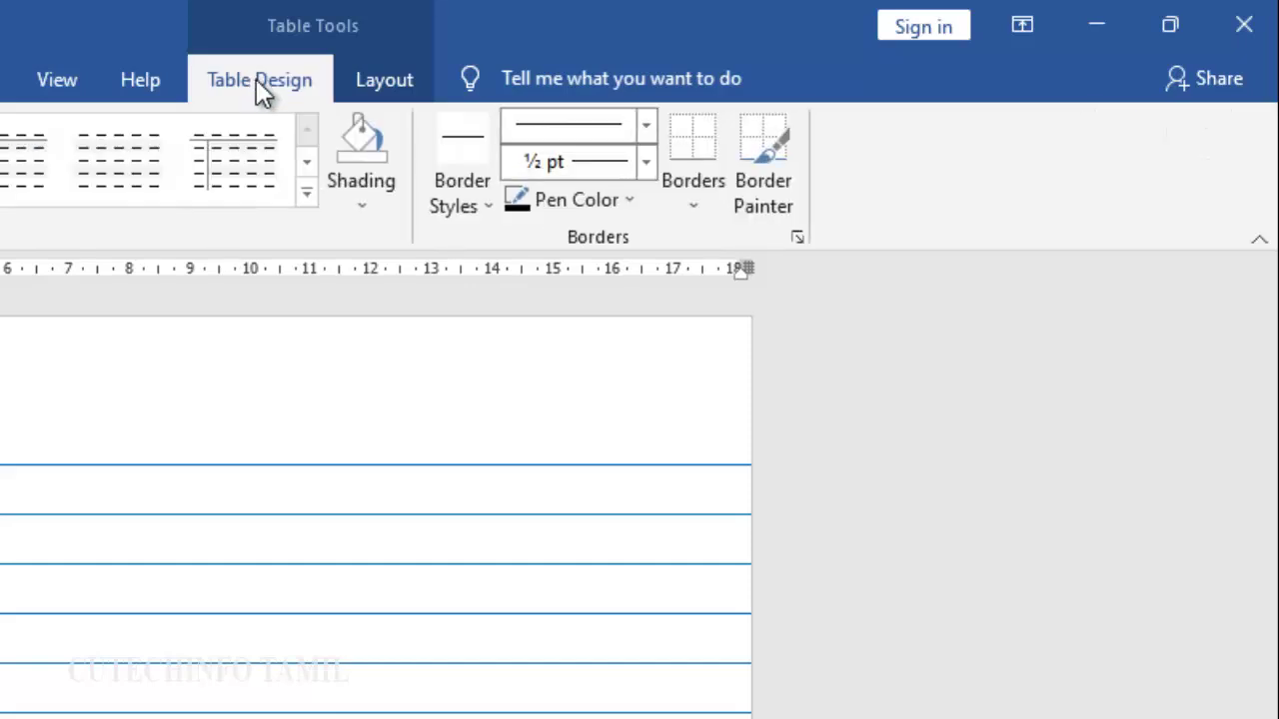
left_click(481, 210)
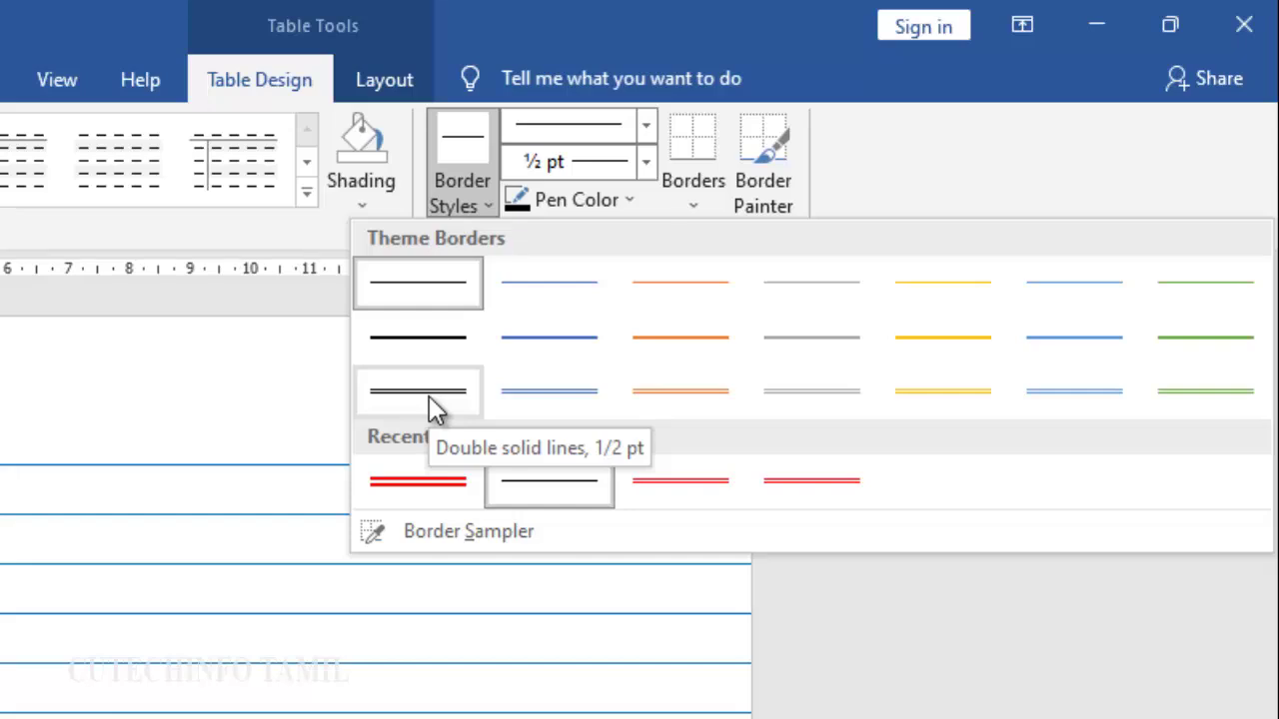
left_click(429, 396)
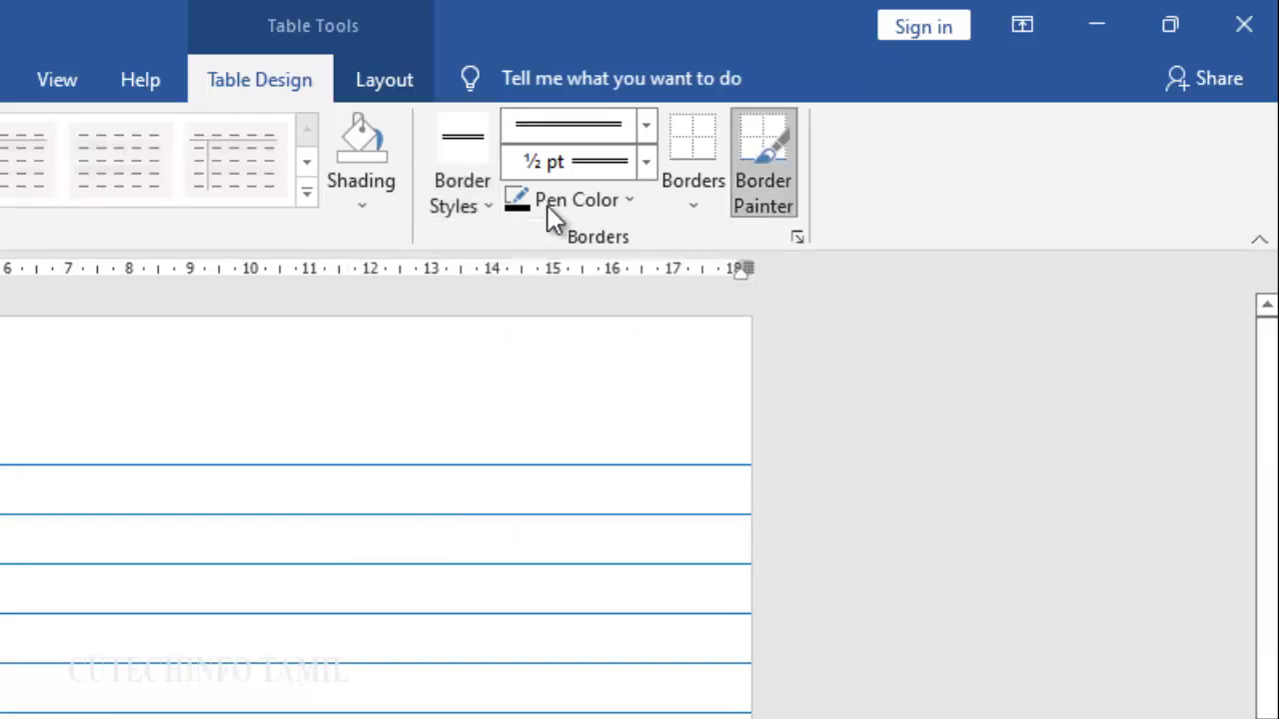
left_click(645, 165)
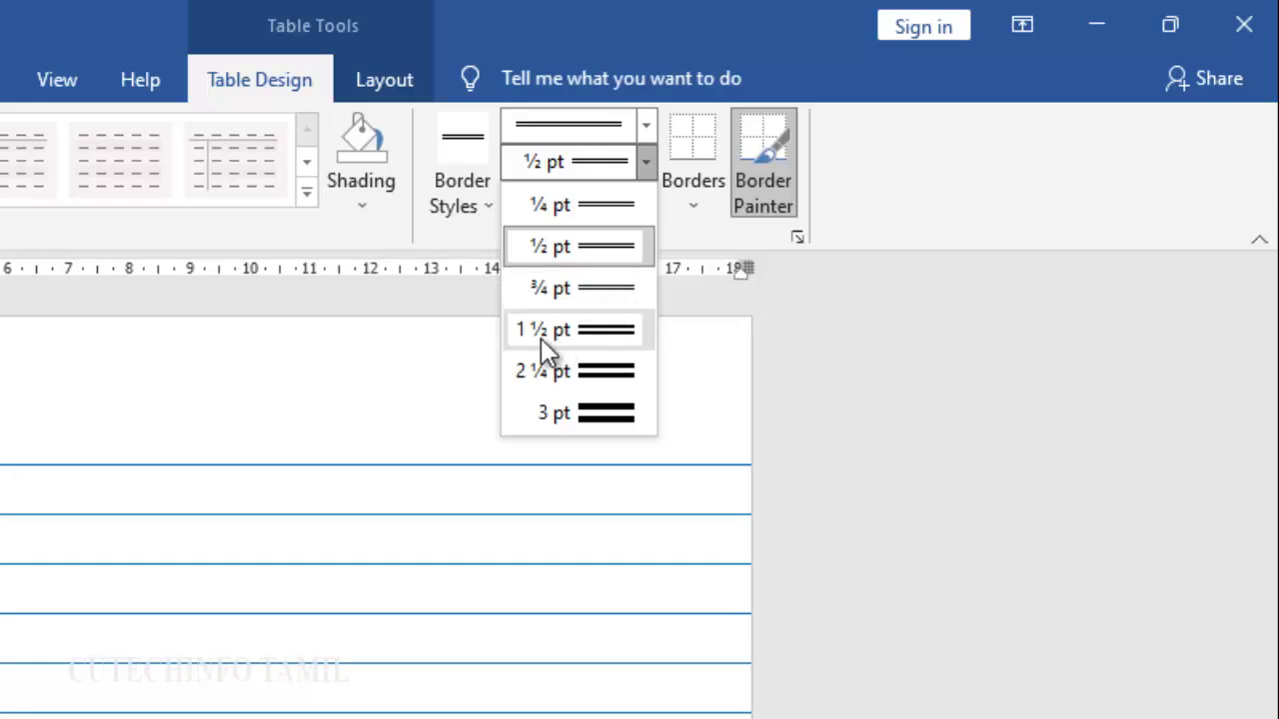
left_click(604, 330)
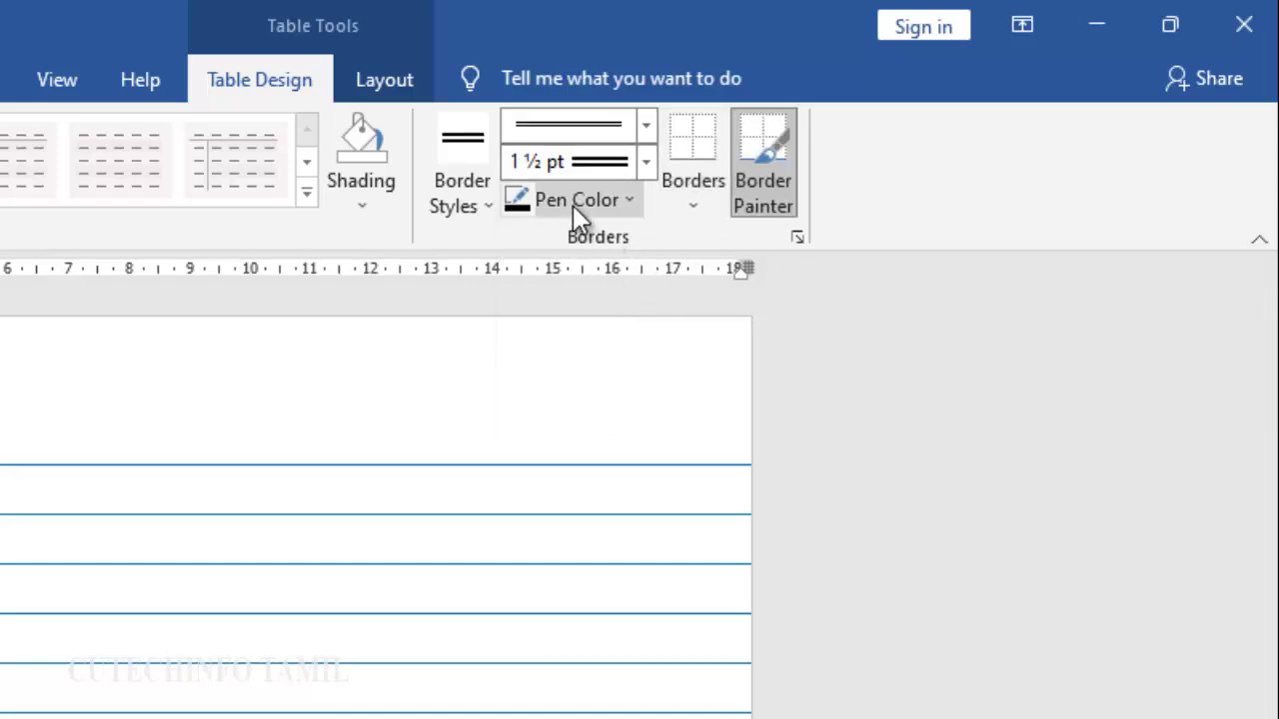
left_click(628, 200)
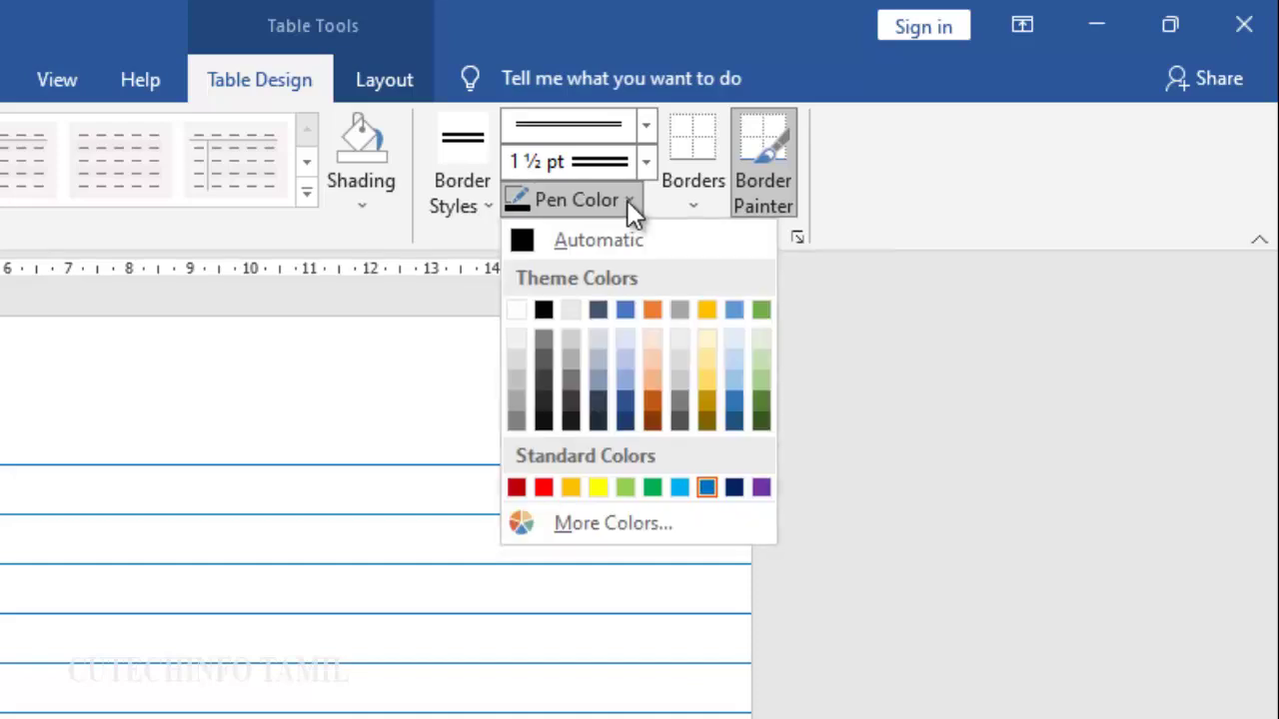
left_click(545, 487)
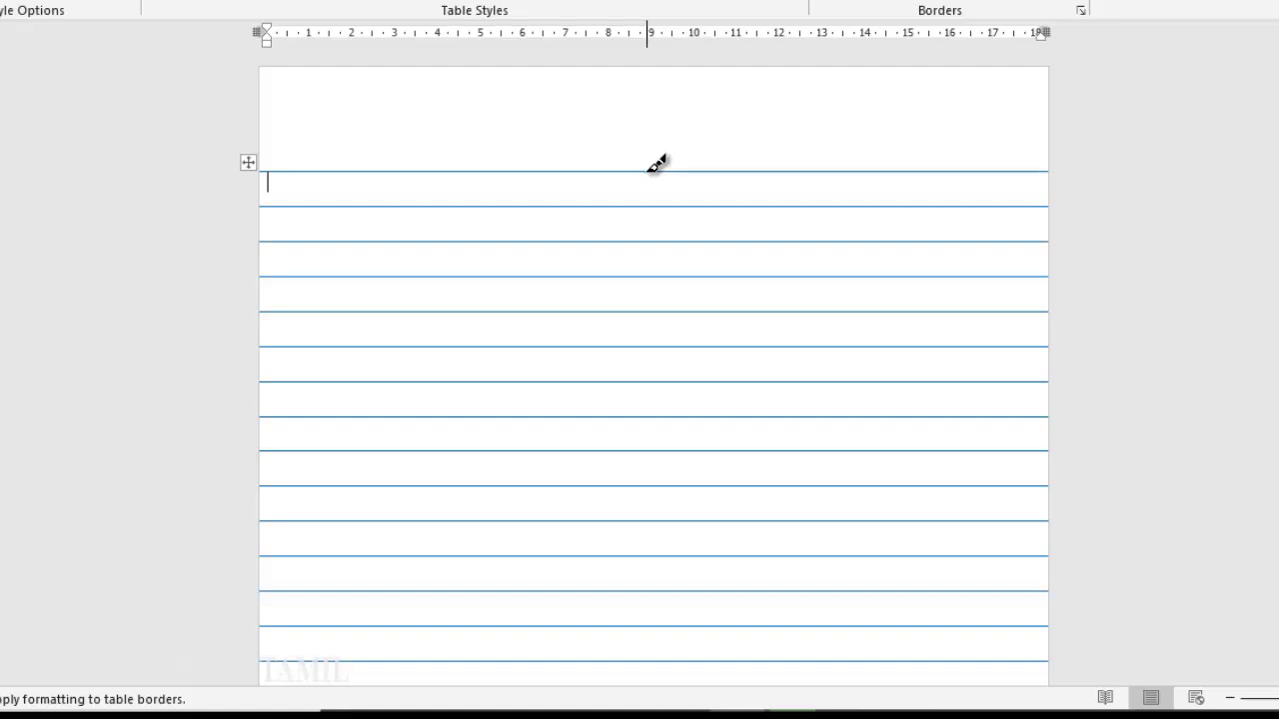
left_click(661, 167)
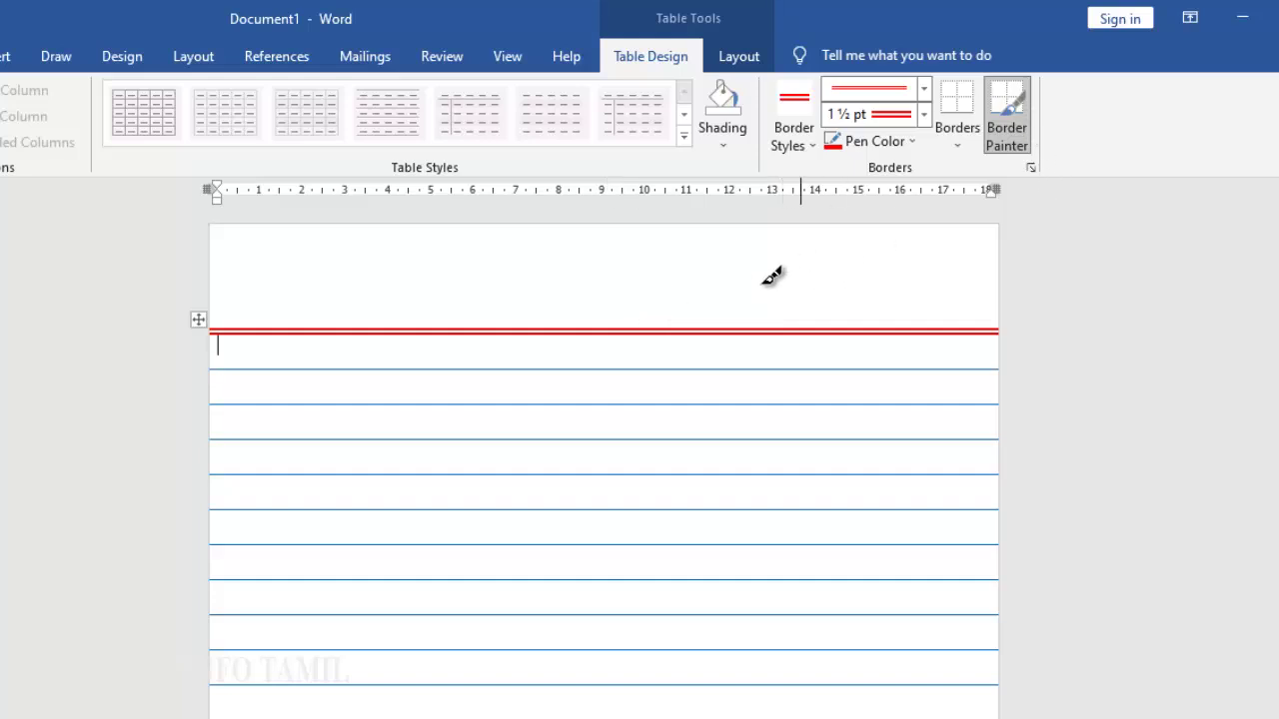
left_click(1010, 136)
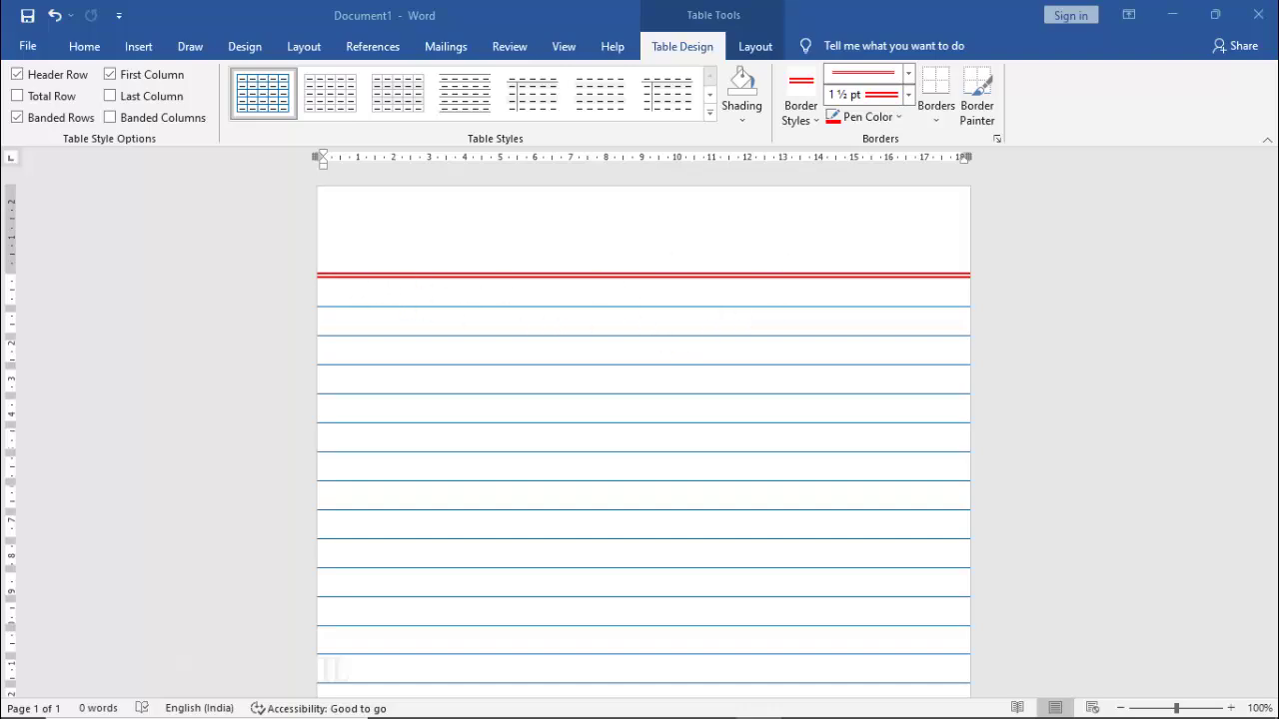
Step: Draw a straight vertical line near the left edge and stretch its top to the page top
left_click(139, 48)
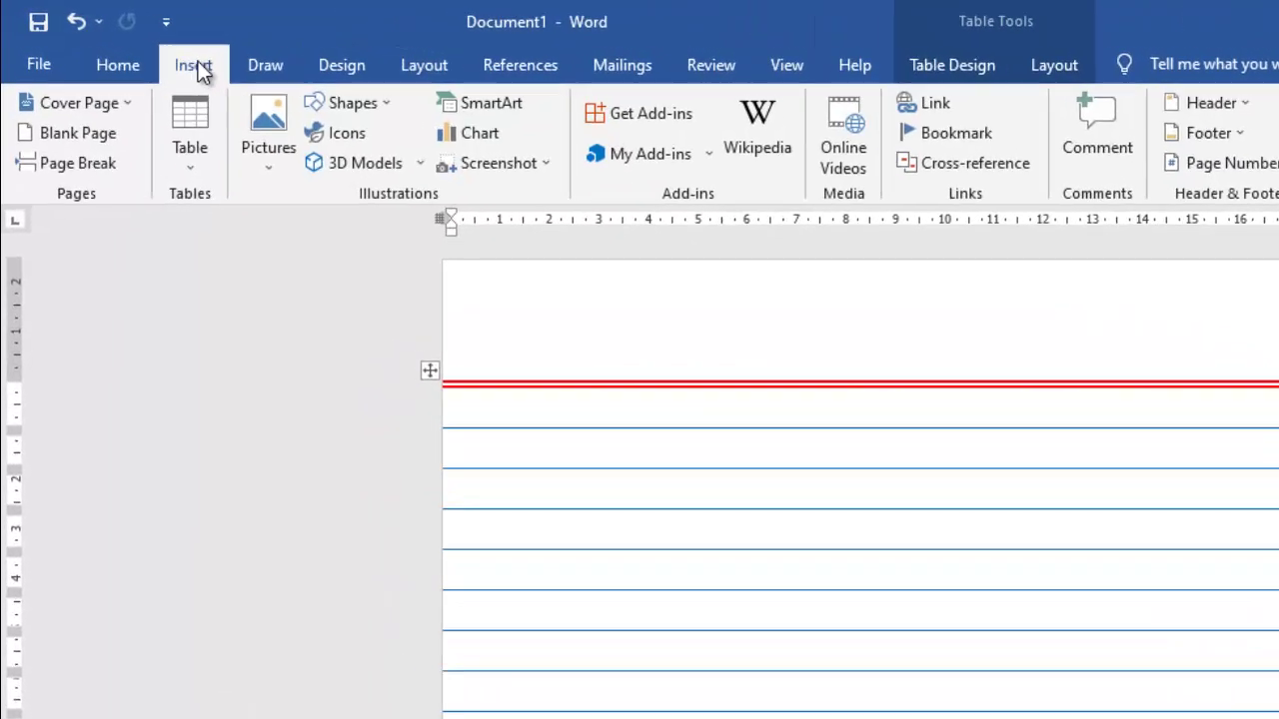
left_click(391, 111)
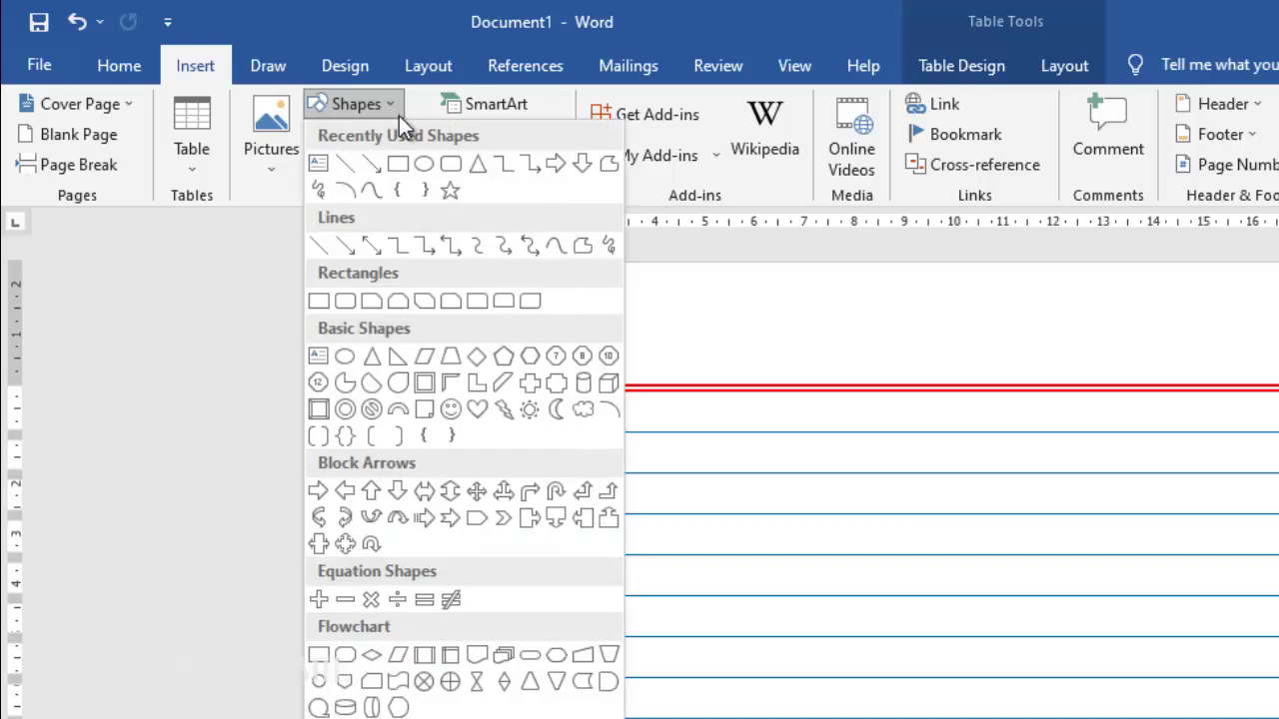
left_click(319, 248)
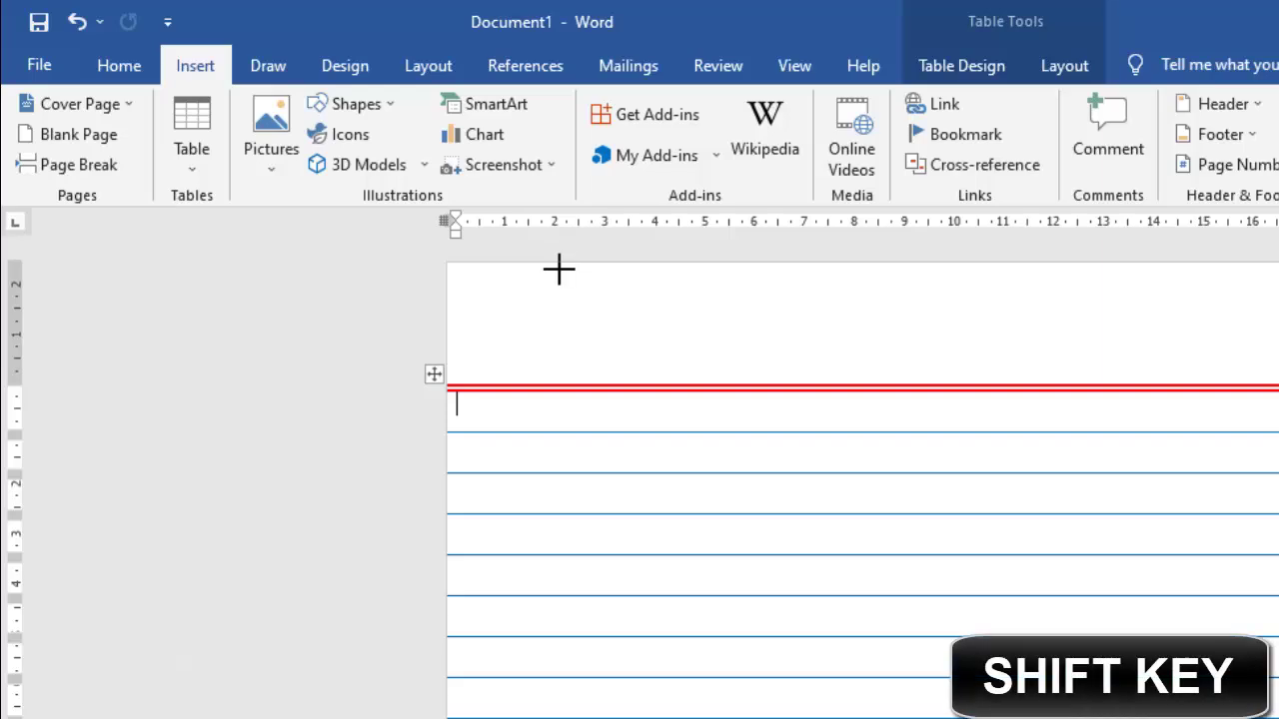
left_click_drag(560, 267, 551, 718)
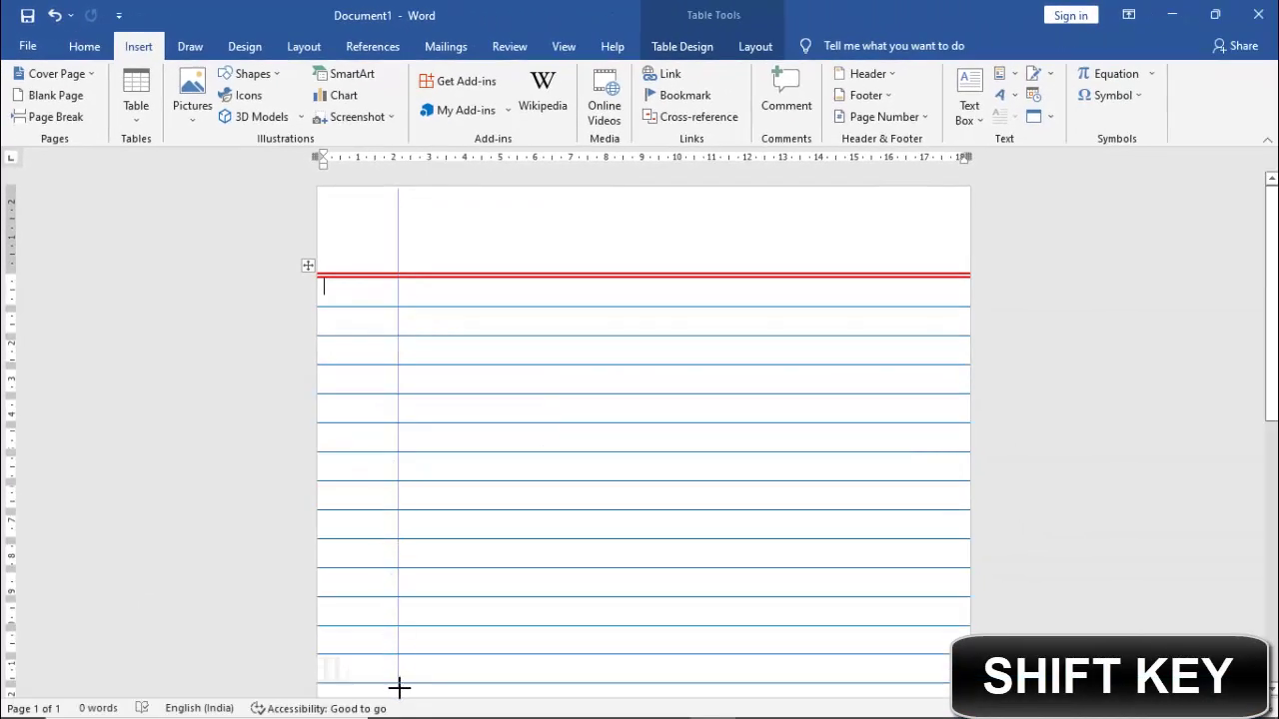
left_click_drag(399, 687, 399, 688)
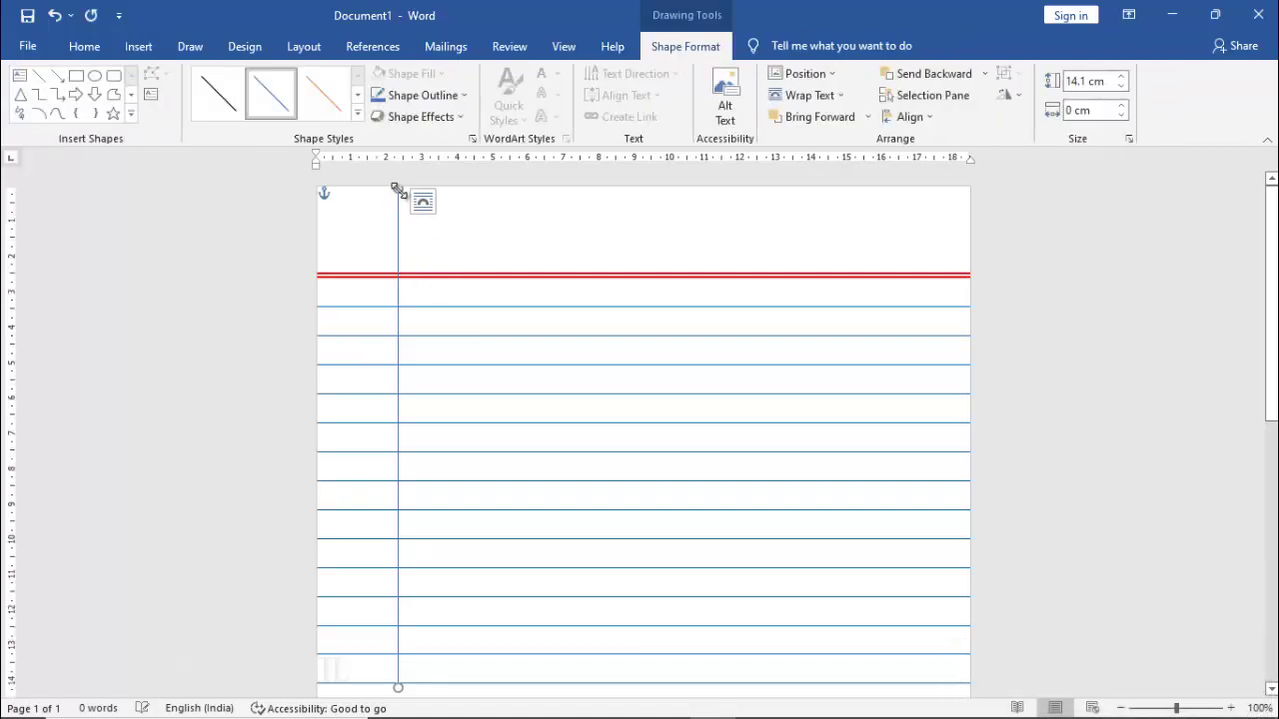
left_click_drag(398, 189, 397, 186)
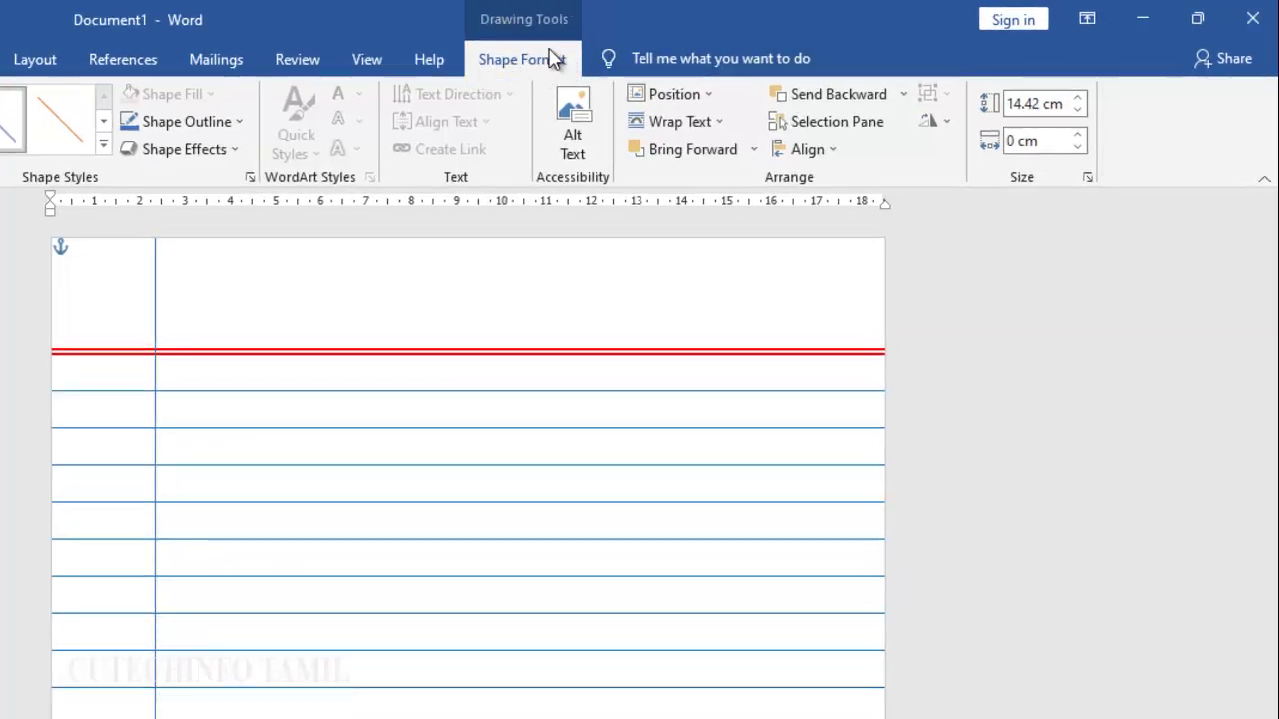
Step: Format the margin line as a red double compound line, 3.75 pt thick
left_click(239, 129)
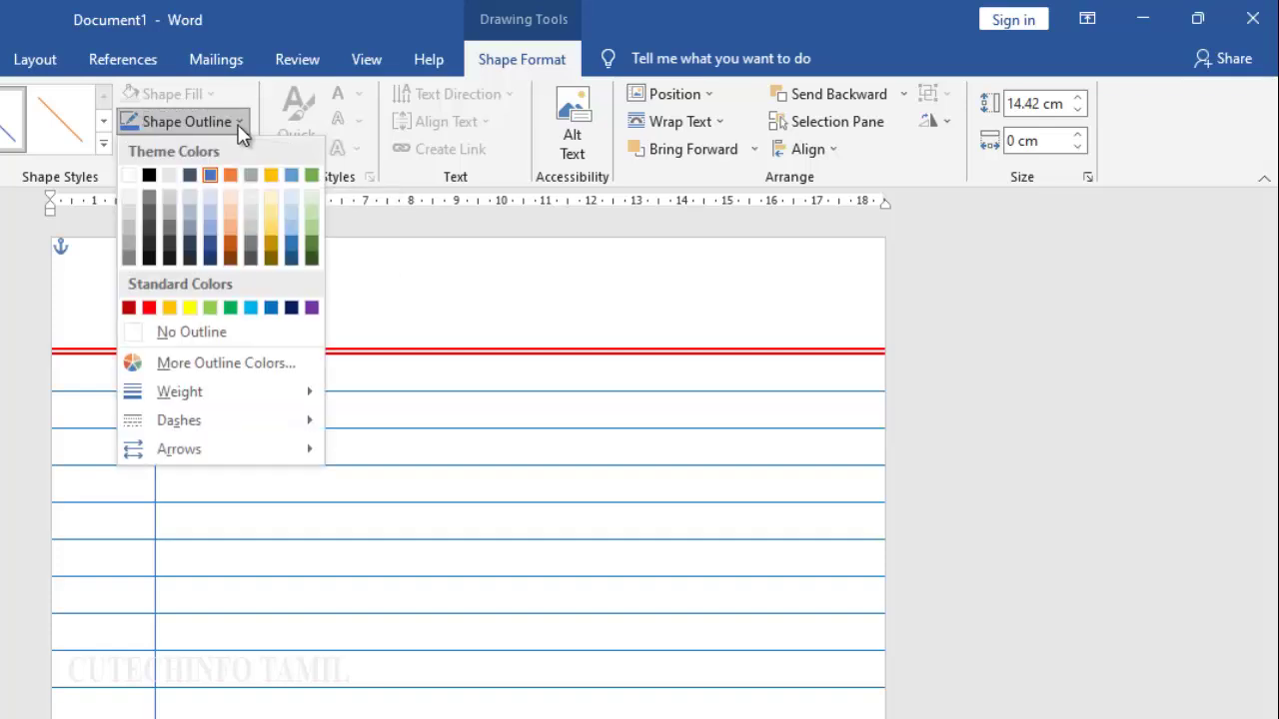
mouse_move(241, 394)
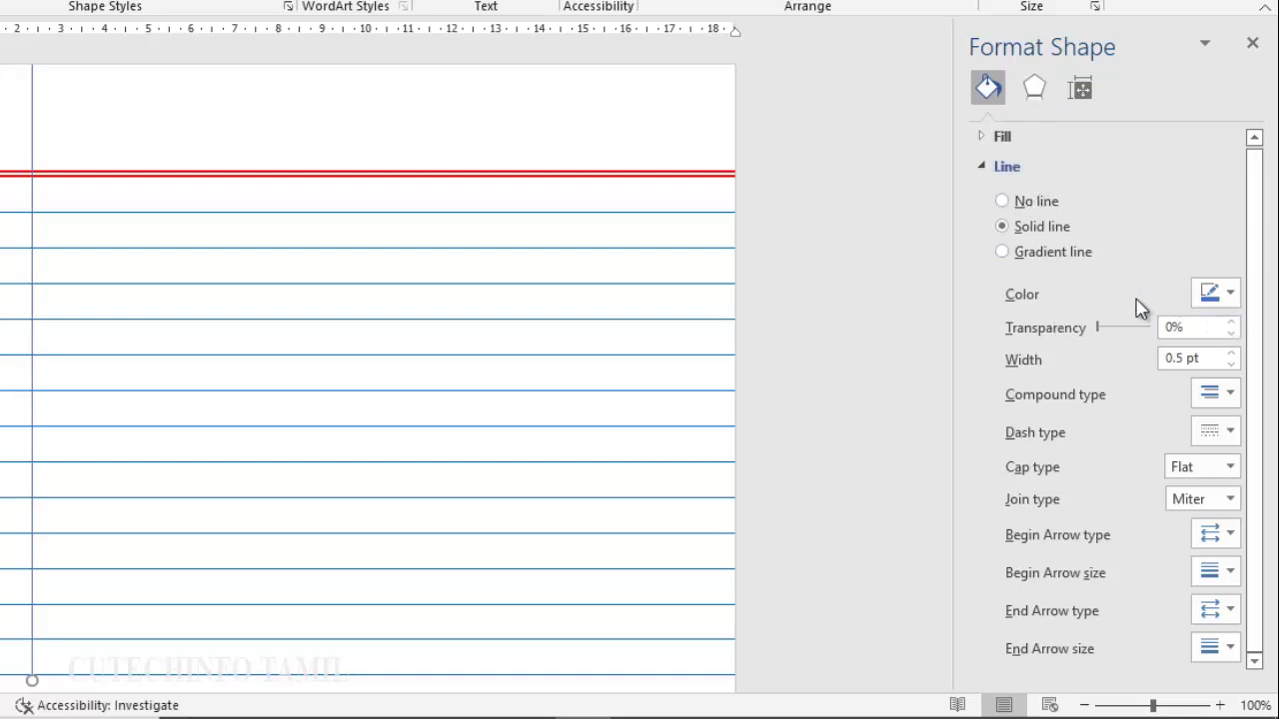
left_click(1218, 300)
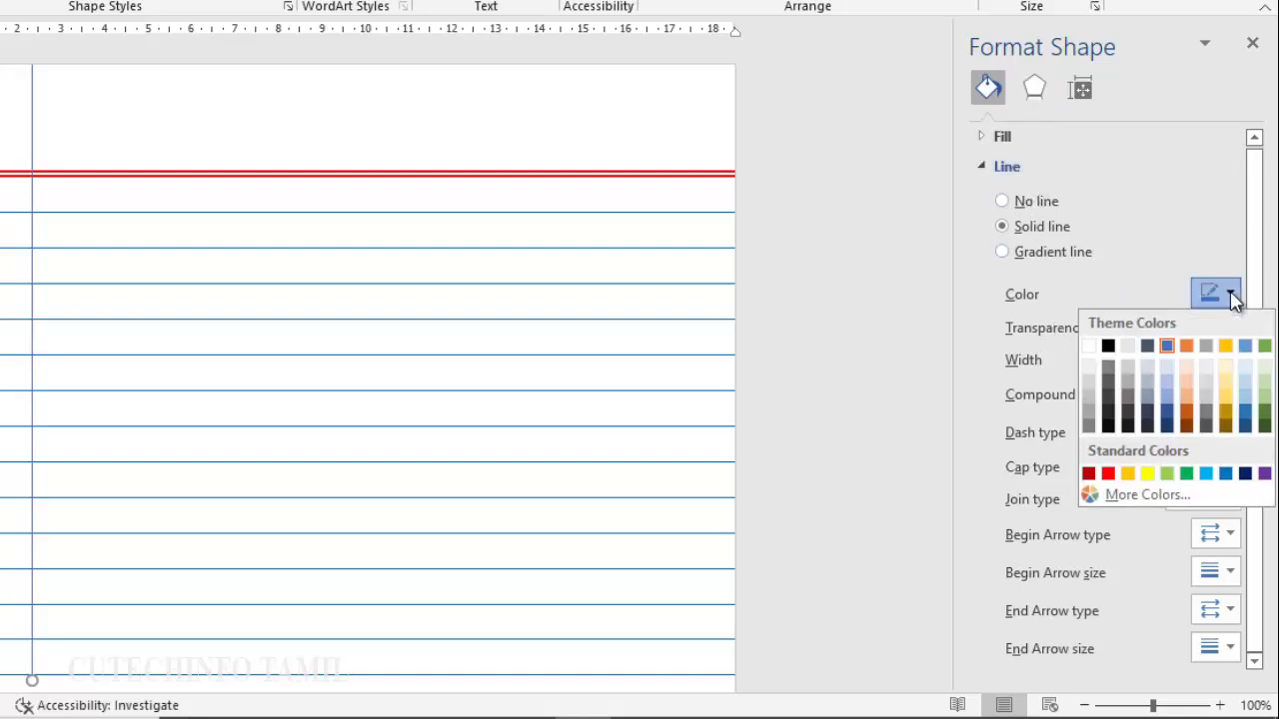
left_click(1107, 476)
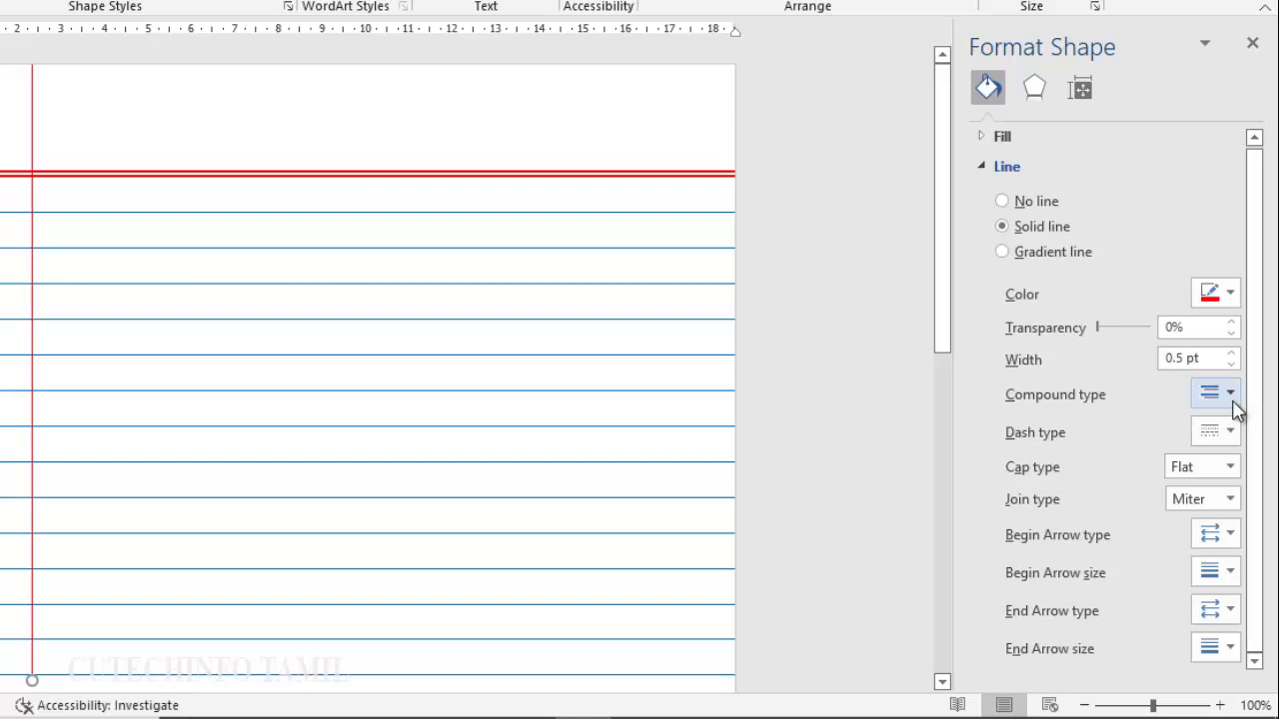
left_click(1232, 397)
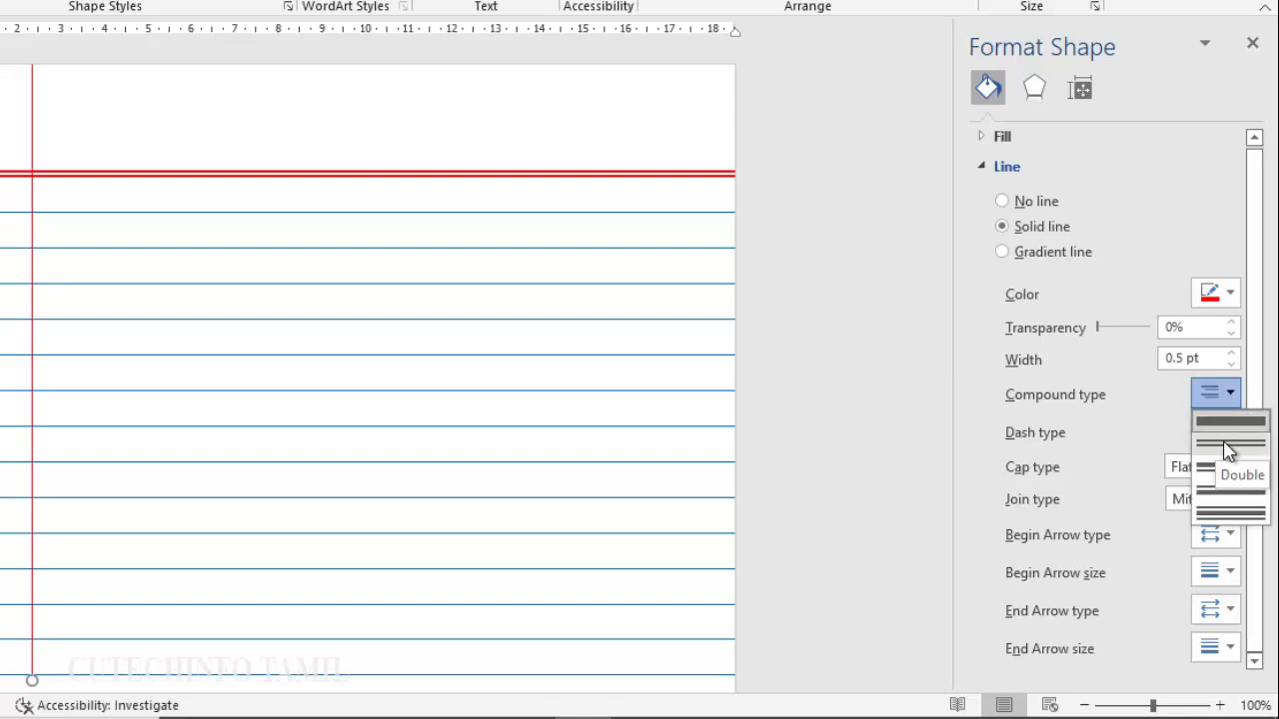
left_click(1228, 448)
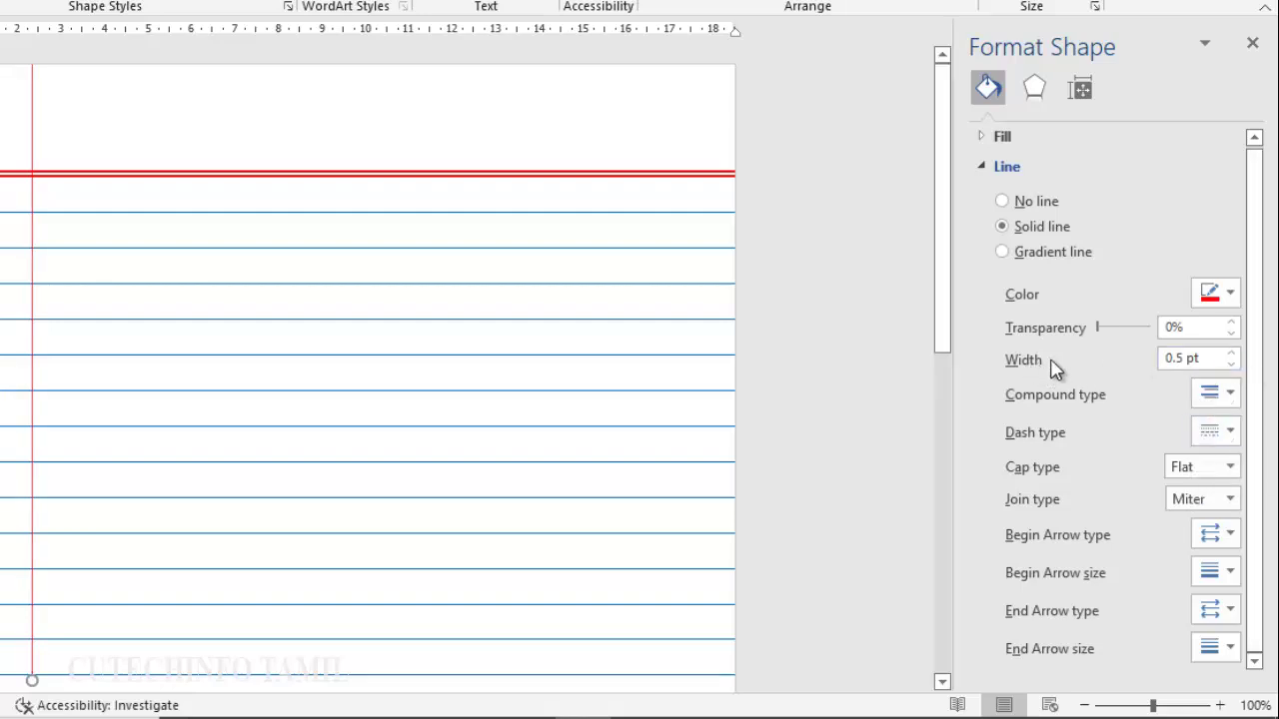
left_click(1231, 355)
left_click(1231, 355)
left_click(1231, 355)
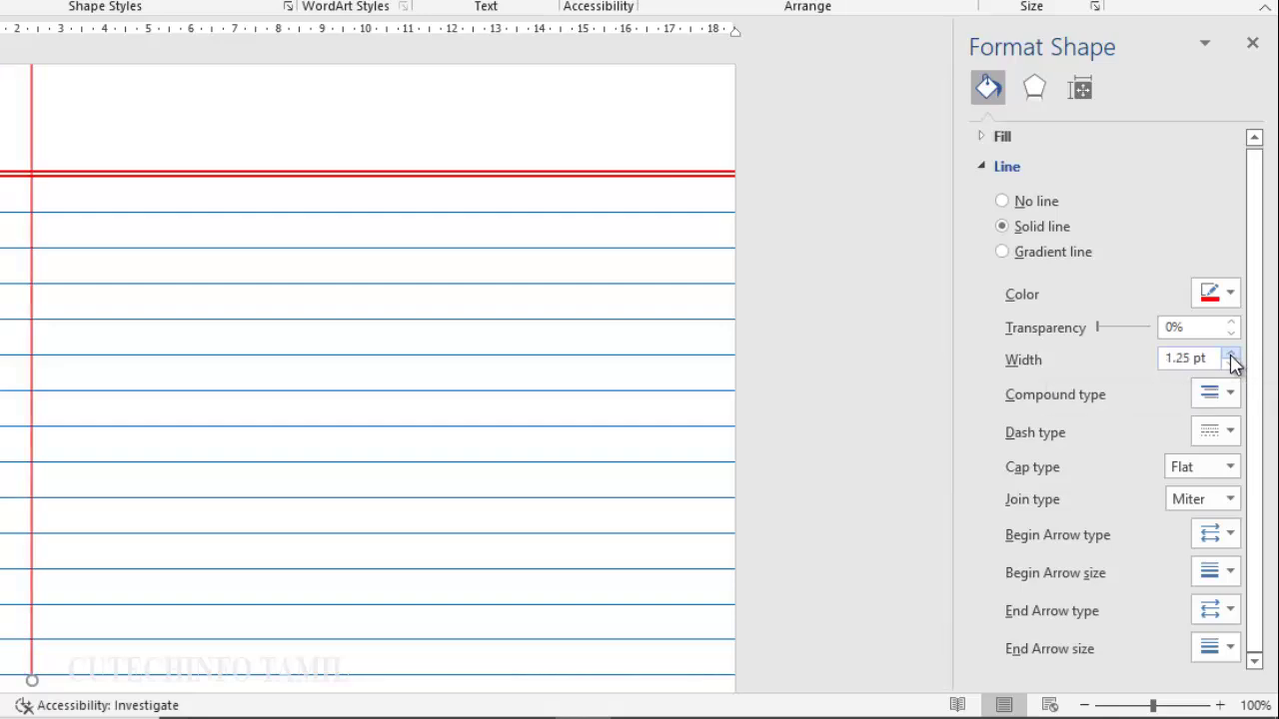
left_click(1231, 355)
left_click(1231, 355)
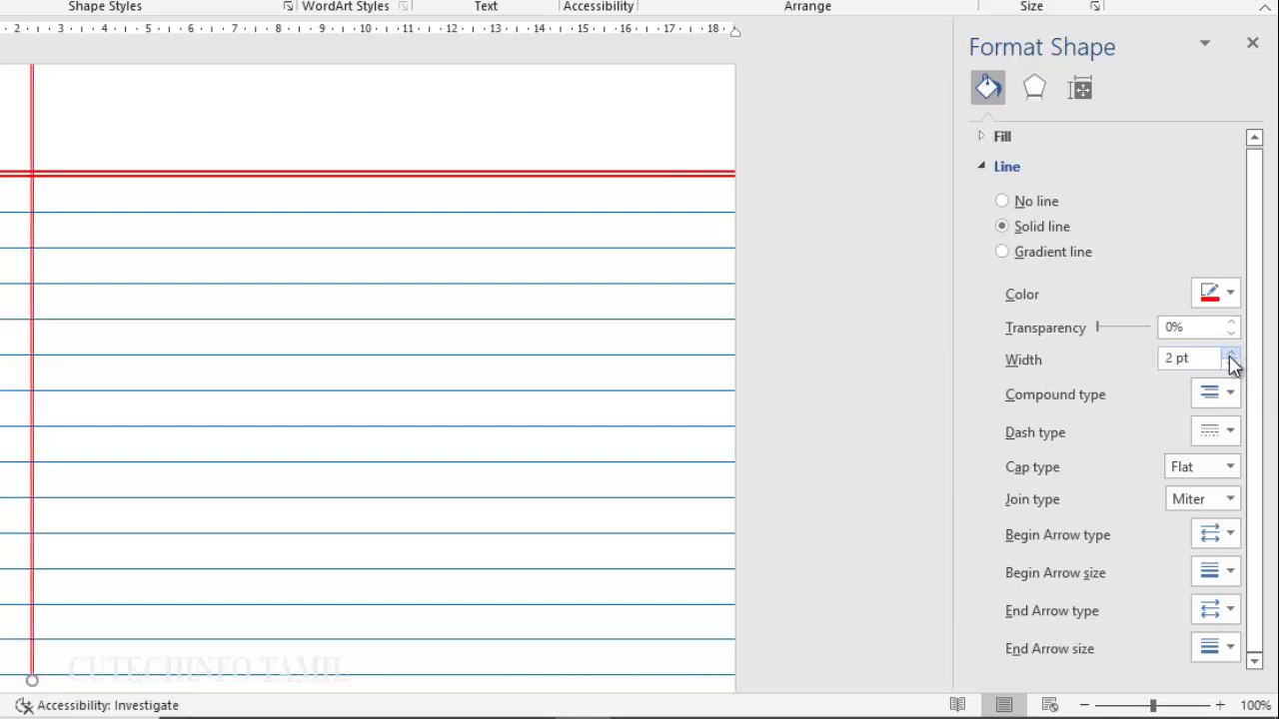
left_click(1231, 355)
left_click(1232, 355)
left_click(1231, 355)
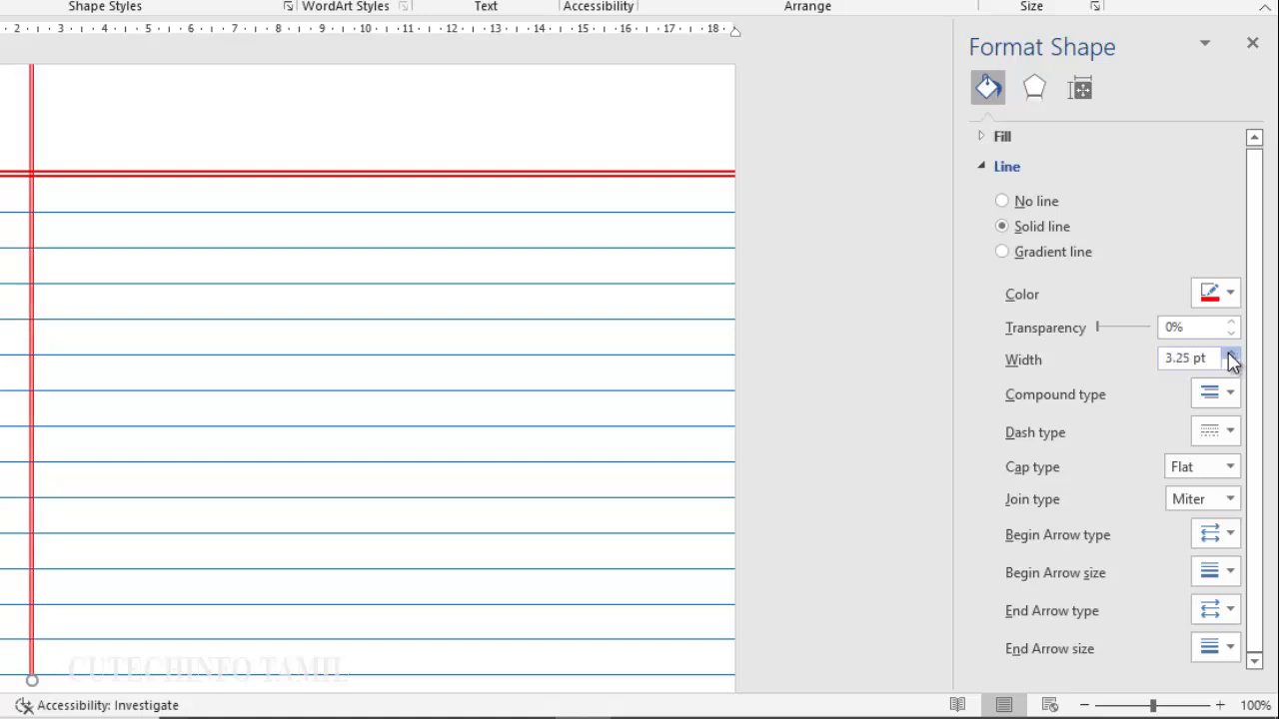
left_click(1231, 355)
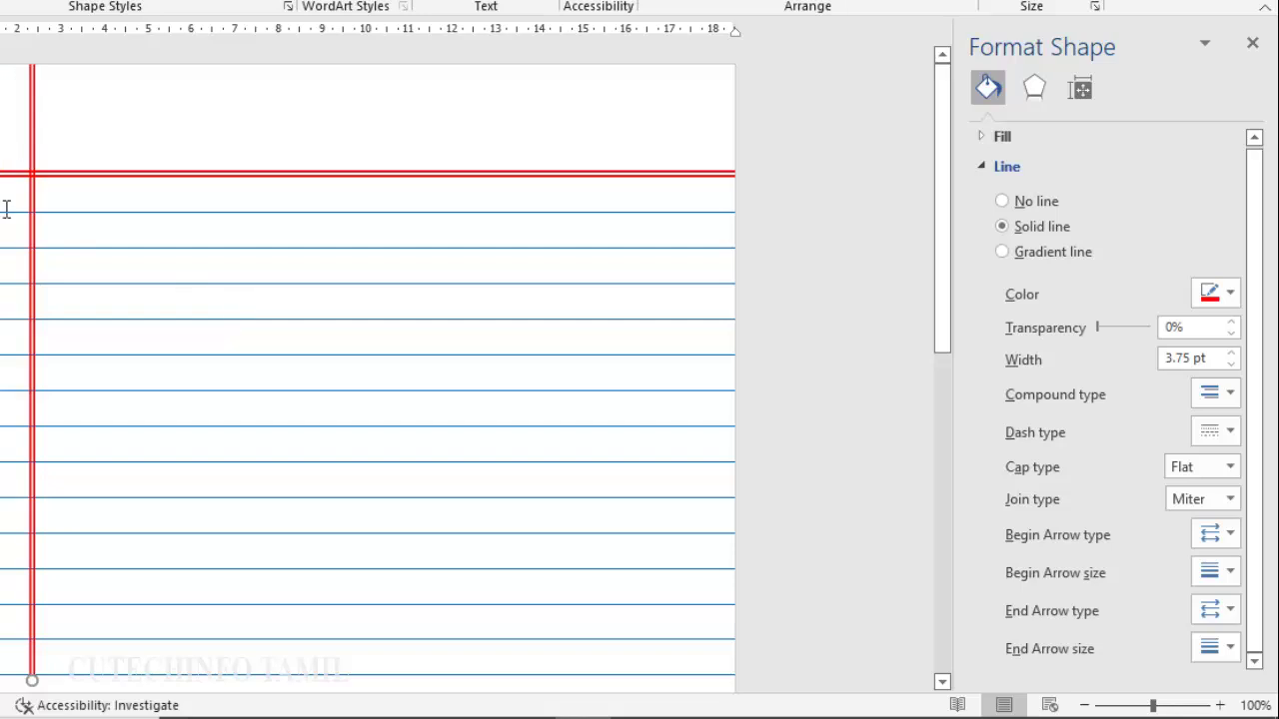
left_click(1253, 47)
Step: Drag the red margin line's lower end down to the bottom of the page
scroll(266, 366, "down", 5)
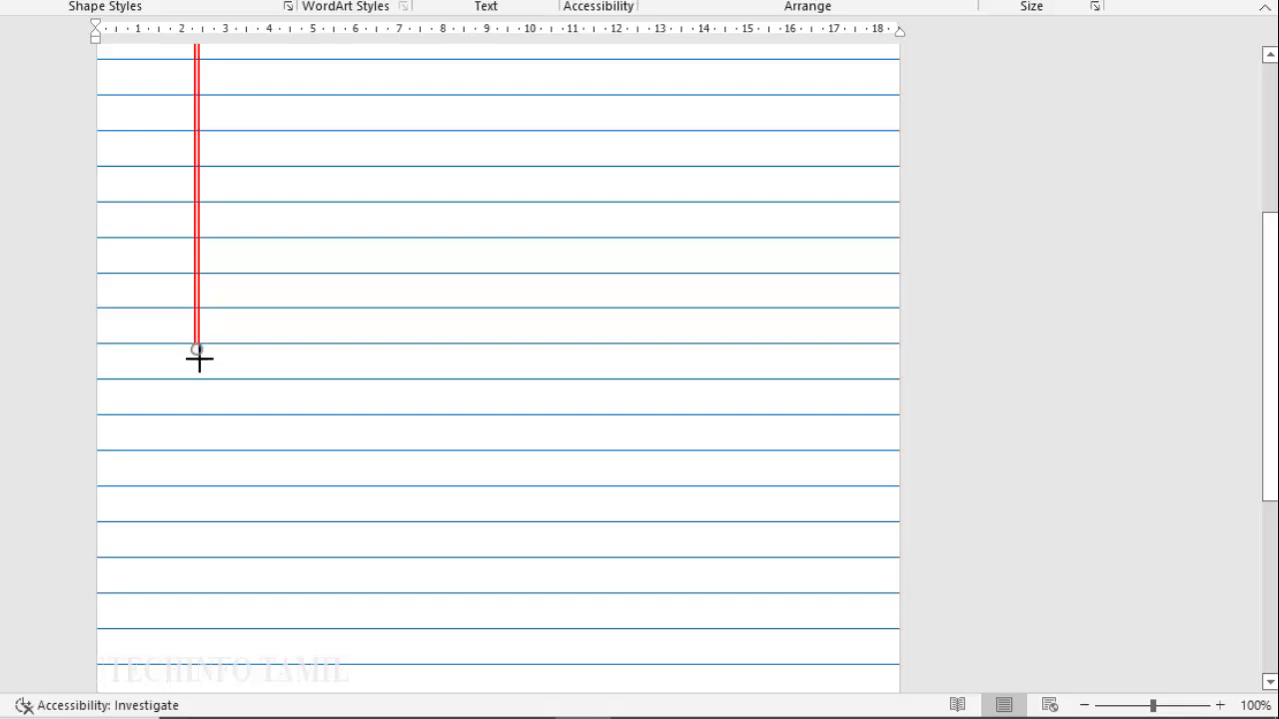
left_click_drag(199, 360, 200, 501)
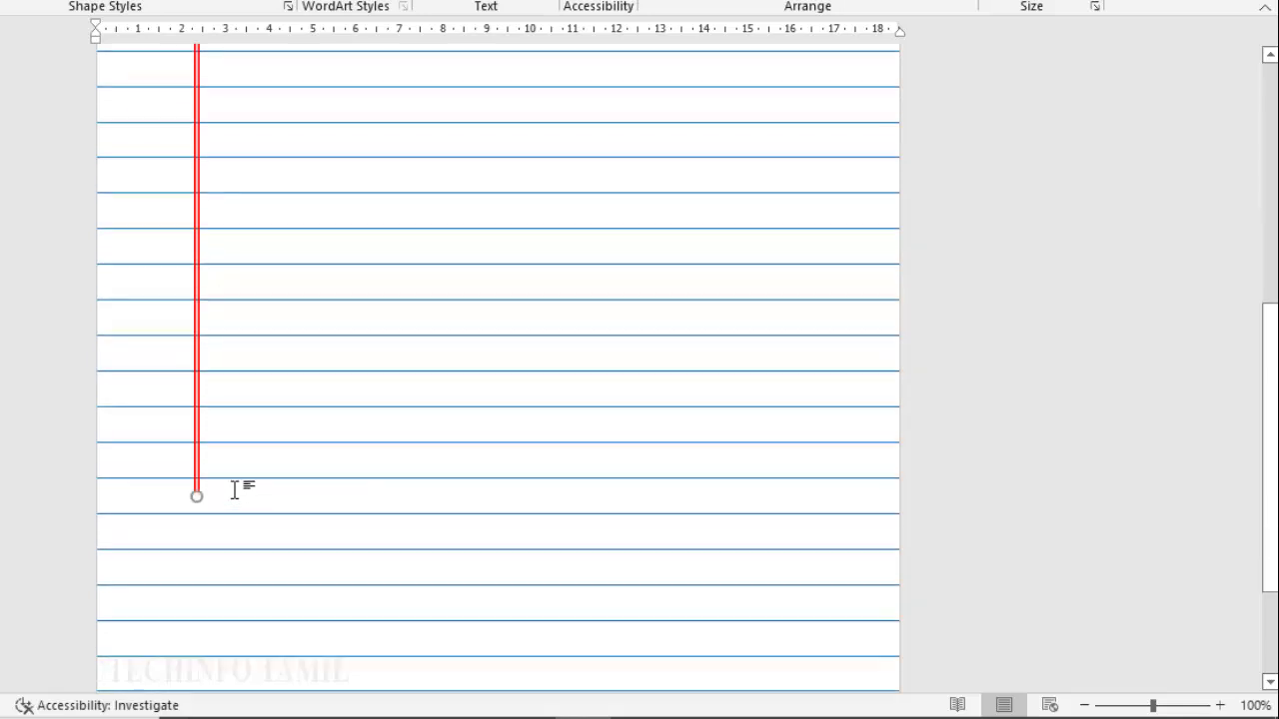
scroll(240, 450, "down", 3)
left_click_drag(197, 300, 189, 688)
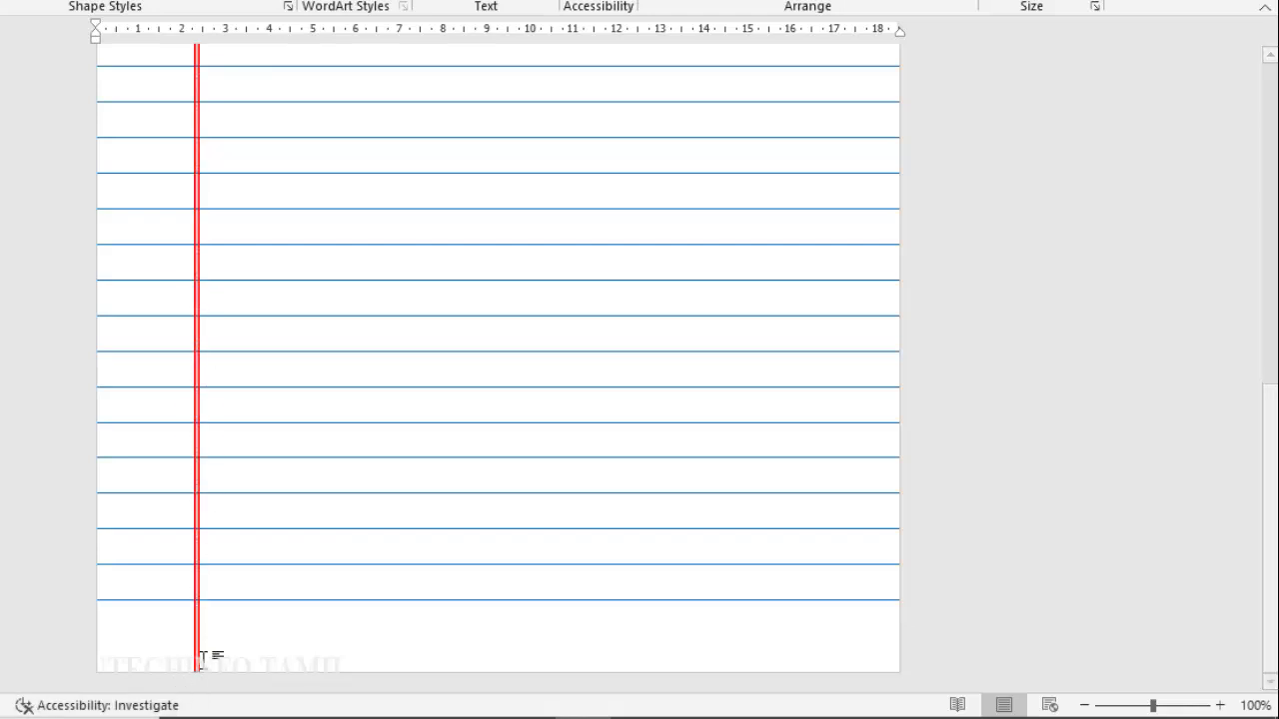
scroll(254, 491, "up", 5)
scroll(261, 465, "up", 2)
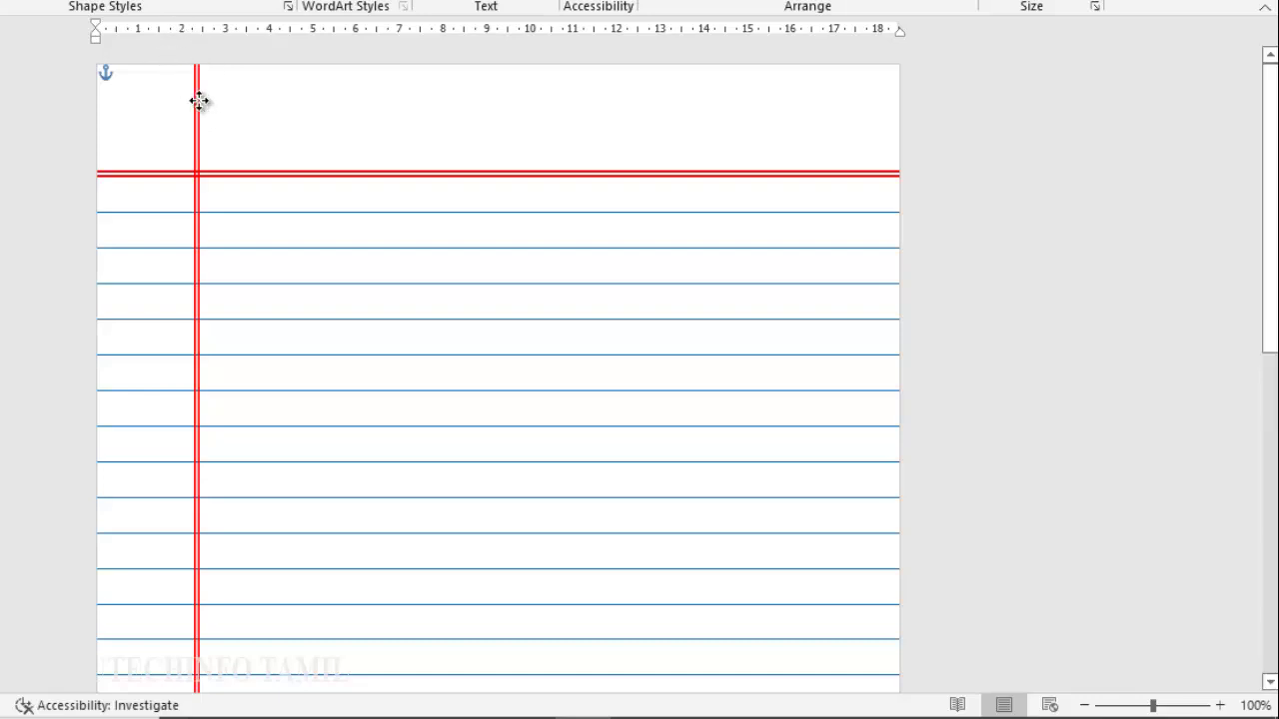
left_click(818, 119)
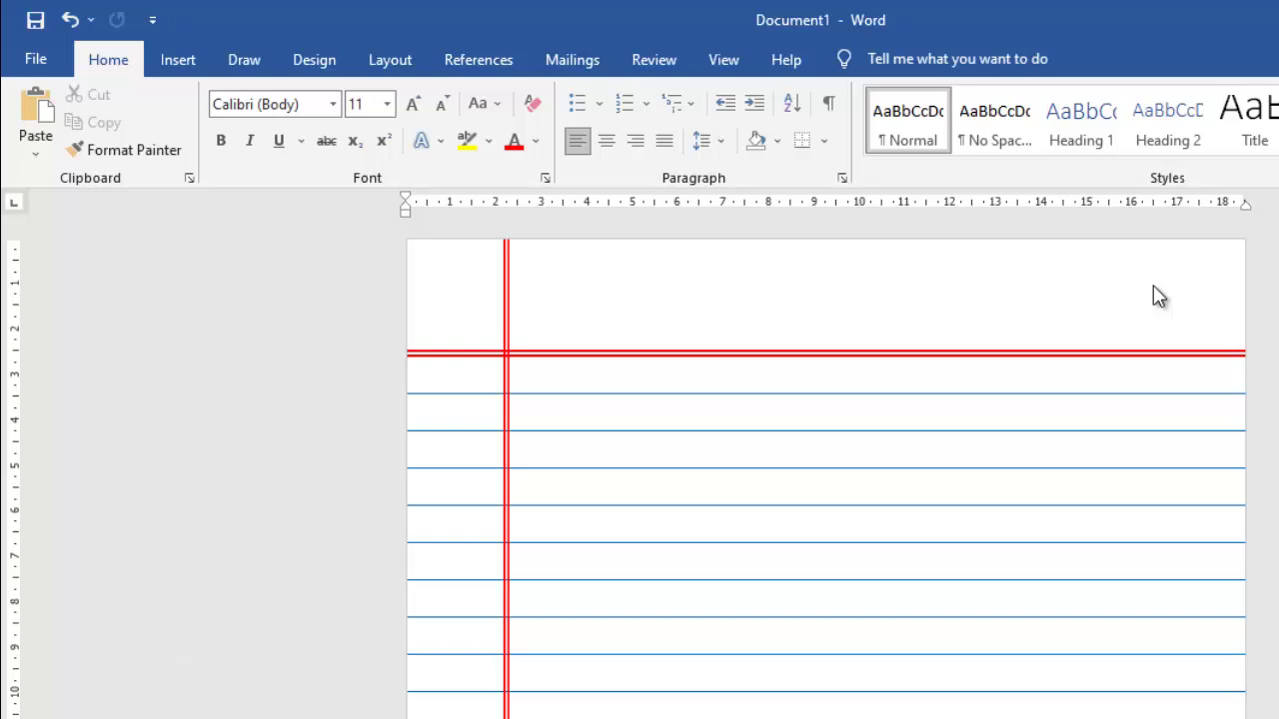
Step: Draw a rounded rectangle at the top right with a white fill and orange outline style
left_click(177, 62)
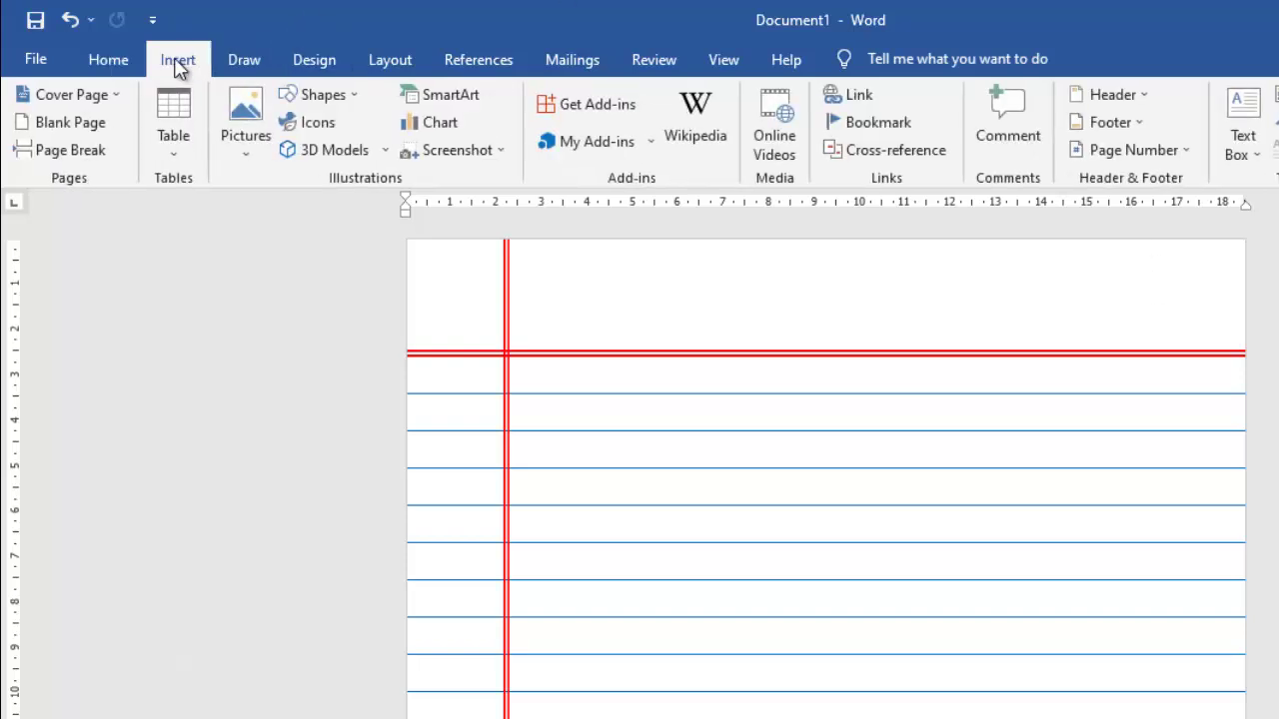
left_click(356, 91)
left_click(410, 150)
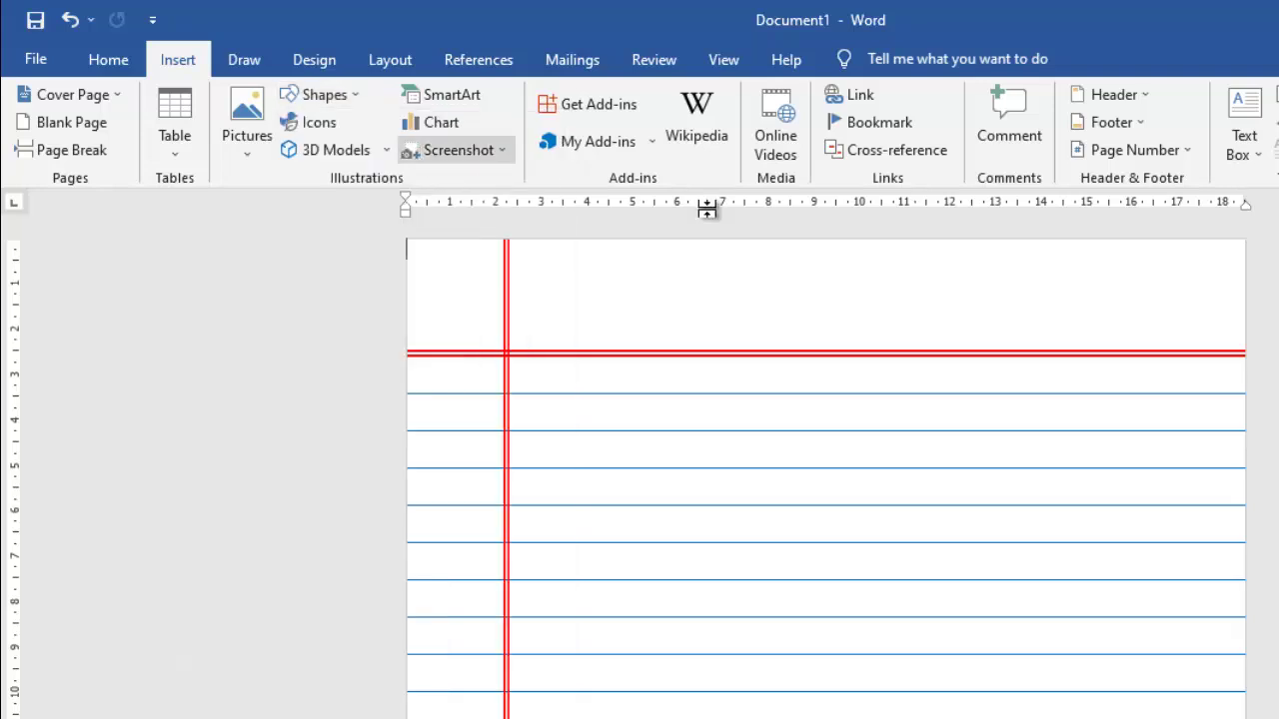
left_click_drag(1006, 266, 1175, 340)
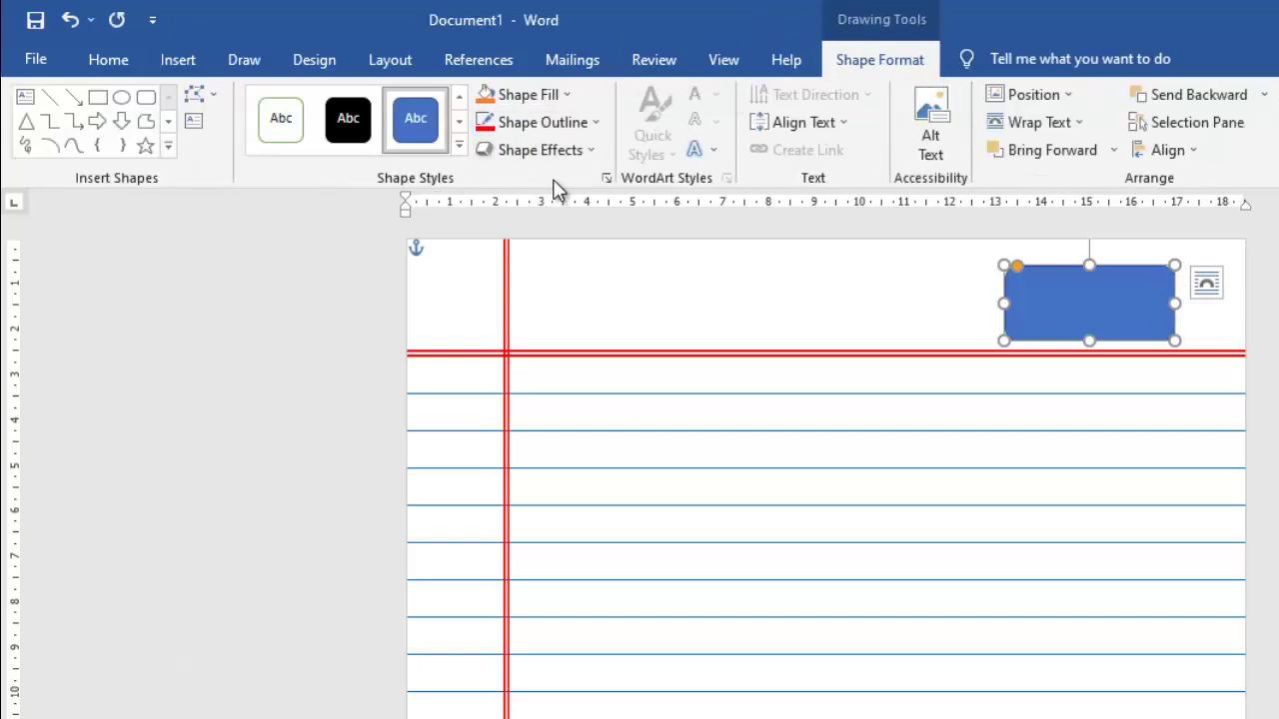
left_click(461, 152)
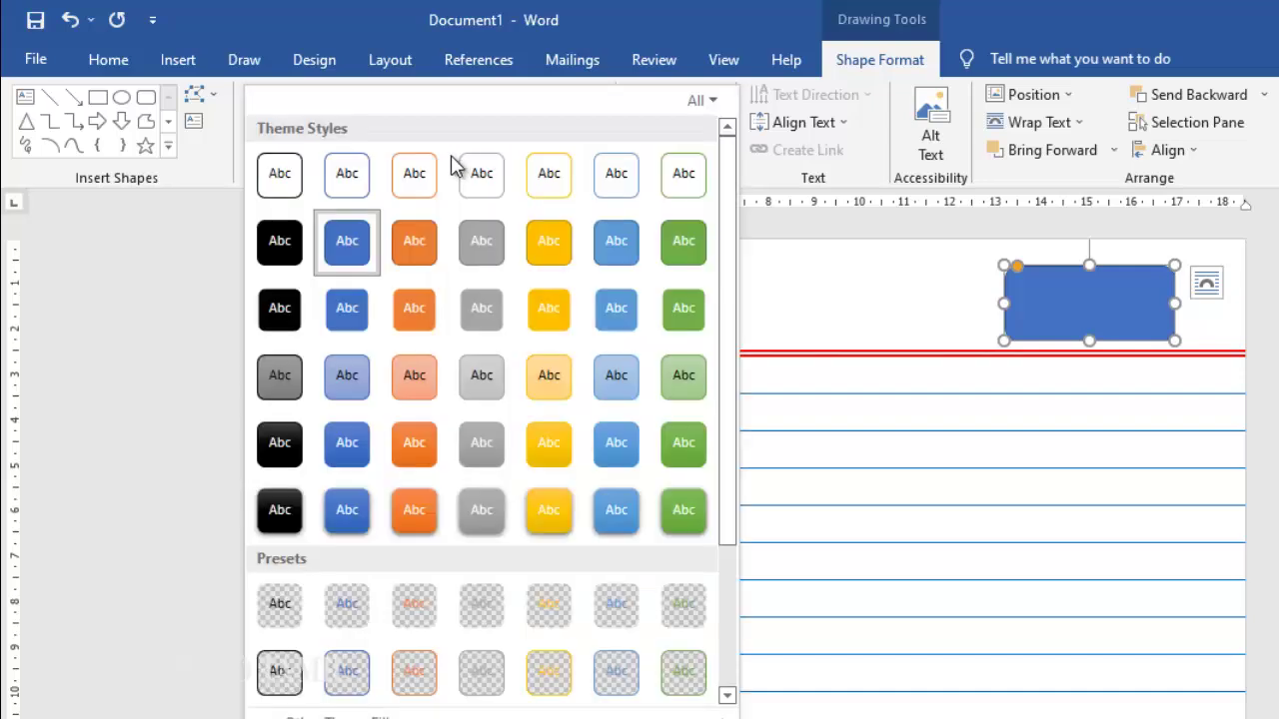
left_click(412, 181)
Step: Add the lines 'Page No:' and 'Date:' inside the box, left-aligned
left_click(1167, 334)
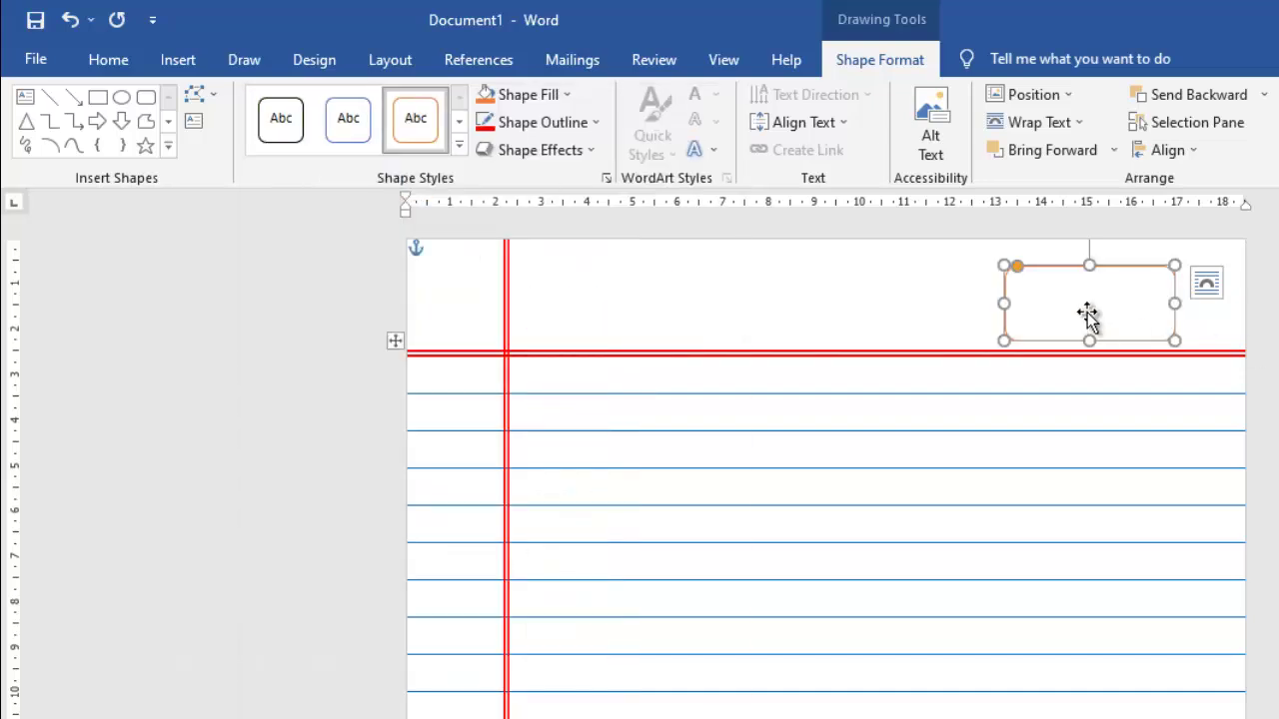
right_click(1083, 295)
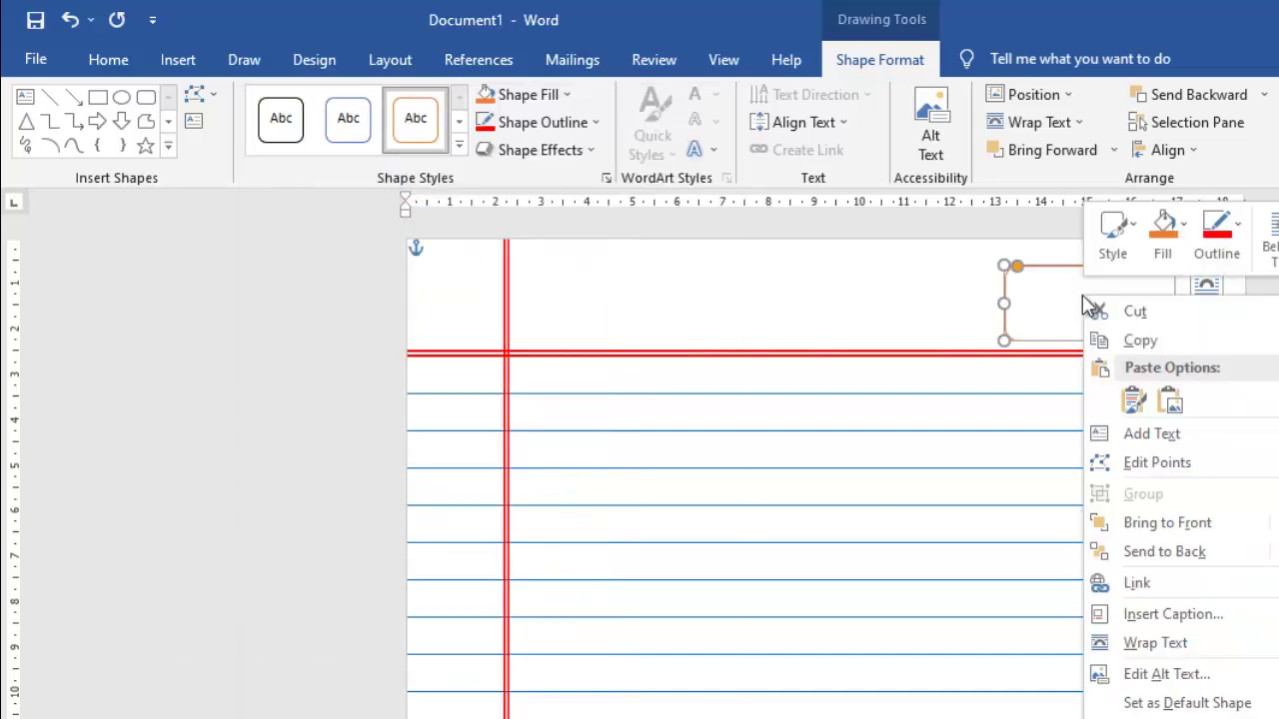
left_click(1164, 434)
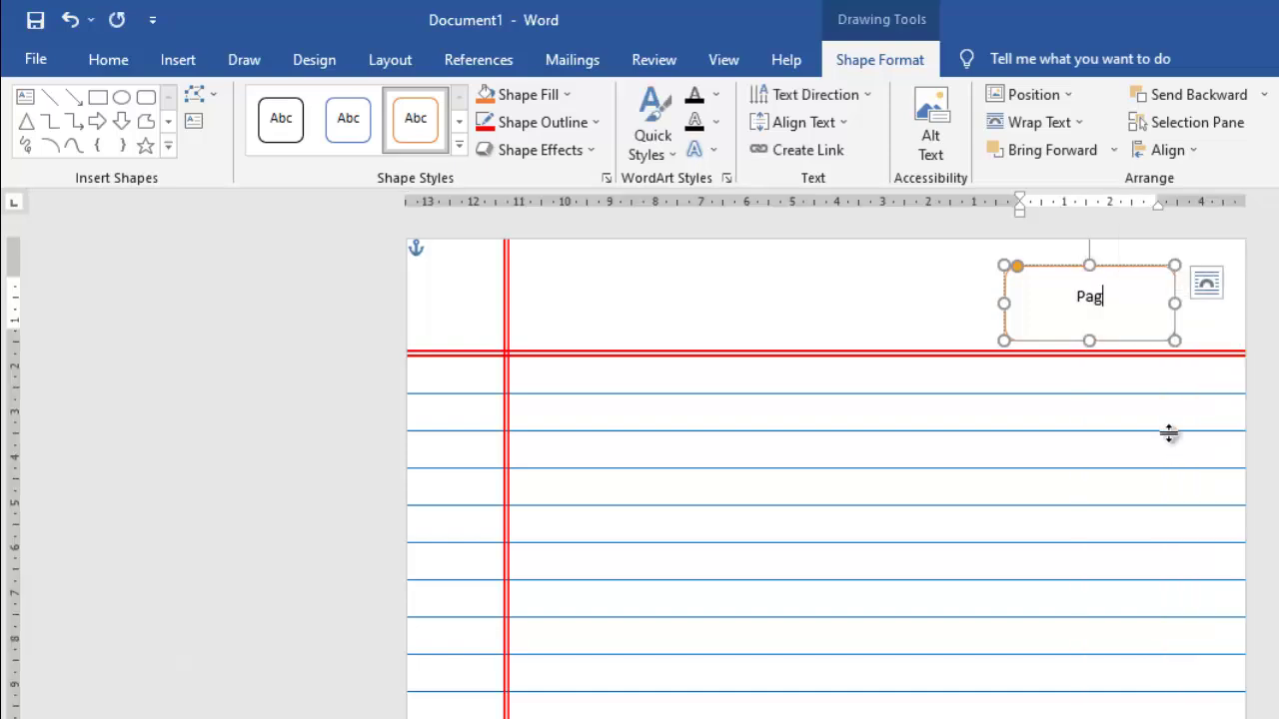
type("Page No:")
key("Return")
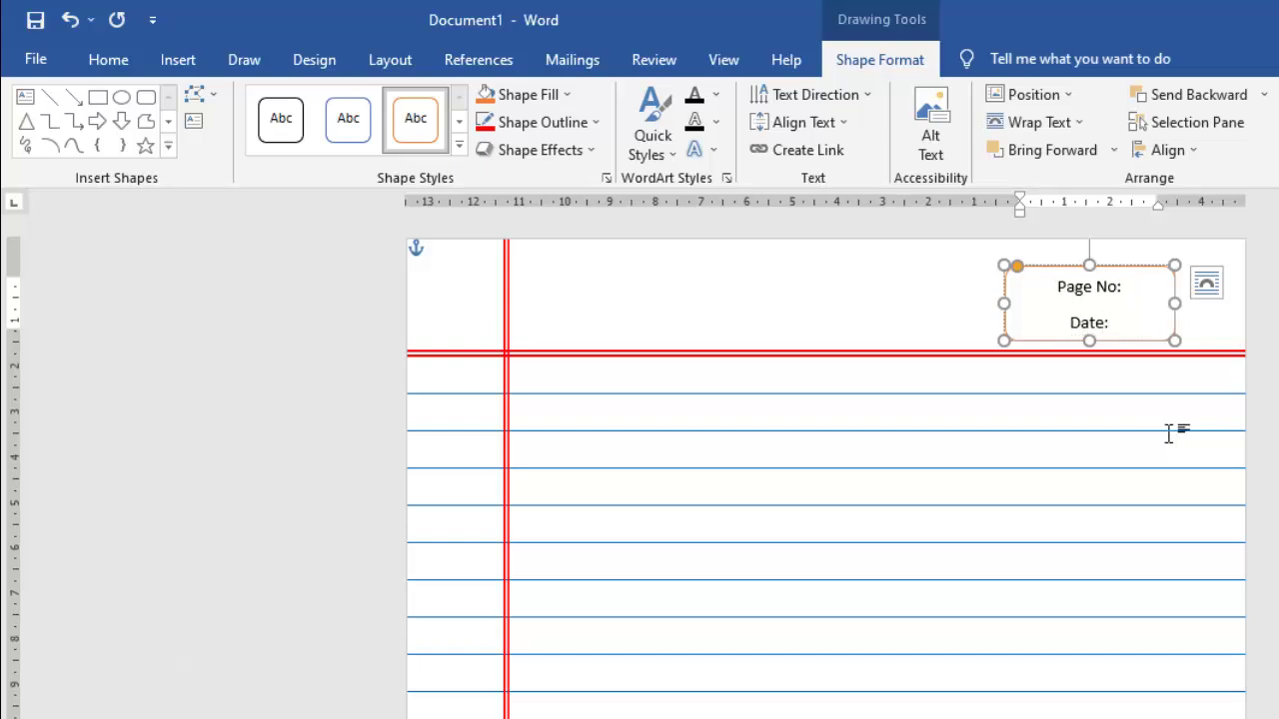
left_click(1061, 294)
key("ctrl+l")
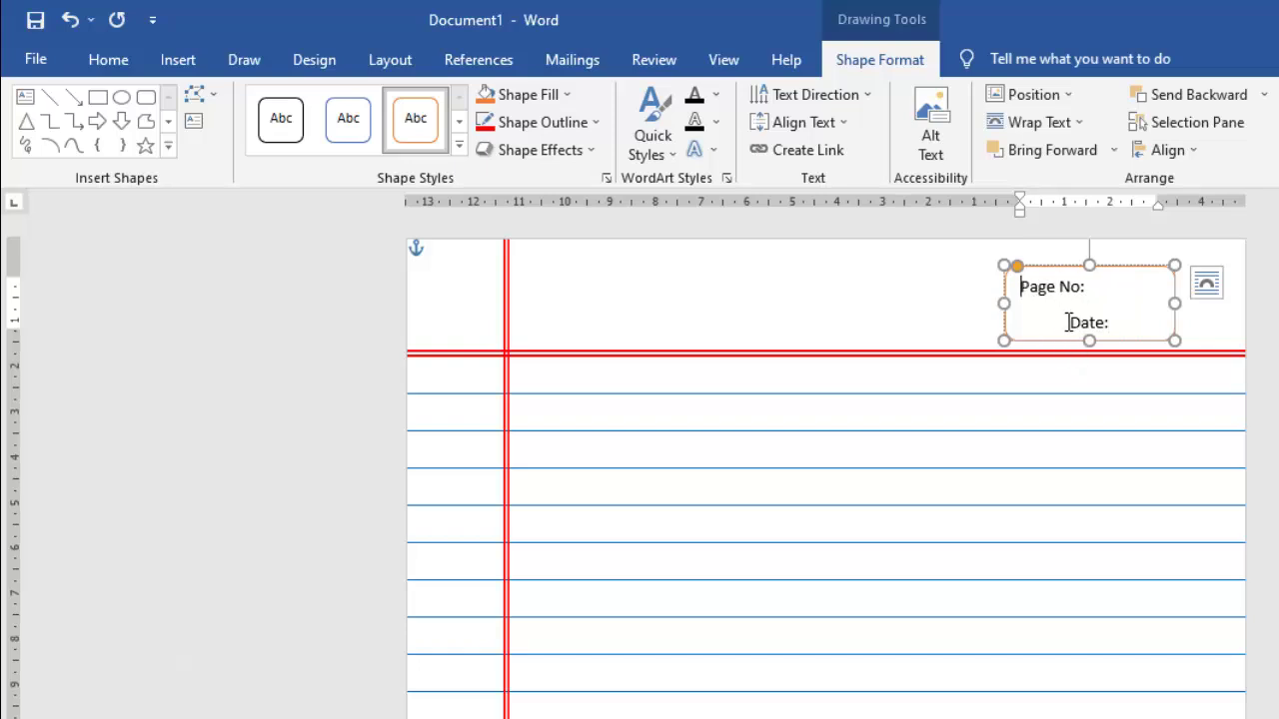
left_click(1070, 323)
key("ctrl+l")
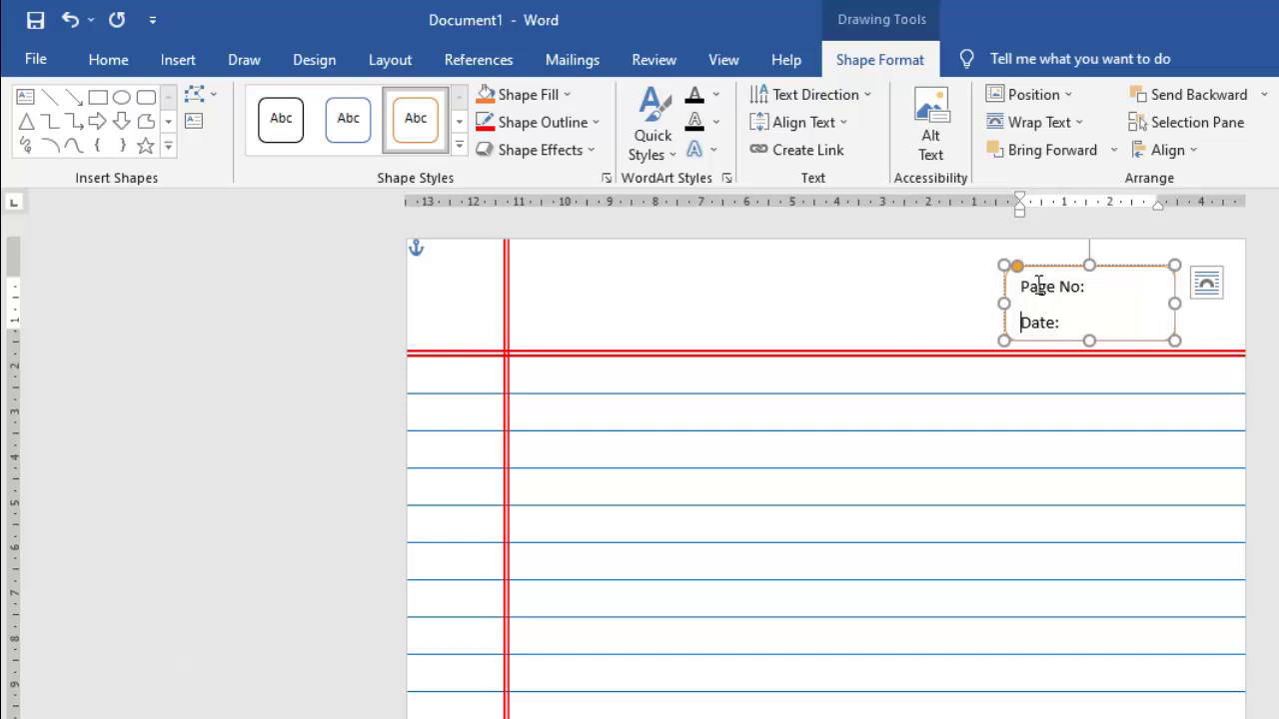
left_click_drag(1023, 296, 1030, 325)
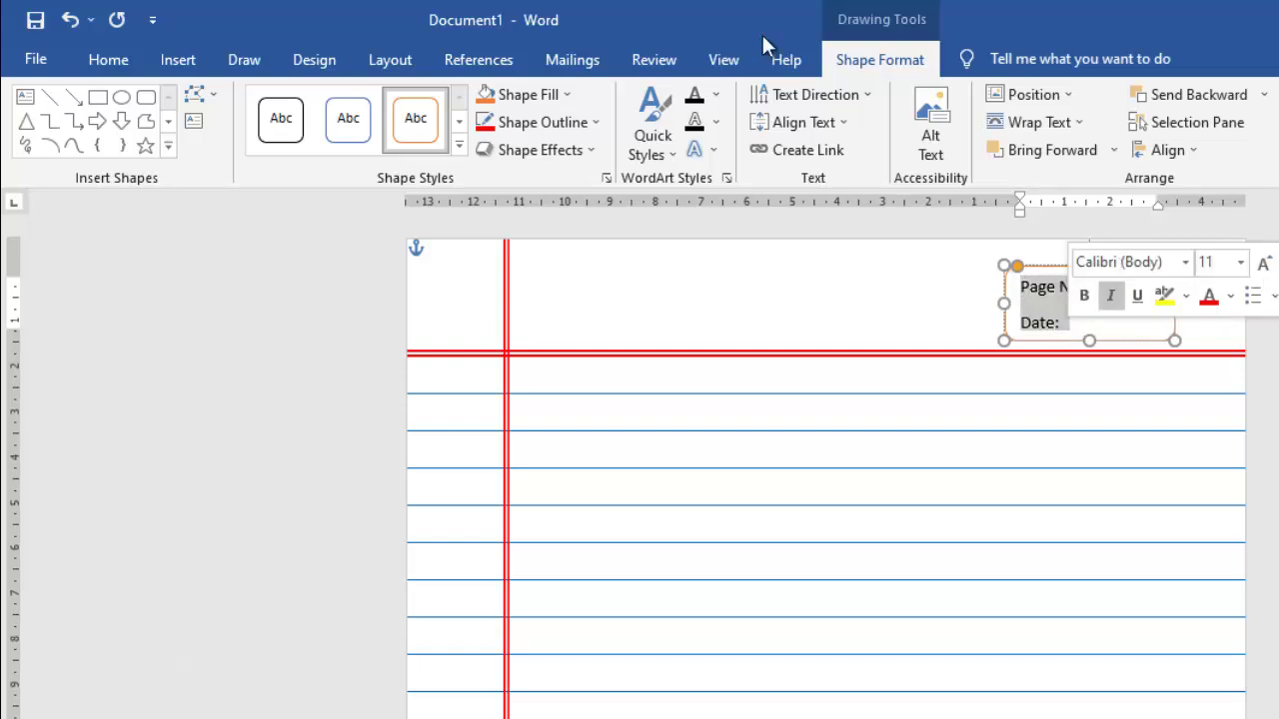
Step: Remove the space after paragraphs in the Page No:/Date: box and set 1.0 line spacing
left_click(103, 63)
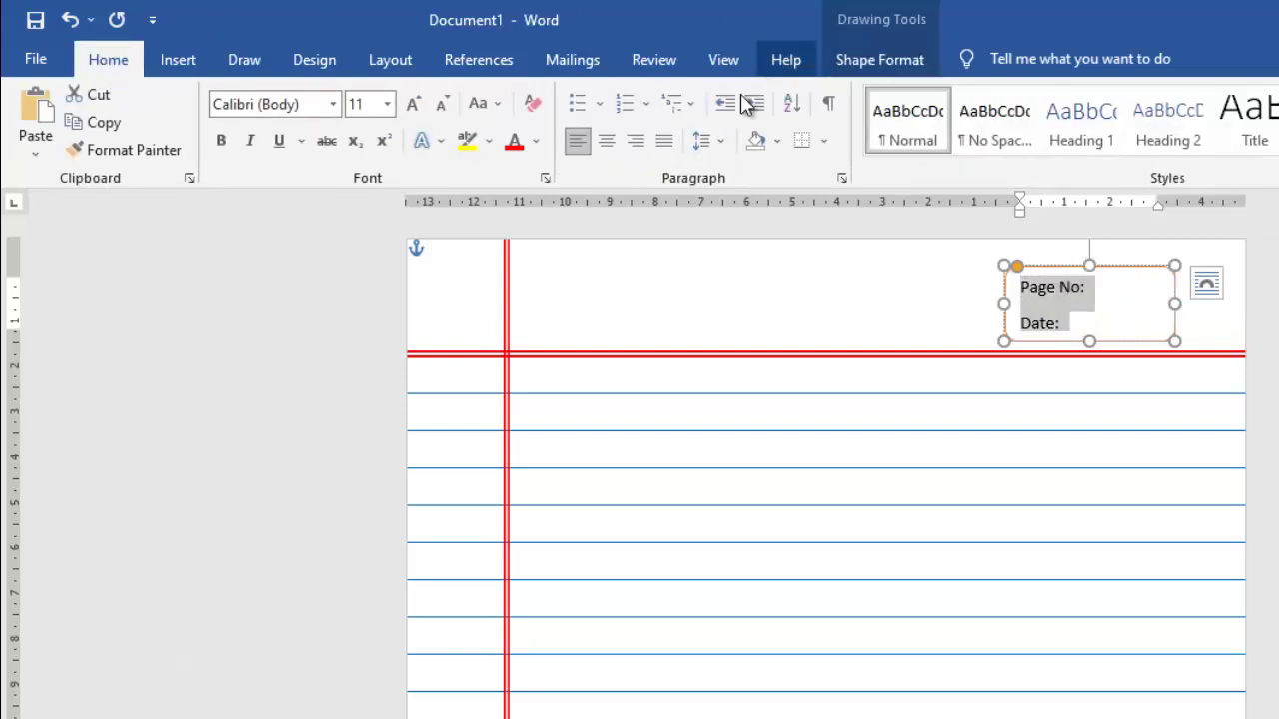
left_click(718, 151)
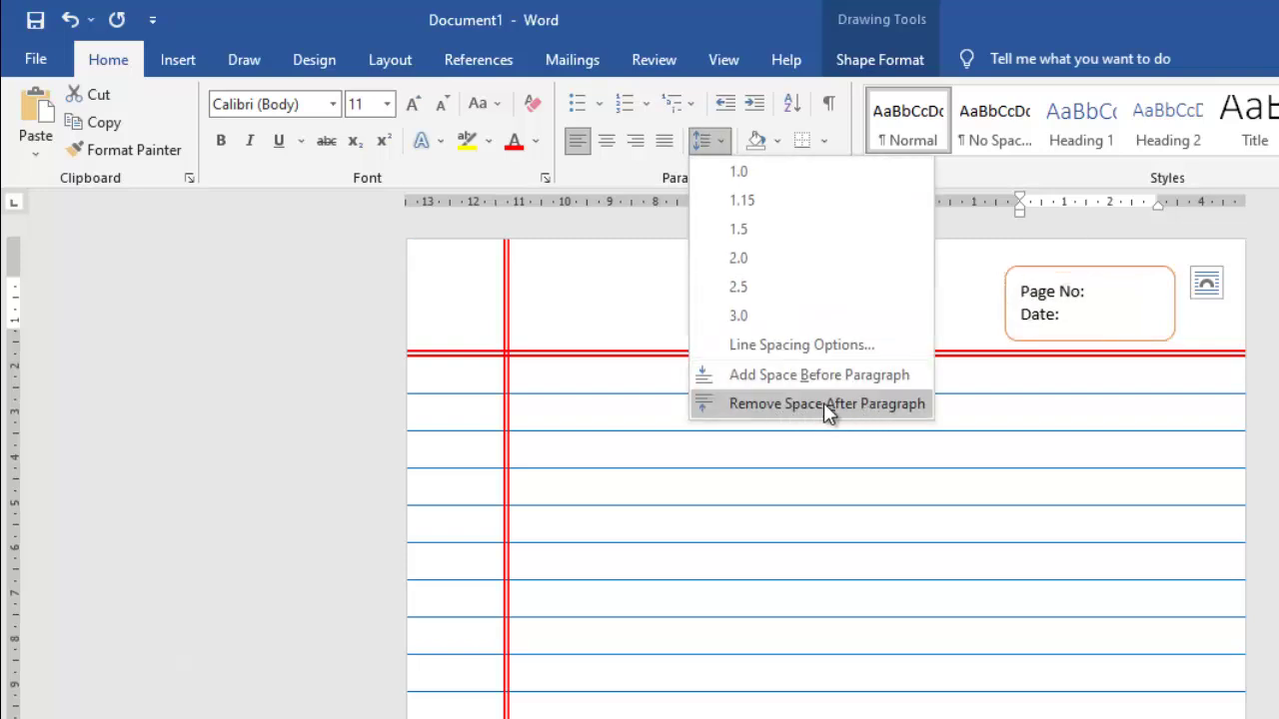
left_click(823, 404)
left_click(722, 141)
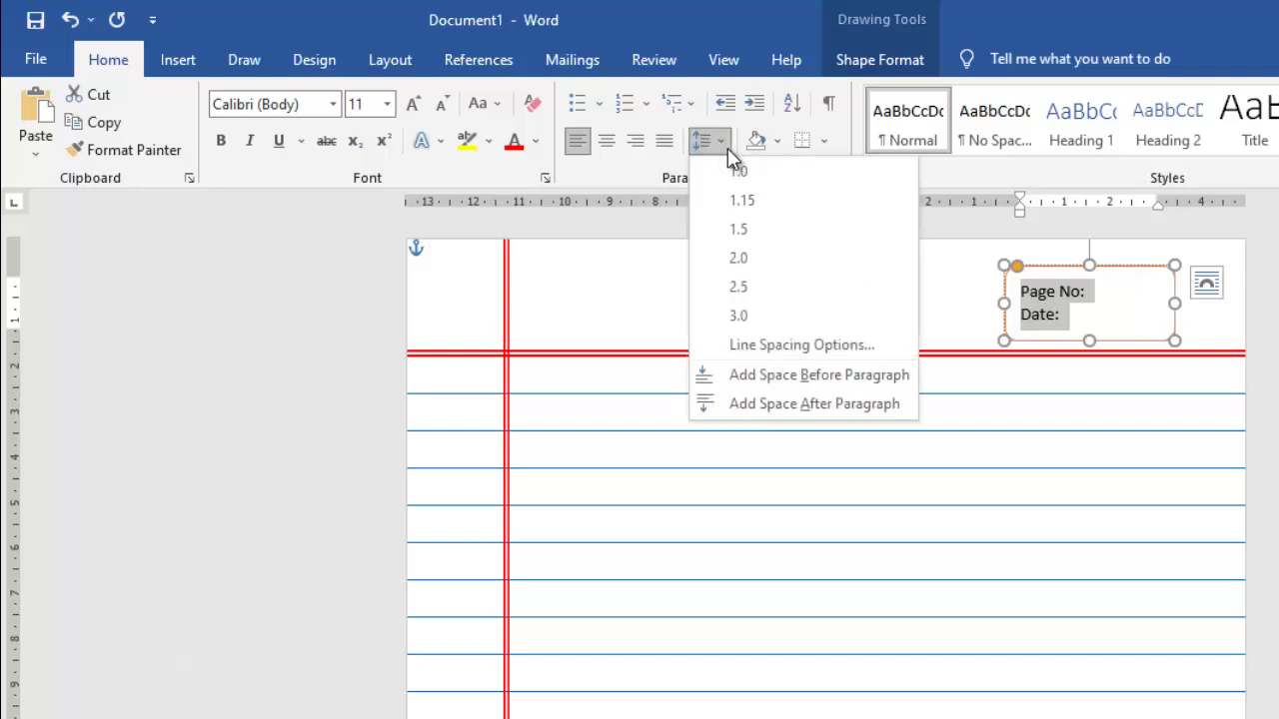
left_click(737, 177)
Step: Make the Page No: and Date: text red, add slashes after Date:, and shorten the box
left_click_drag(1020, 290, 1100, 316)
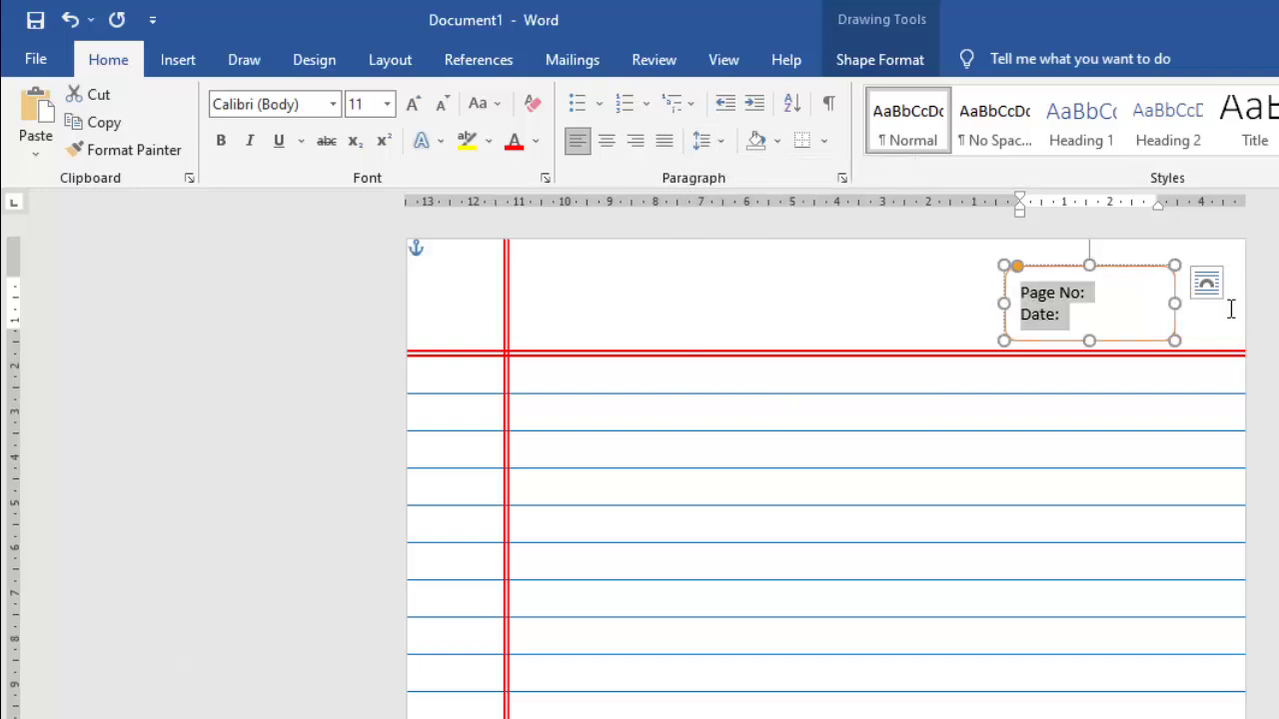
left_click(514, 141)
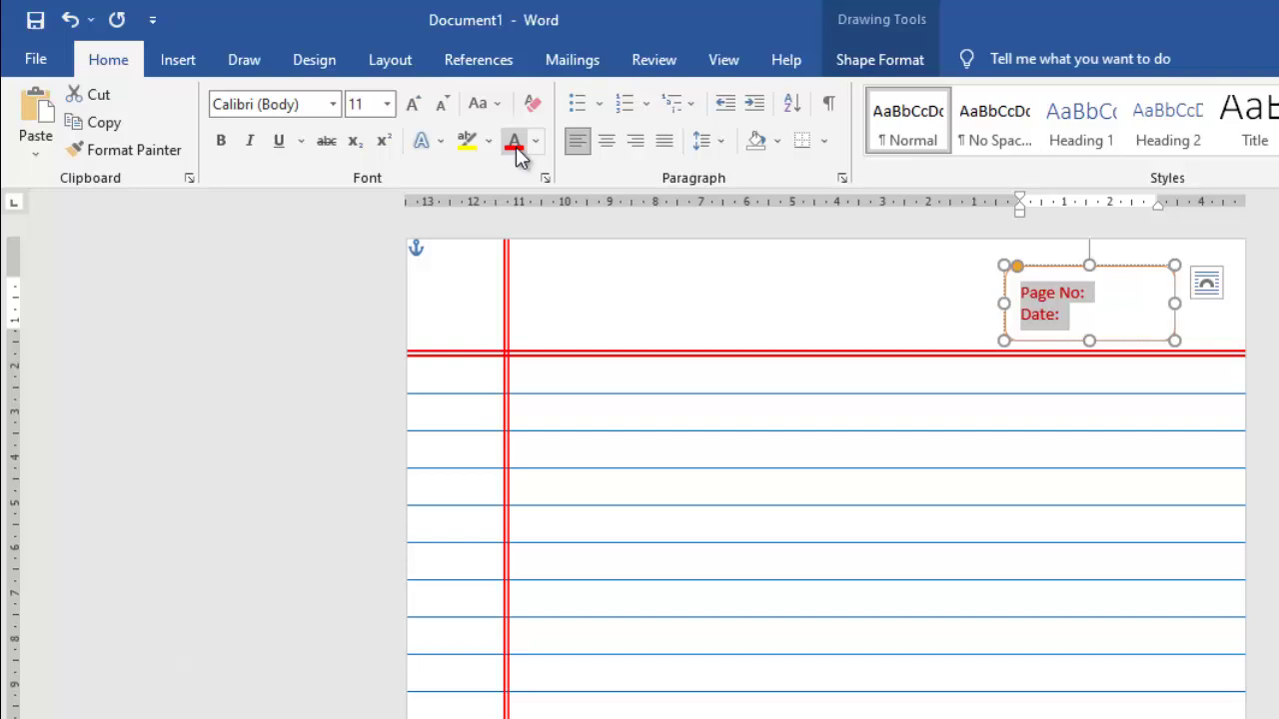
left_click(1084, 314)
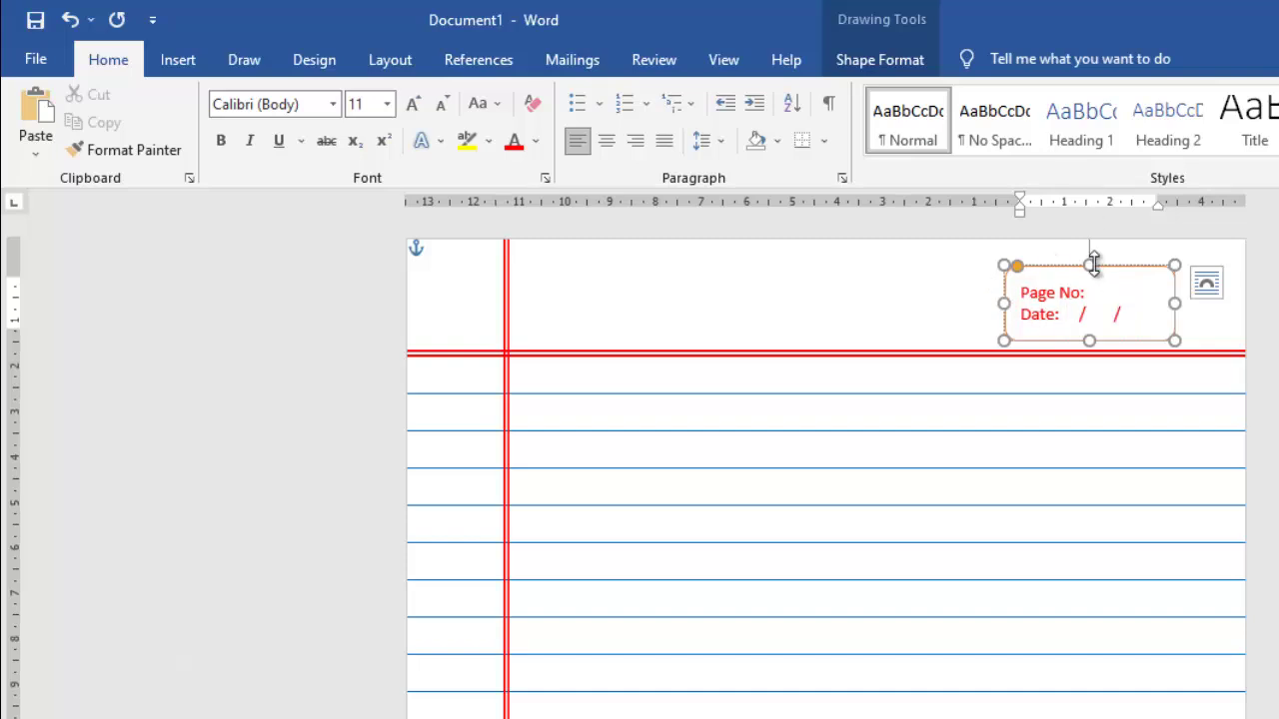
left_click_drag(1093, 263, 1159, 288)
Step: Draw a rectangle left of the Page No: box with the orange-outline, white-fill style
left_click(699, 285)
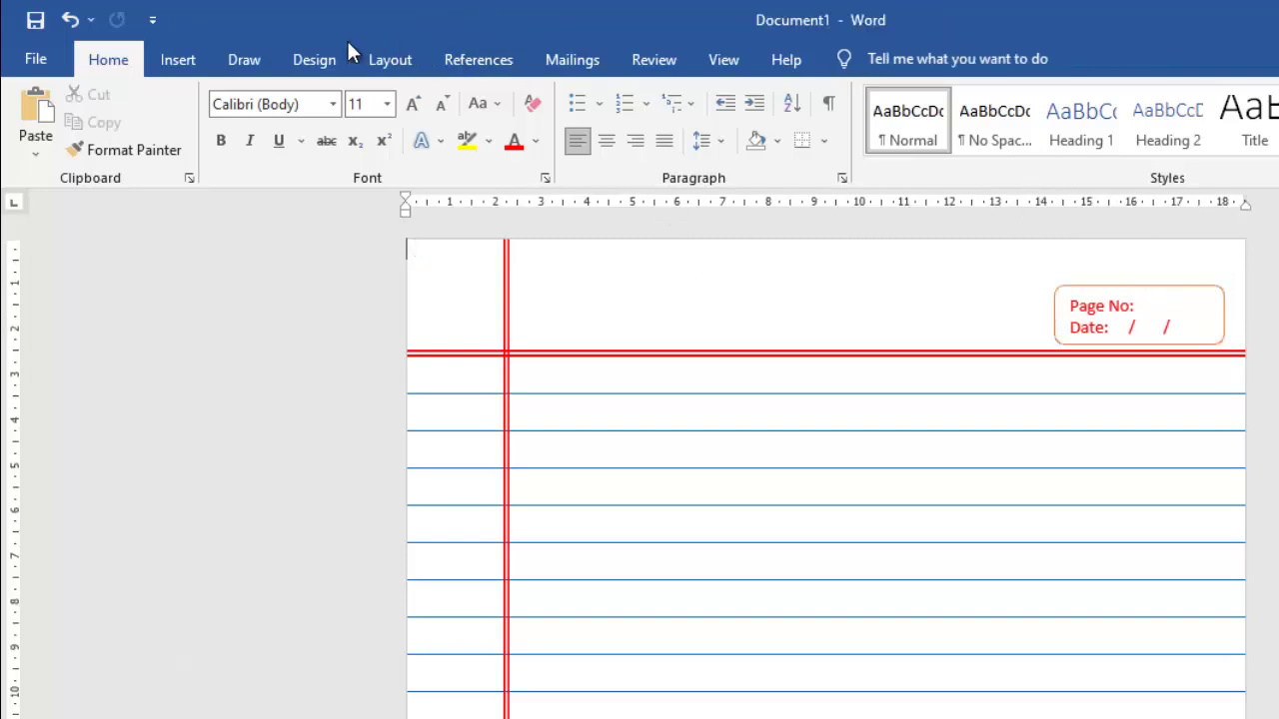
left_click(182, 61)
left_click(329, 97)
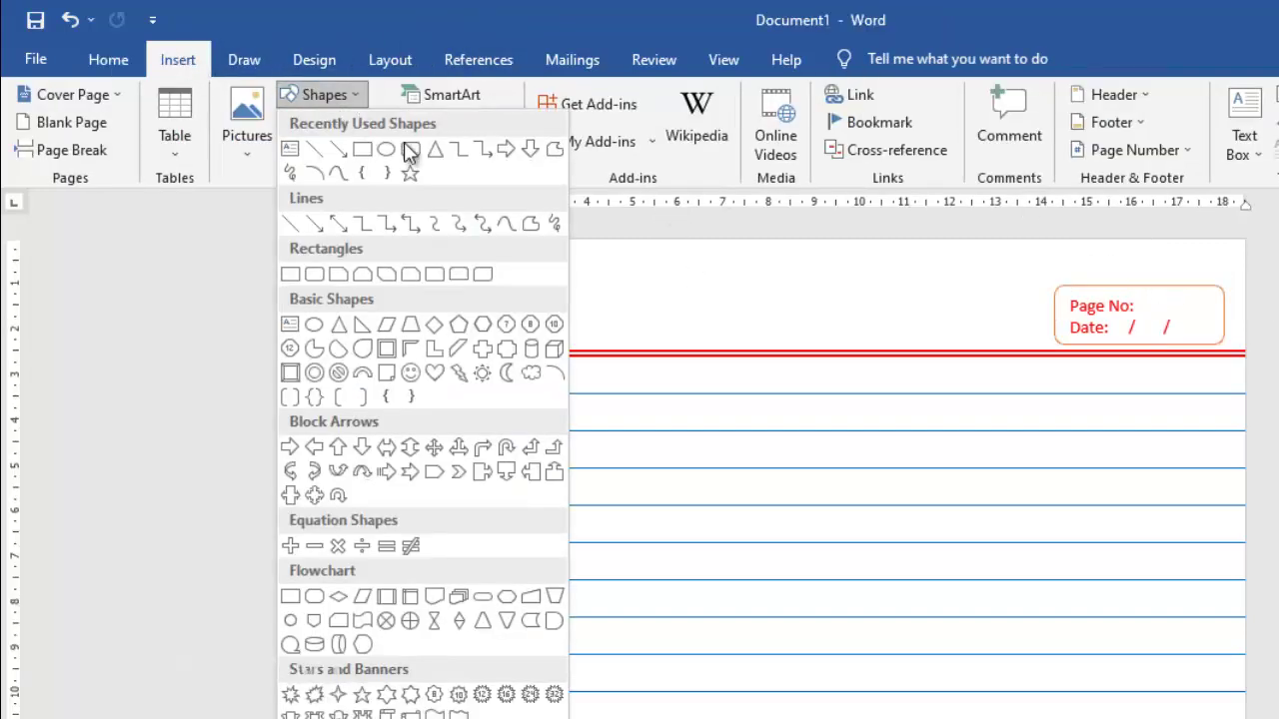
left_click(366, 152)
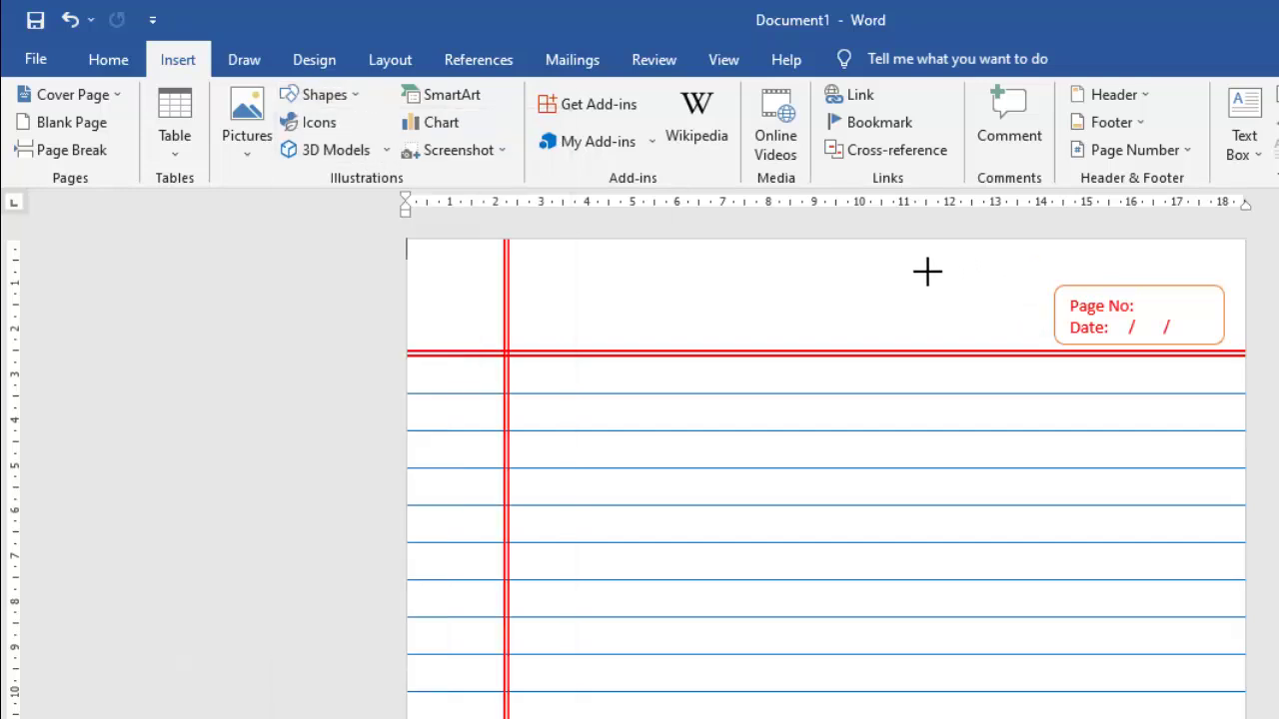
left_click_drag(925, 271, 1029, 323)
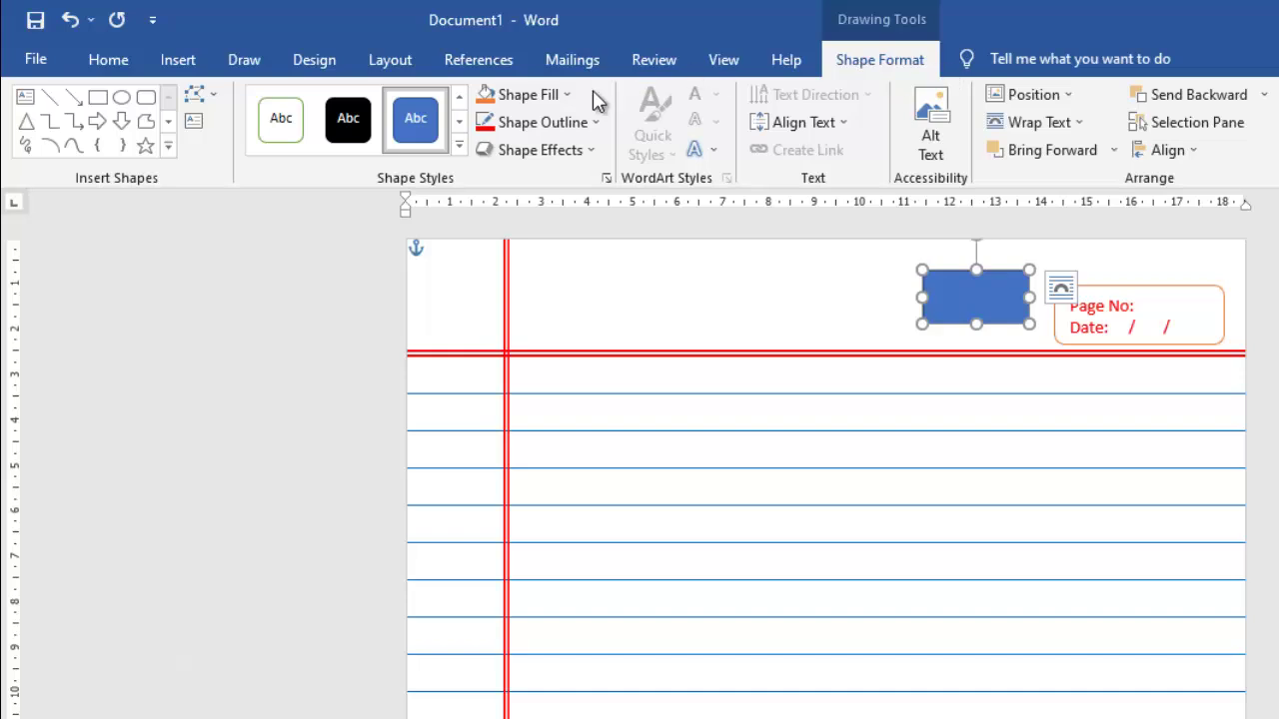
left_click(459, 145)
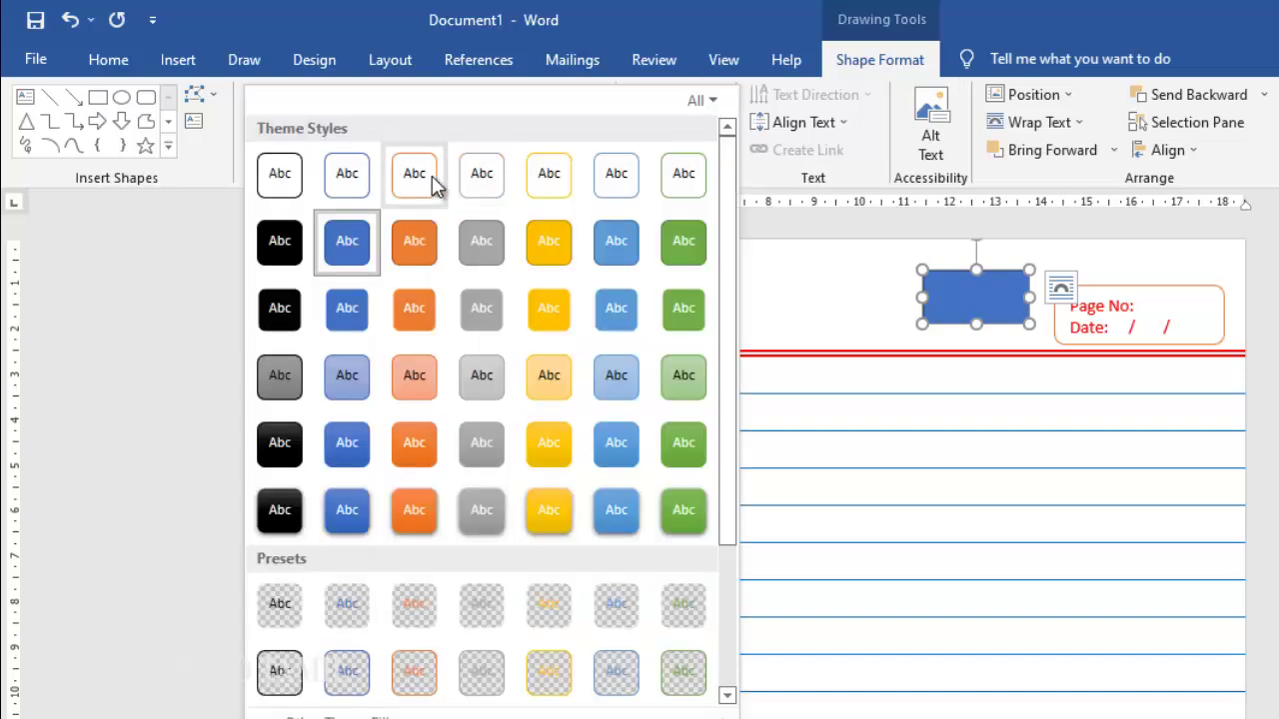
left_click(567, 160)
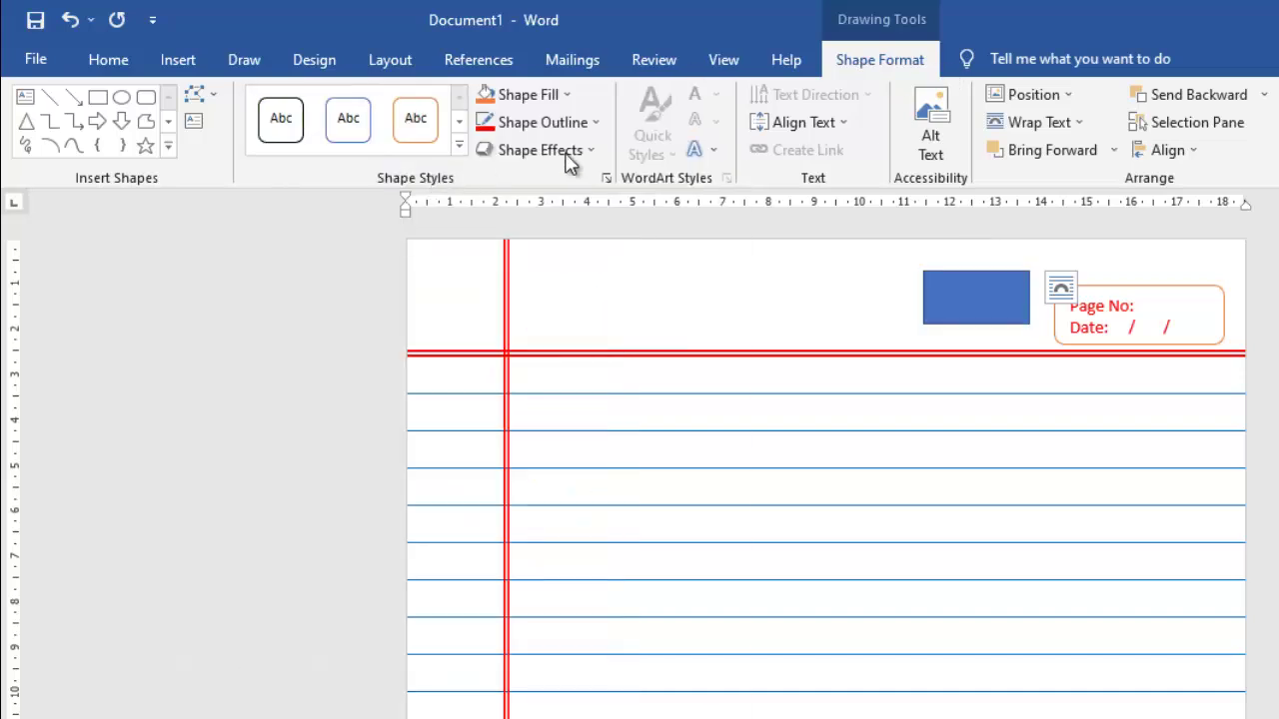
Step: Add the text 'CUTE' inside the rectangle and make it bold and red
right_click(961, 300)
left_click(1016, 436)
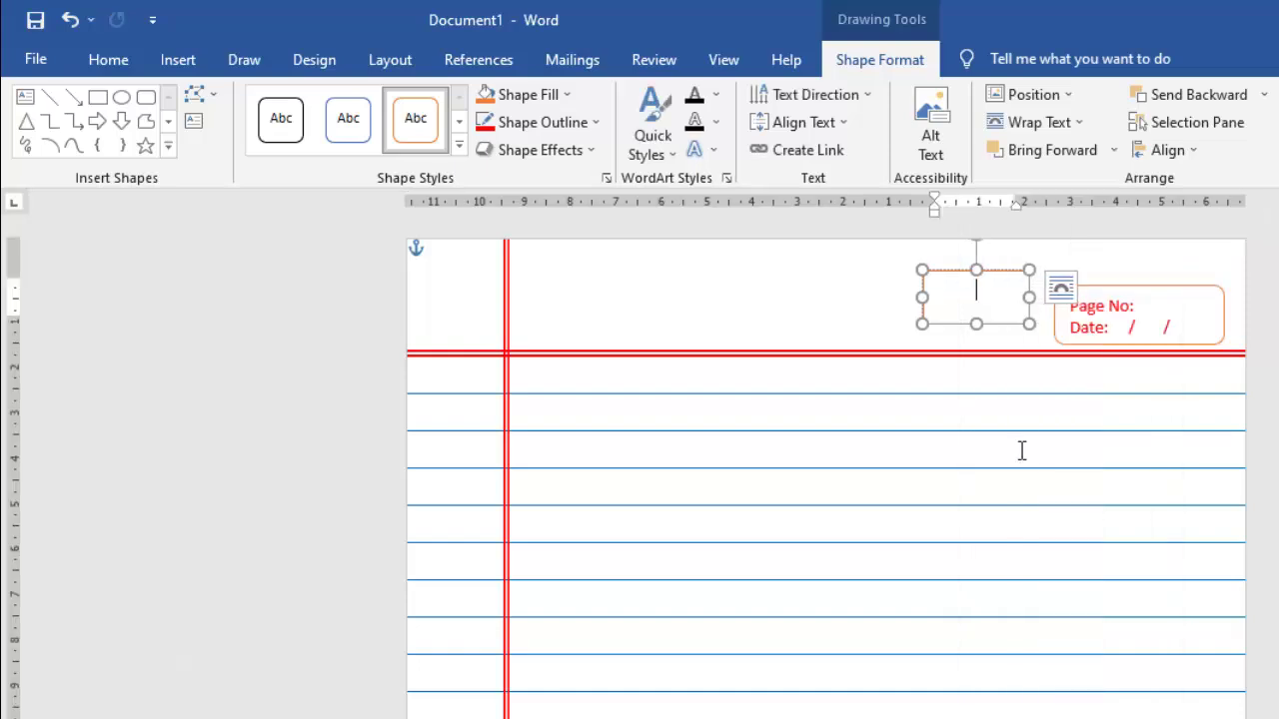
type("CUTE")
left_click_drag(994, 298, 920, 293)
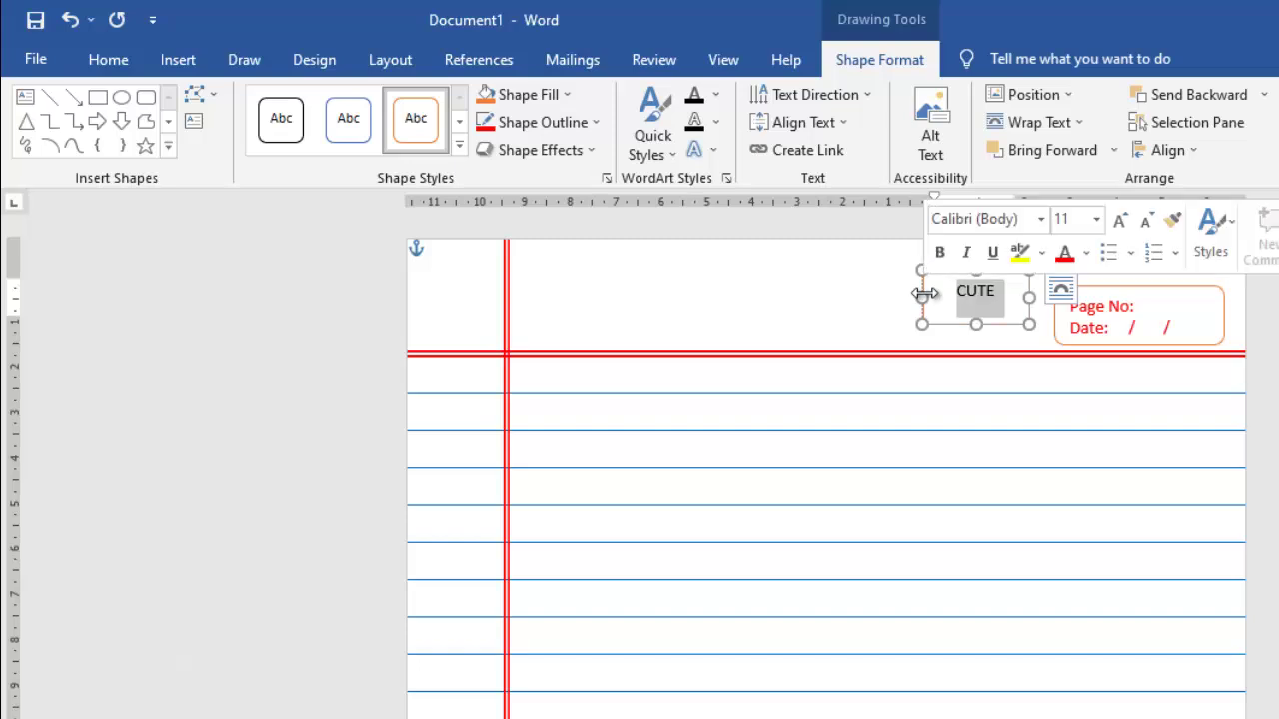
key("ctrl+b")
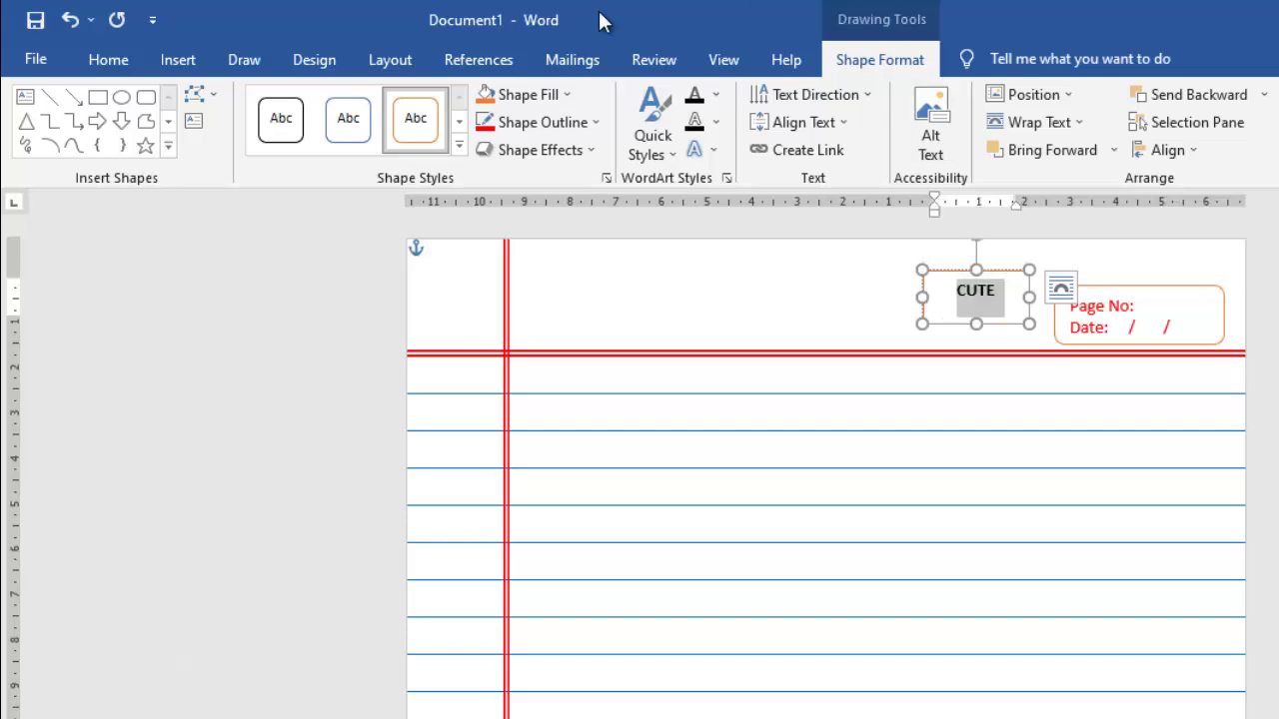
left_click(107, 61)
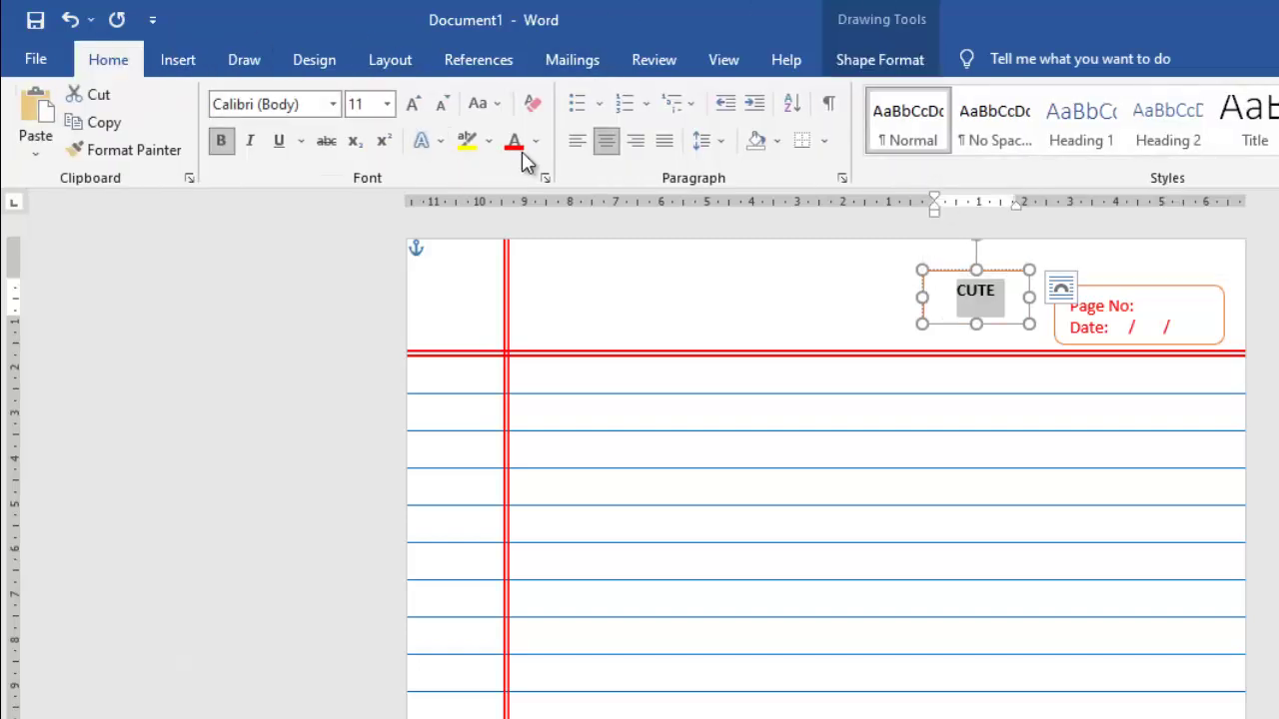
left_click(520, 144)
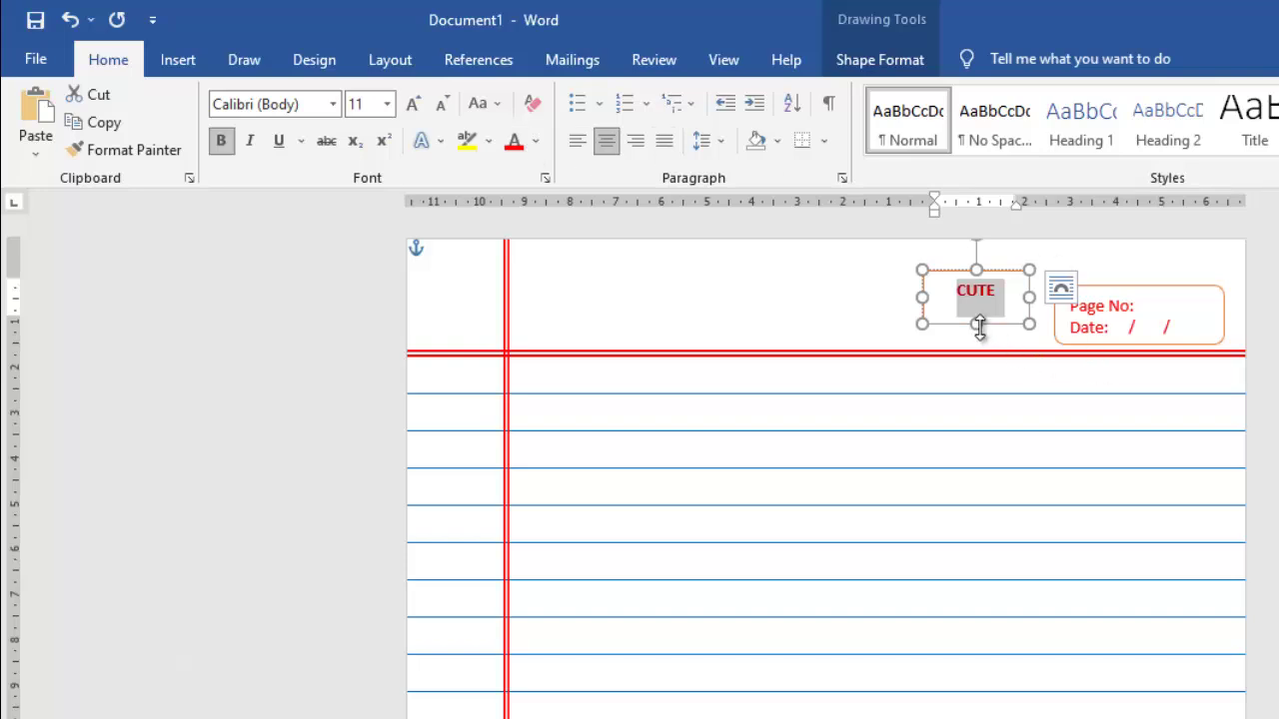
Step: Shorten the CUTE box to fit its text and set its outline to No Outline
left_click_drag(977, 322, 1140, 243)
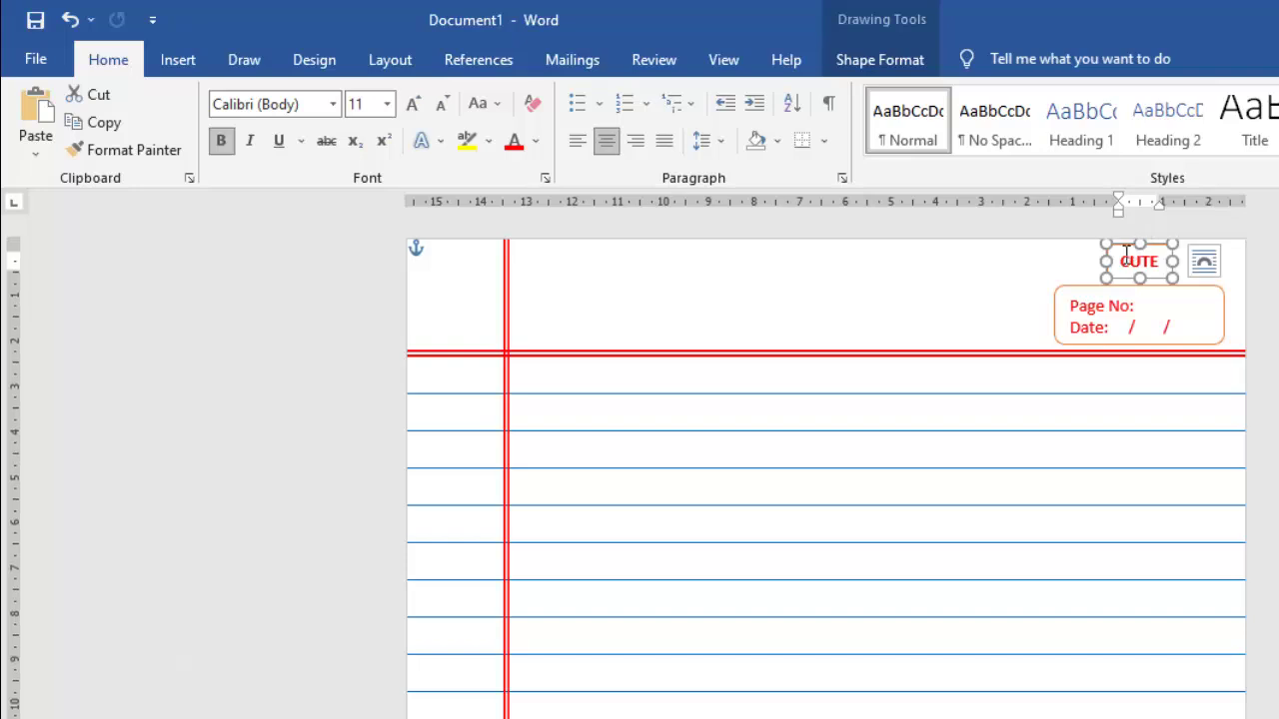
left_click(892, 63)
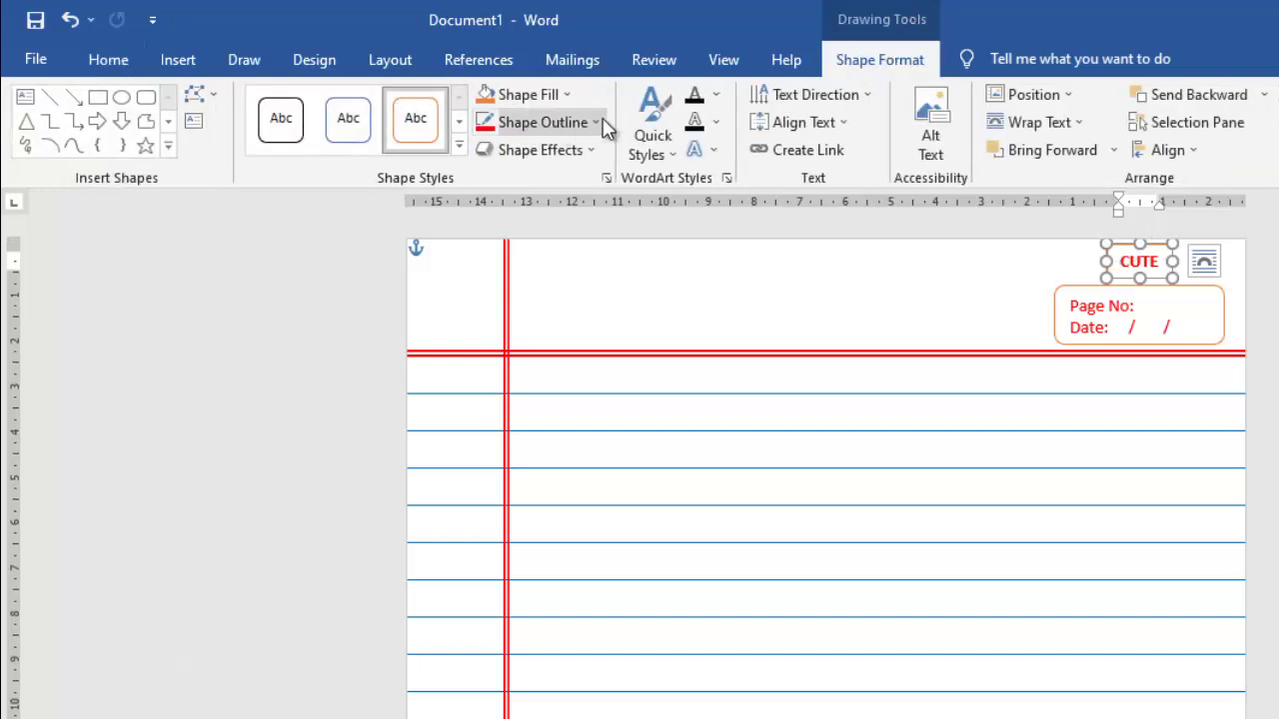
left_click(602, 125)
left_click(606, 345)
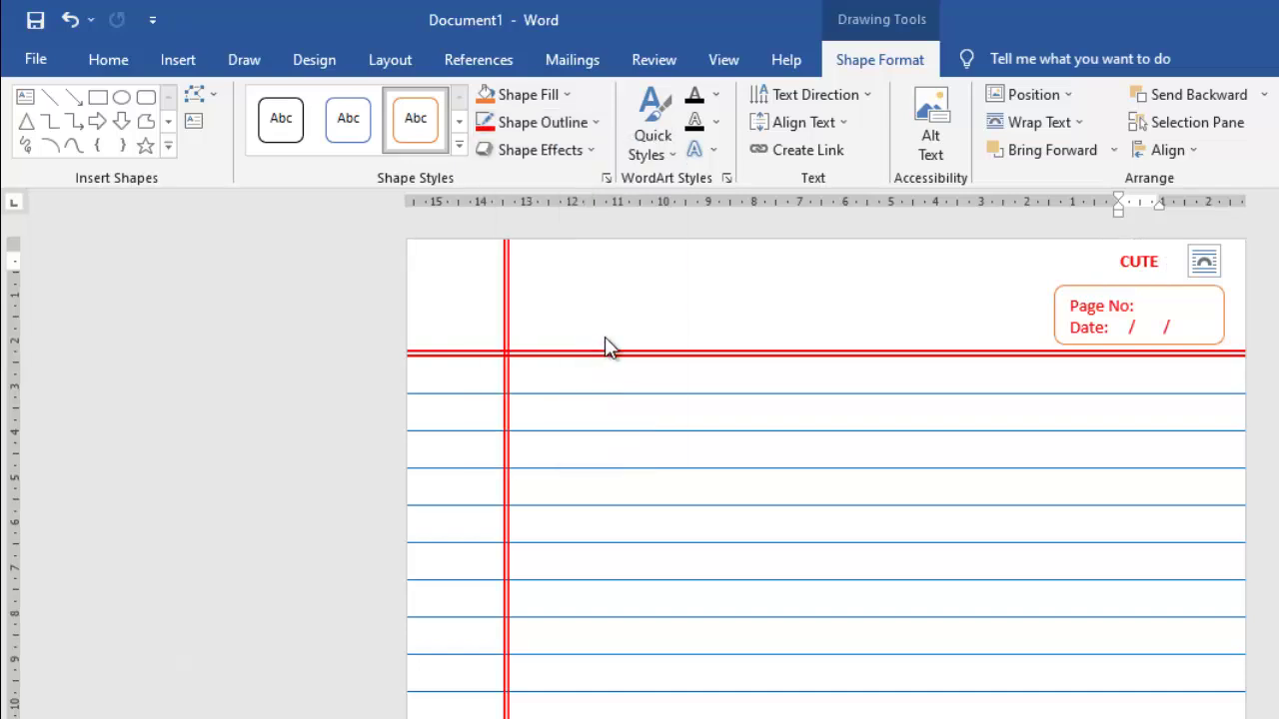
left_click(1002, 275)
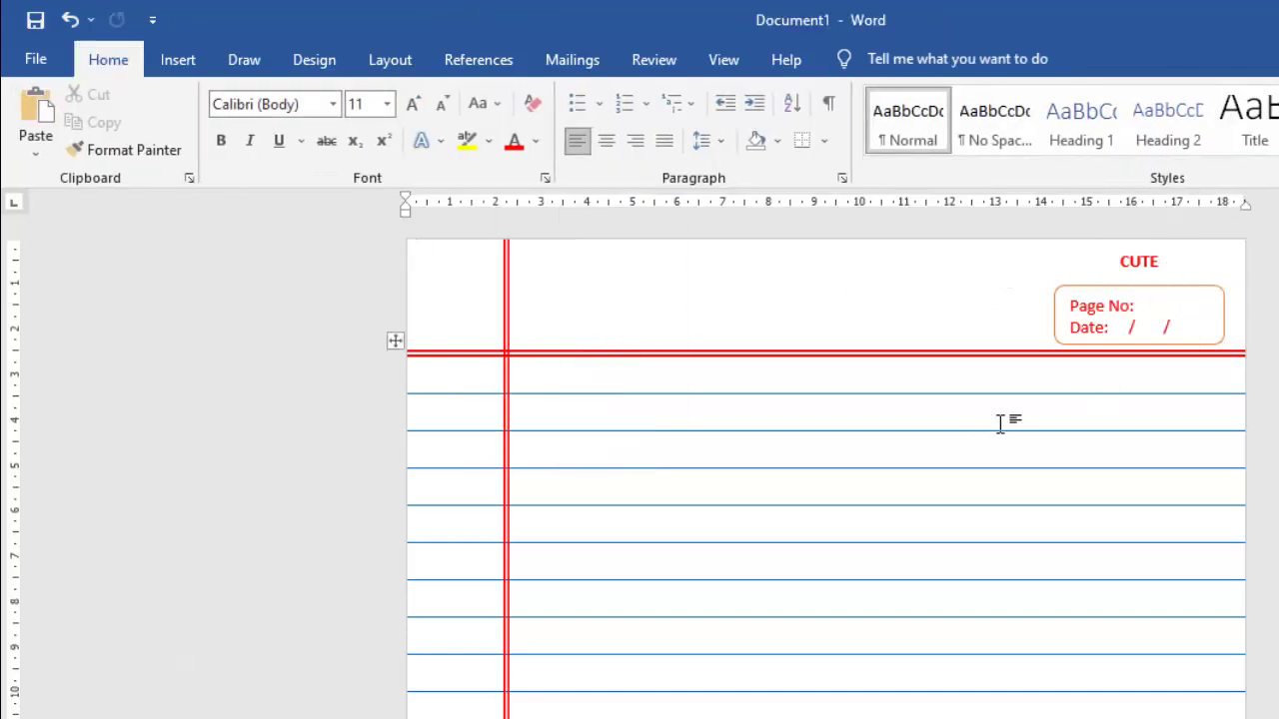
Step: Apply 1.15 line spacing to the Page No and Date text in the box
scroll(1006, 406, "down", 2)
scroll(1007, 406, "up", 1)
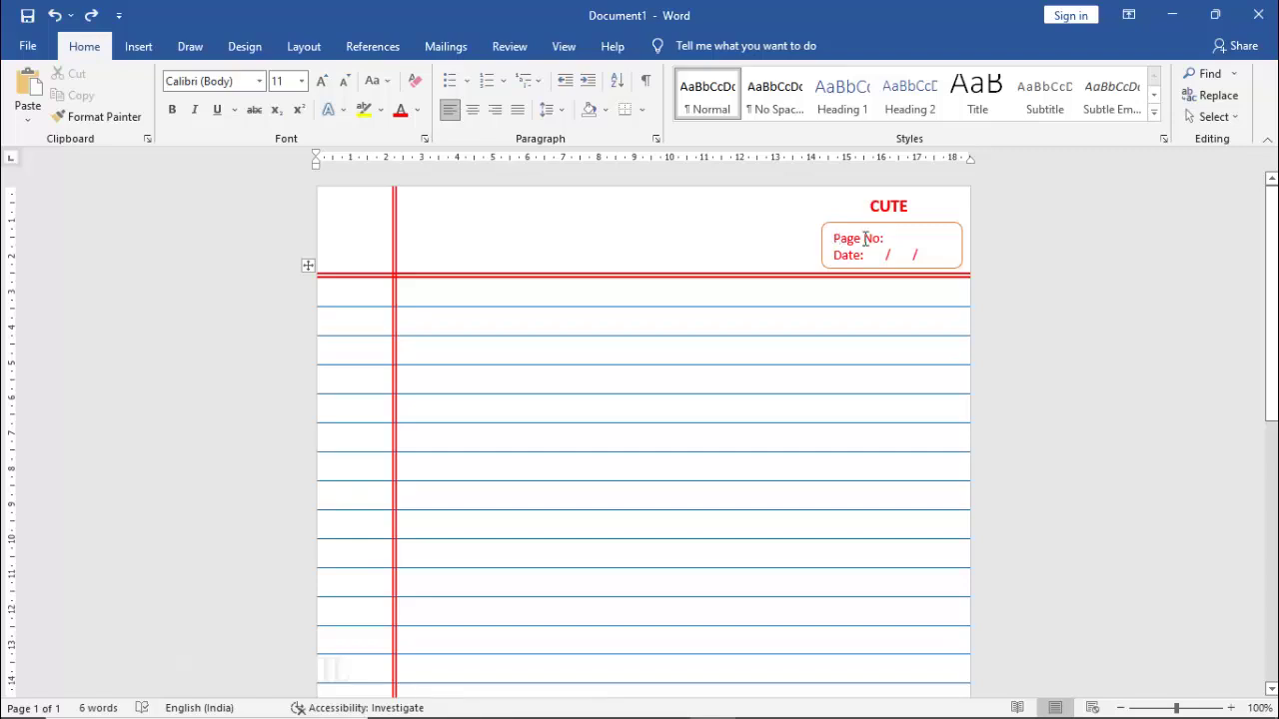
left_click_drag(838, 240, 926, 258)
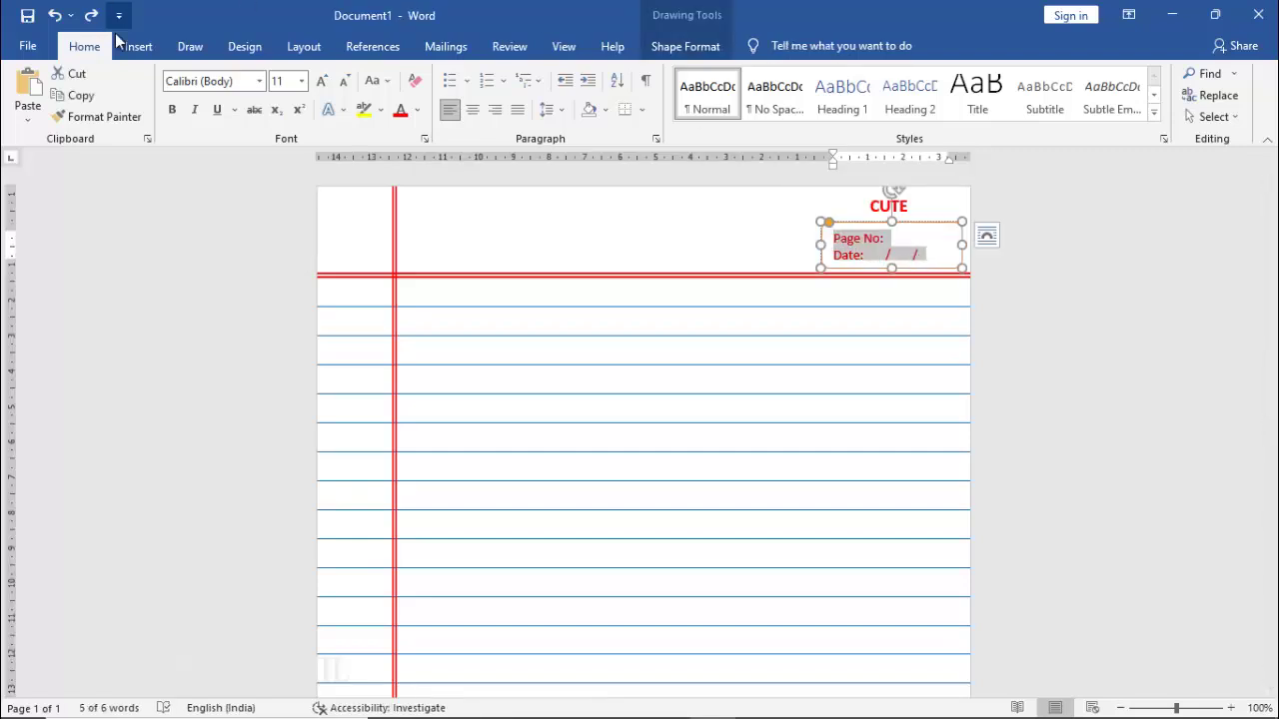
left_click(558, 111)
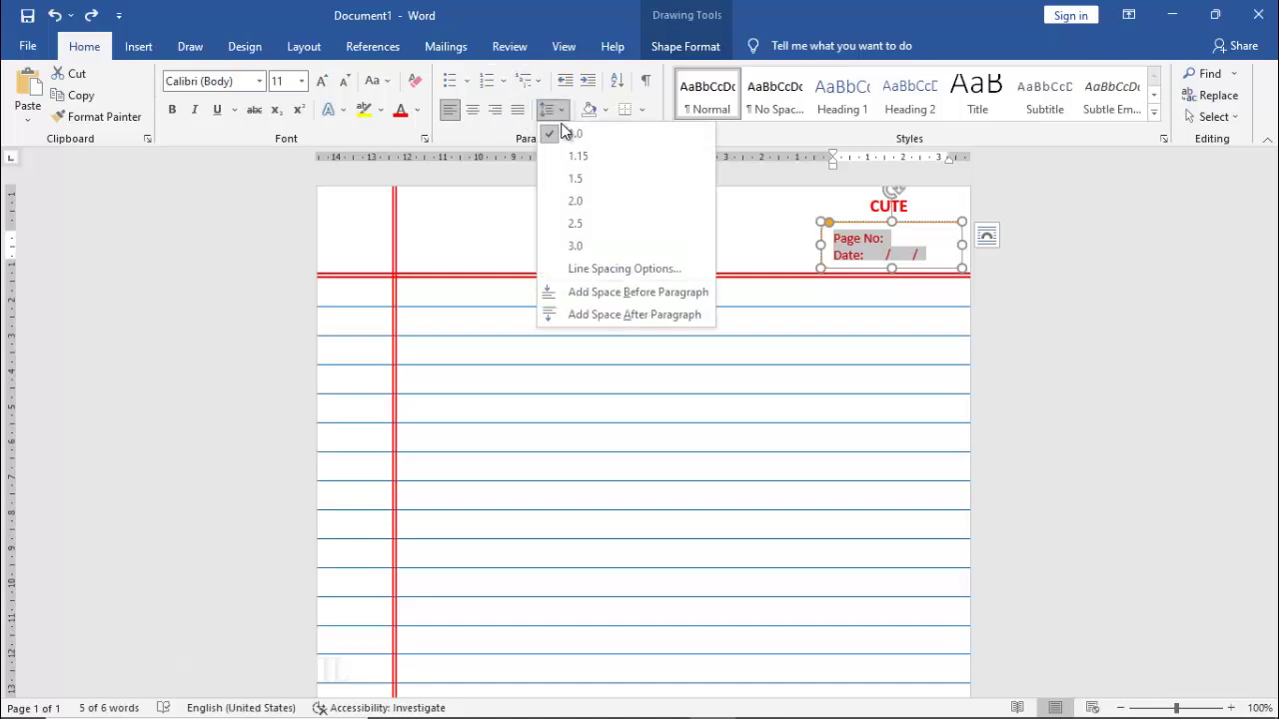
left_click(583, 159)
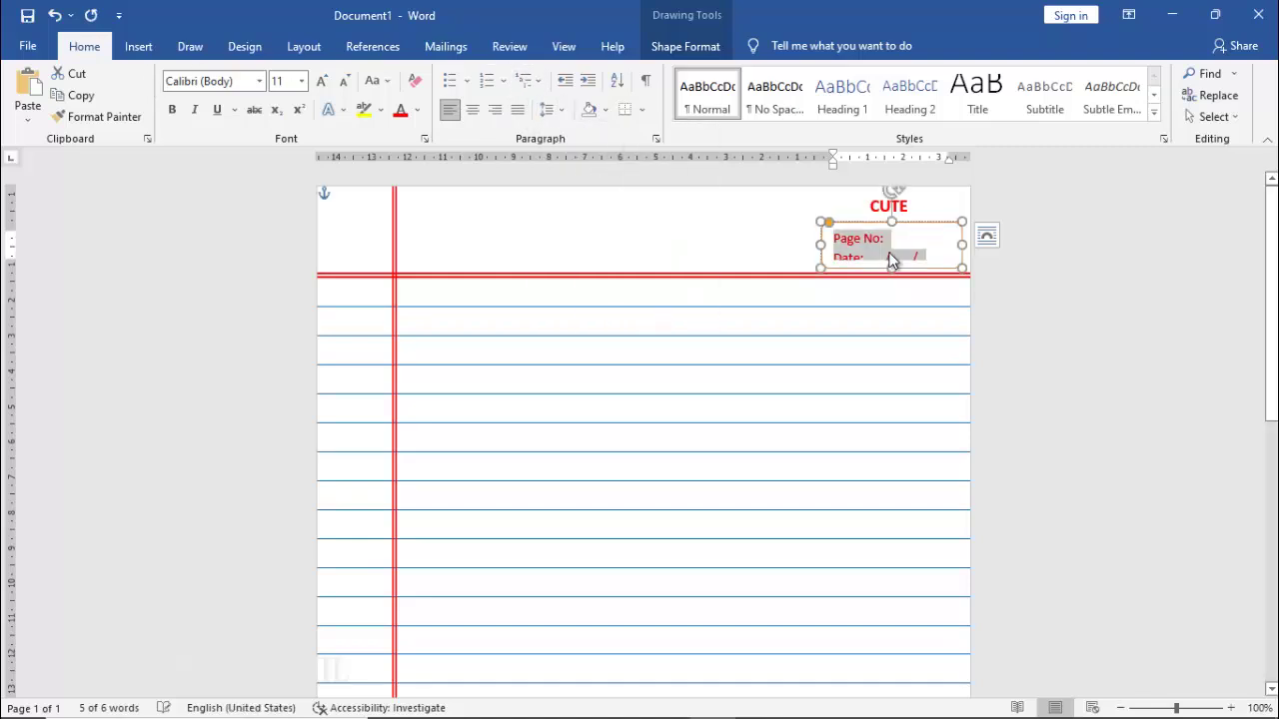
left_click(889, 221)
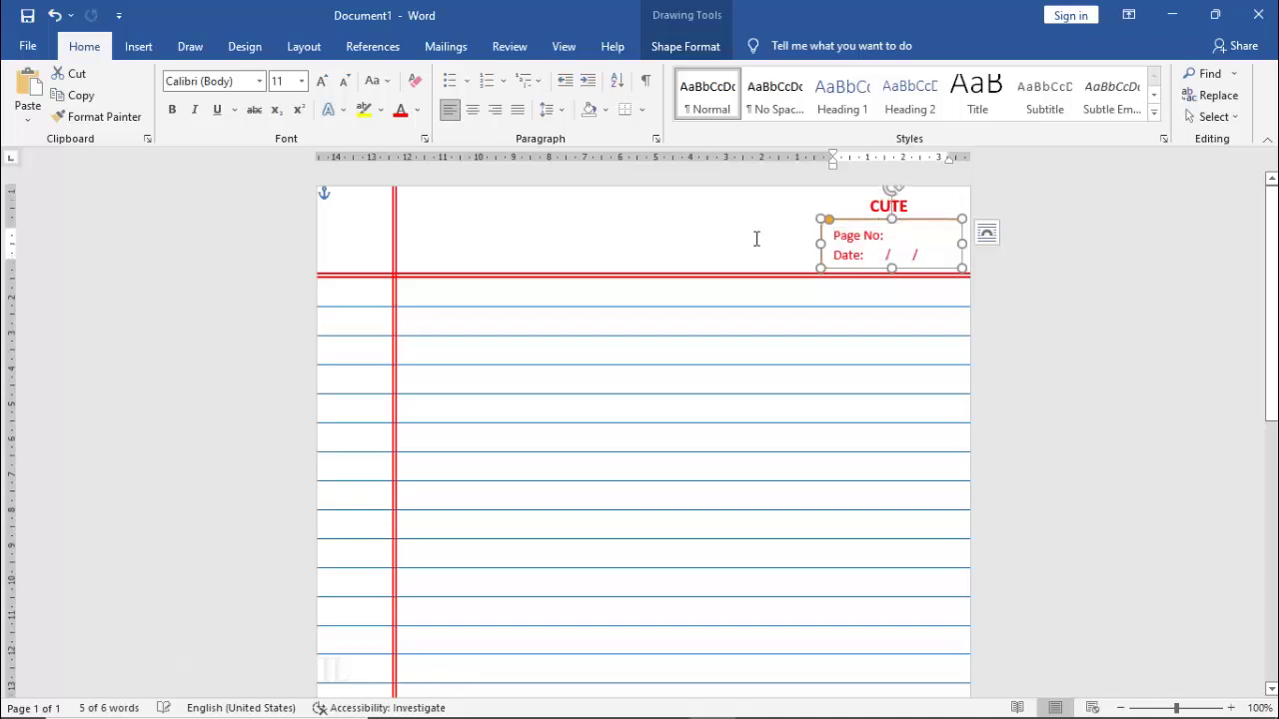
left_click(728, 248)
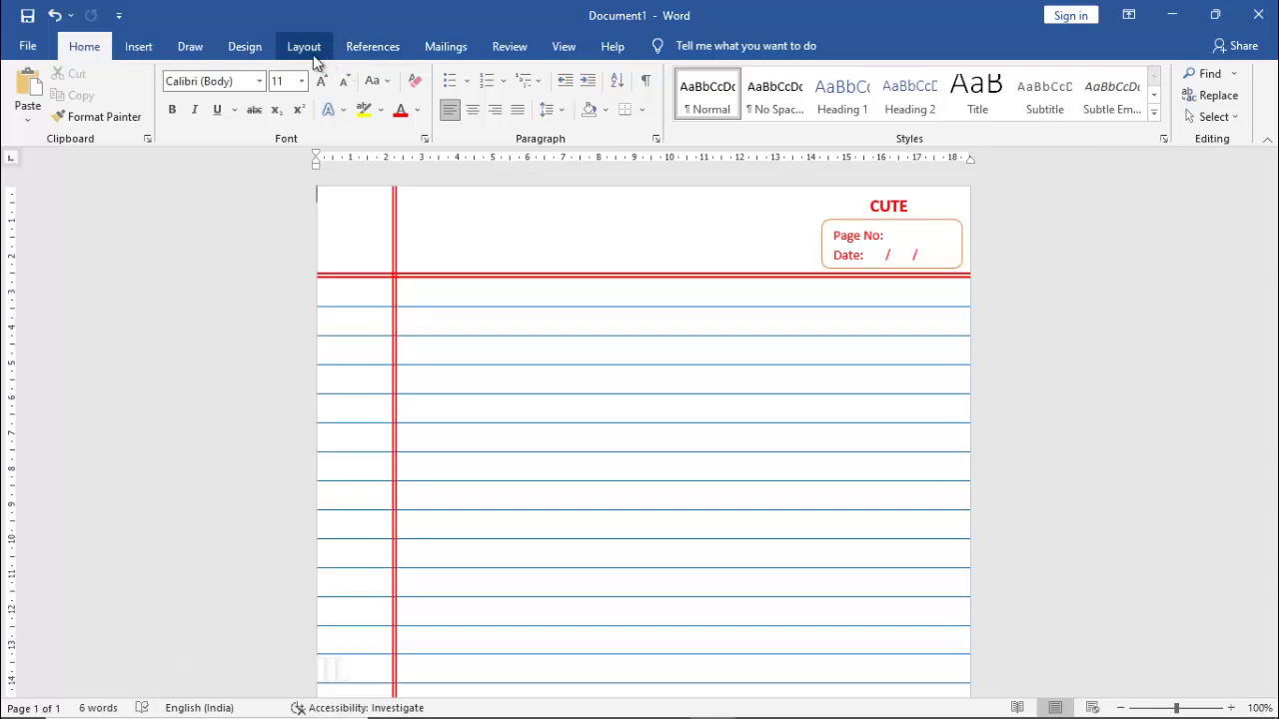
Step: Set a custom paper width of 36.5 cm through More Paper Sizes
left_click(304, 46)
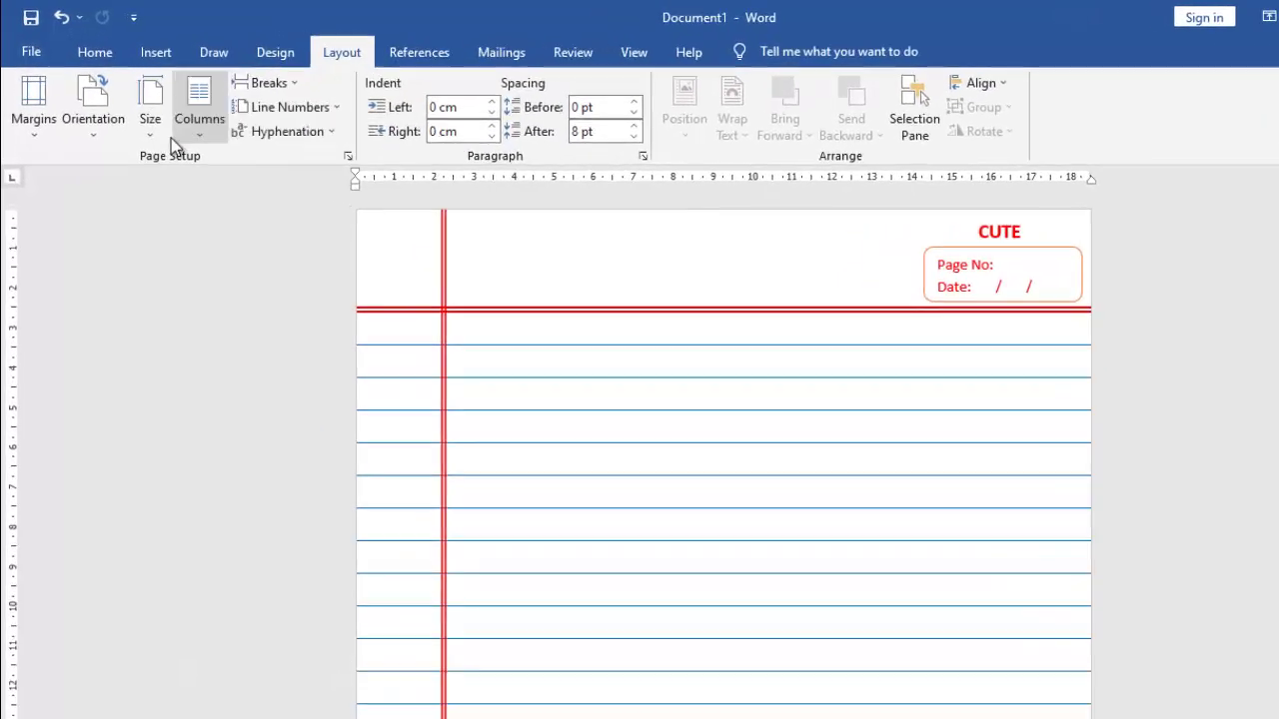
left_click(151, 126)
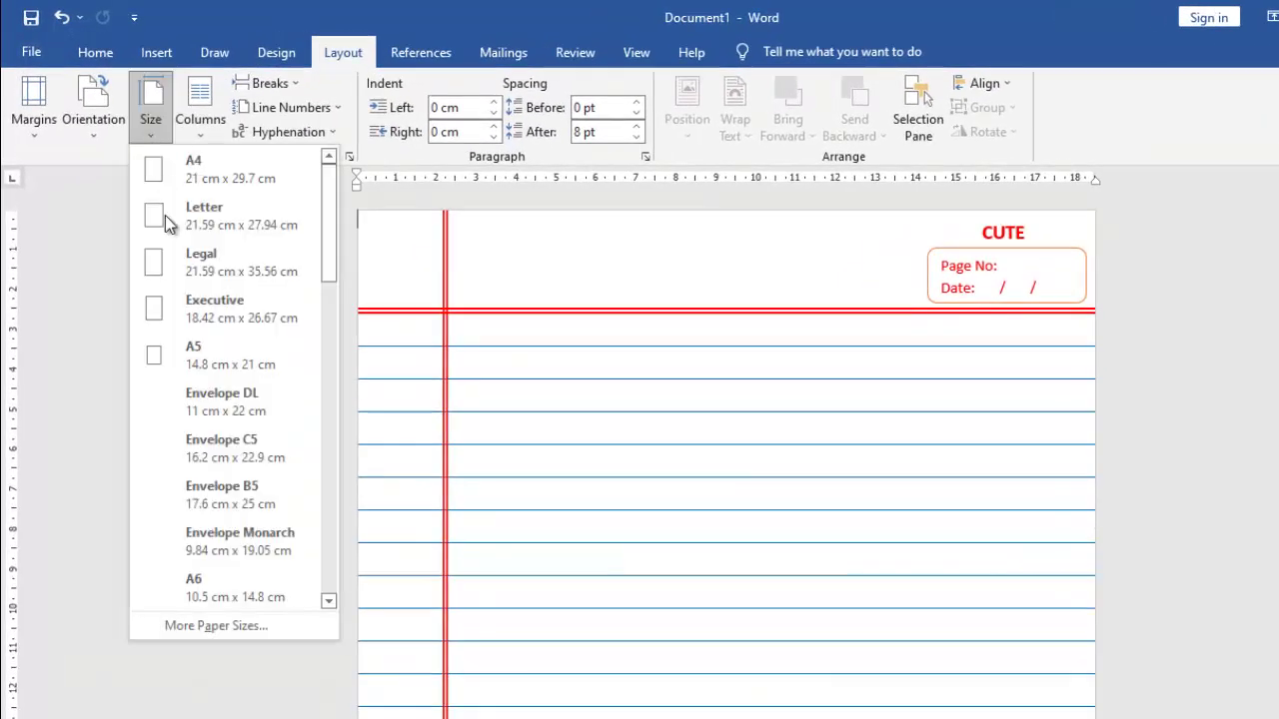
left_click(224, 629)
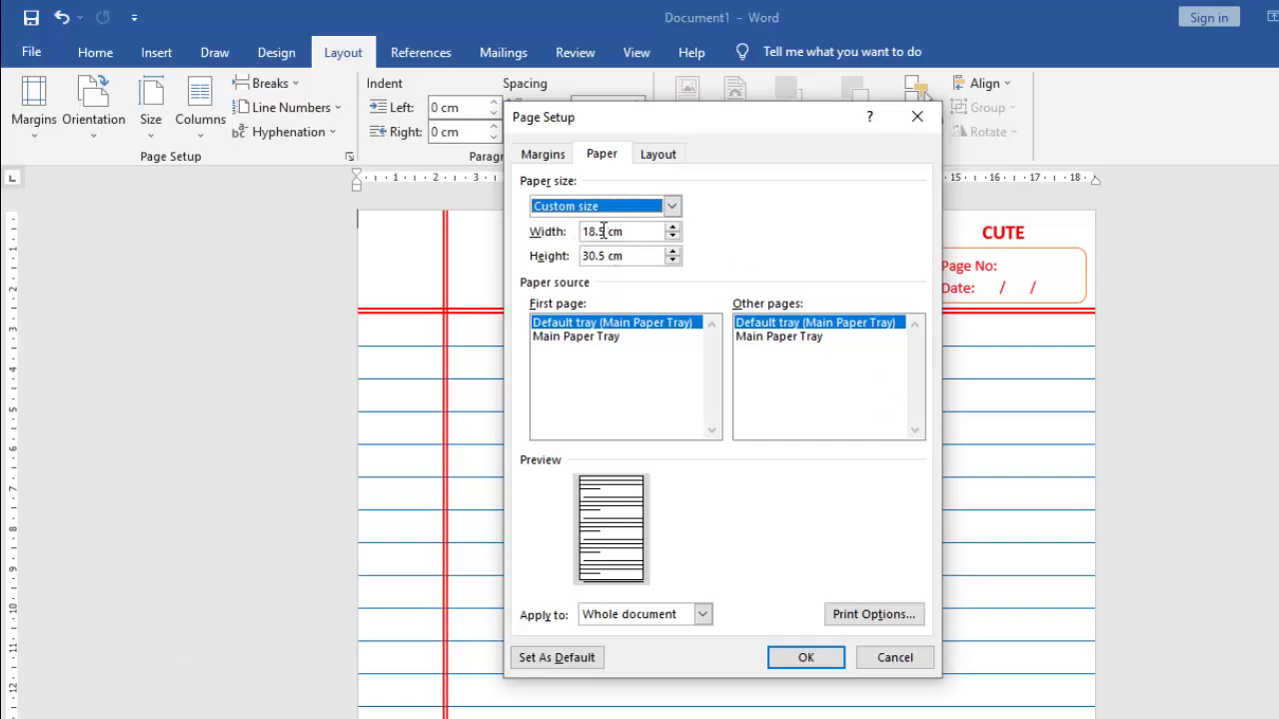
left_click(592, 232)
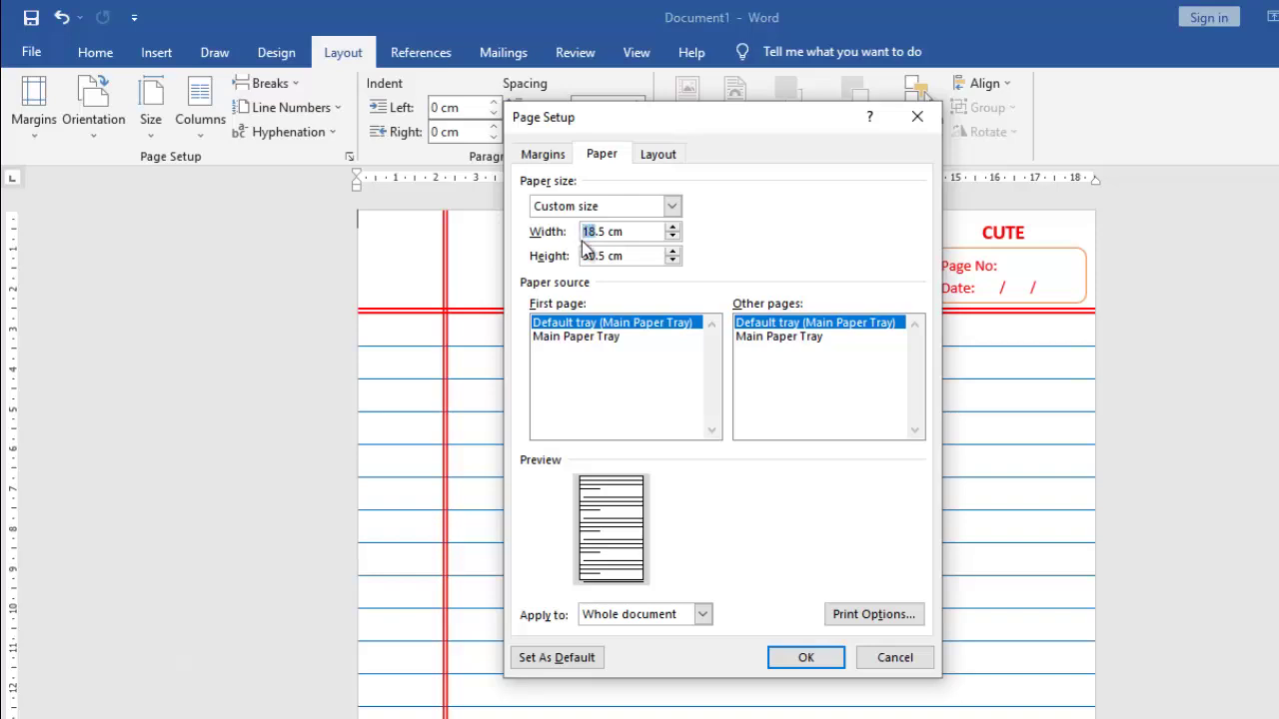
type("6")
left_click(807, 660)
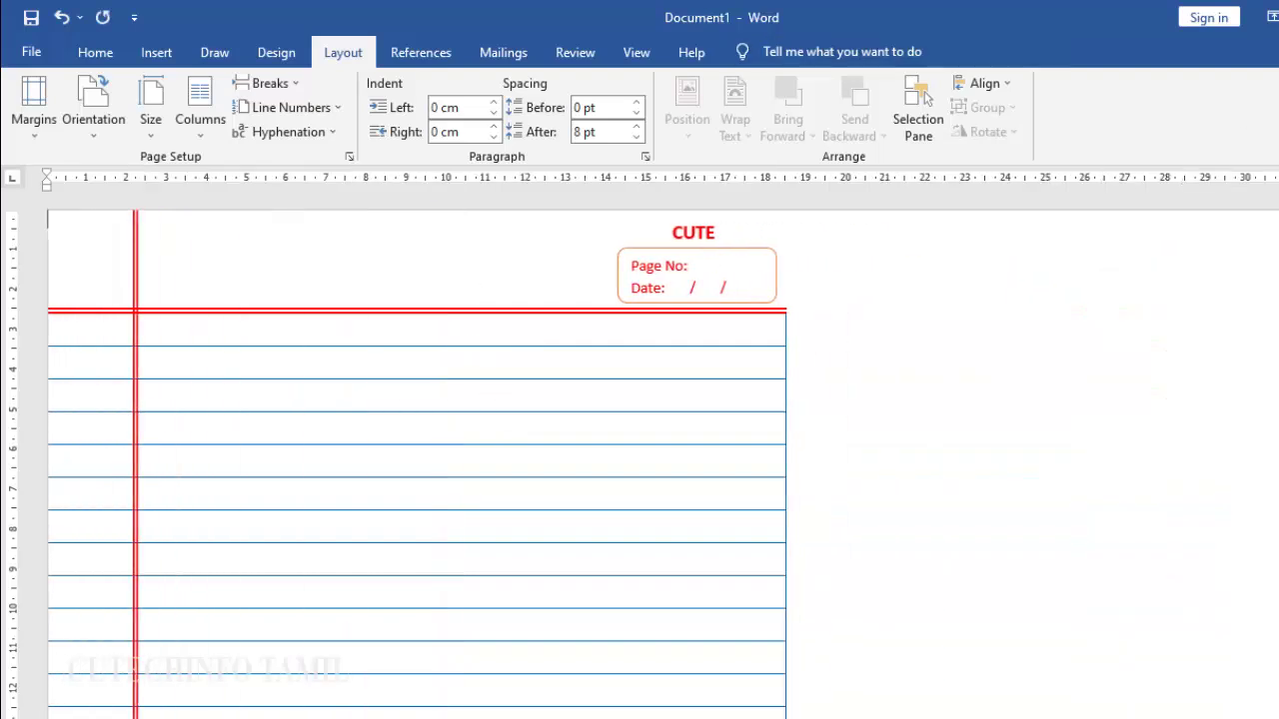
Step: Drag the ruled table's right border out to the right edge of the 36.5 cm page
scroll(873, 391, "down", 5)
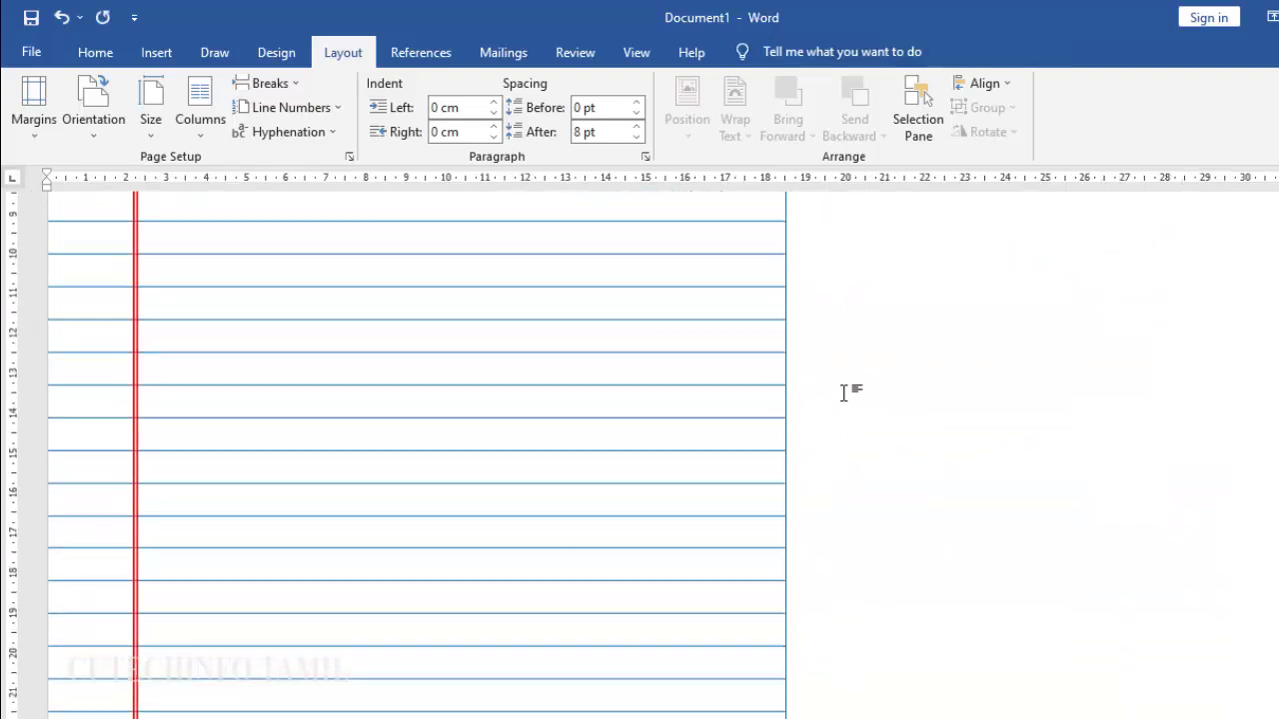
scroll(845, 392, "down", 2)
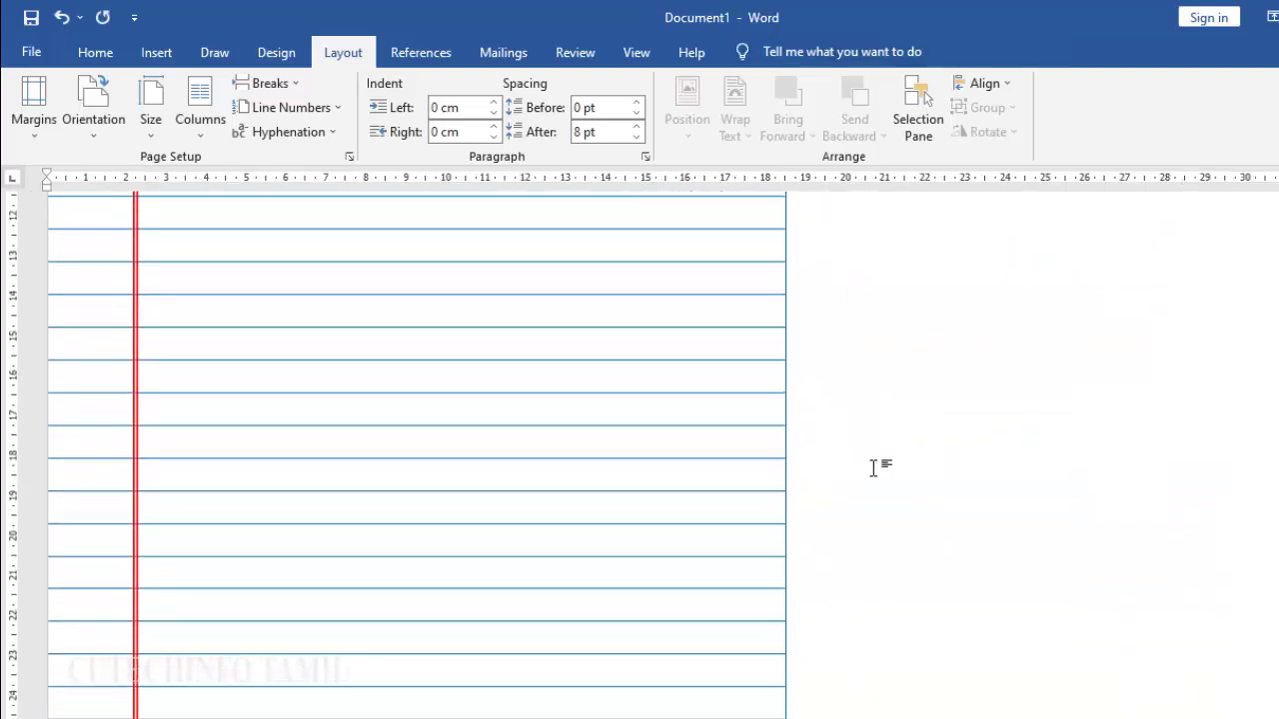
scroll(873, 468, "up", 6)
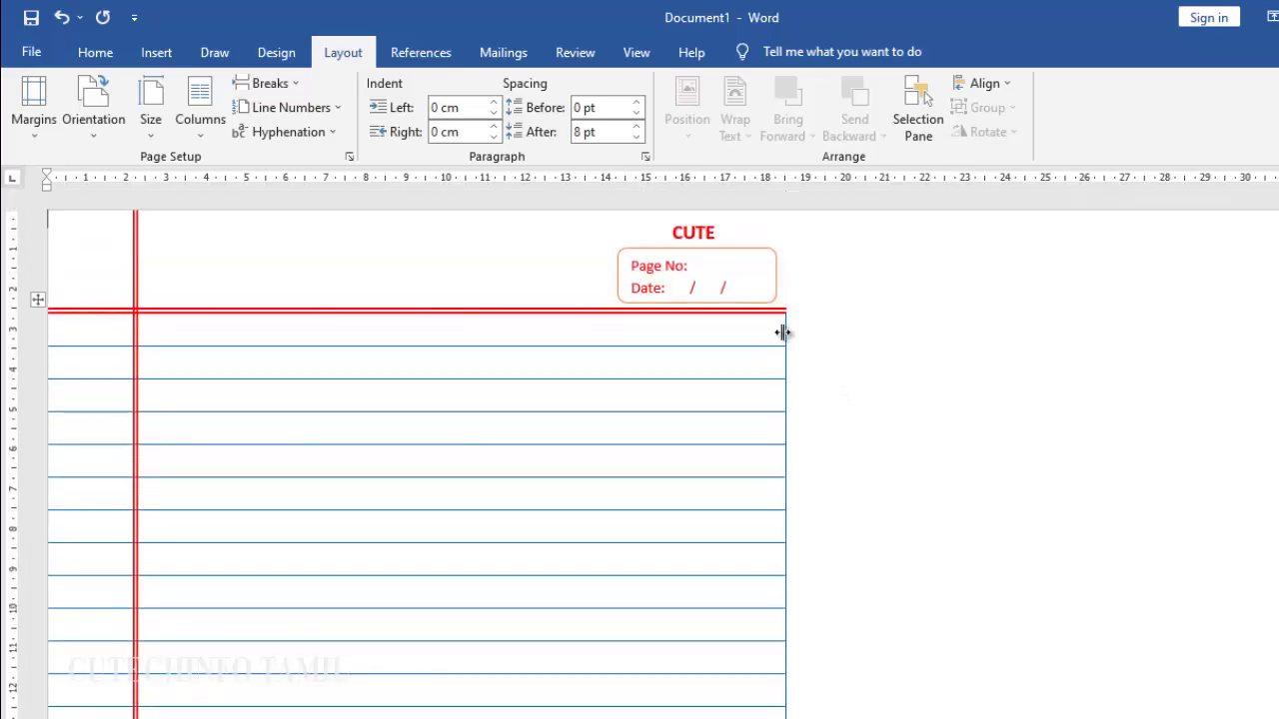
left_click_drag(784, 333, 1081, 369)
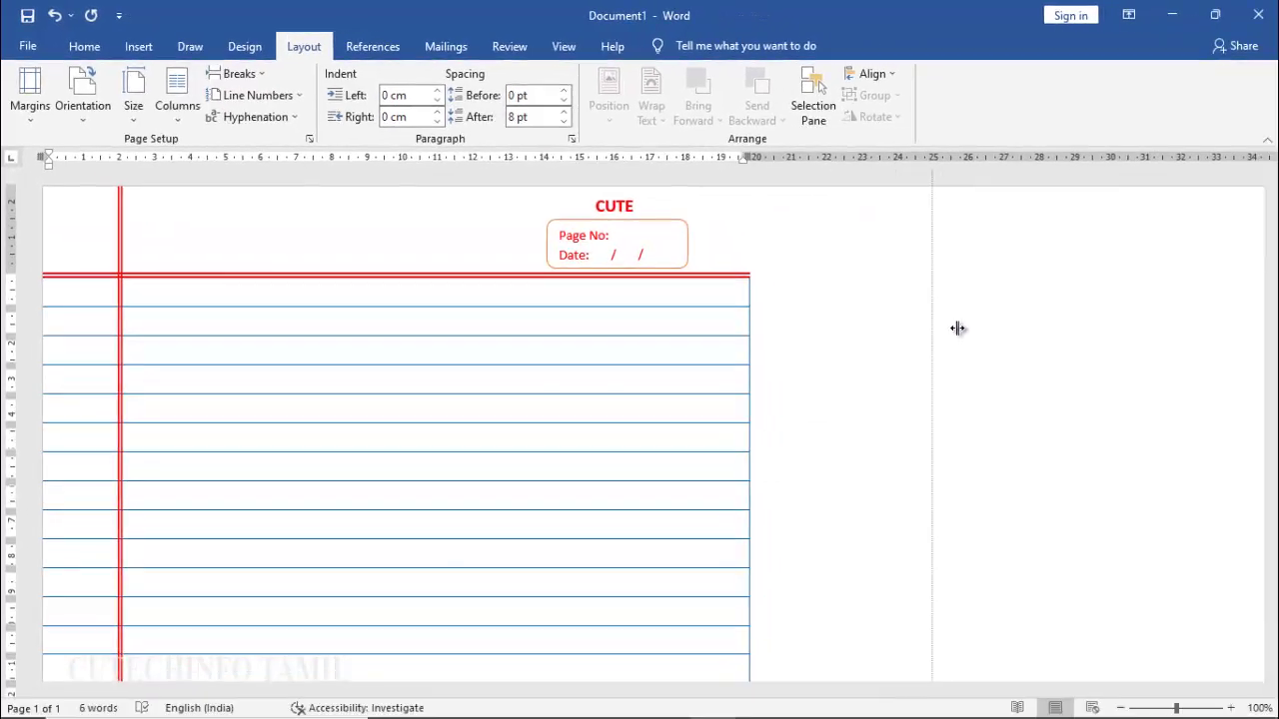
left_click_drag(957, 328, 1065, 330)
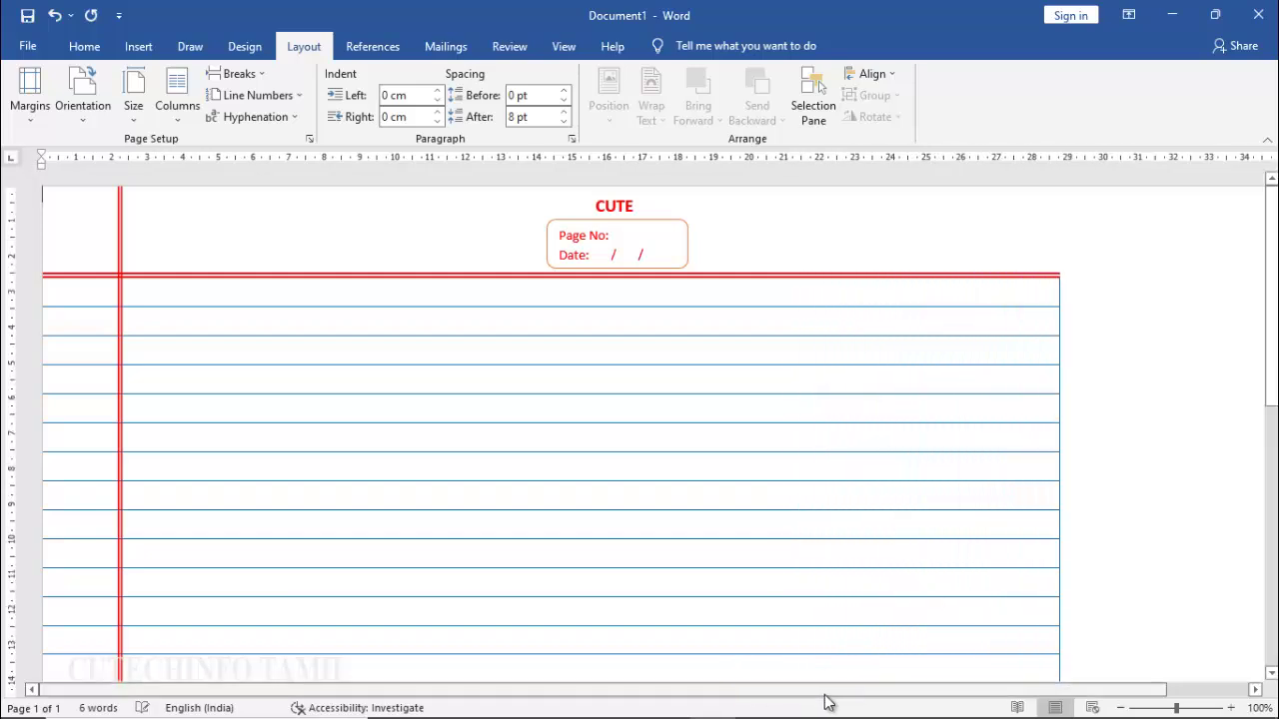
left_click_drag(809, 701, 974, 689)
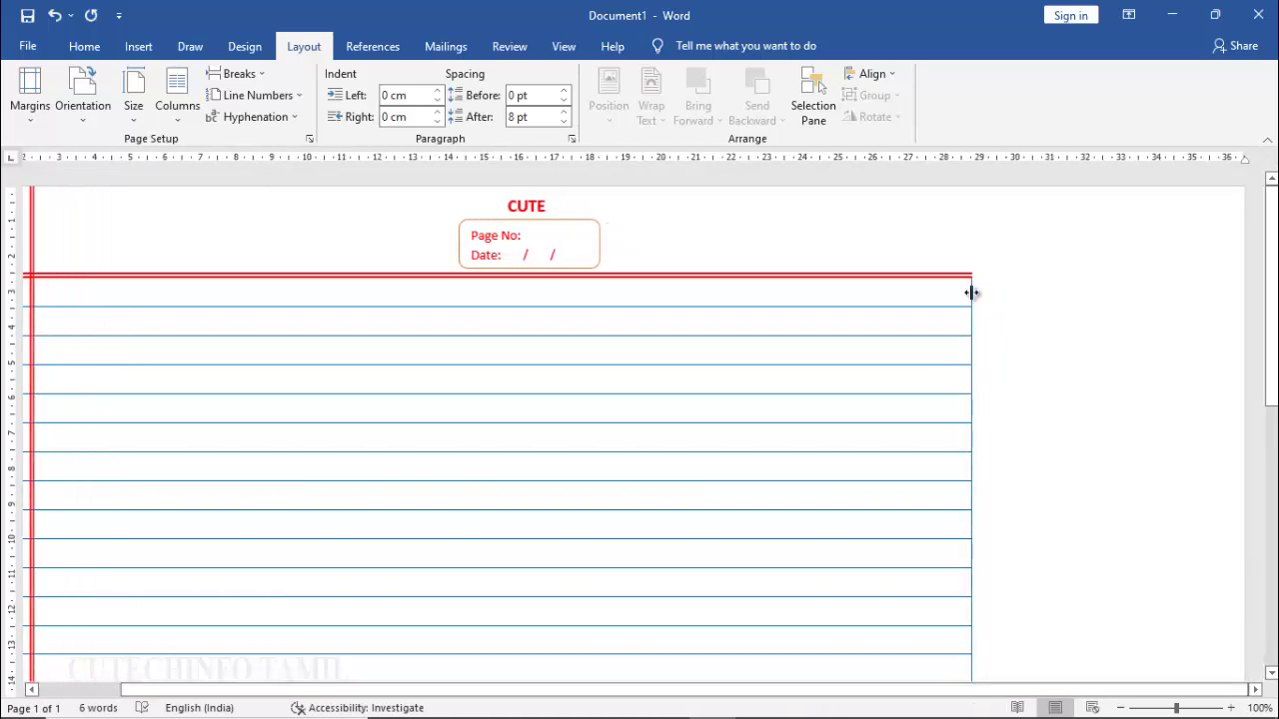
left_click_drag(974, 292, 1261, 325)
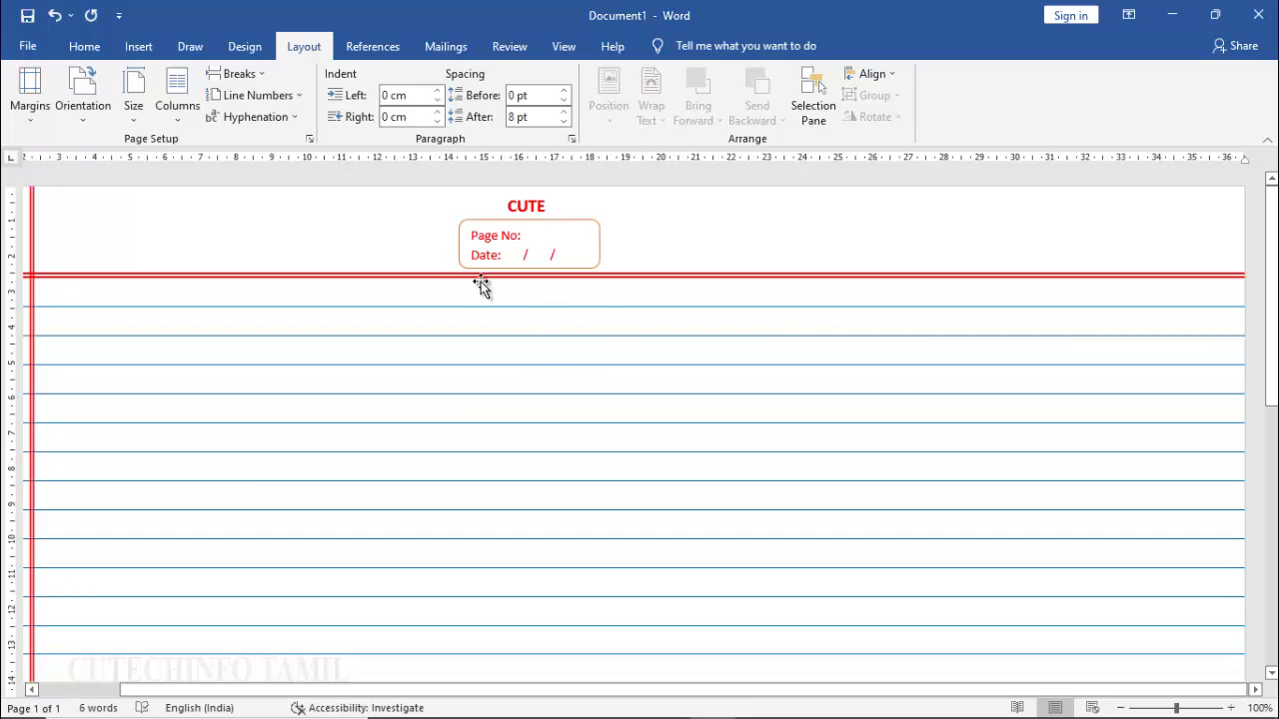
scroll(661, 355, "down", 3)
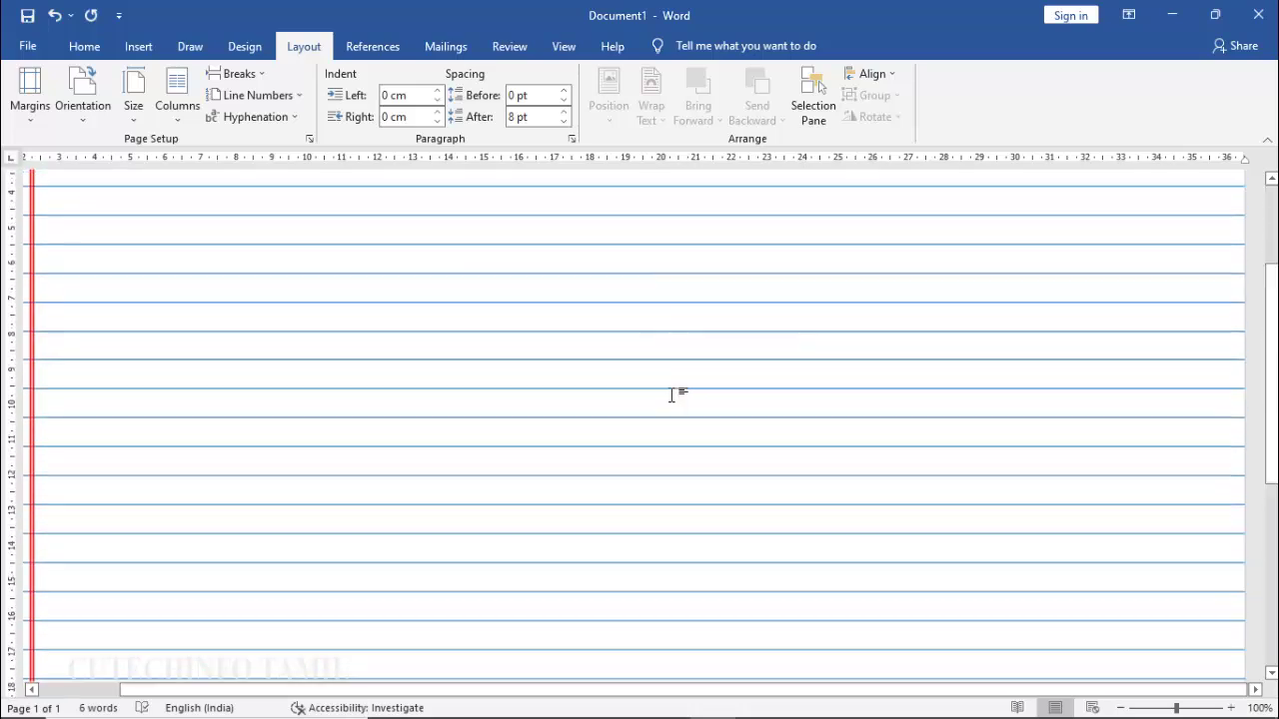
scroll(672, 393, "up", 2)
scroll(672, 395, "up", 1)
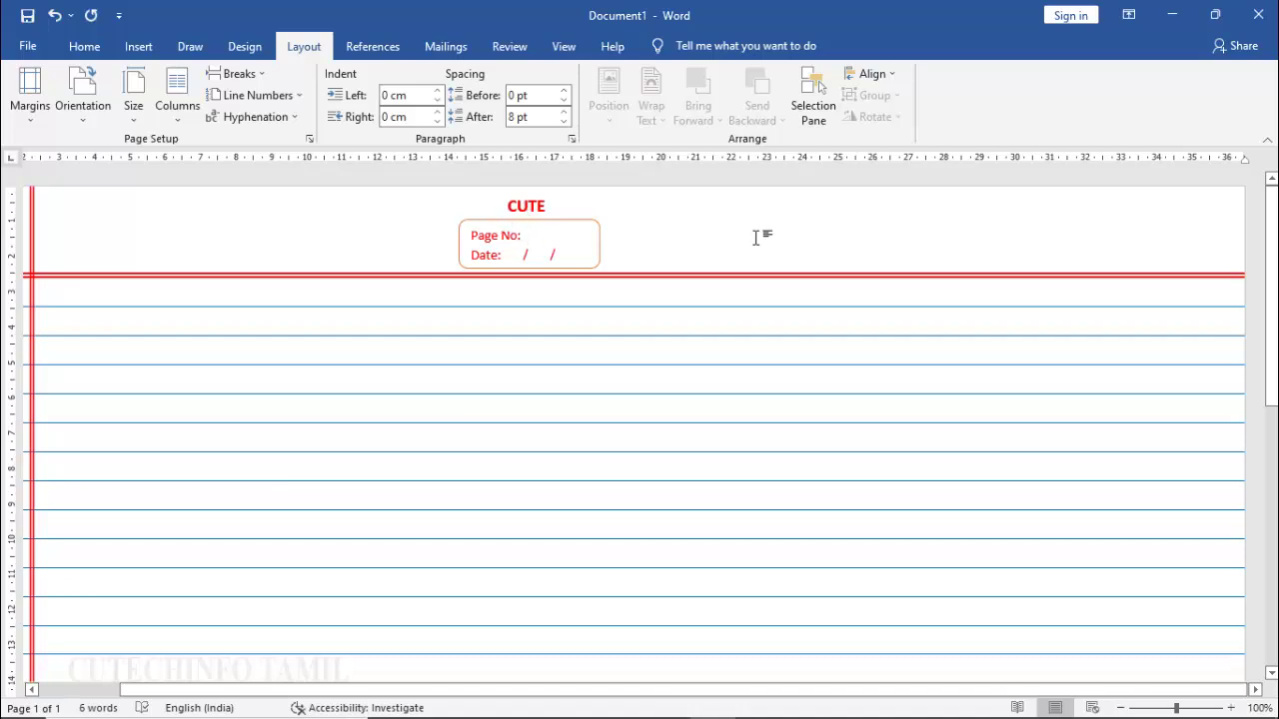
left_click_drag(516, 222, 519, 218)
left_click_drag(805, 696, 724, 696)
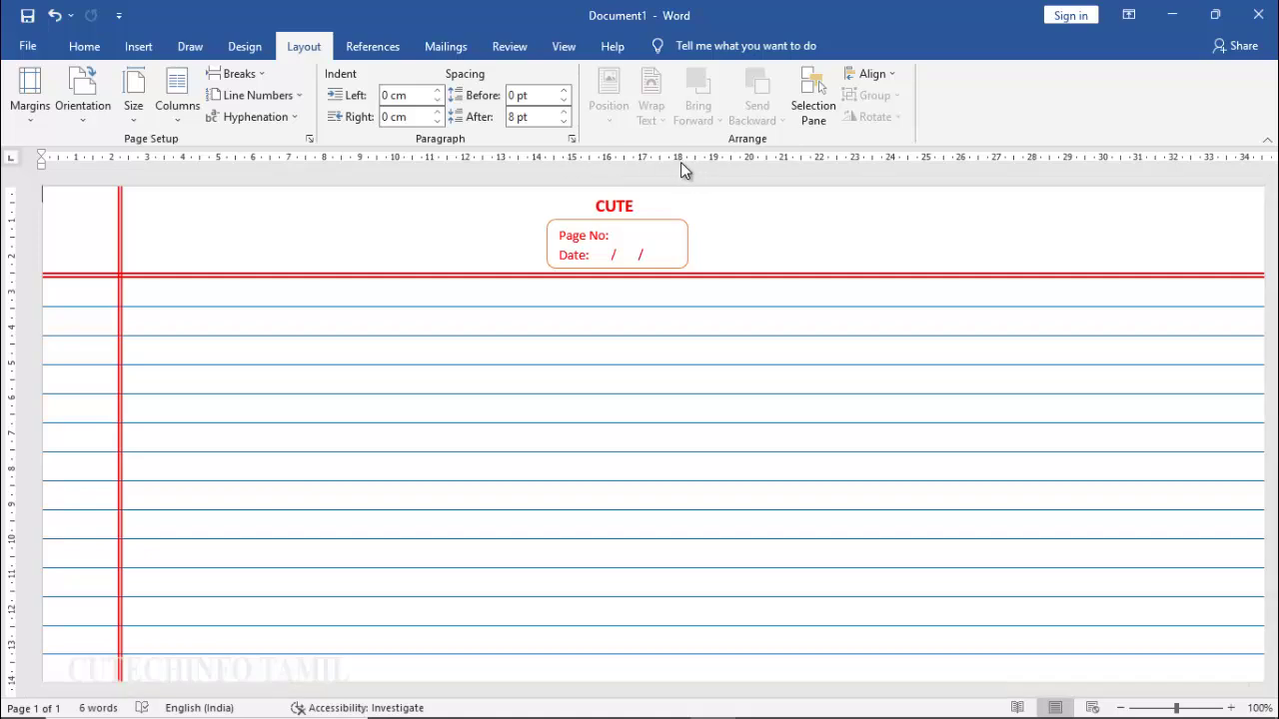
Step: Nudge the Page No/Date box slightly left so it centres under CUTE
left_click(636, 216)
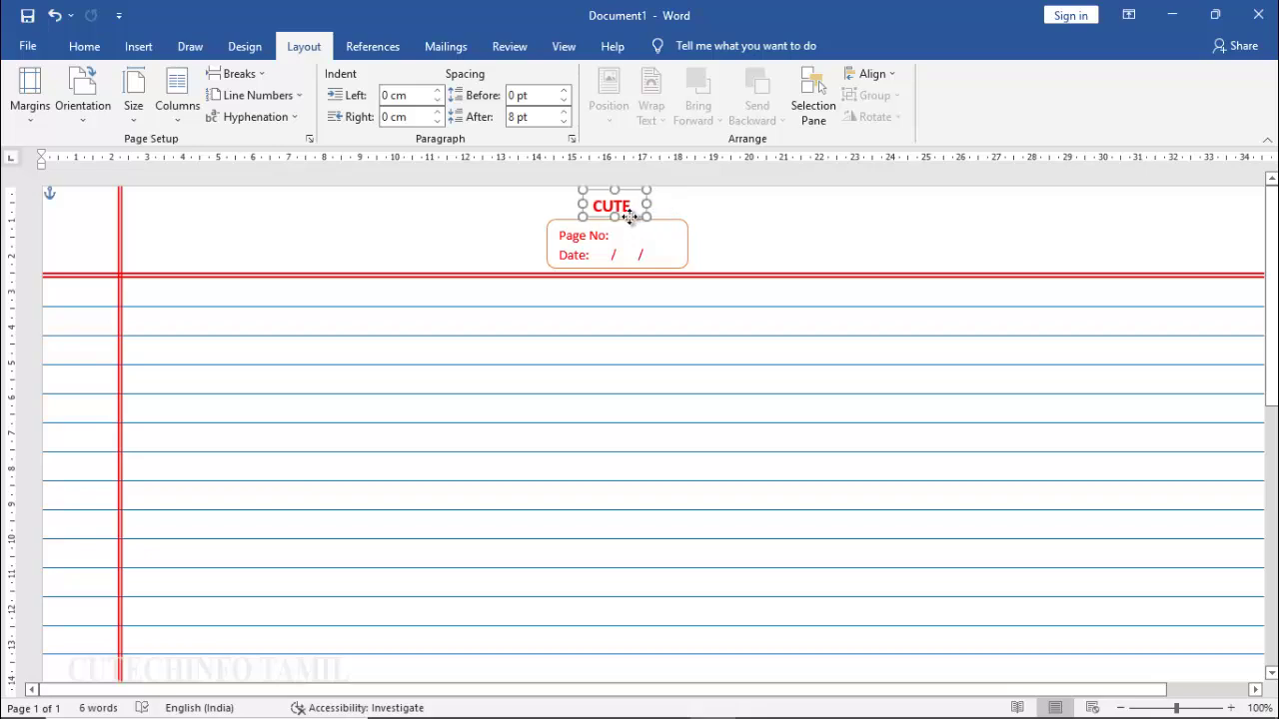
left_click(651, 221)
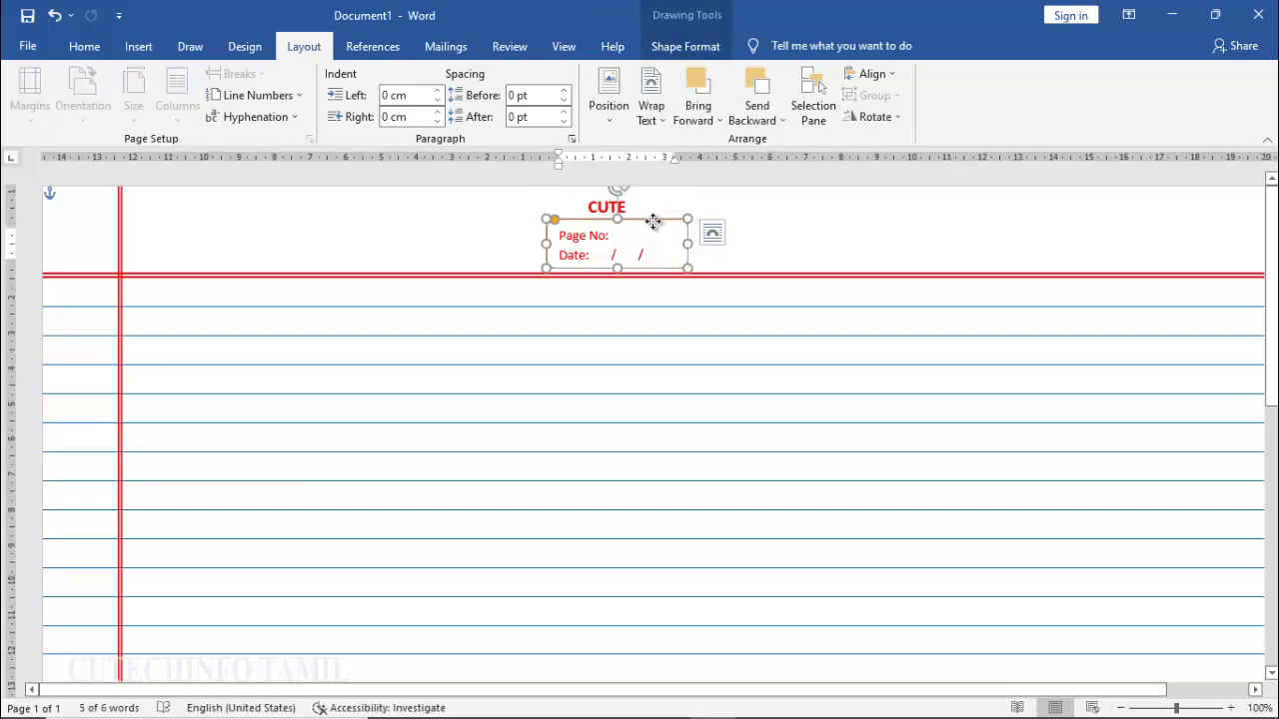
left_click_drag(653, 222, 639, 227)
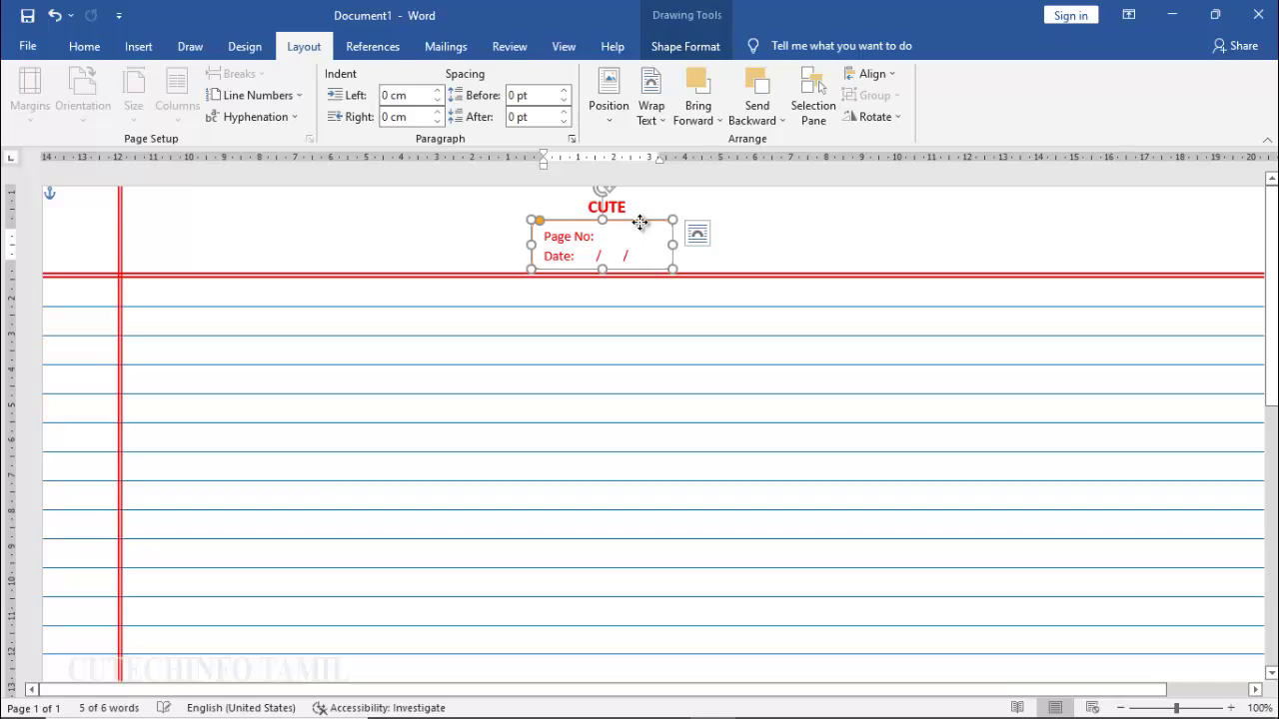
left_click(698, 193)
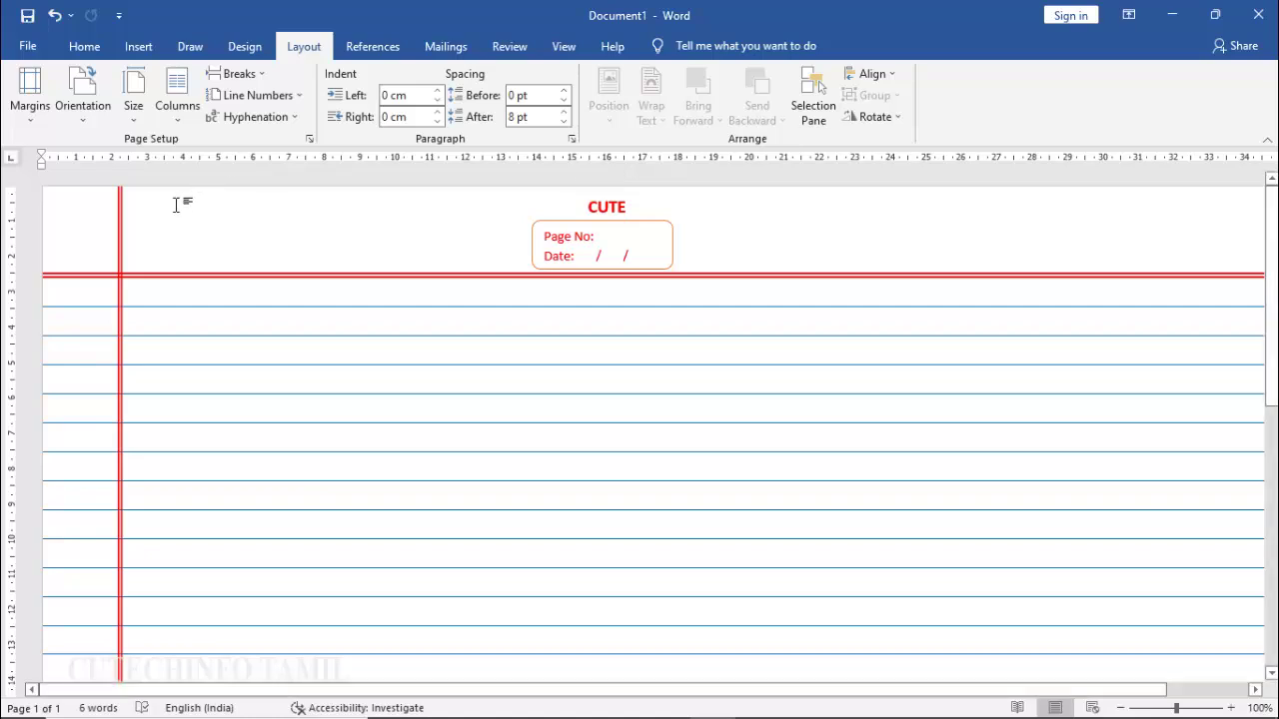
Step: Duplicate the red vertical margin line and place the copy down the middle of the page
left_click(120, 237)
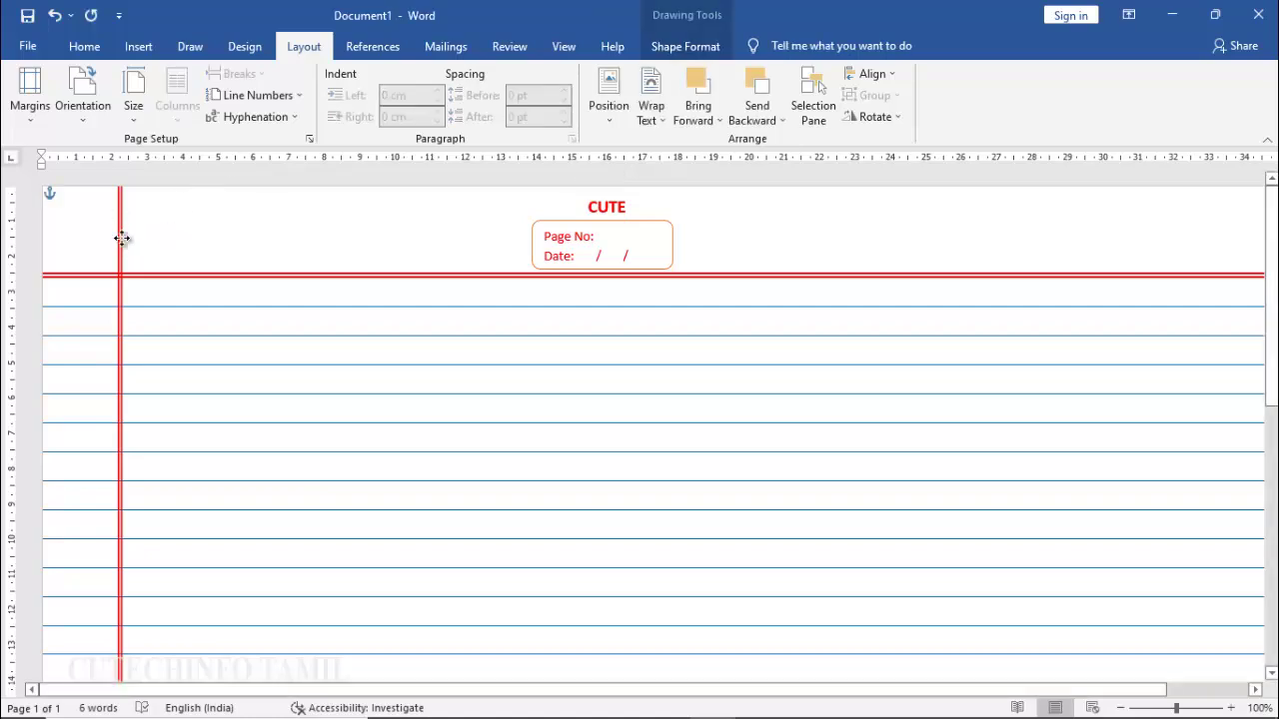
left_click(121, 239)
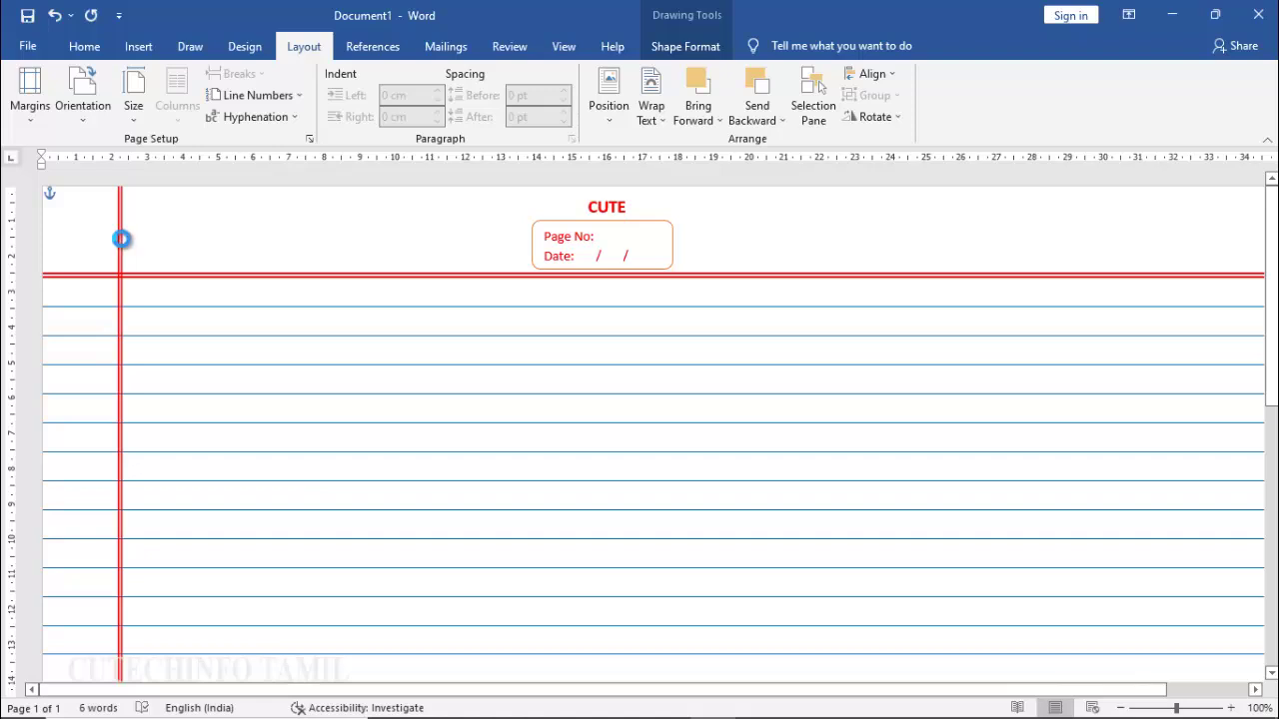
left_click_drag(121, 239, 384, 251)
left_click_drag(535, 256, 752, 242)
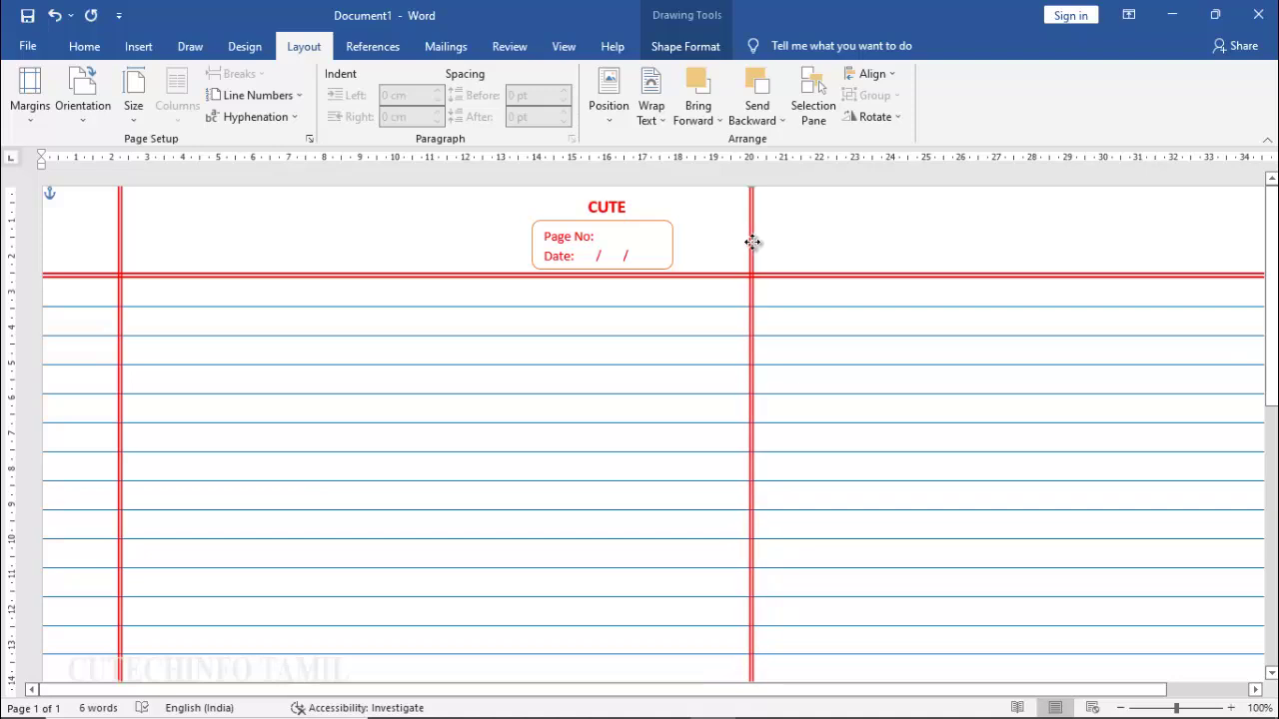
scroll(859, 330, "down", 10)
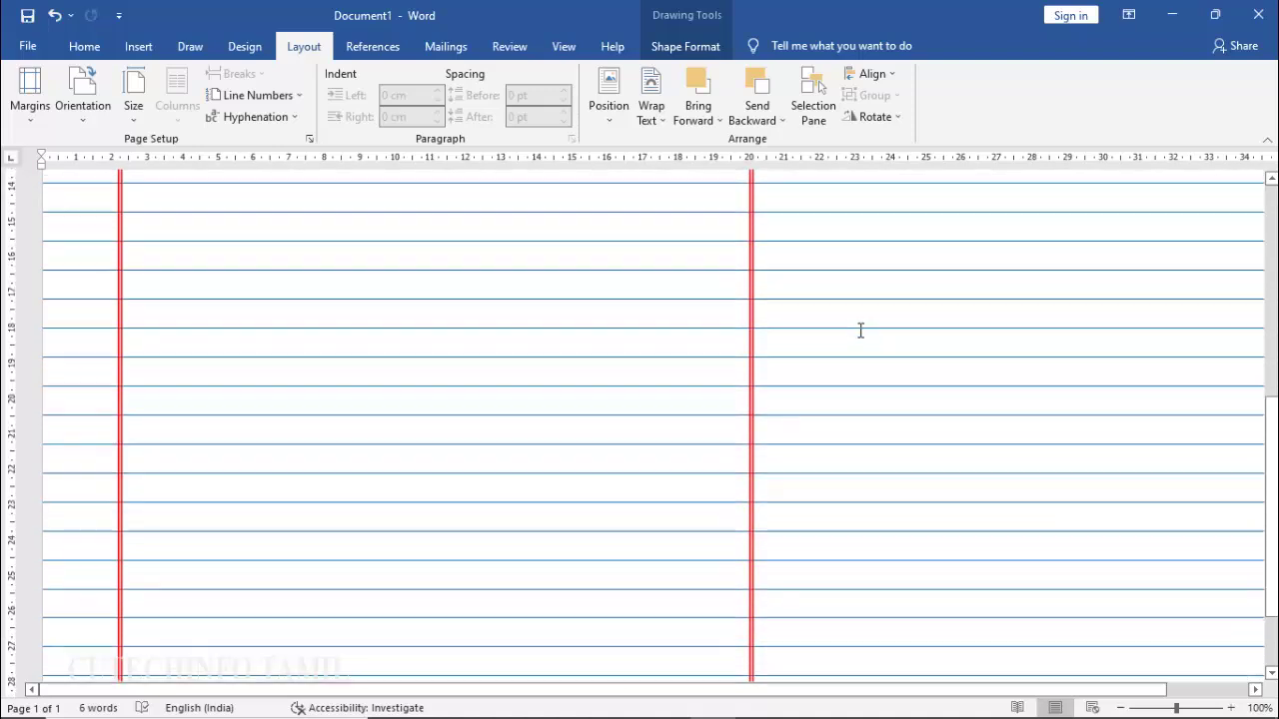
scroll(766, 524, "up", 10)
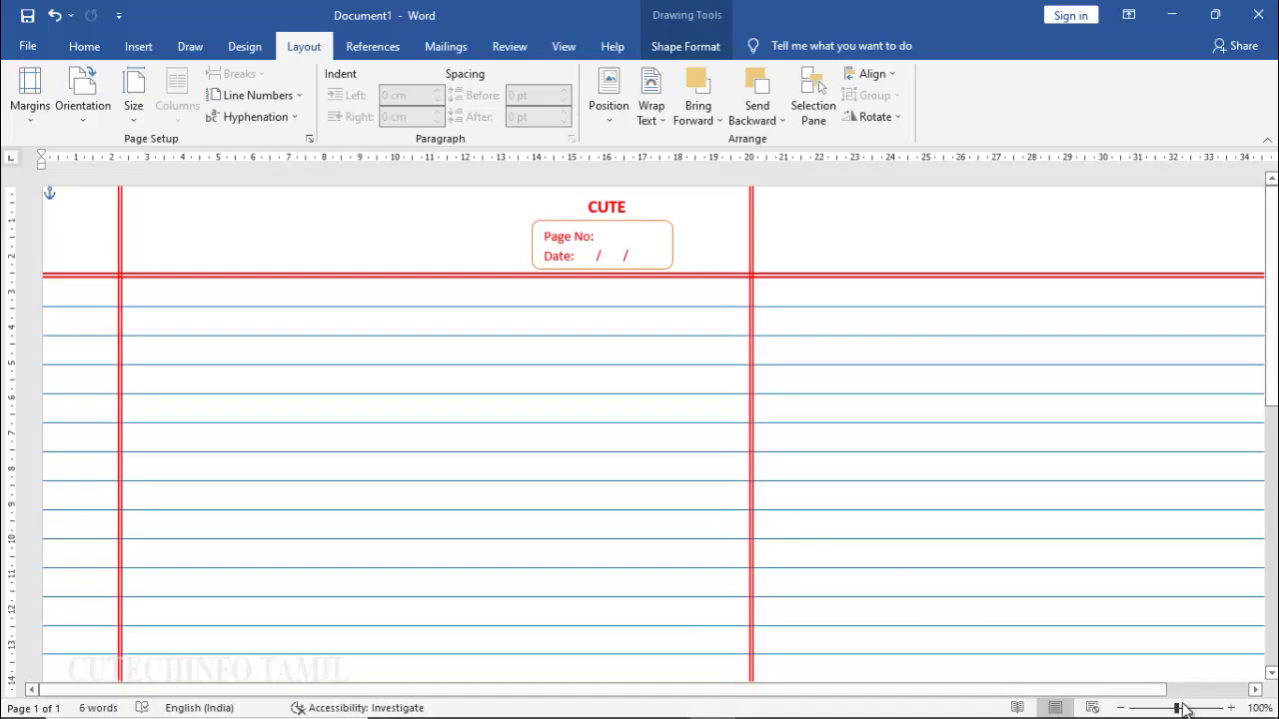
left_click_drag(1176, 707, 1164, 708)
left_click(847, 224)
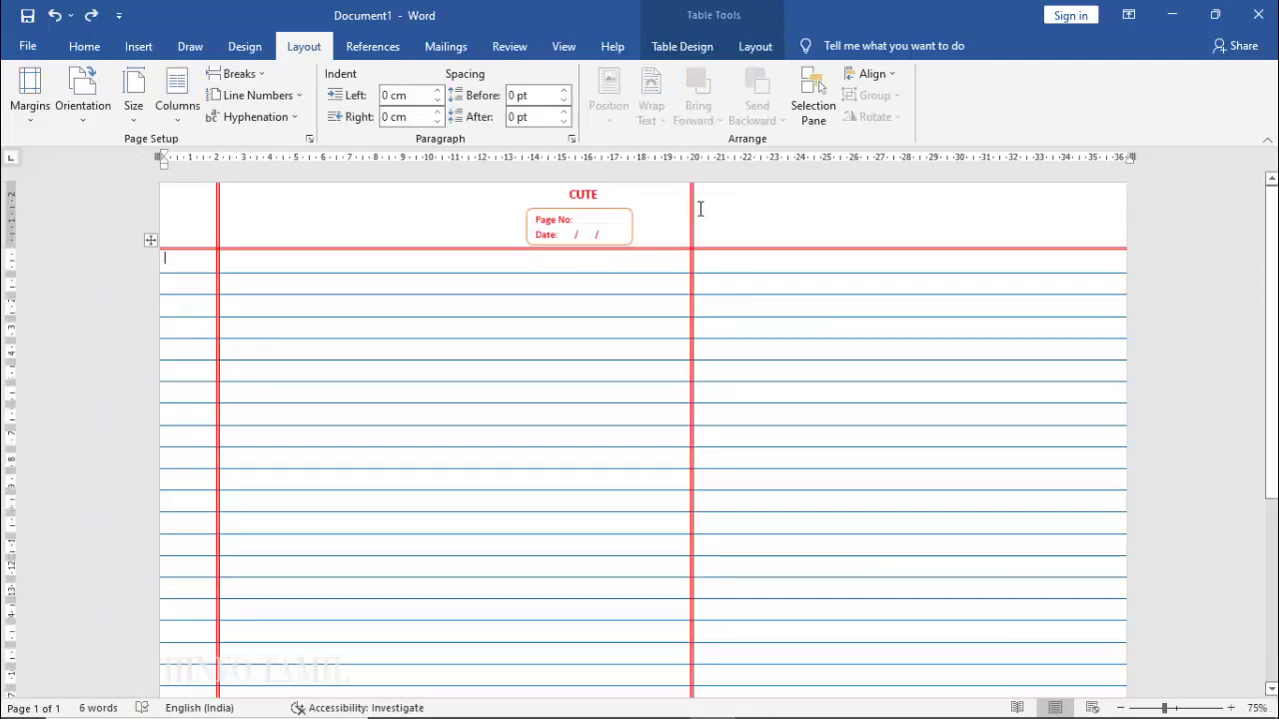
Step: Copy the CUTE label and Page No/Date box and place the duplicate atop the right half
left_click(622, 212)
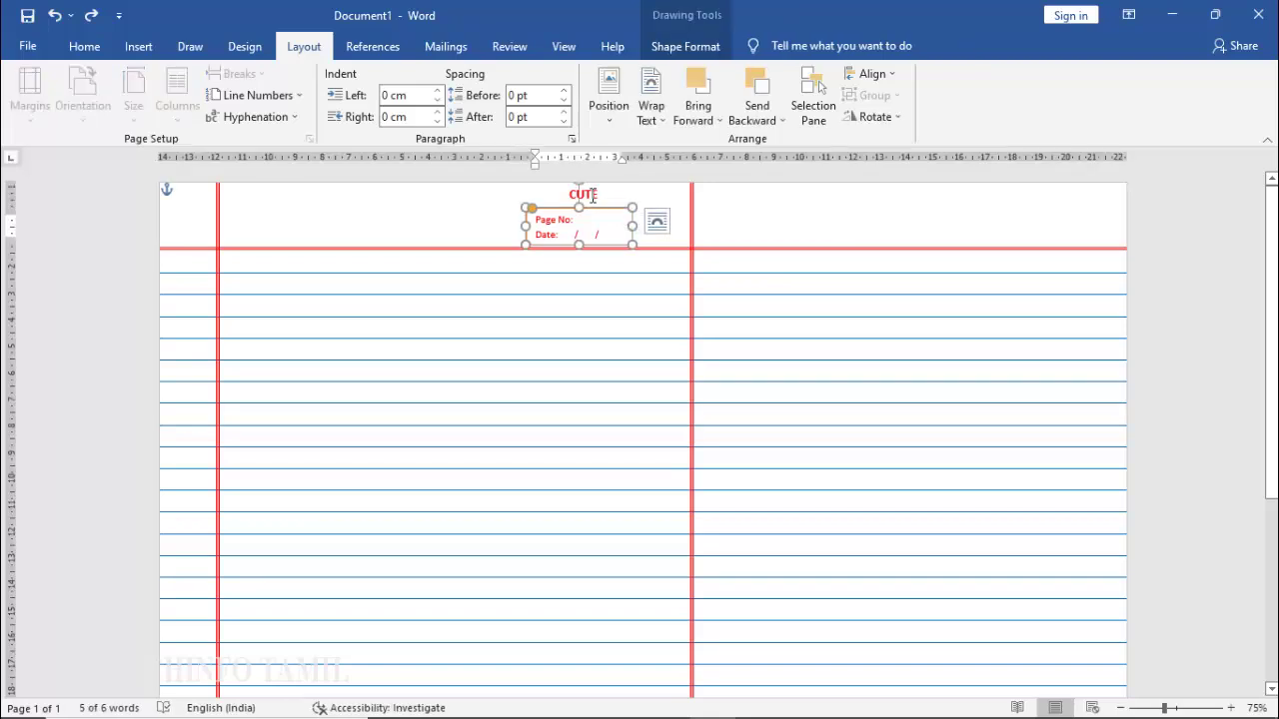
left_click(592, 197, "shift")
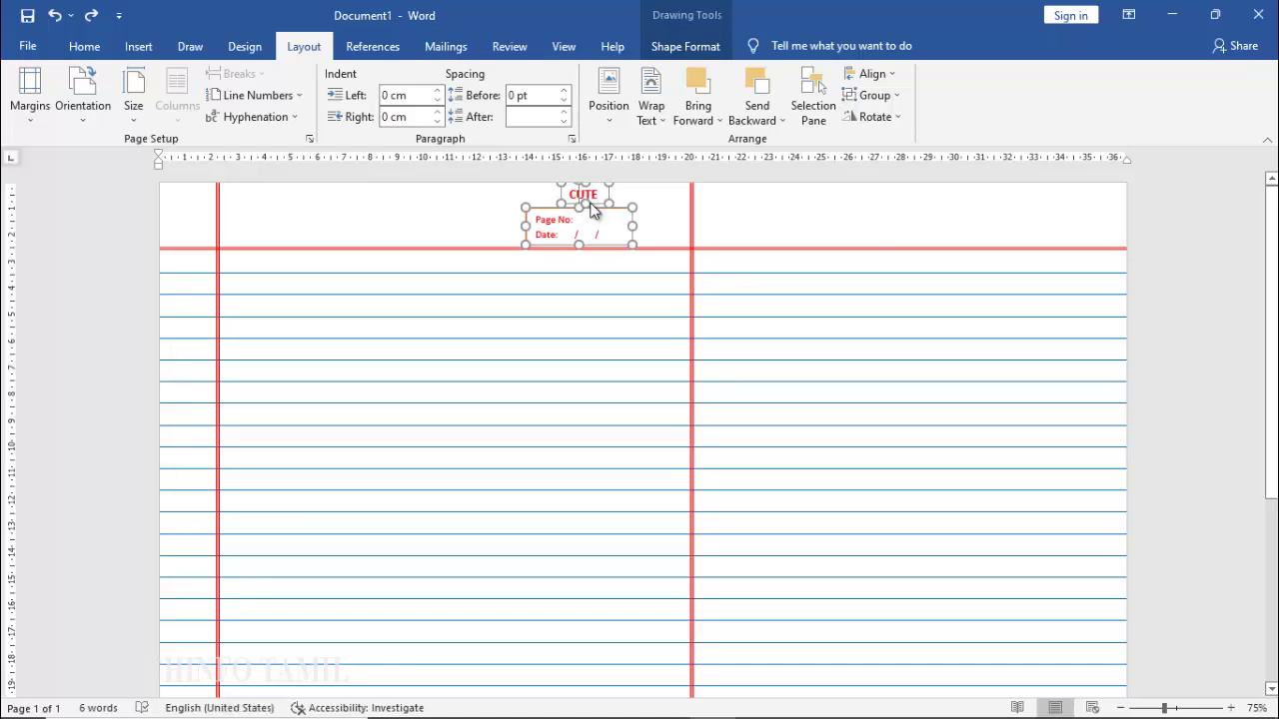
key("ctrl+c")
key("ctrl+v")
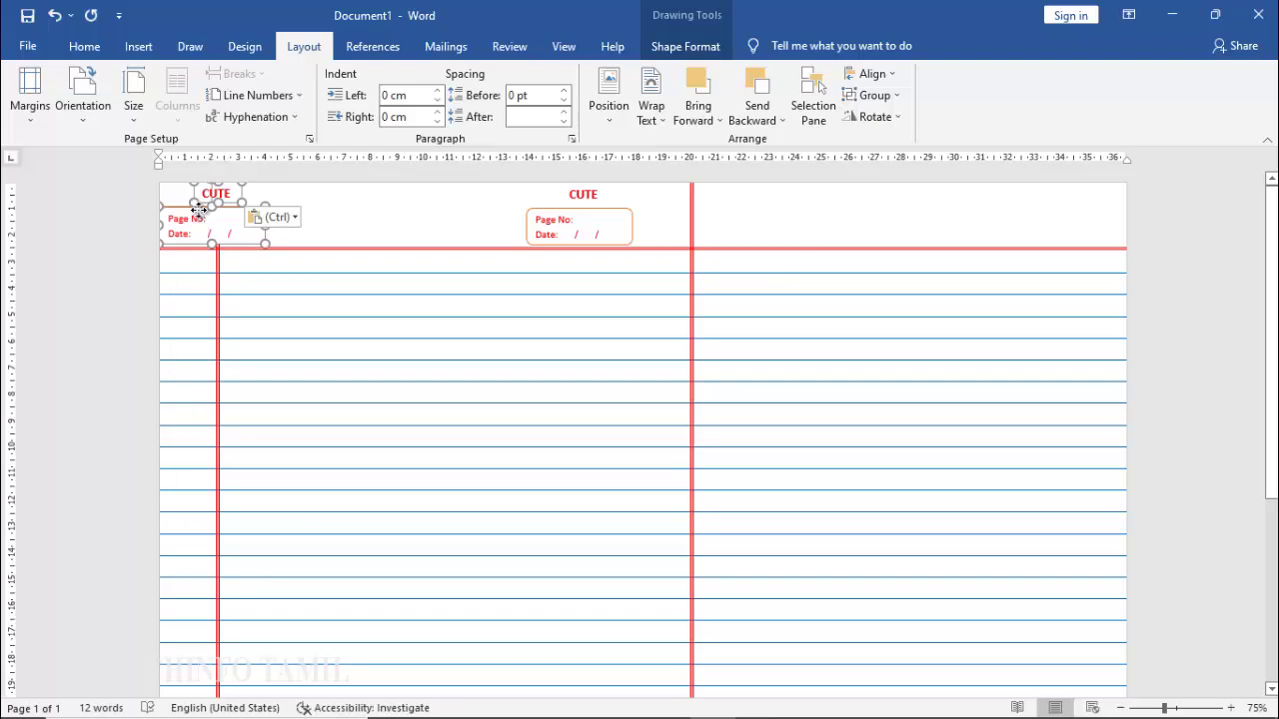
mouse_move(198, 214)
left_mouse_down()
mouse_move(678, 242)
mouse_move(985, 233)
mouse_move(1060, 195)
mouse_move(1054, 208)
left_mouse_up()
left_click(985, 224)
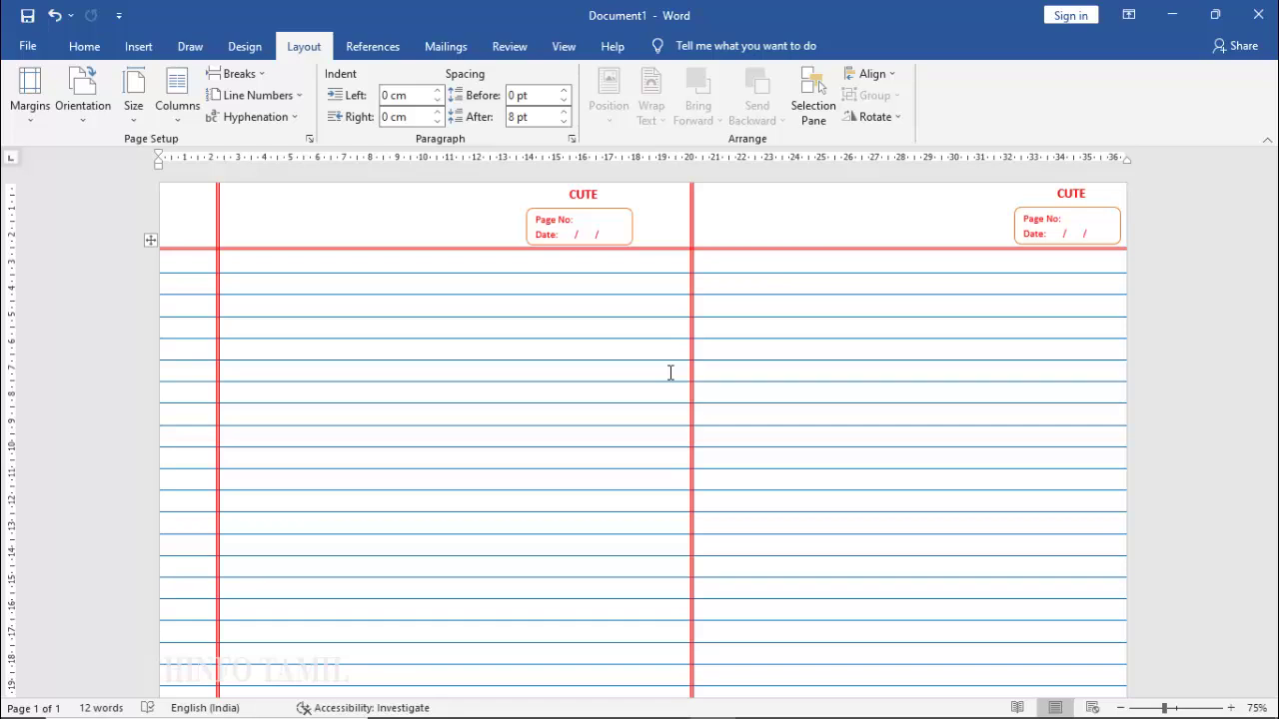
Step: Create a new blank document and set its top, bottom, left and right margins to 0
key("ctrl+n")
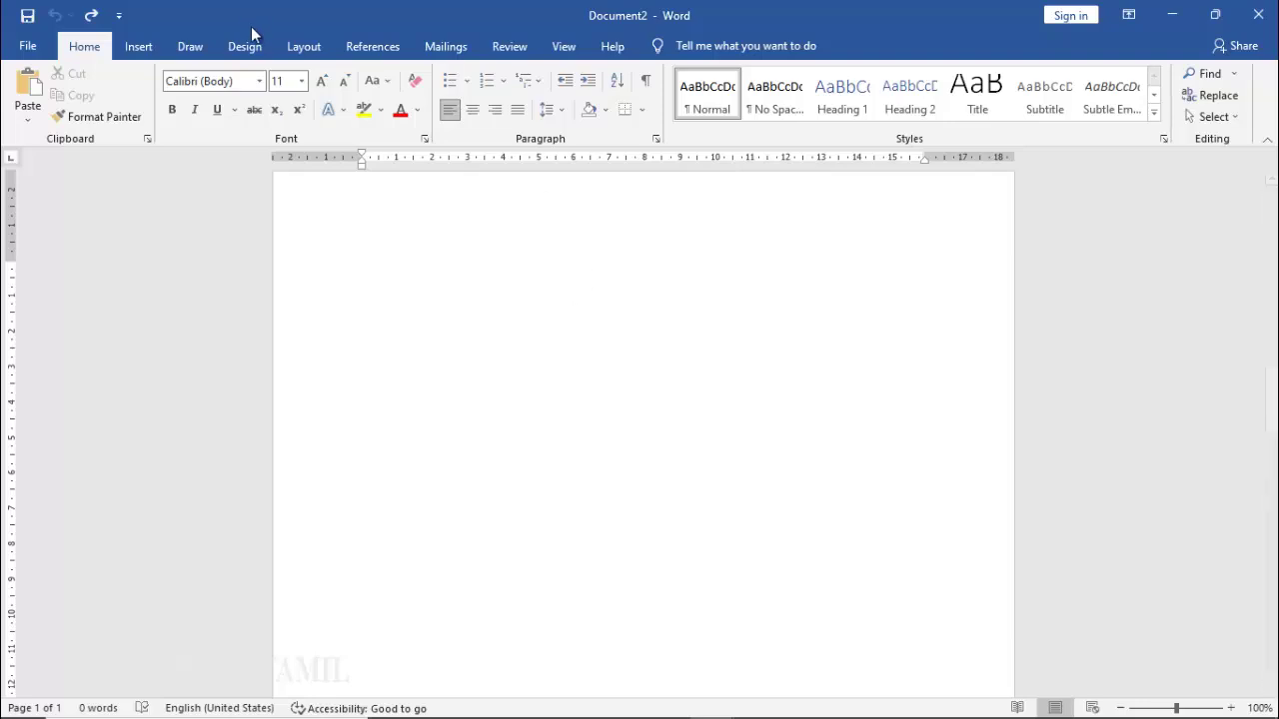
left_click(304, 47)
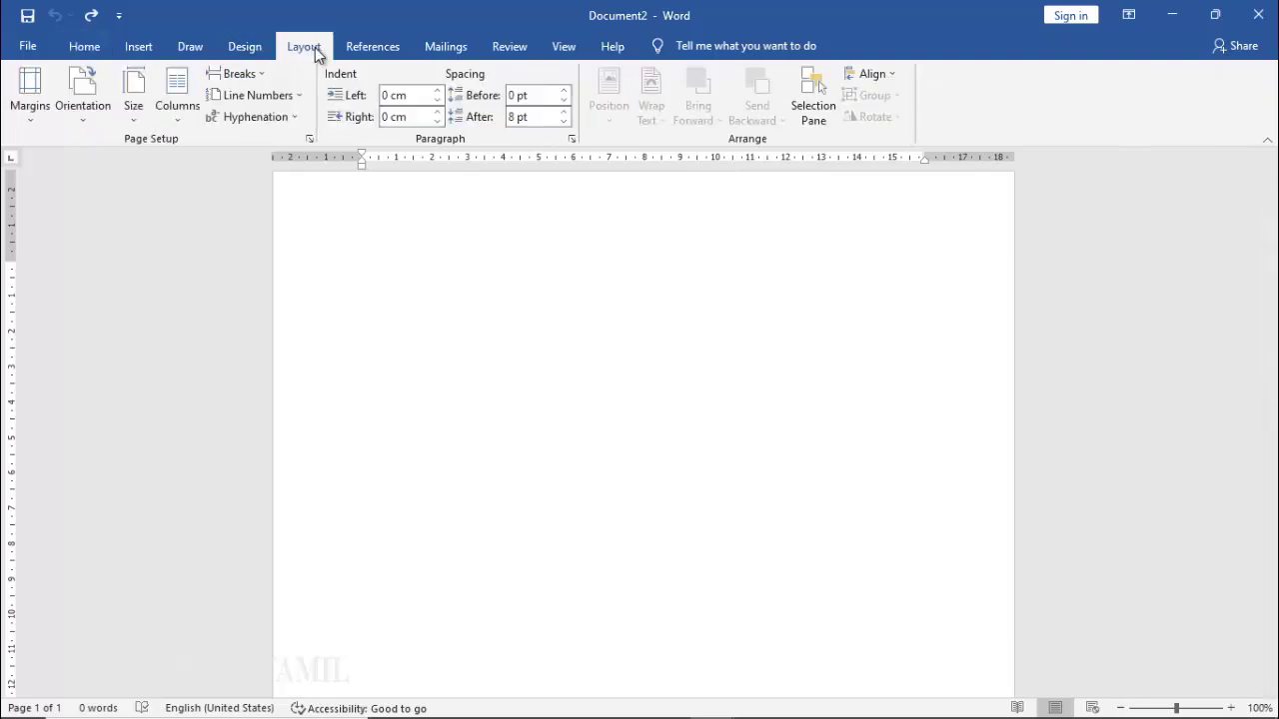
left_click(312, 138)
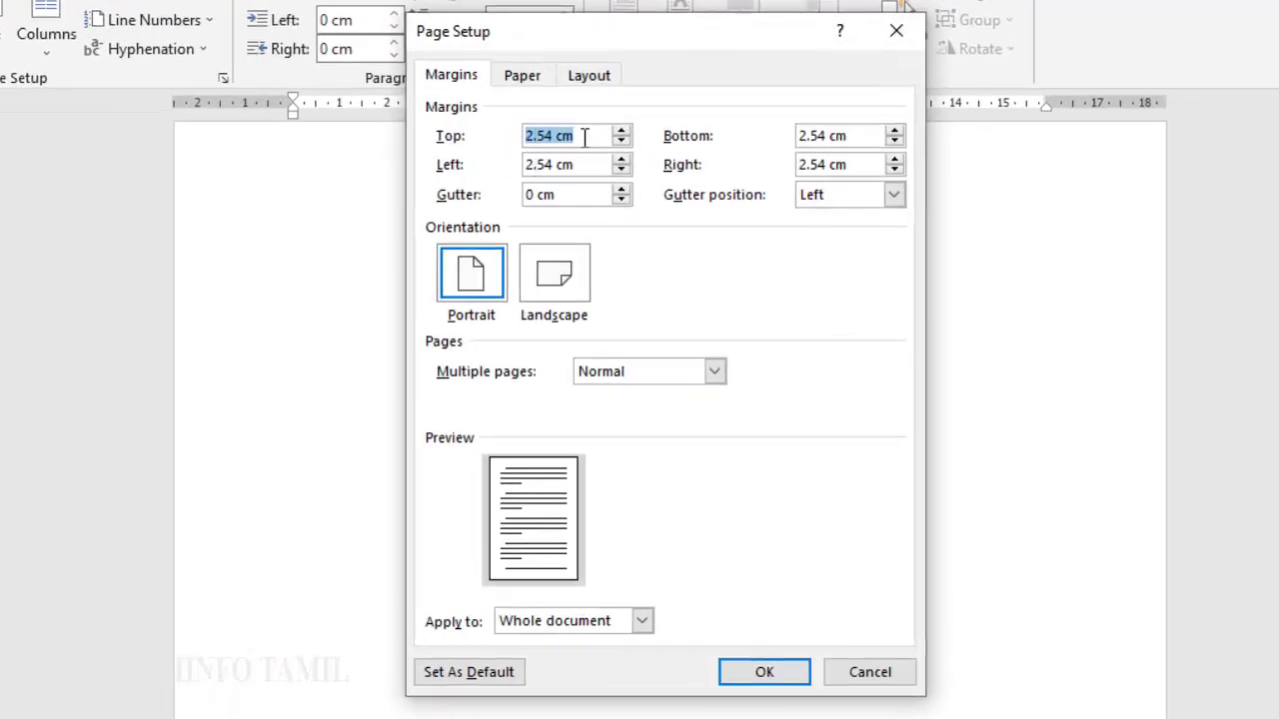
type("0")
key("Tab")
type("0")
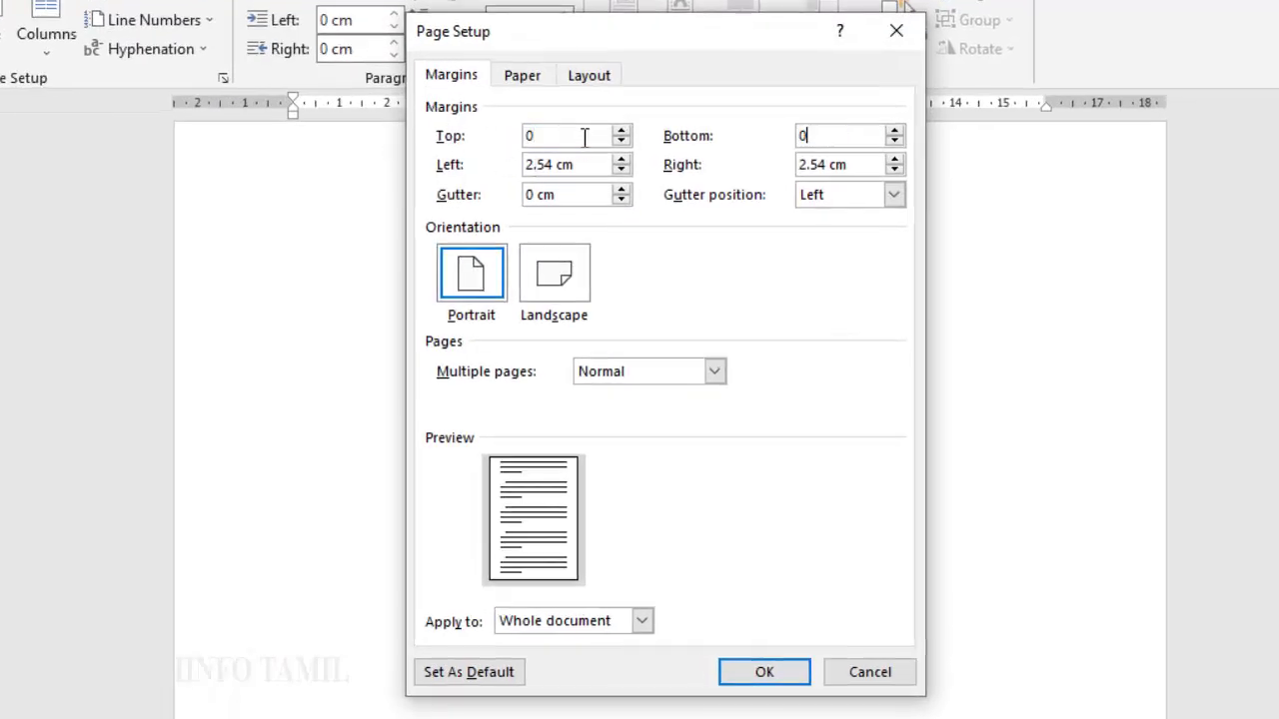
key("Tab")
type("0")
key("Tab")
type("0")
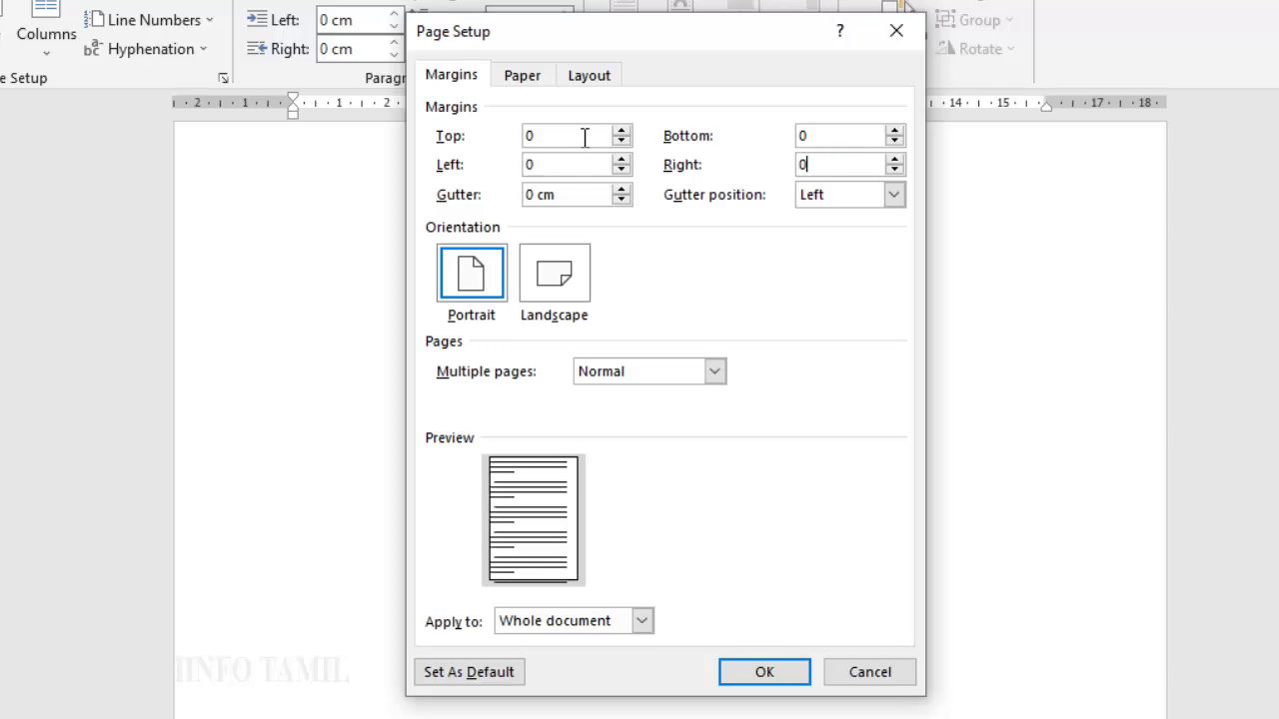
left_click(764, 672)
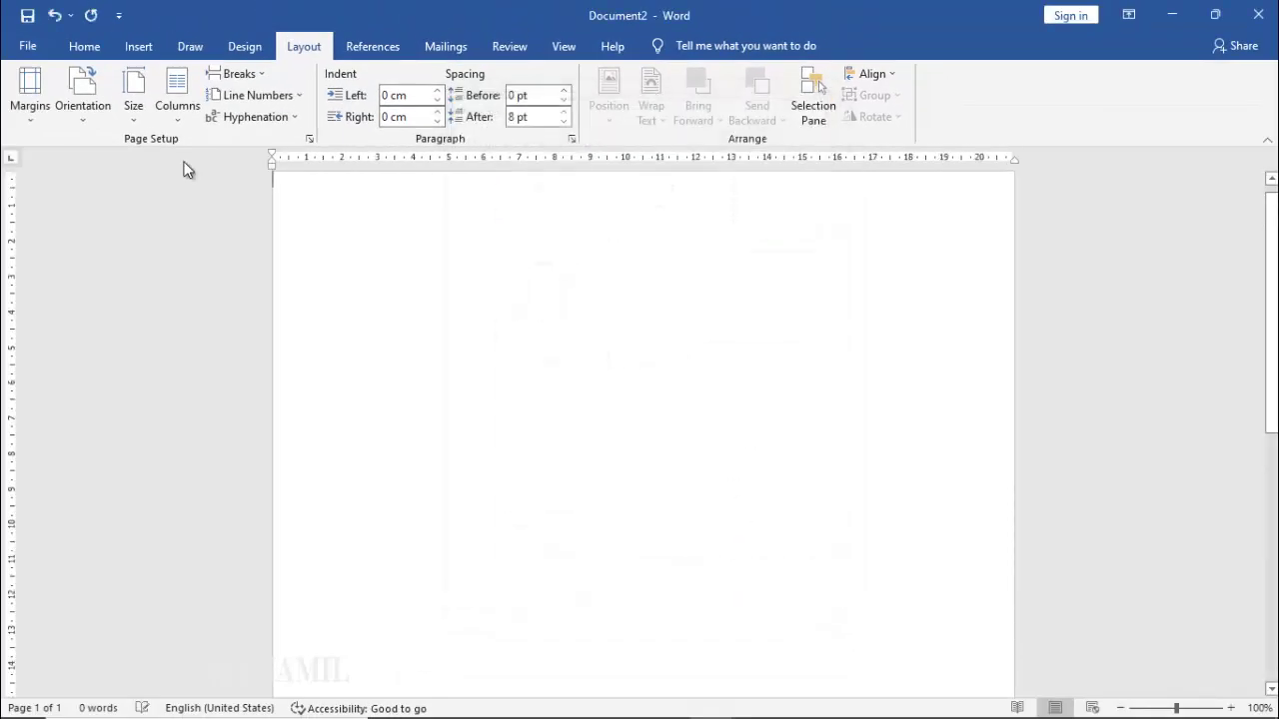
Step: Insert a 1x1 table and stretch its borders to the page edges (21.5 cm wide)
left_click(138, 47)
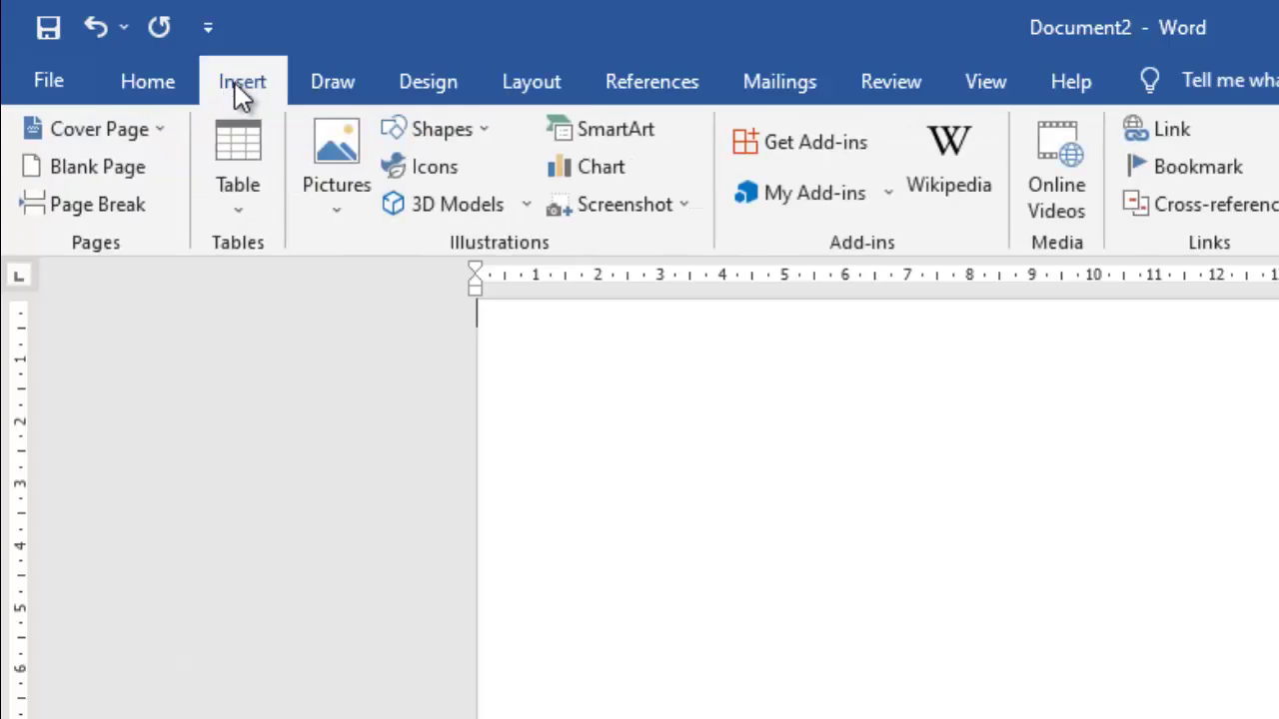
left_click(250, 200)
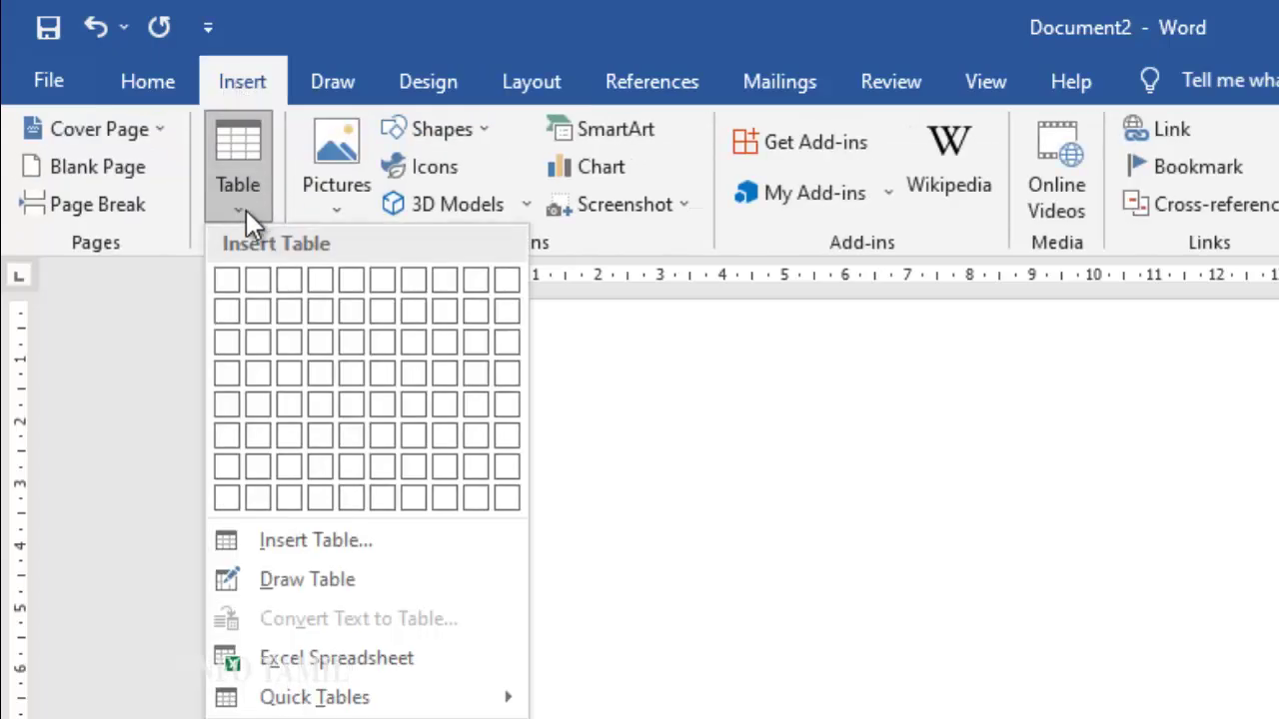
left_click(227, 281)
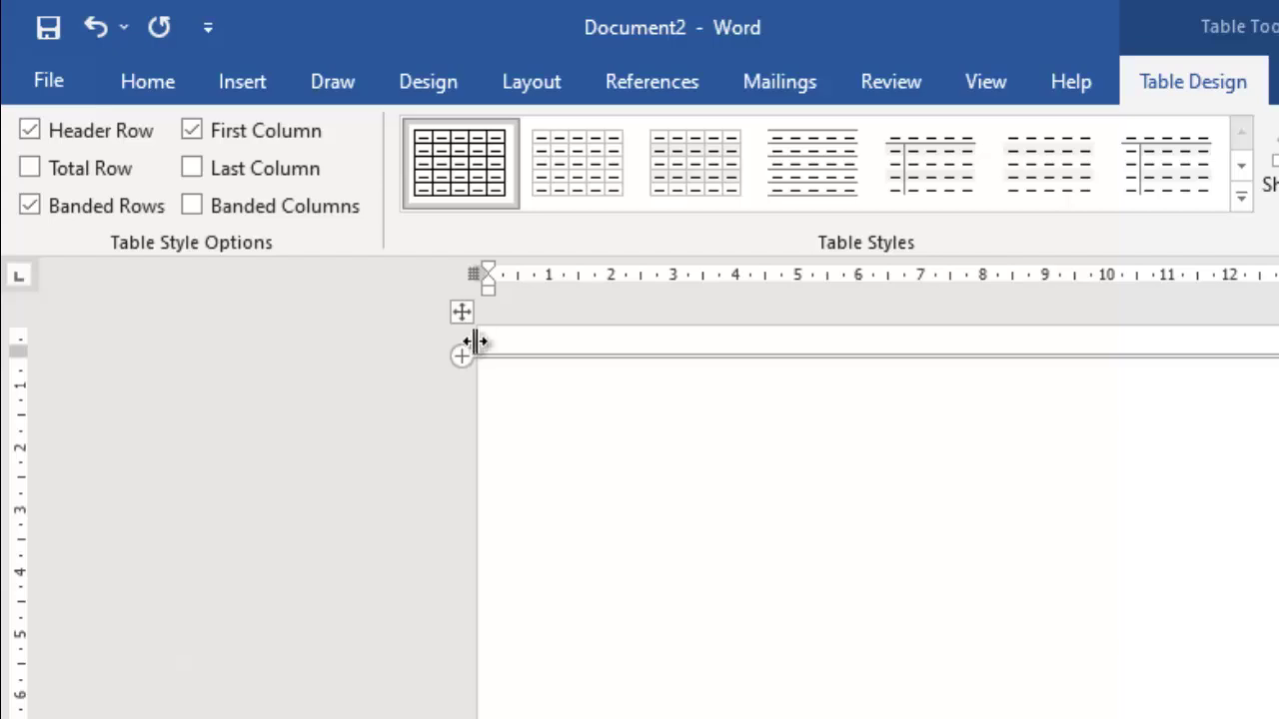
left_click_drag(479, 342, 461, 342)
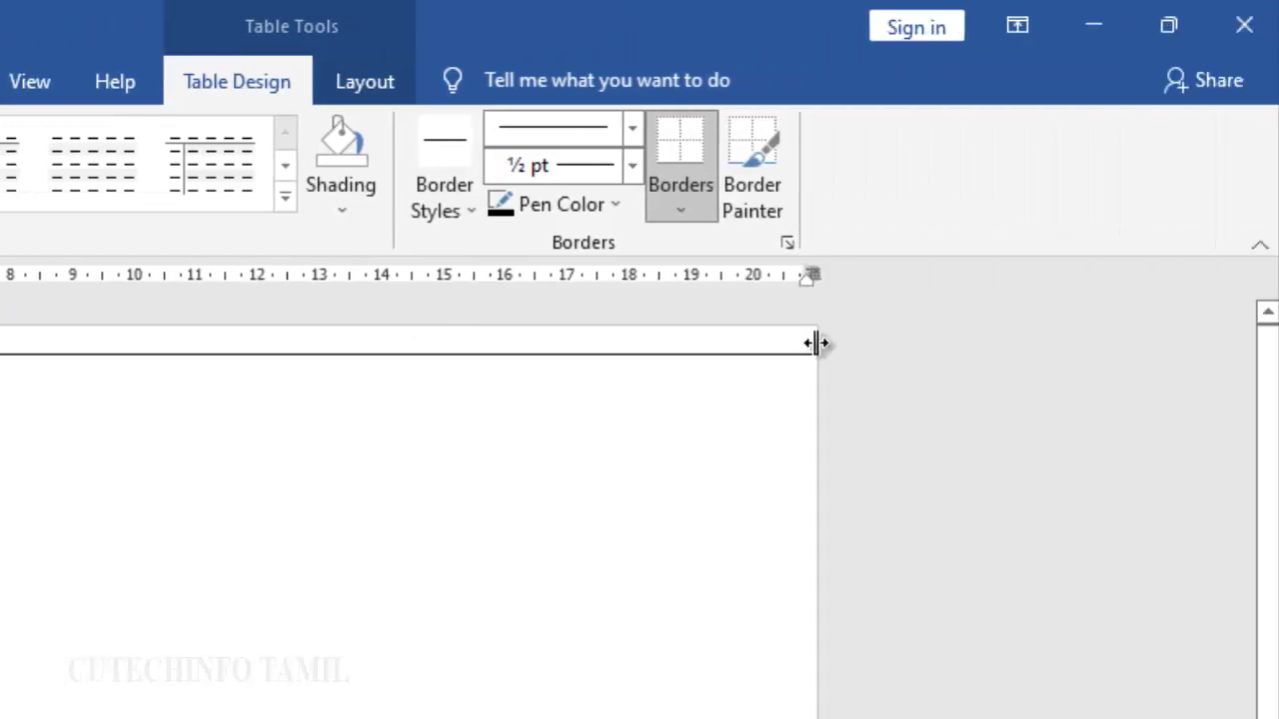
left_click_drag(817, 342, 830, 343)
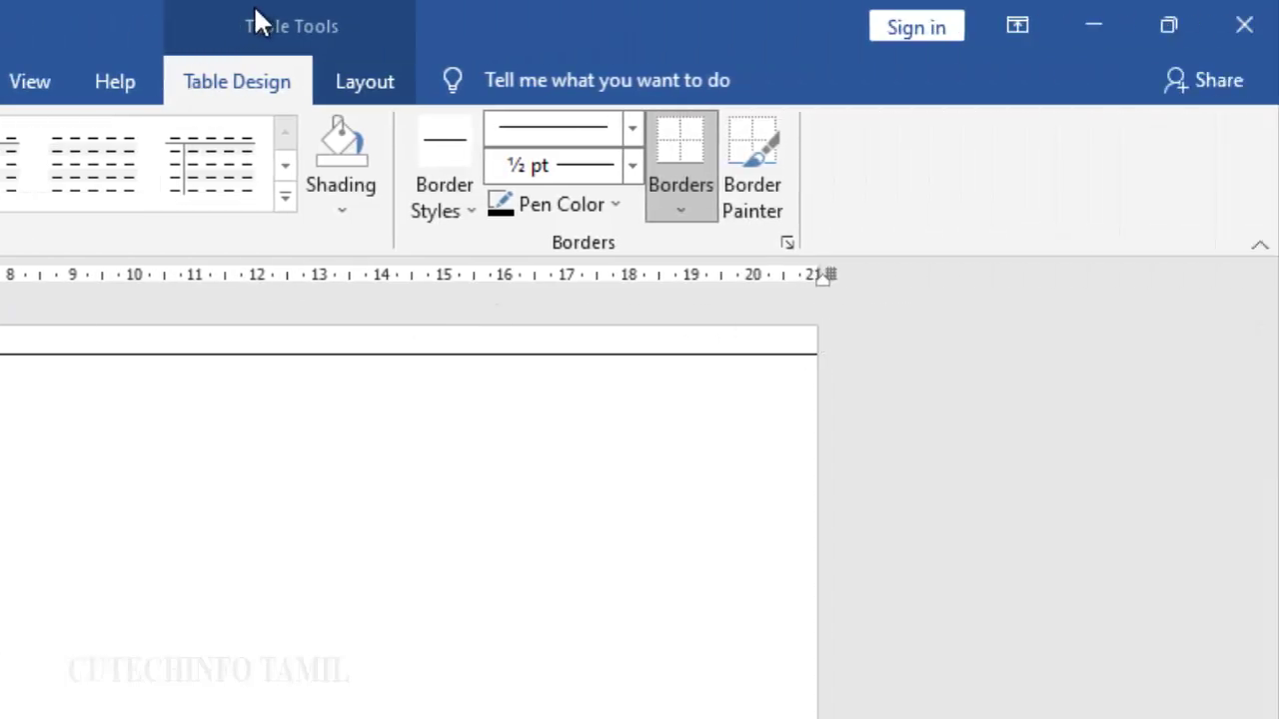
Step: Set the table's row height to 0.5 cm
left_click(358, 83)
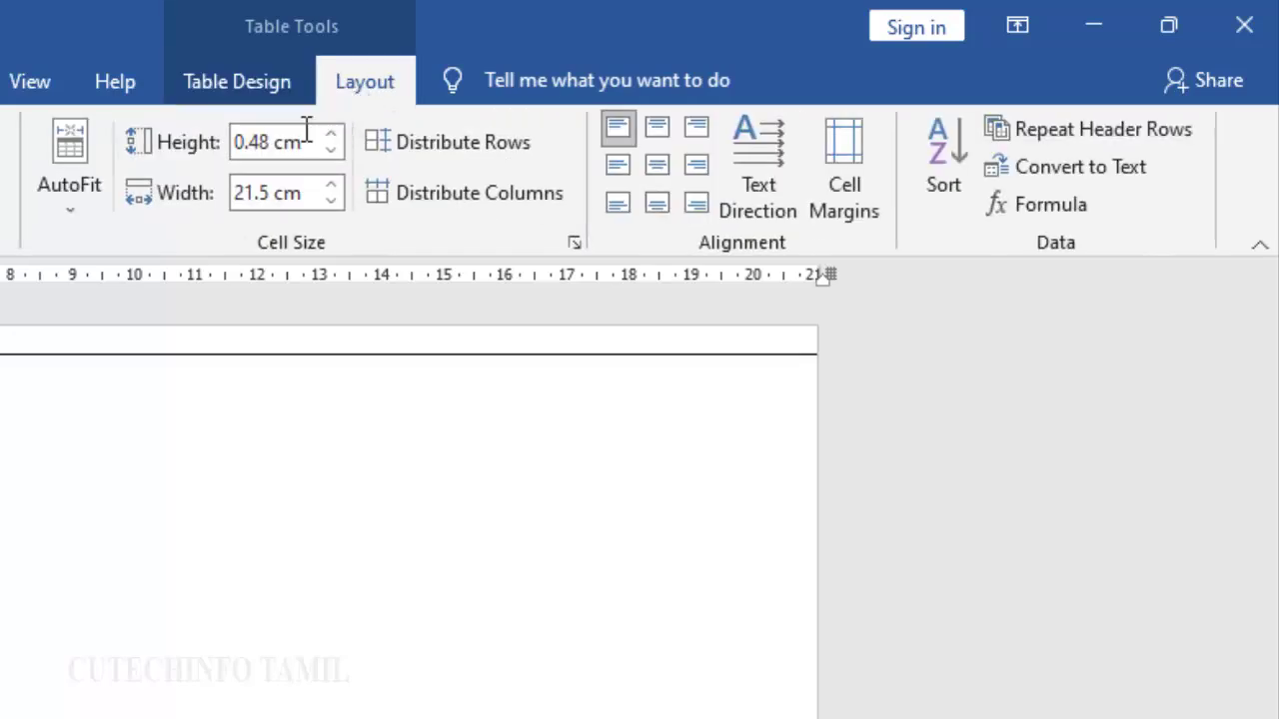
left_click(276, 143)
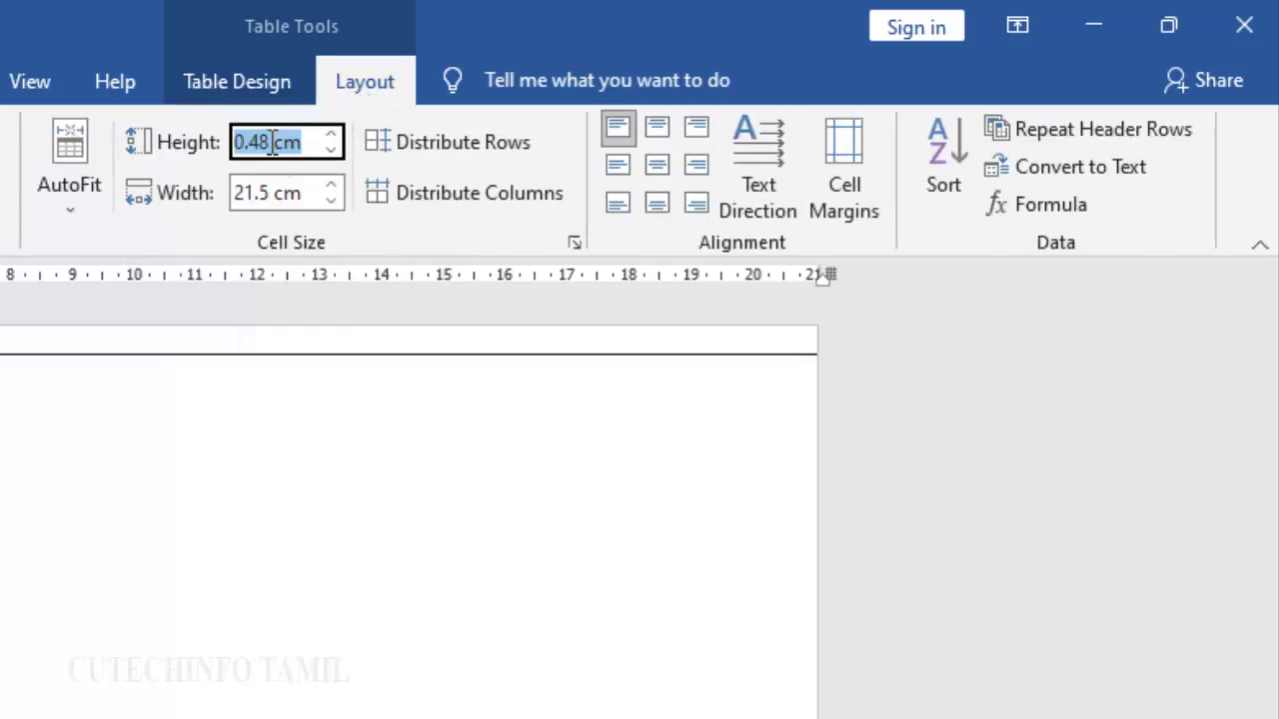
left_click(279, 143)
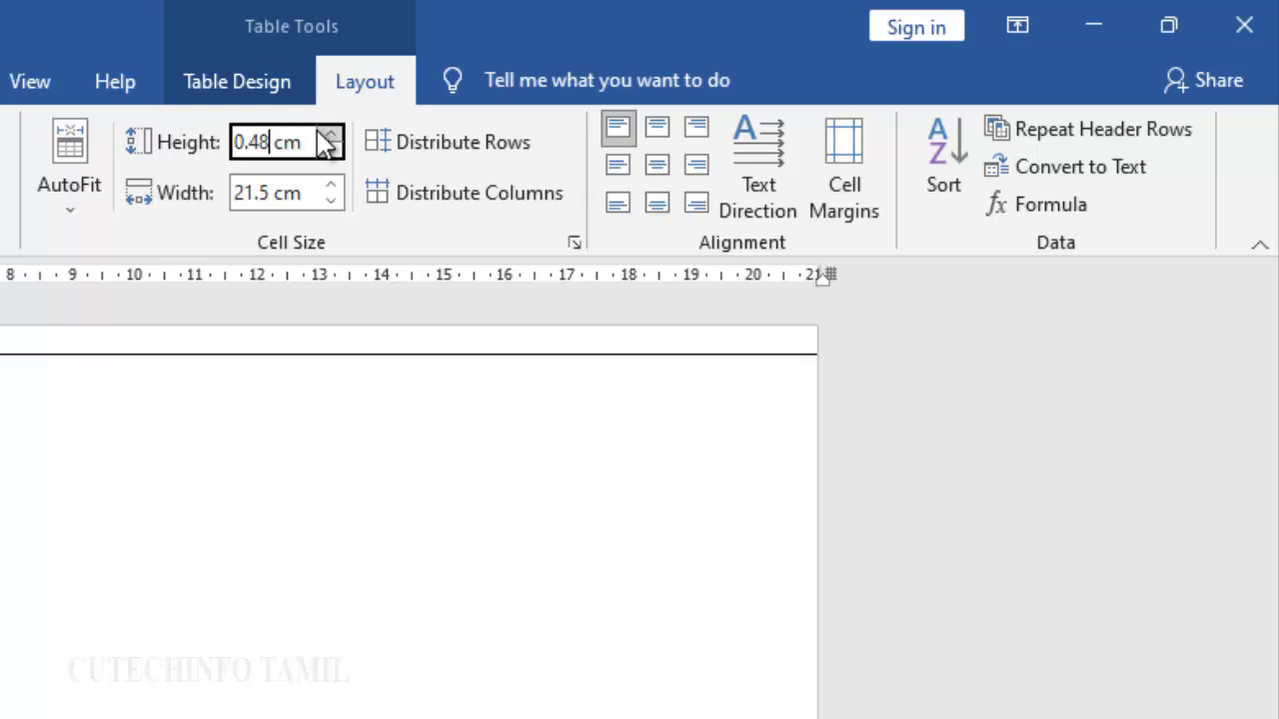
key("BackSpace")
key("BackSpace")
type("50")
key("Return")
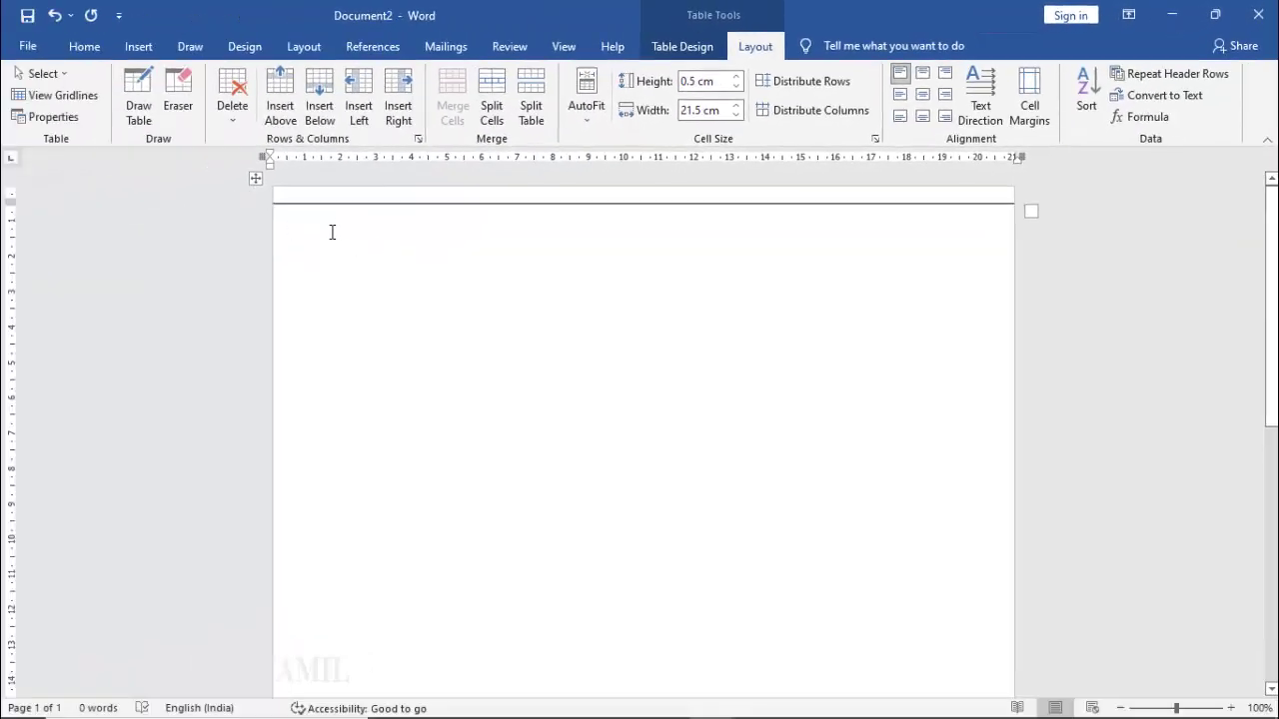
Step: Copy the one-row table and paste it below as added table rows
left_click(256, 180)
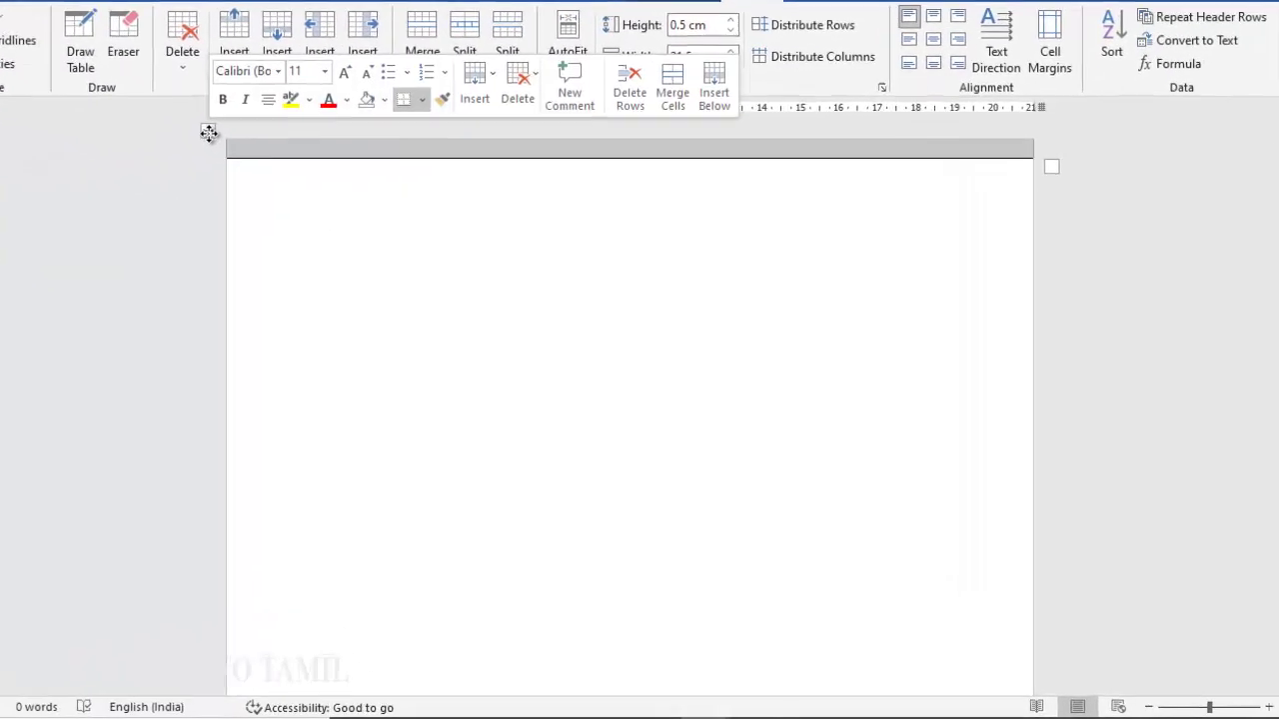
key("ctrl+c")
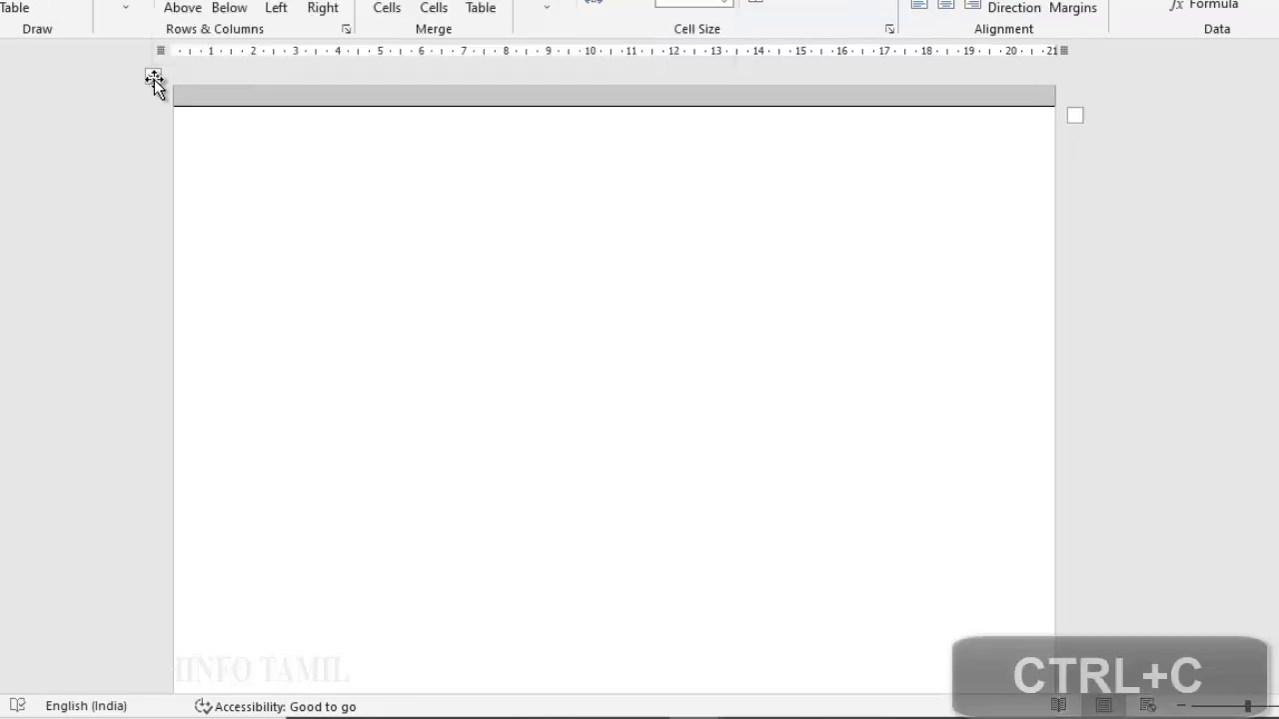
left_click(183, 122)
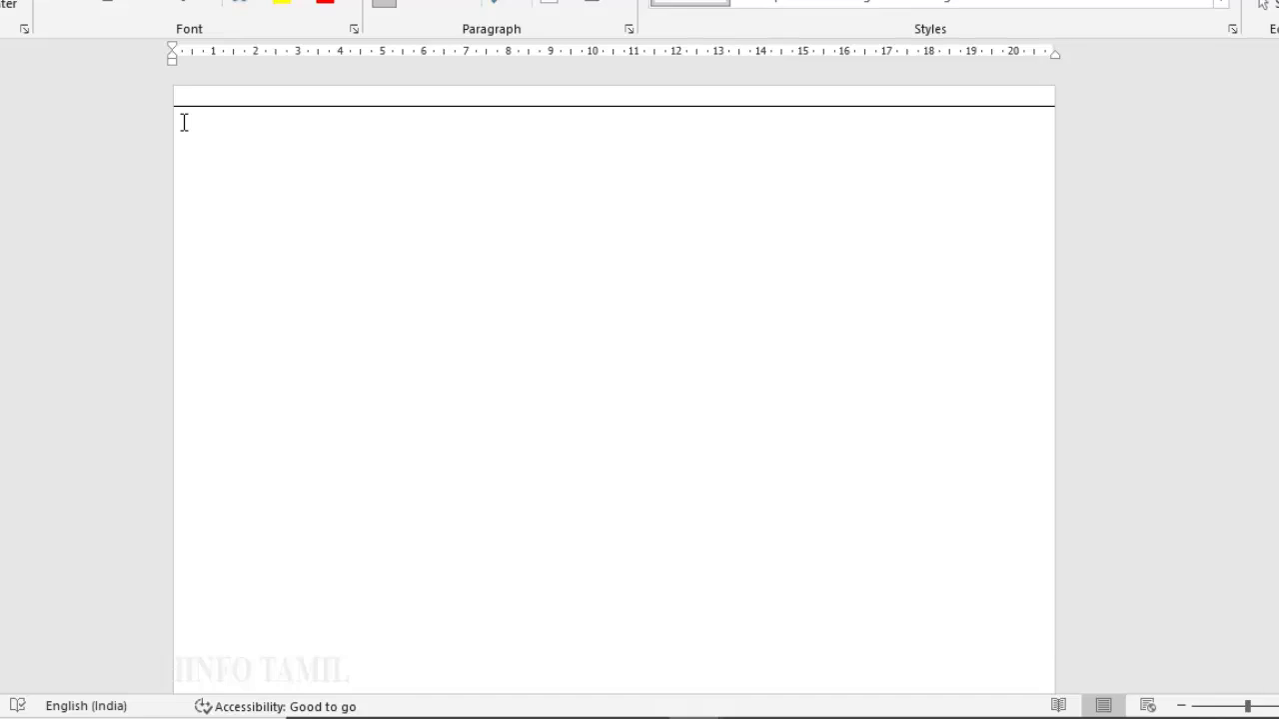
left_click(183, 121)
key("ctrl+v")
key("ctrl")
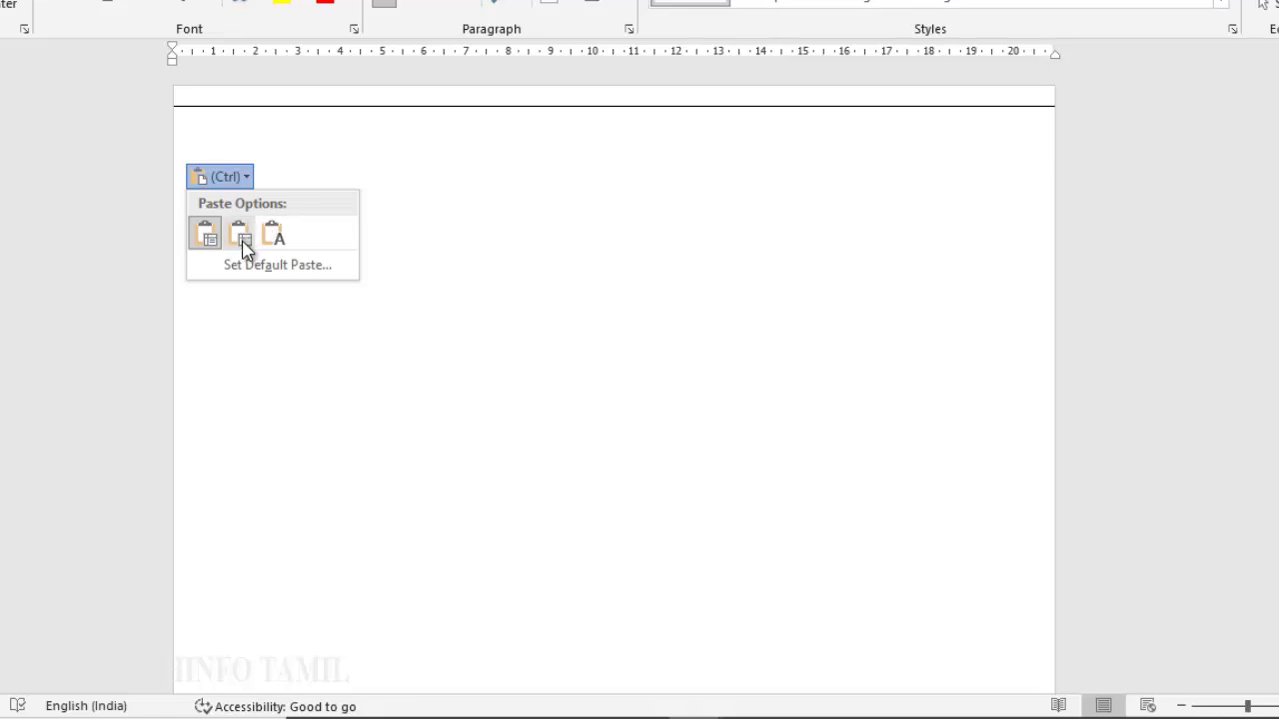
left_click(241, 238)
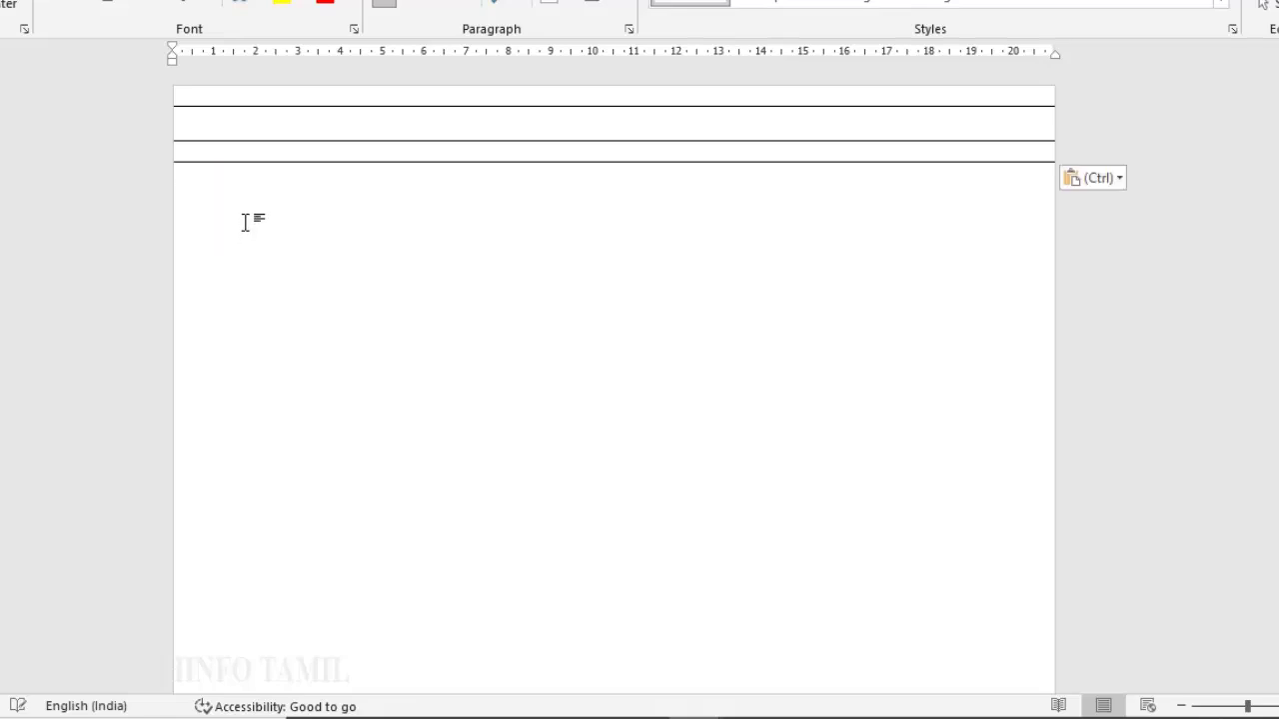
Step: Paste another copy and merge the new rows into the existing table
key("Return")
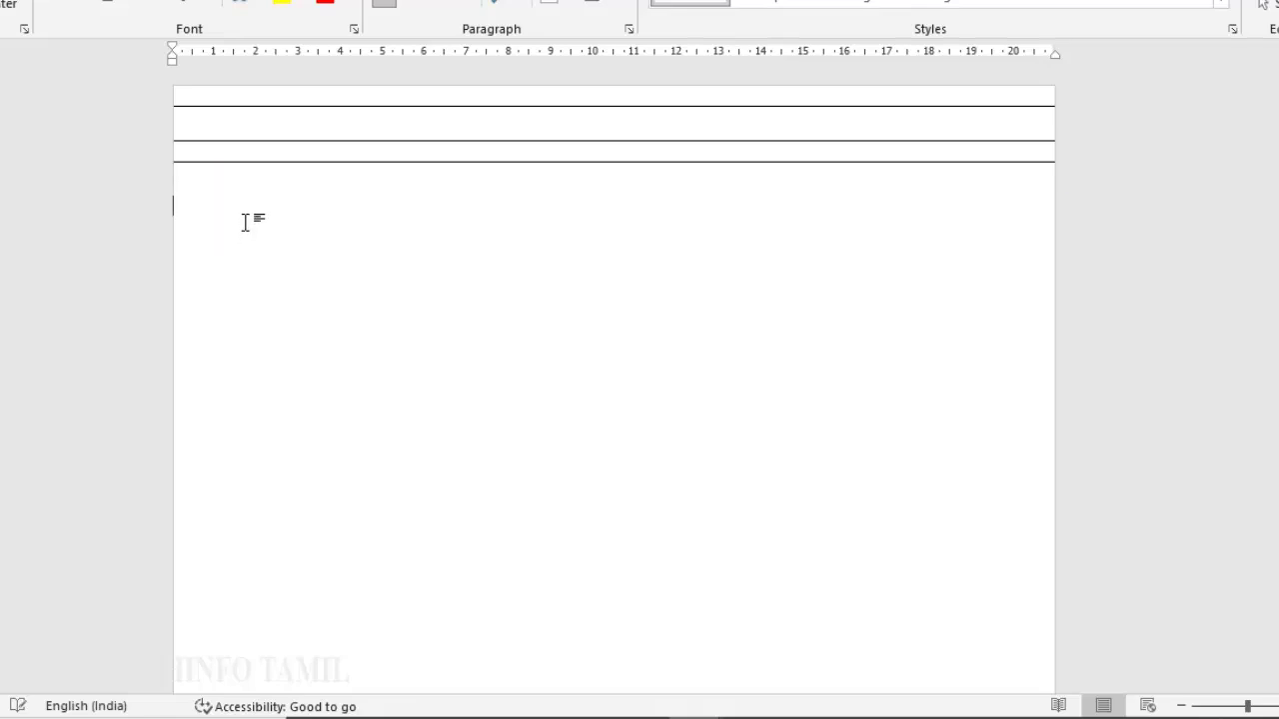
key("ctrl+v")
left_click(248, 232)
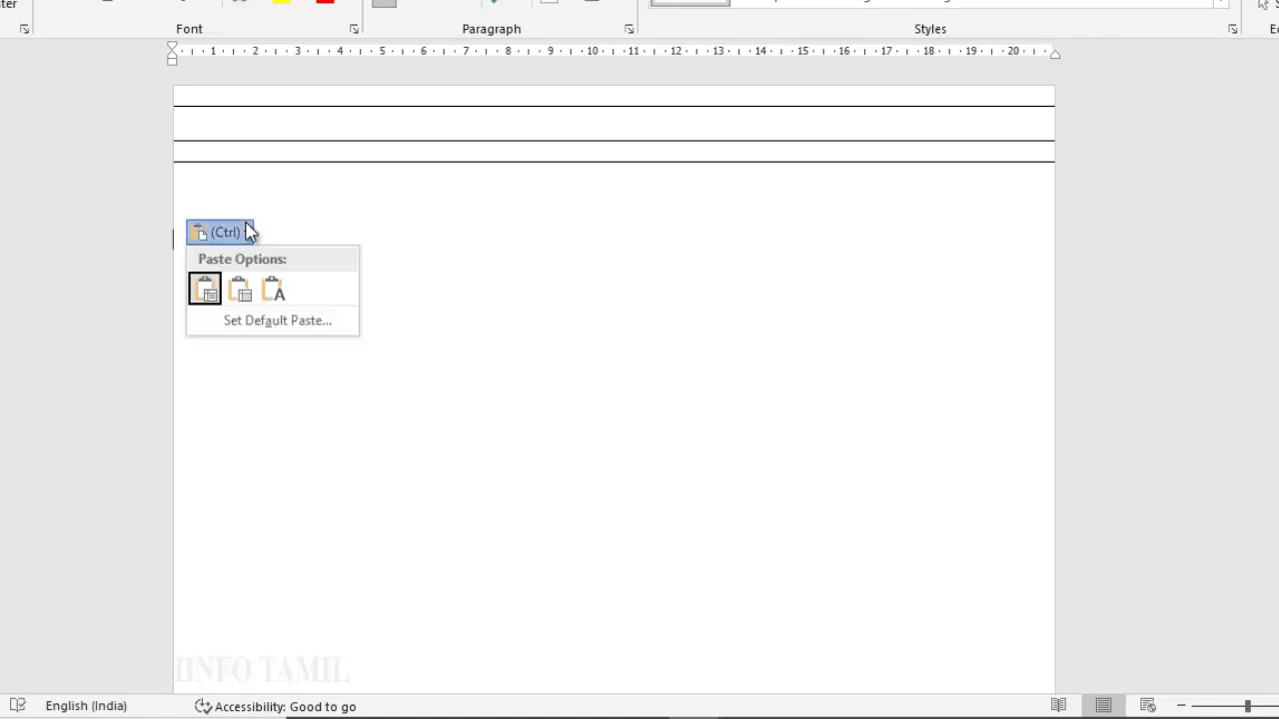
left_click(240, 291)
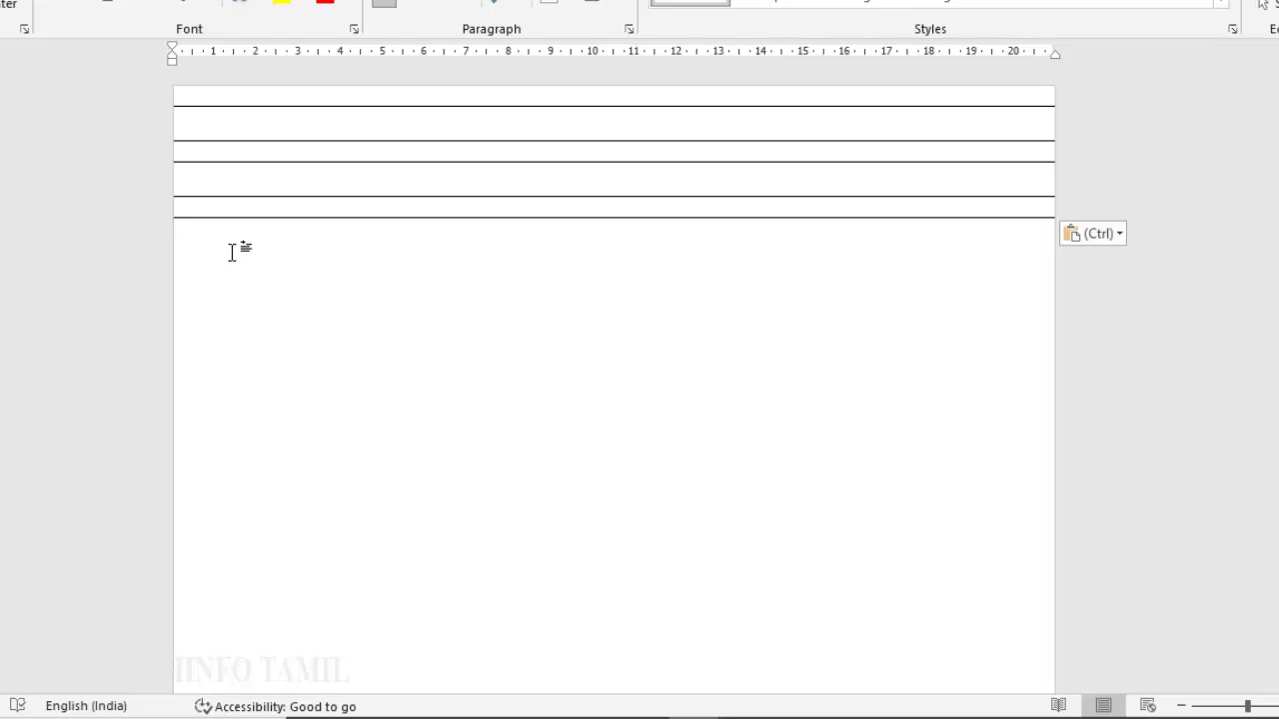
left_click_drag(229, 257, 297, 100)
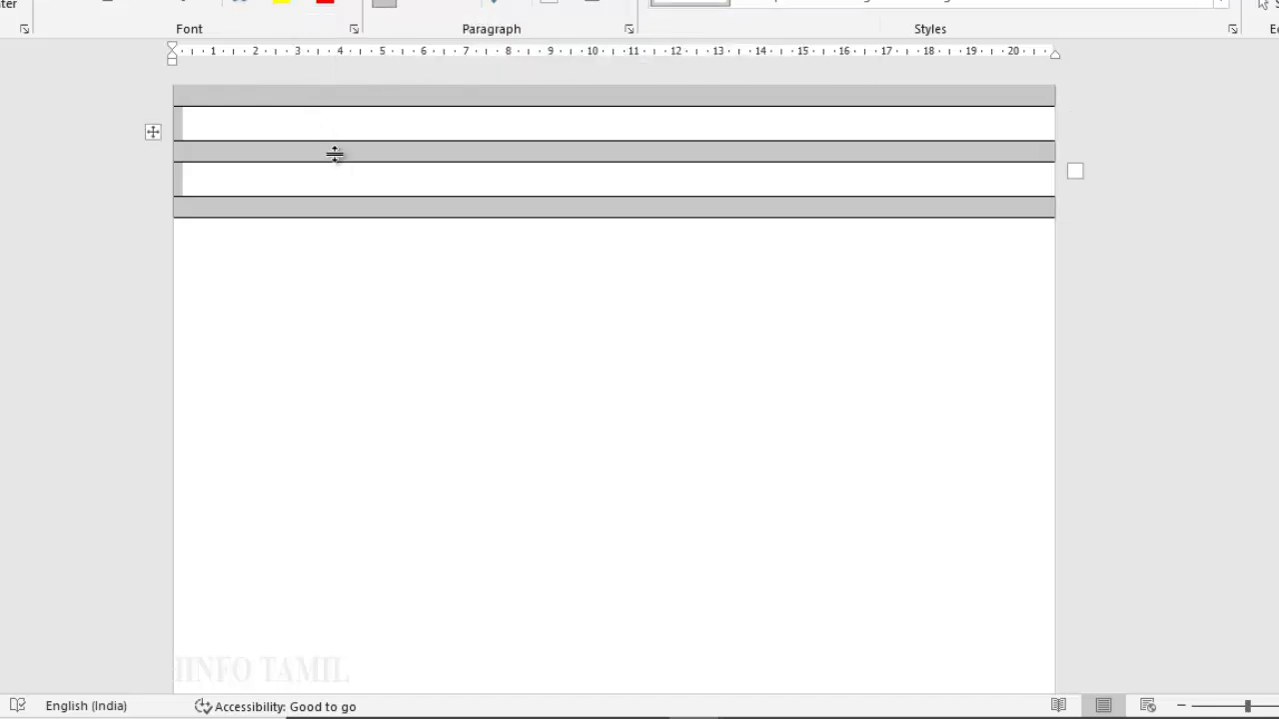
Step: Paste ruled rows repeatedly until the table reaches the bottom of the page
left_click(205, 241)
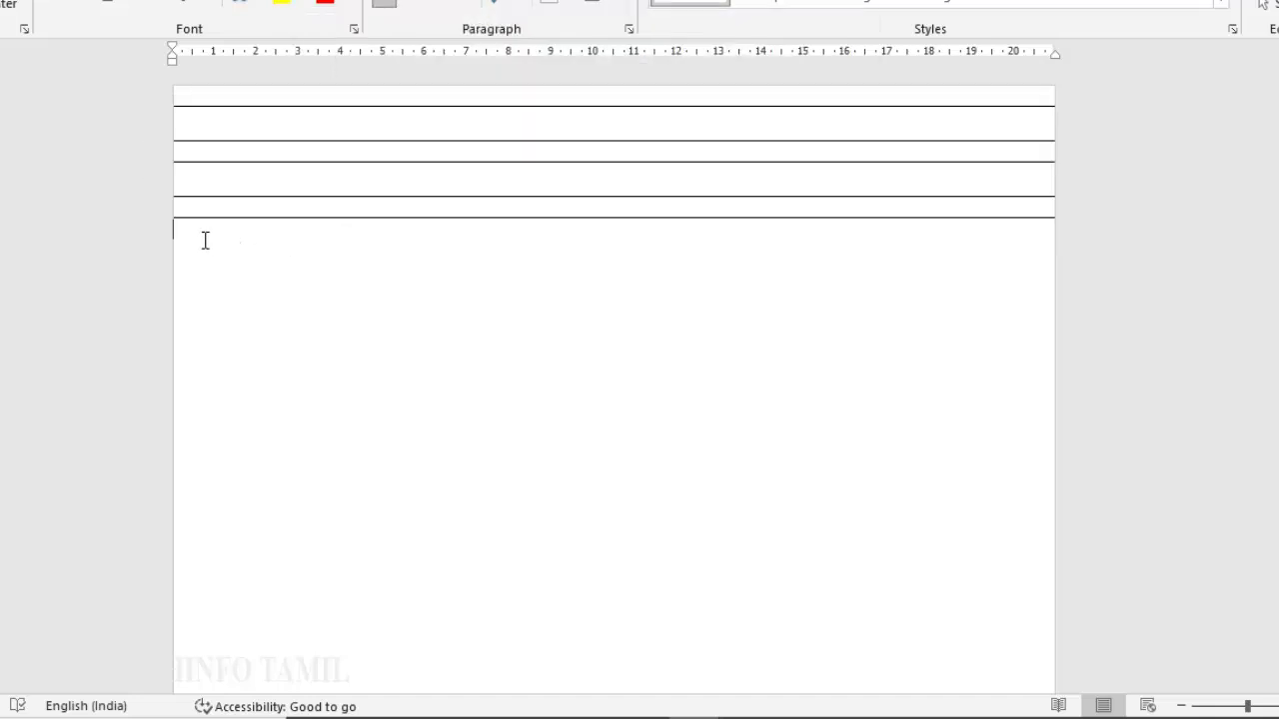
key("ctrl+v")
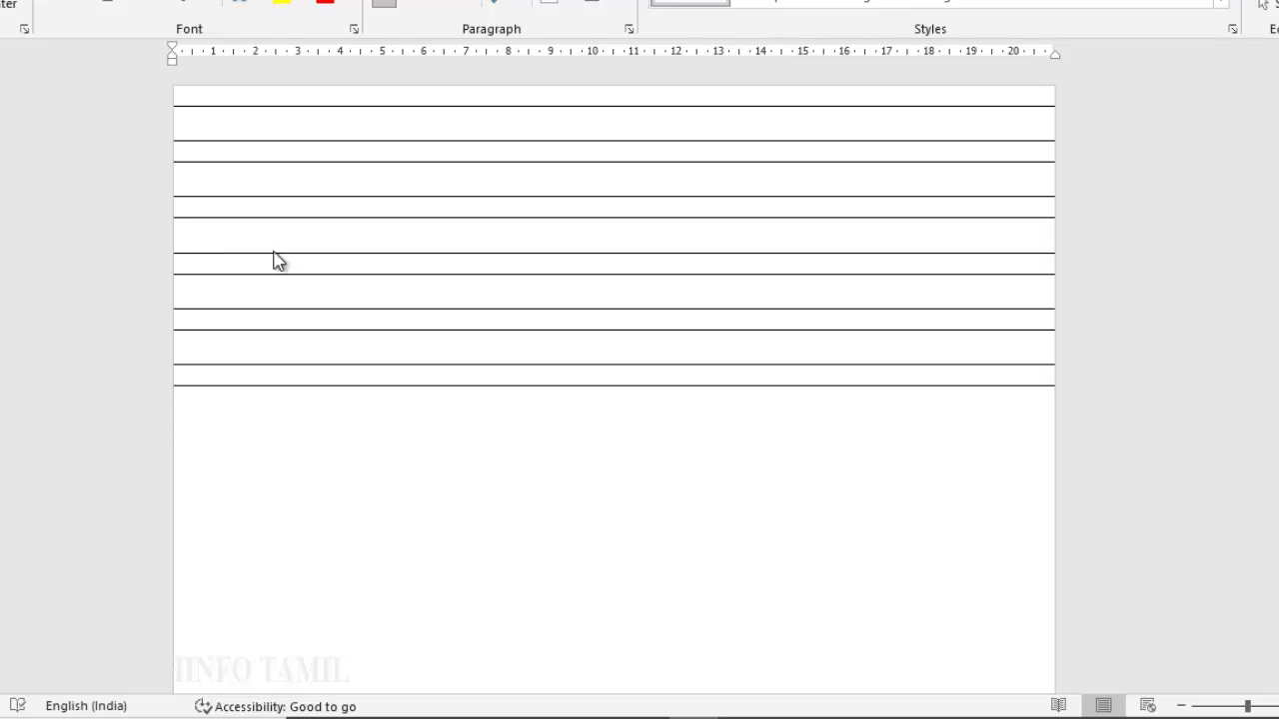
key("ctrl+v")
key("ctrl+v")
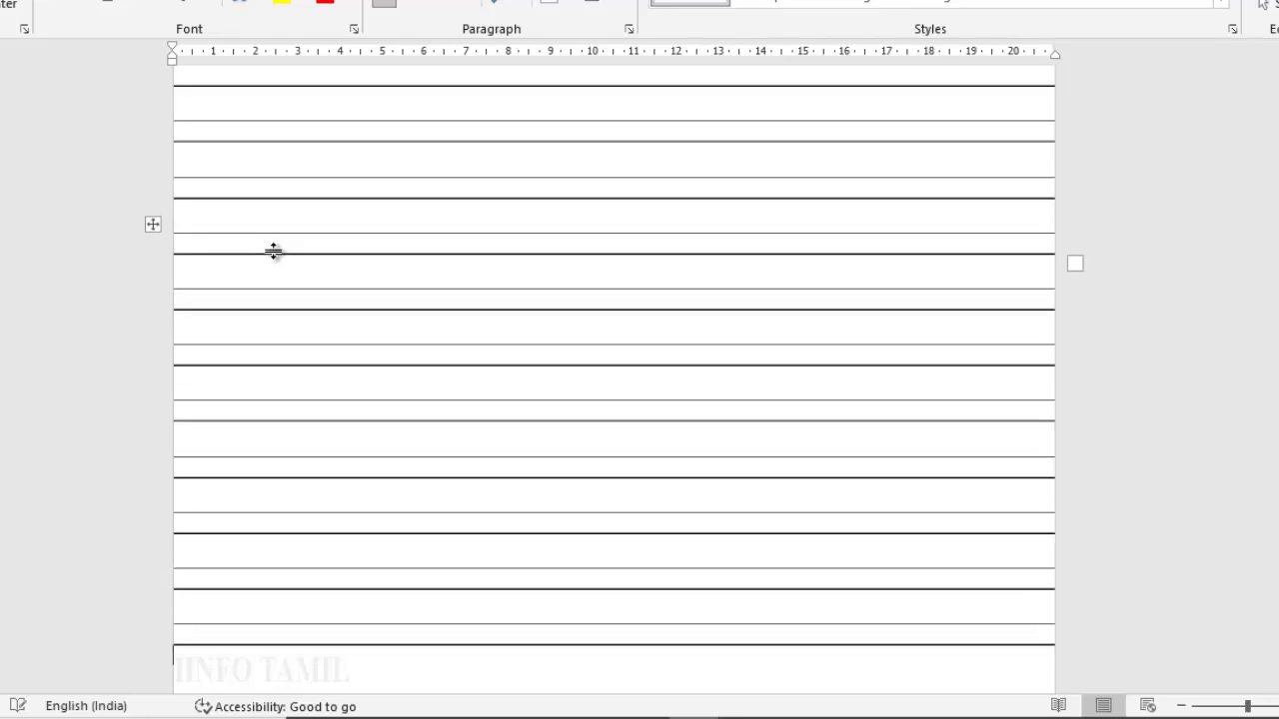
key("ctrl+v")
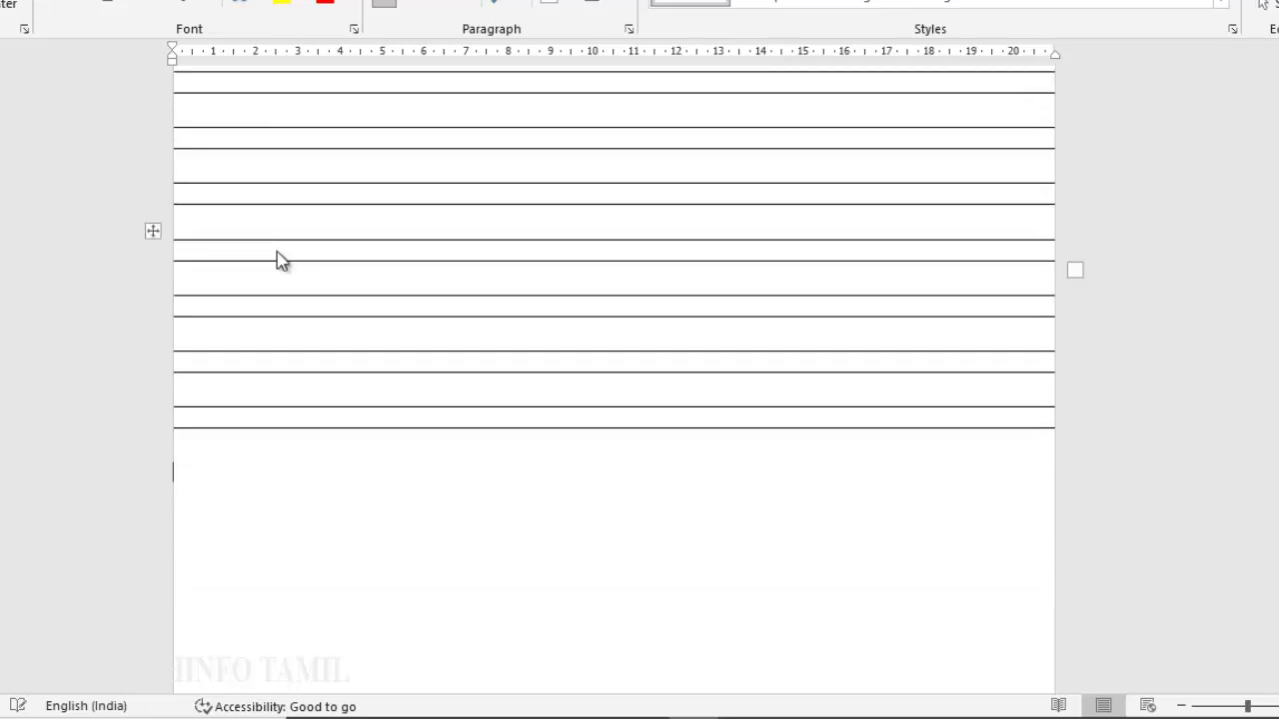
key("ctrl+v")
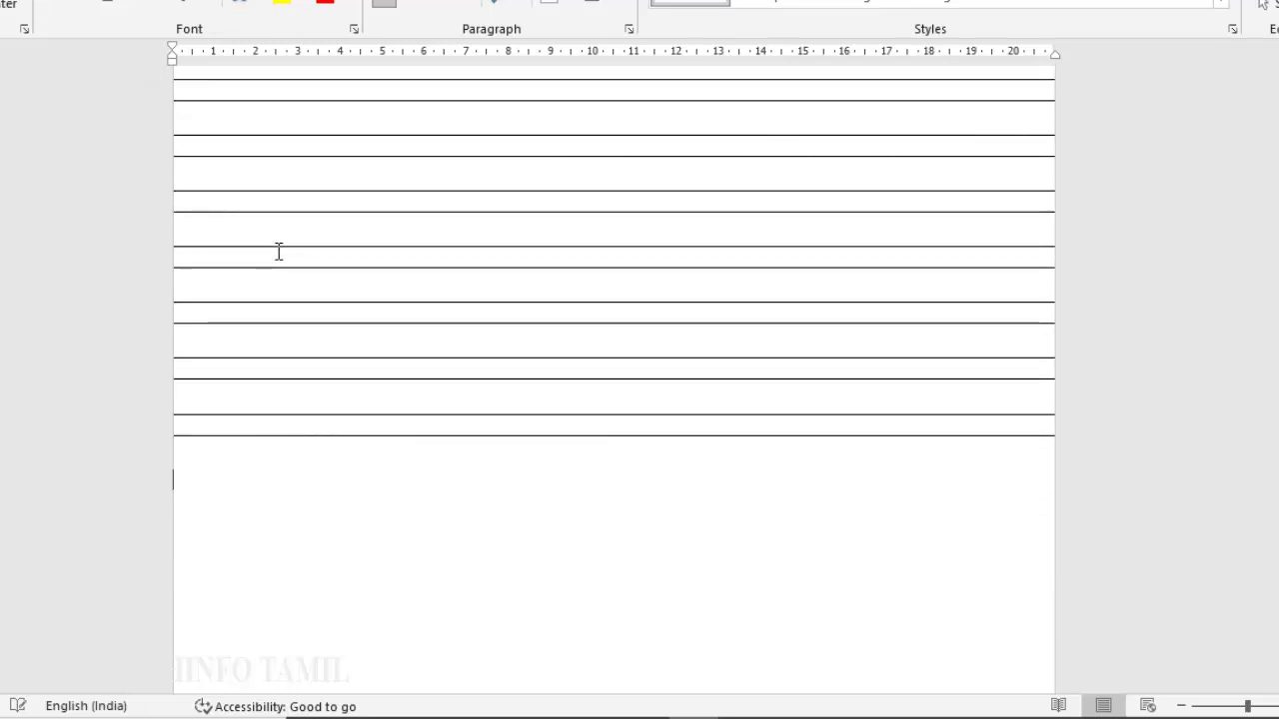
key("ctrl+v")
key("ctrl+v")
key("Return")
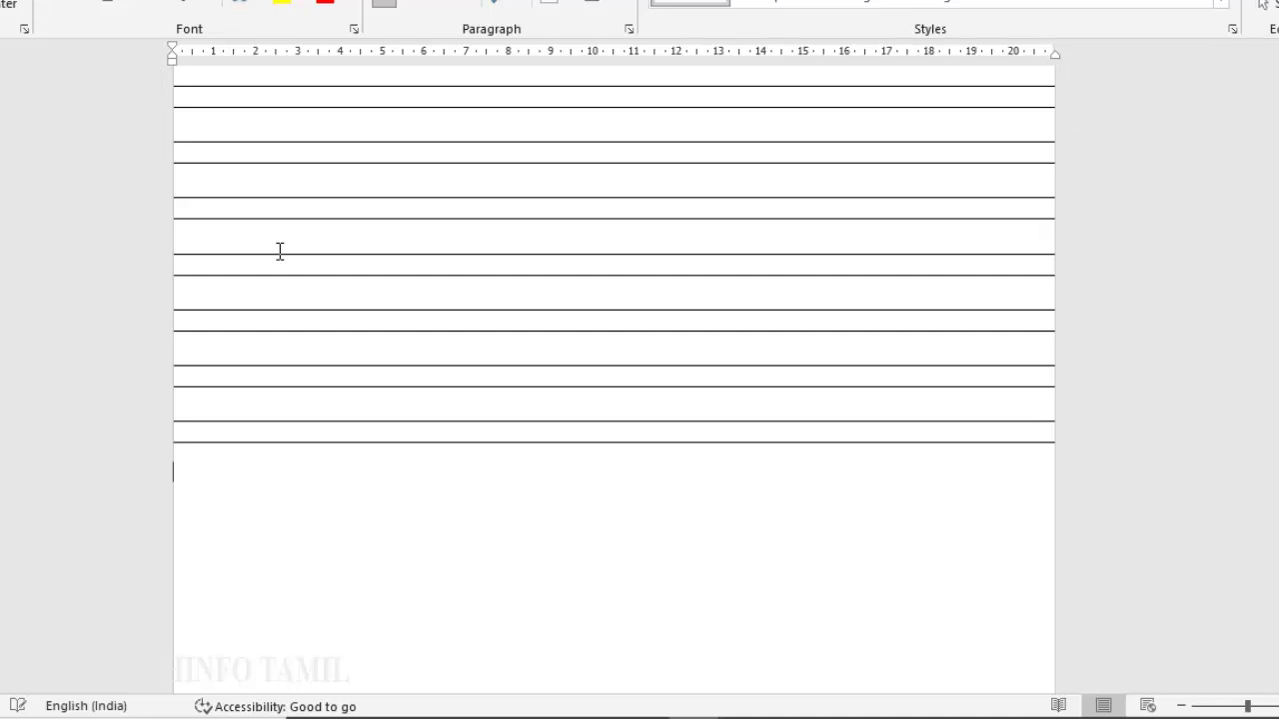
key("ctrl+v")
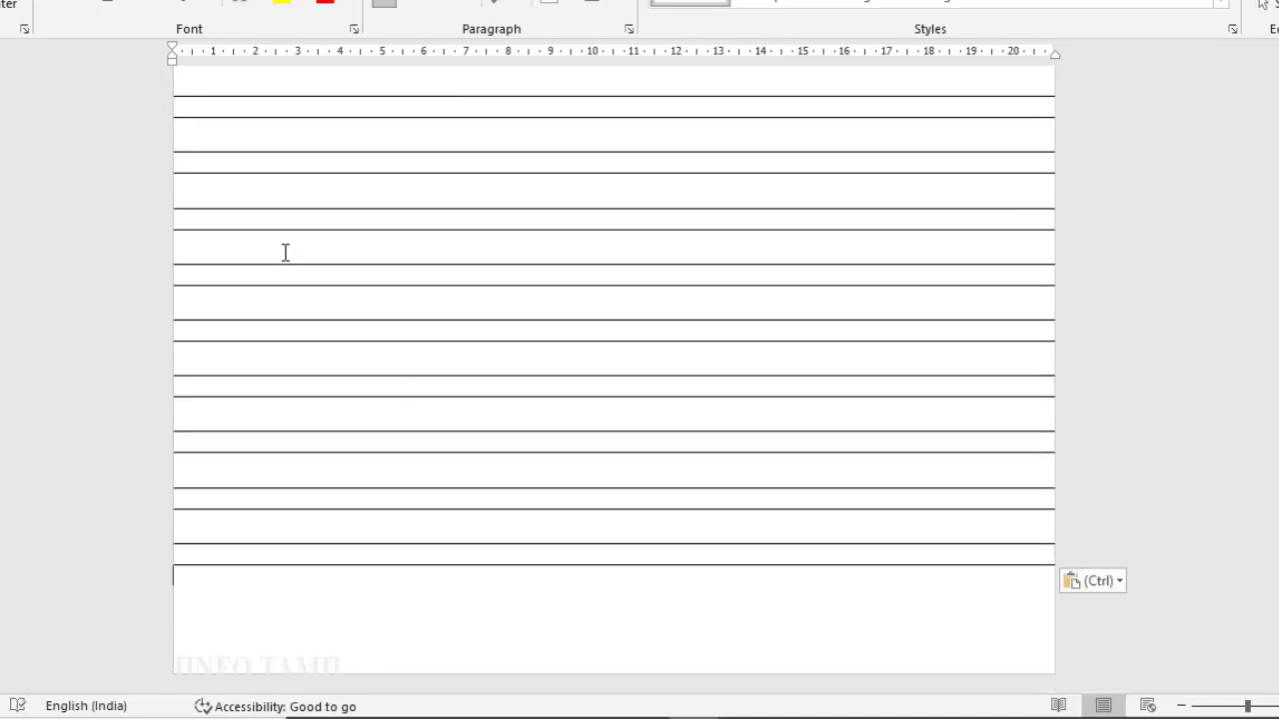
key("Return")
key("ctrl+v")
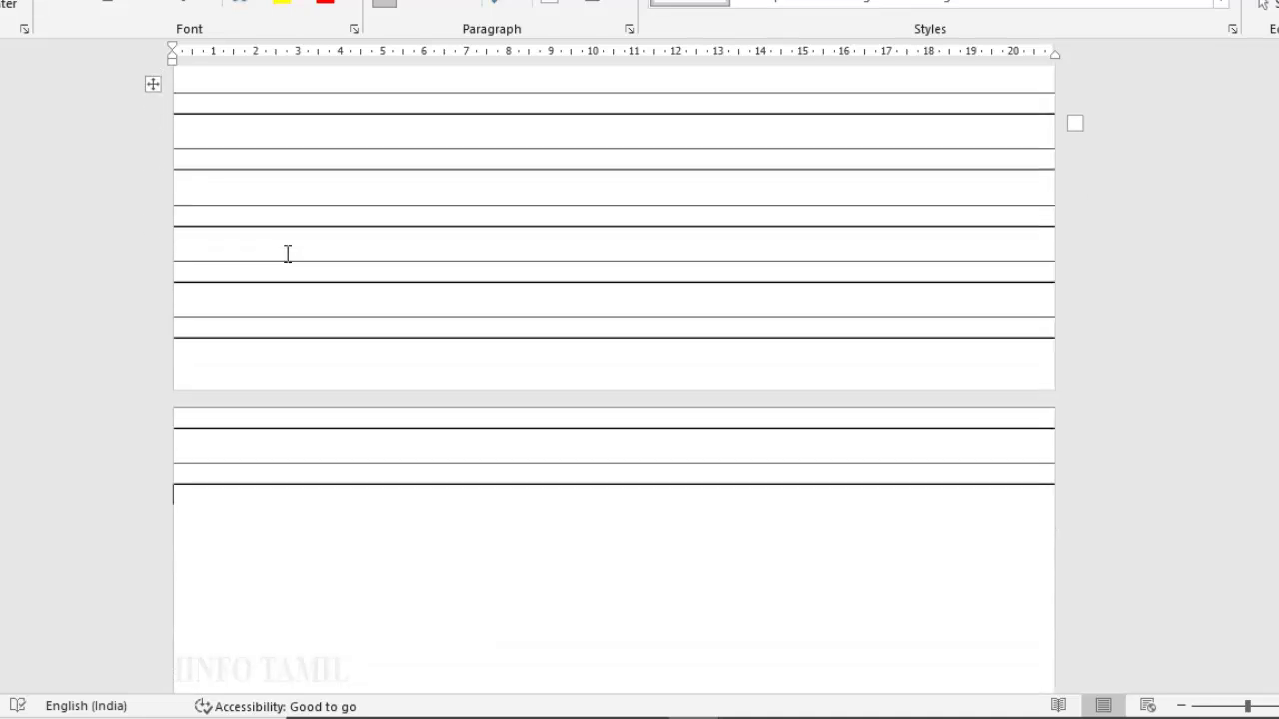
key("ctrl+v")
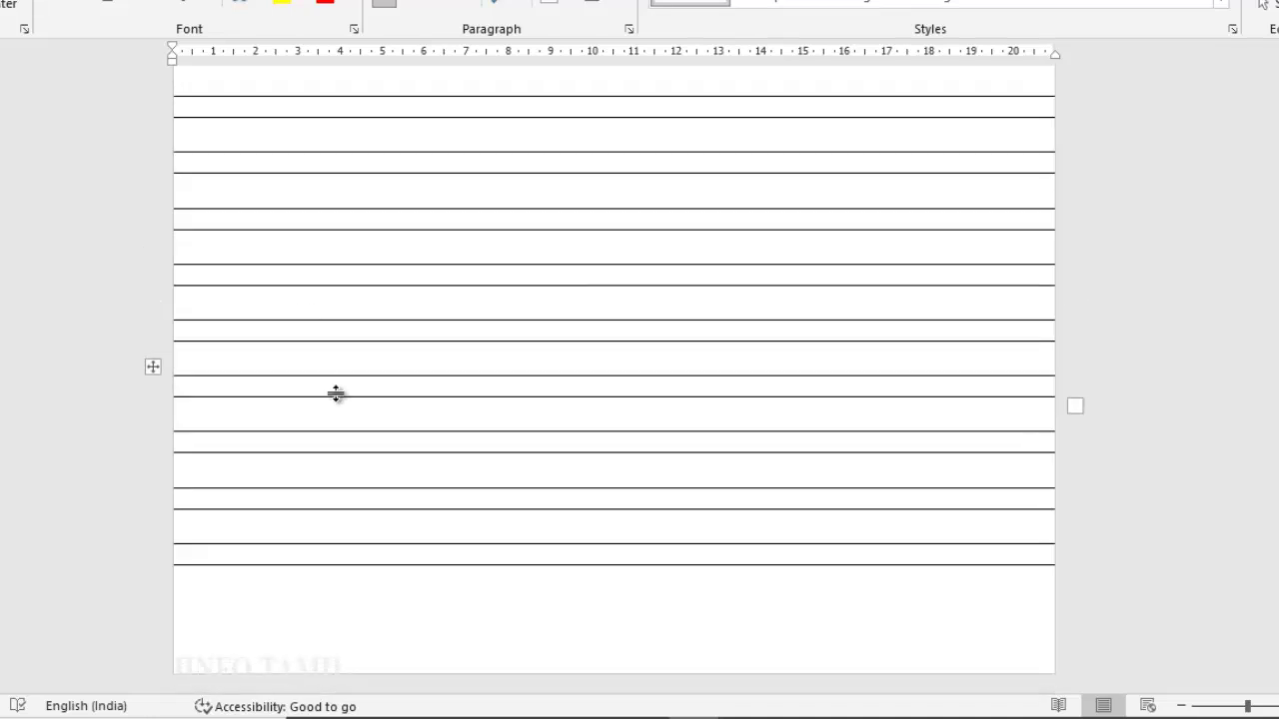
key("ctrl+v")
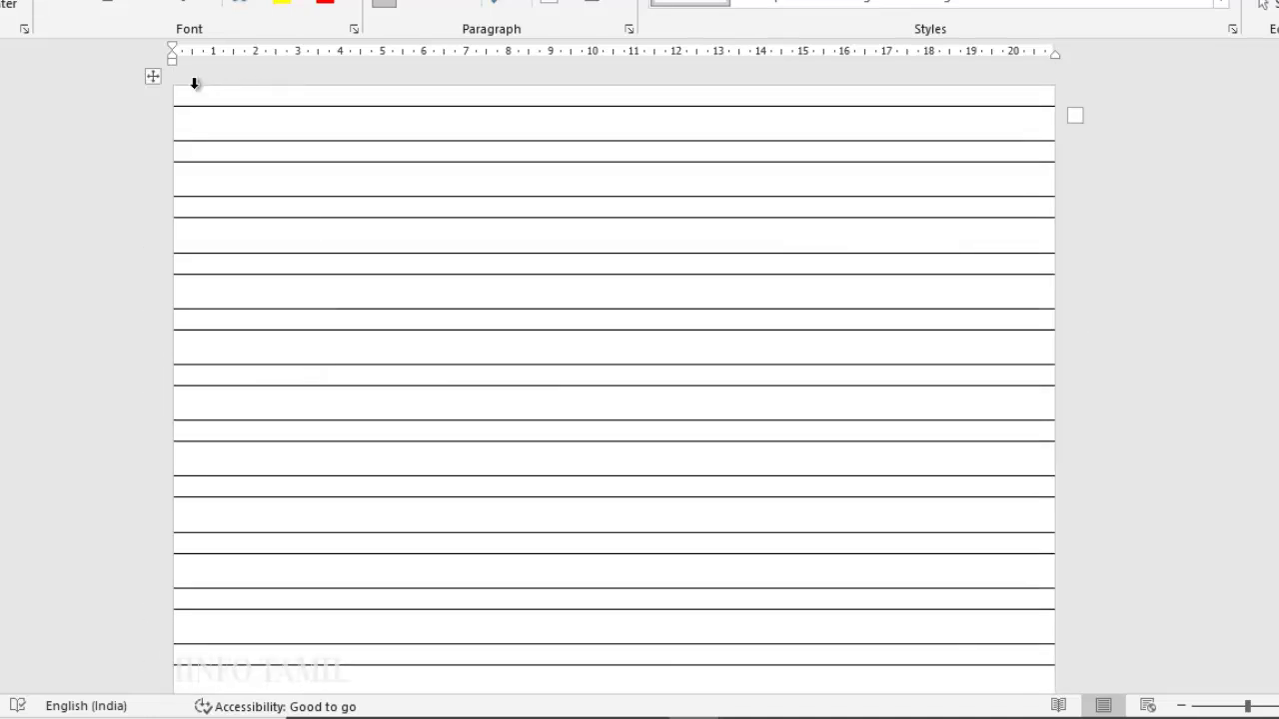
Step: Make the first row taller to leave a blank band above the ruled lines
left_click(194, 90)
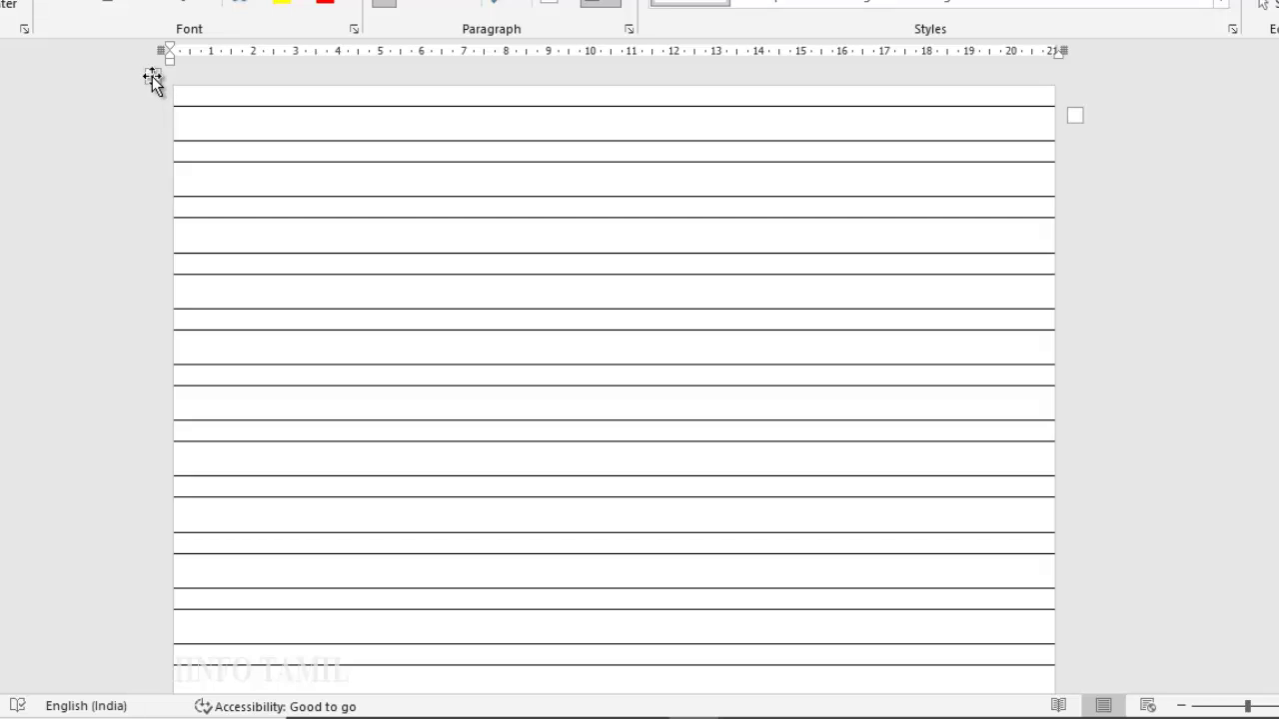
left_click(152, 75)
key("shift+Delete")
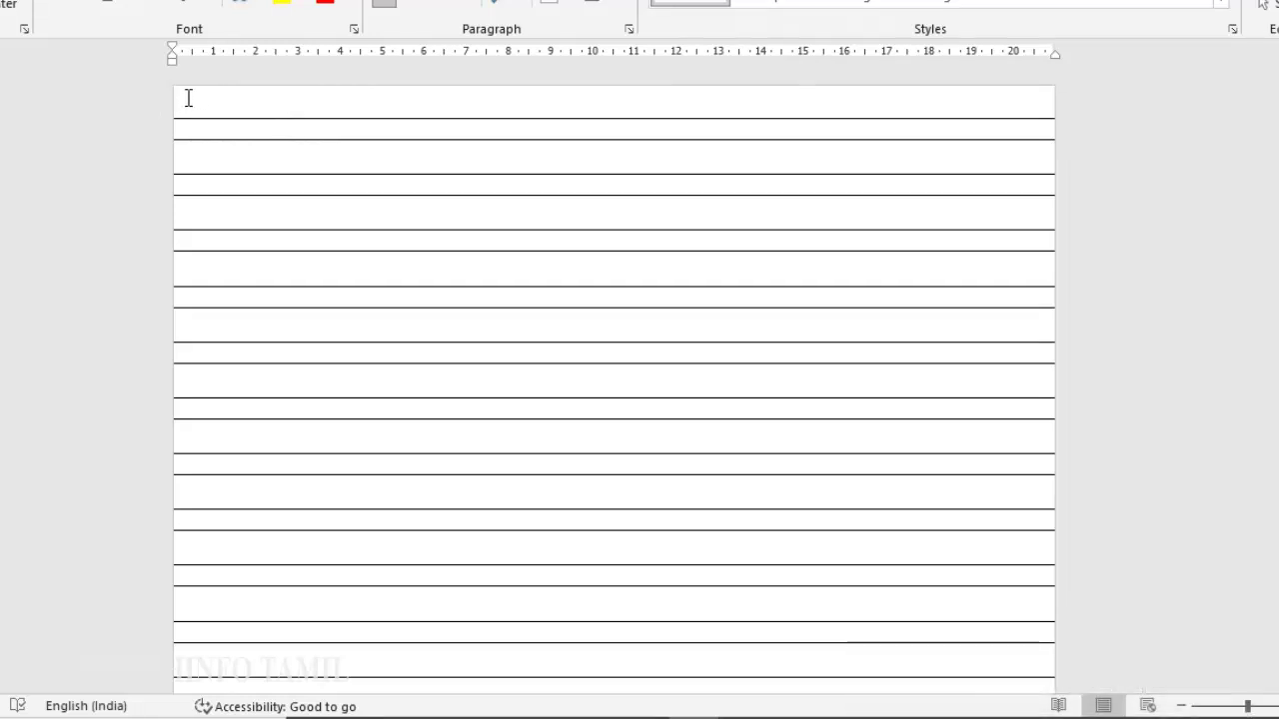
key("Return")
key("Return")
key("Return")
key("Return")
key("Return")
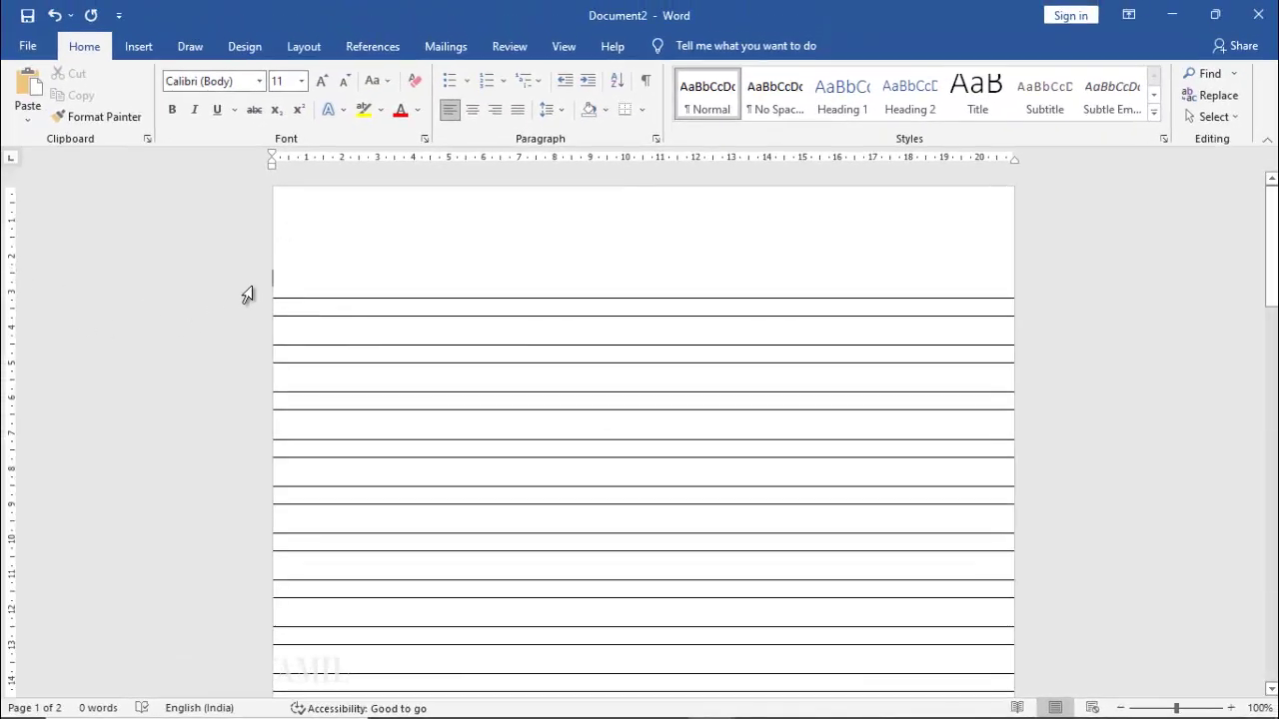
Step: Heighten the top band by one line and delete the row that spilled onto page 2
key("Return")
scroll(535, 288, "down", 10)
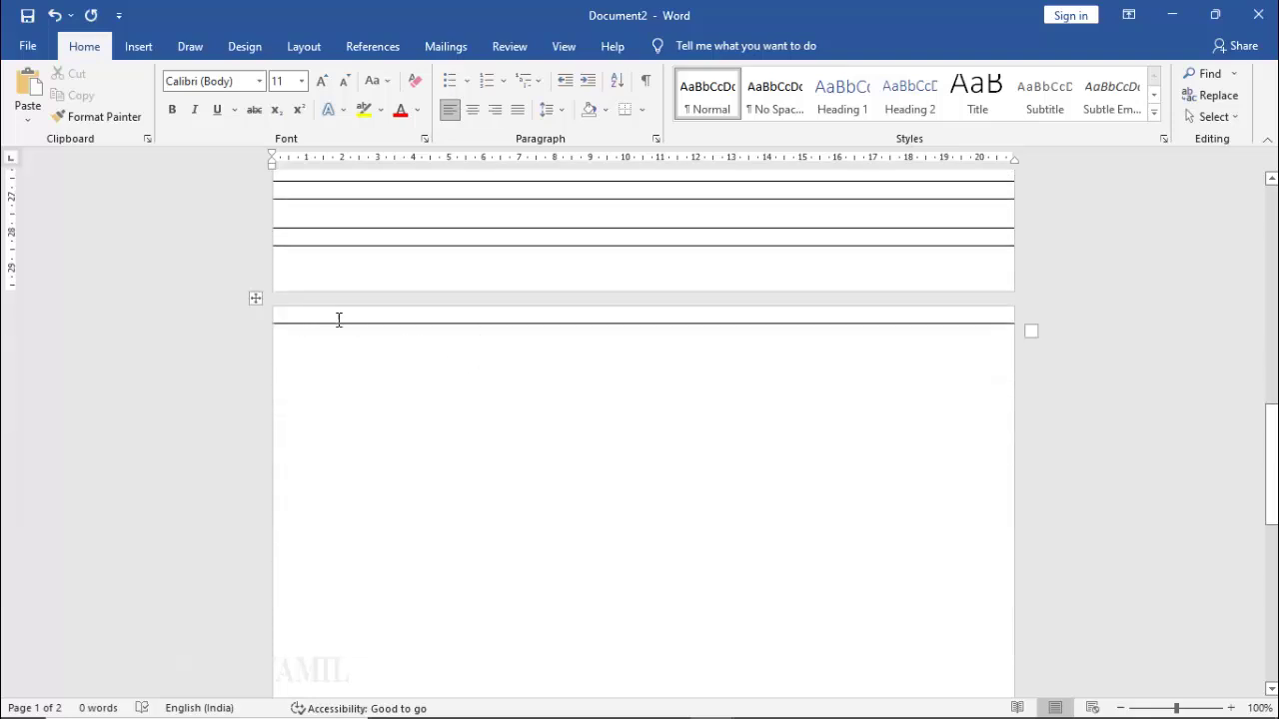
scroll(339, 320, "up", 8)
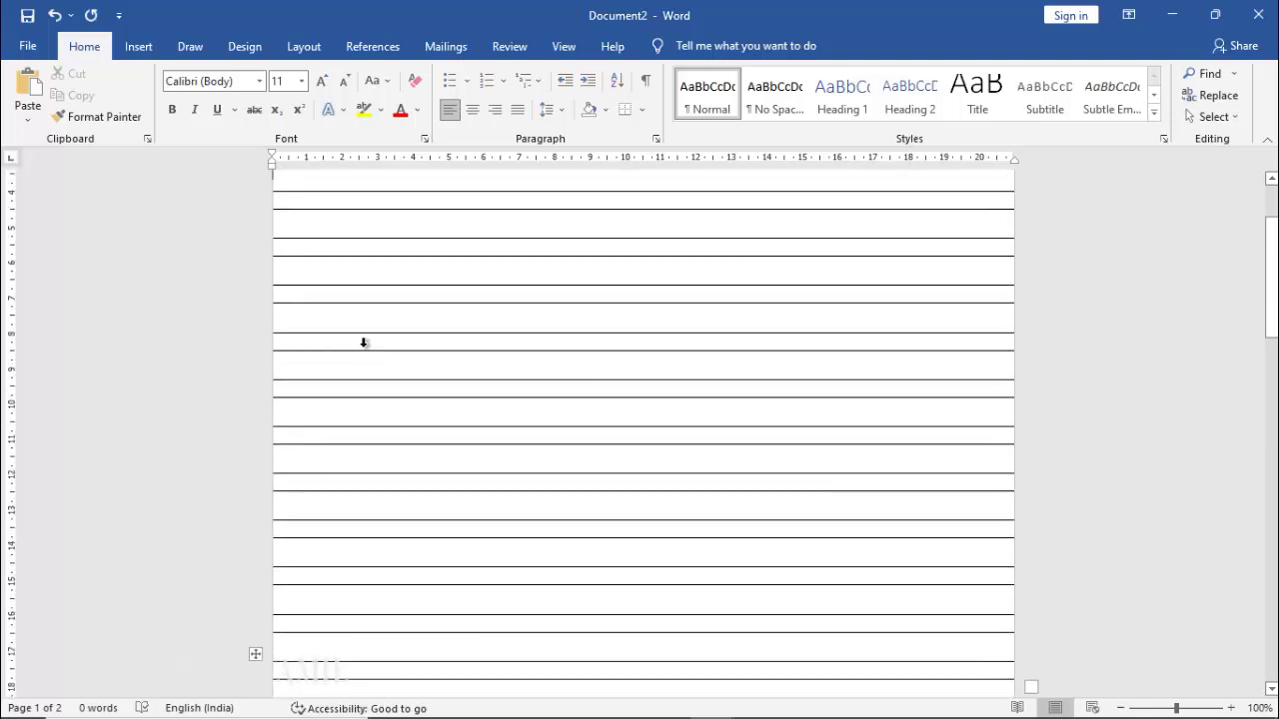
scroll(364, 343, "down", 8)
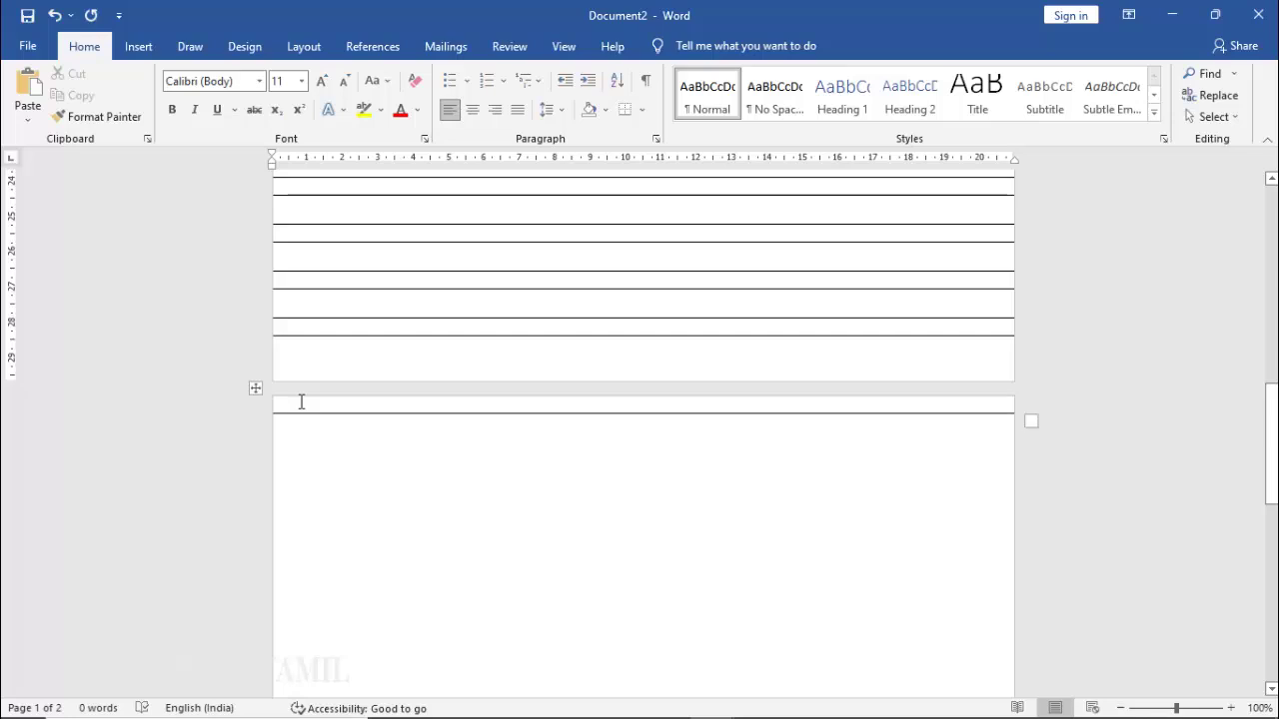
left_click(300, 402)
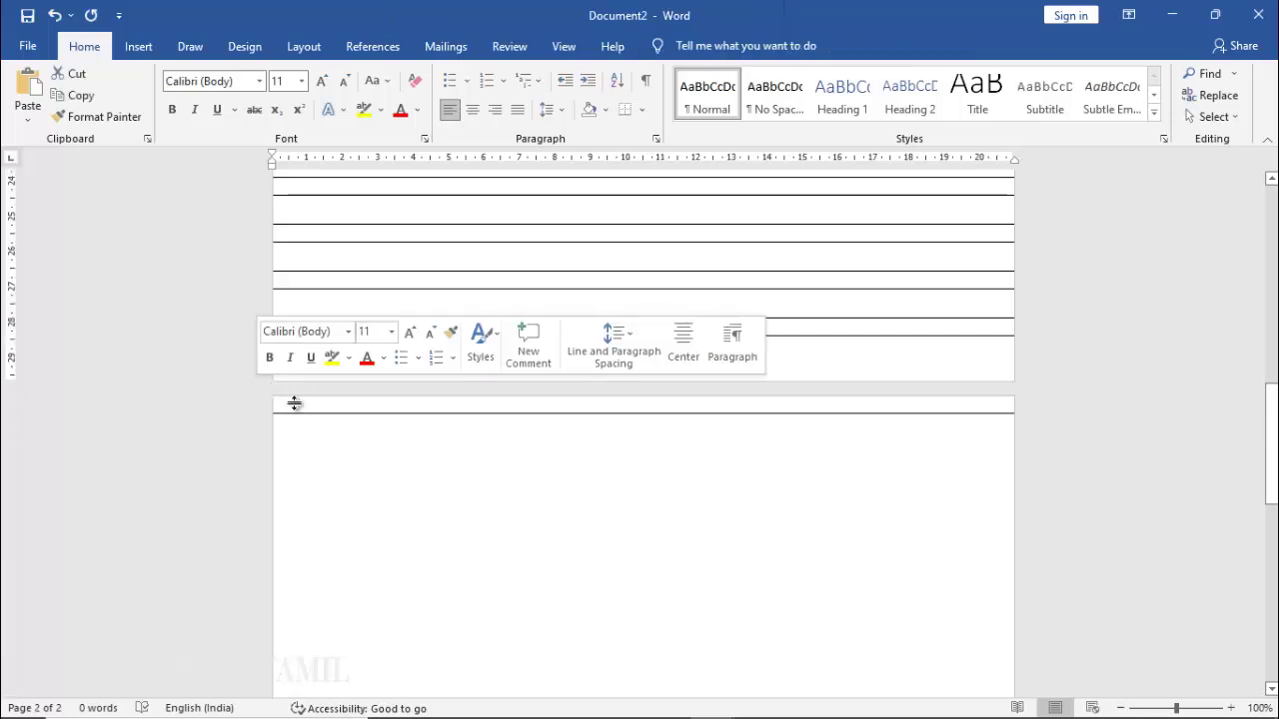
right_click(346, 401)
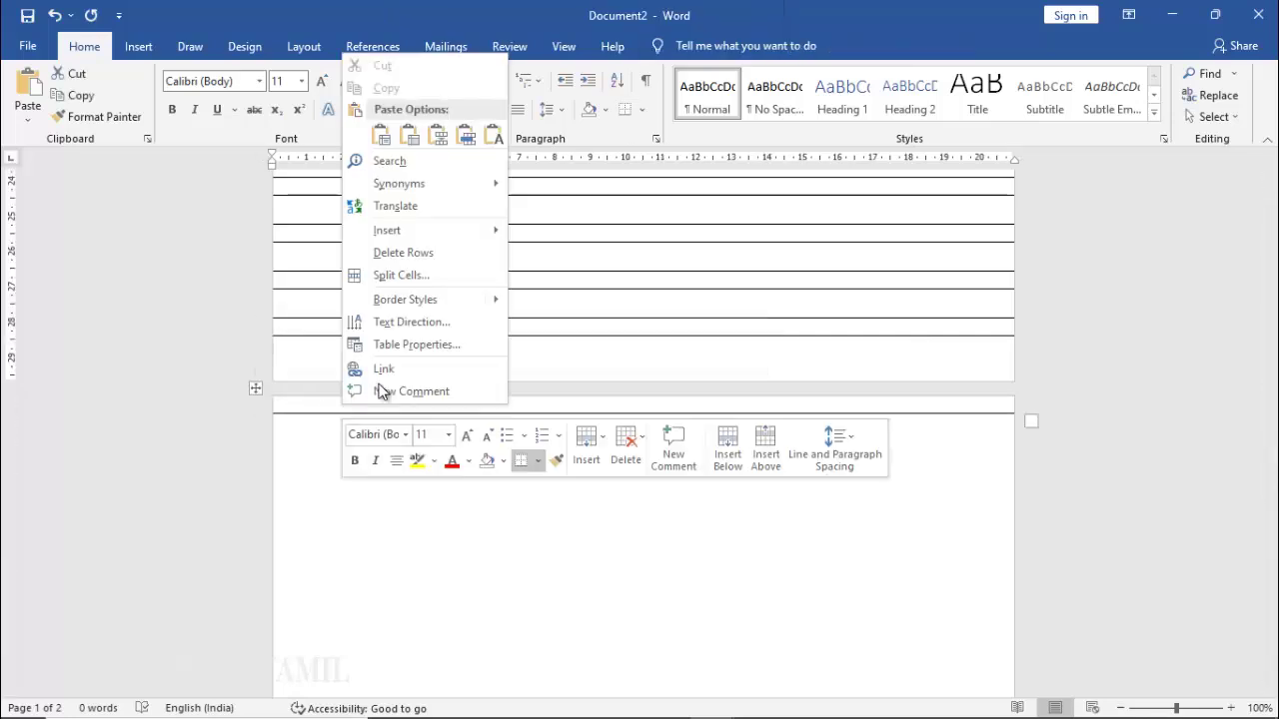
left_click(429, 262)
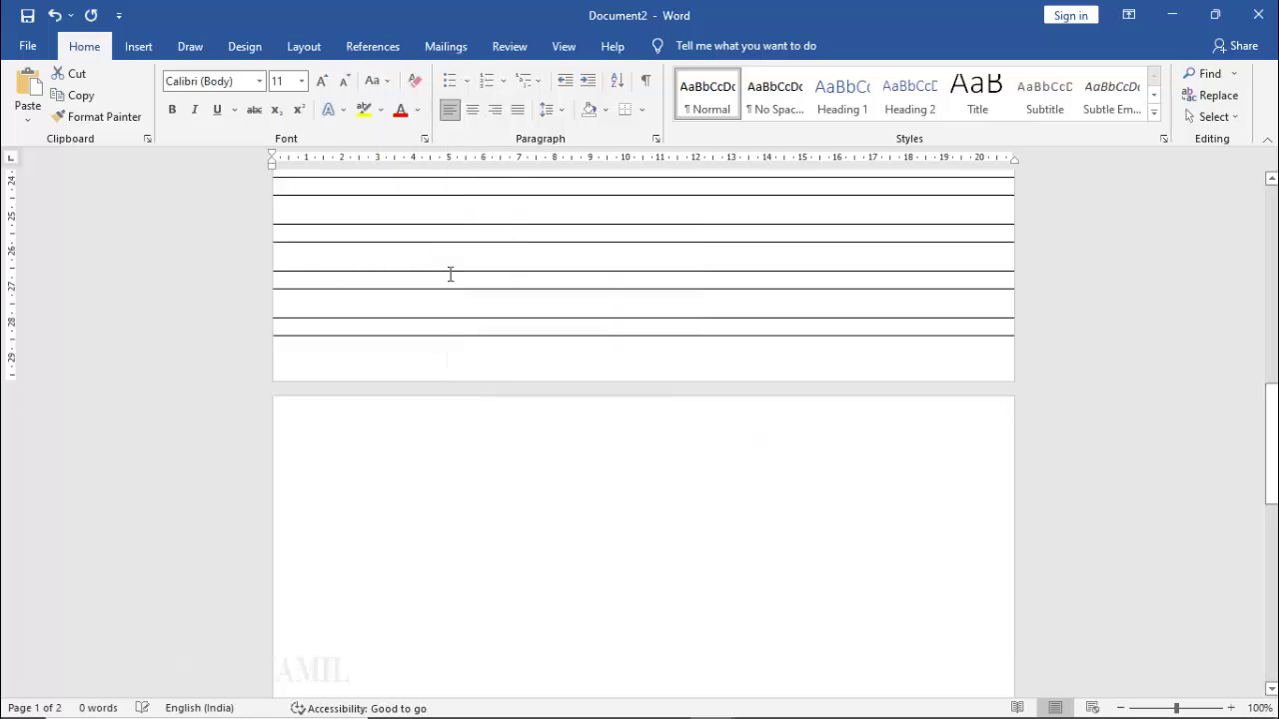
Step: Delete the table's last row and remove the leftover empty second page
right_click(391, 325)
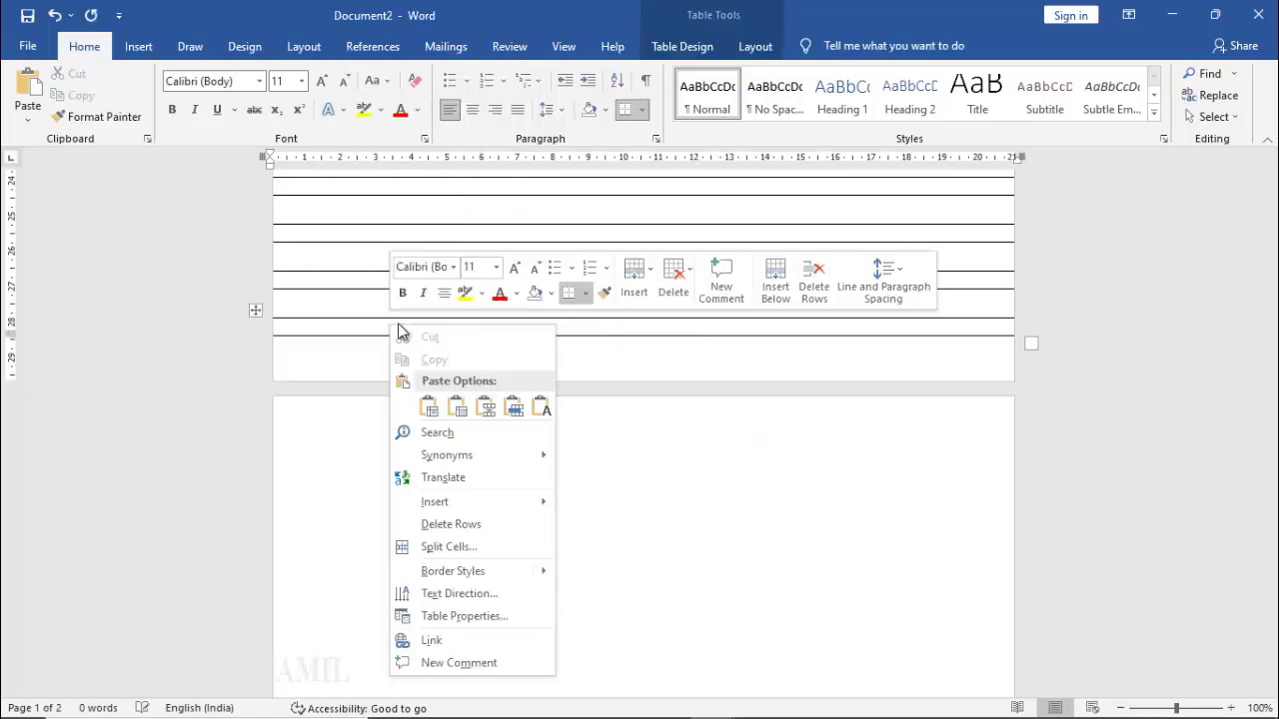
left_click(484, 524)
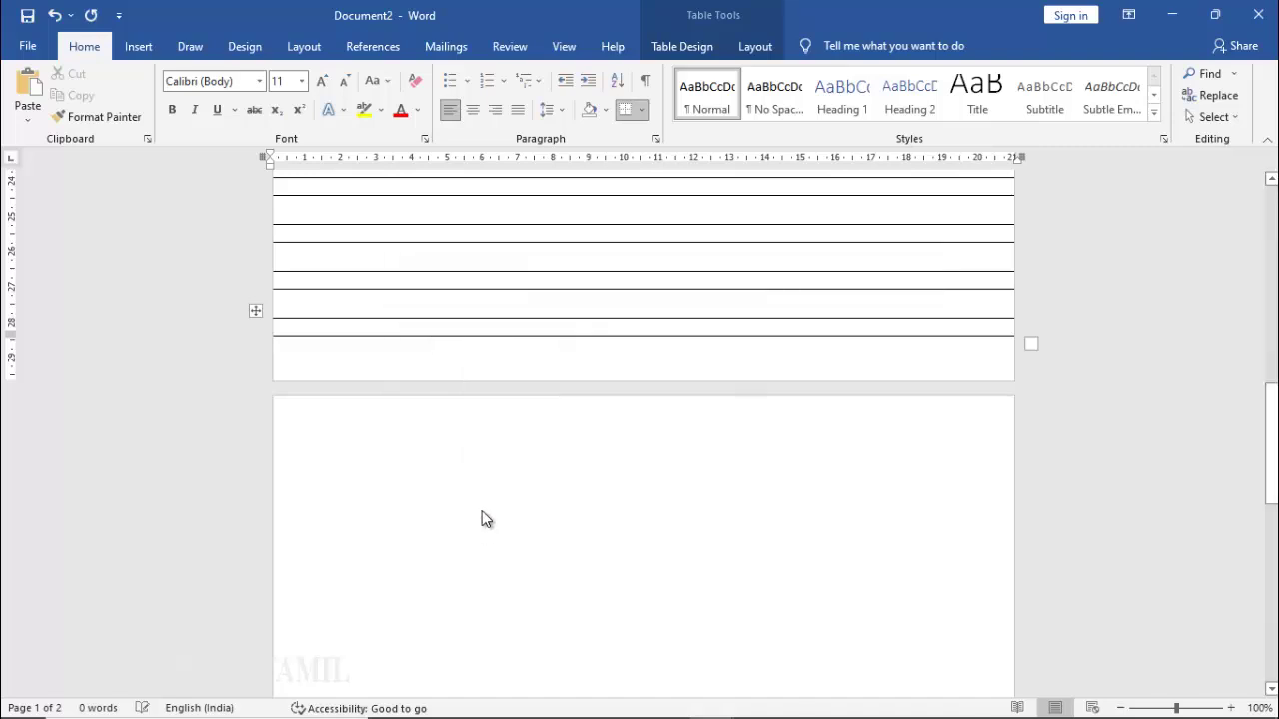
scroll(443, 331, "up", 3)
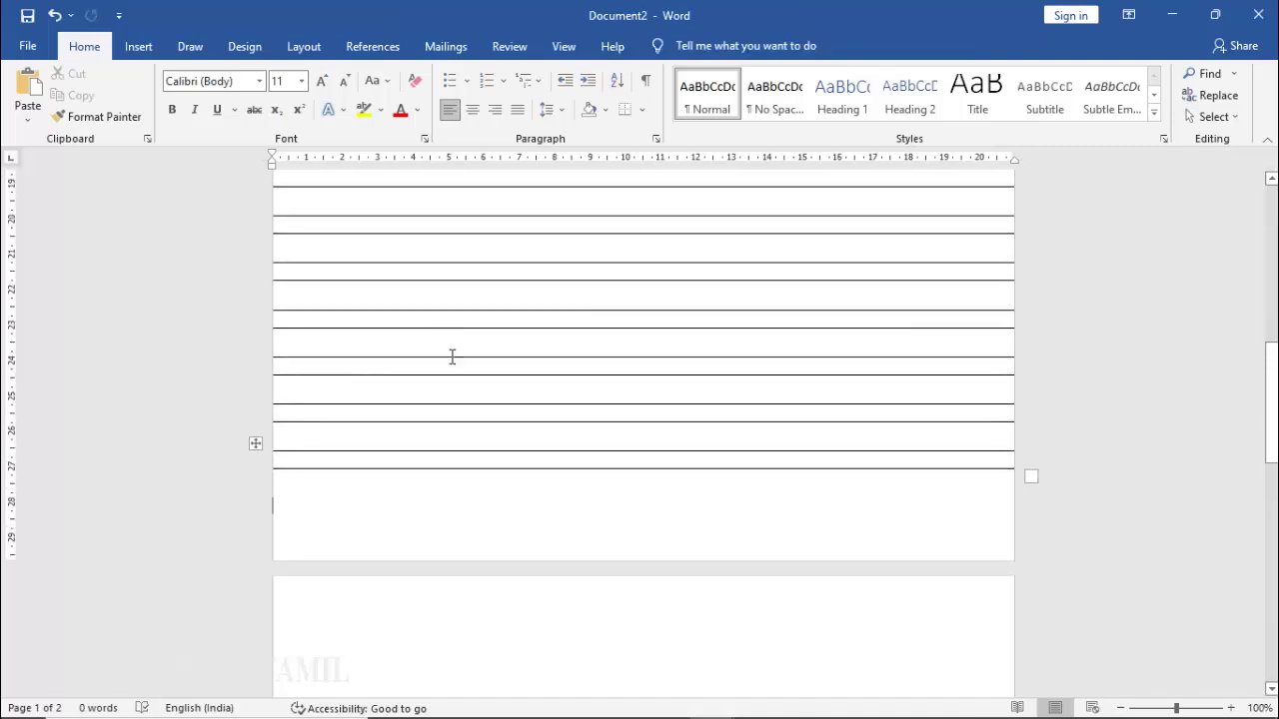
key("ctrl+z")
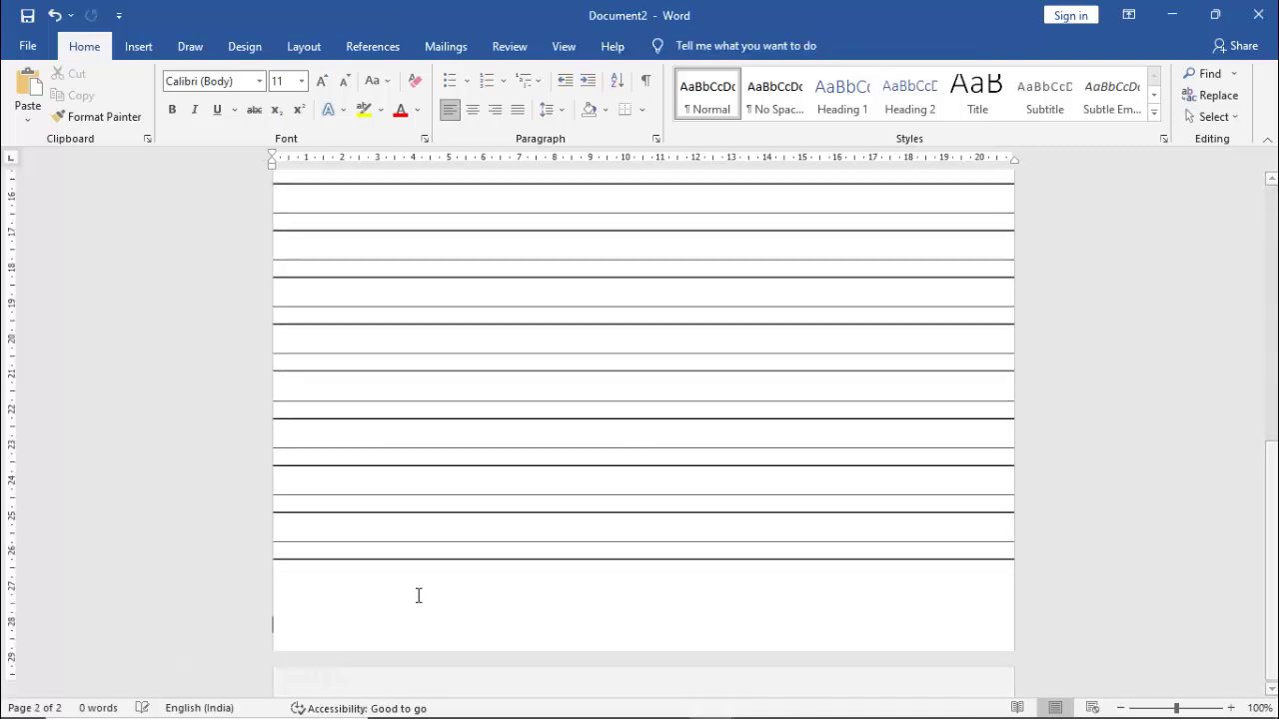
scroll(445, 559, "up", 3)
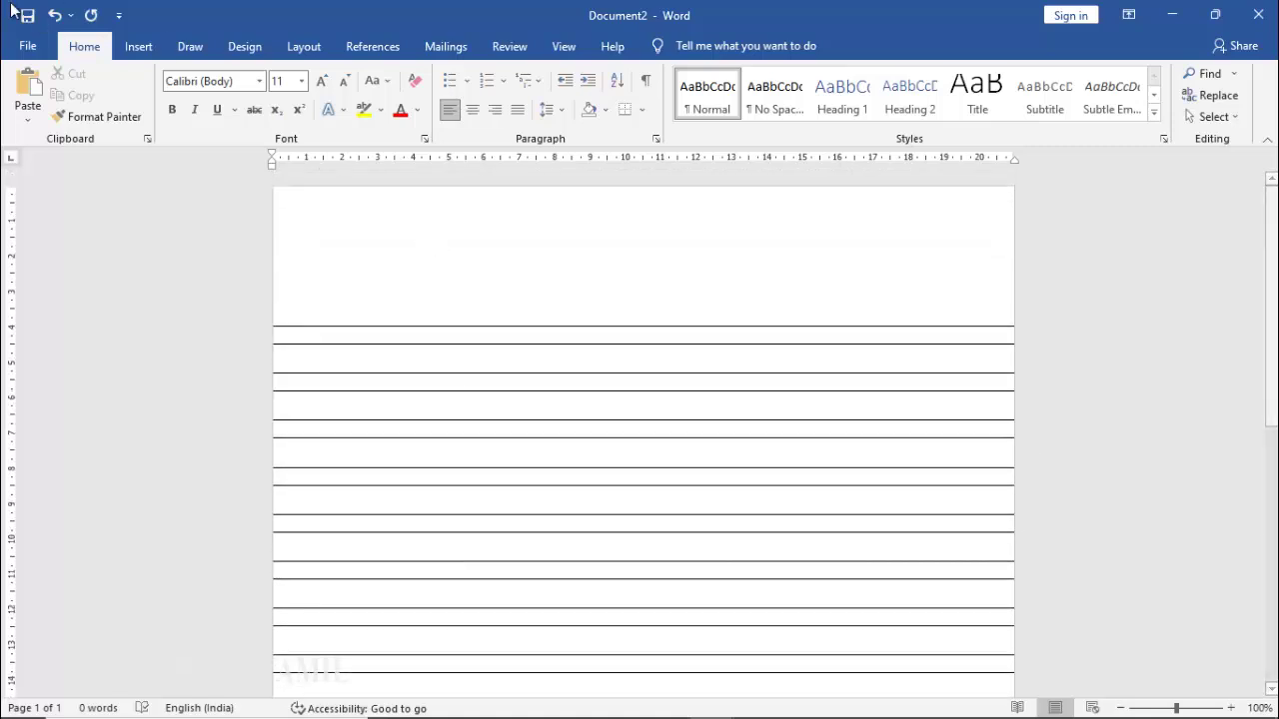
Step: Draw a straight horizontal line across the blank top band of the page
left_click(139, 48)
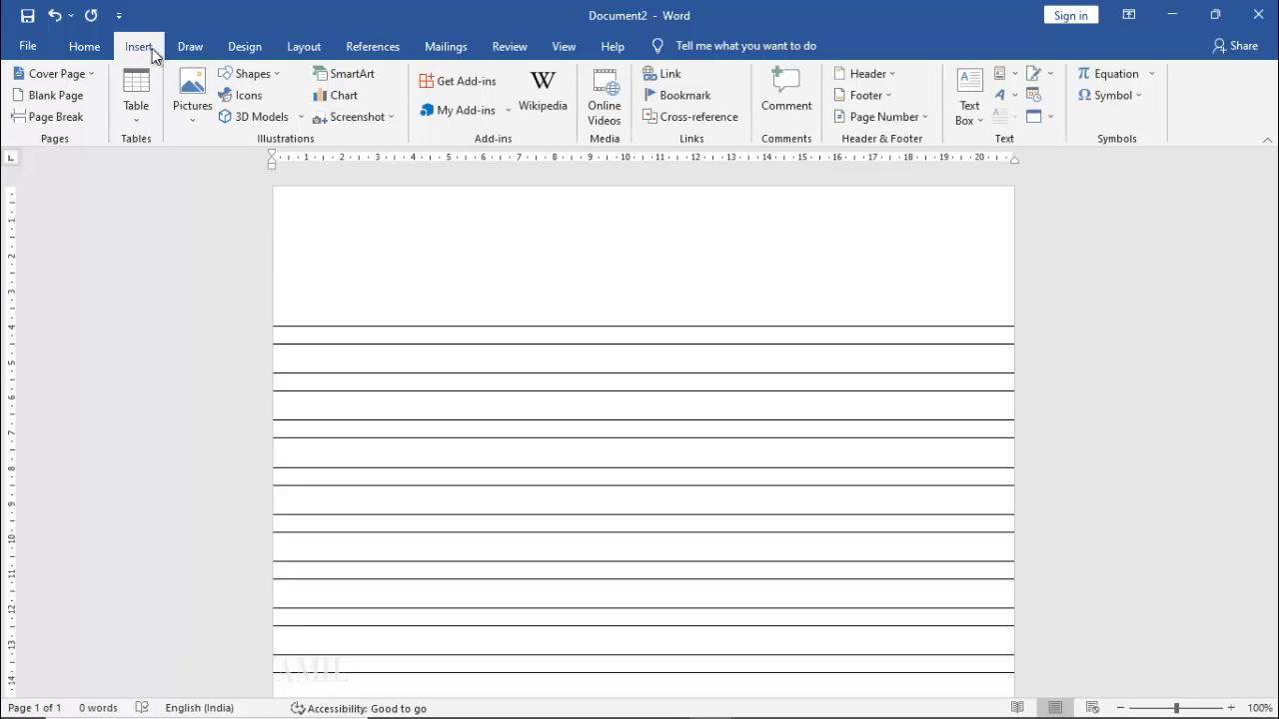
left_click(254, 73)
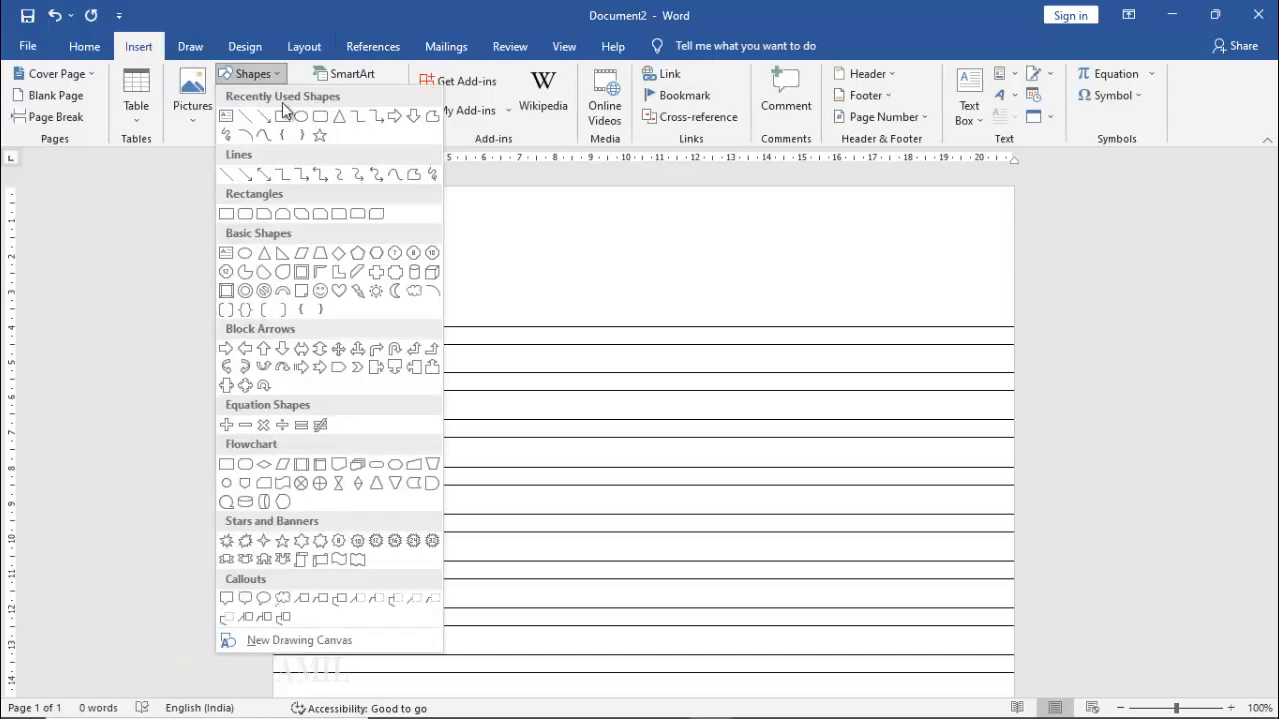
left_click(224, 177)
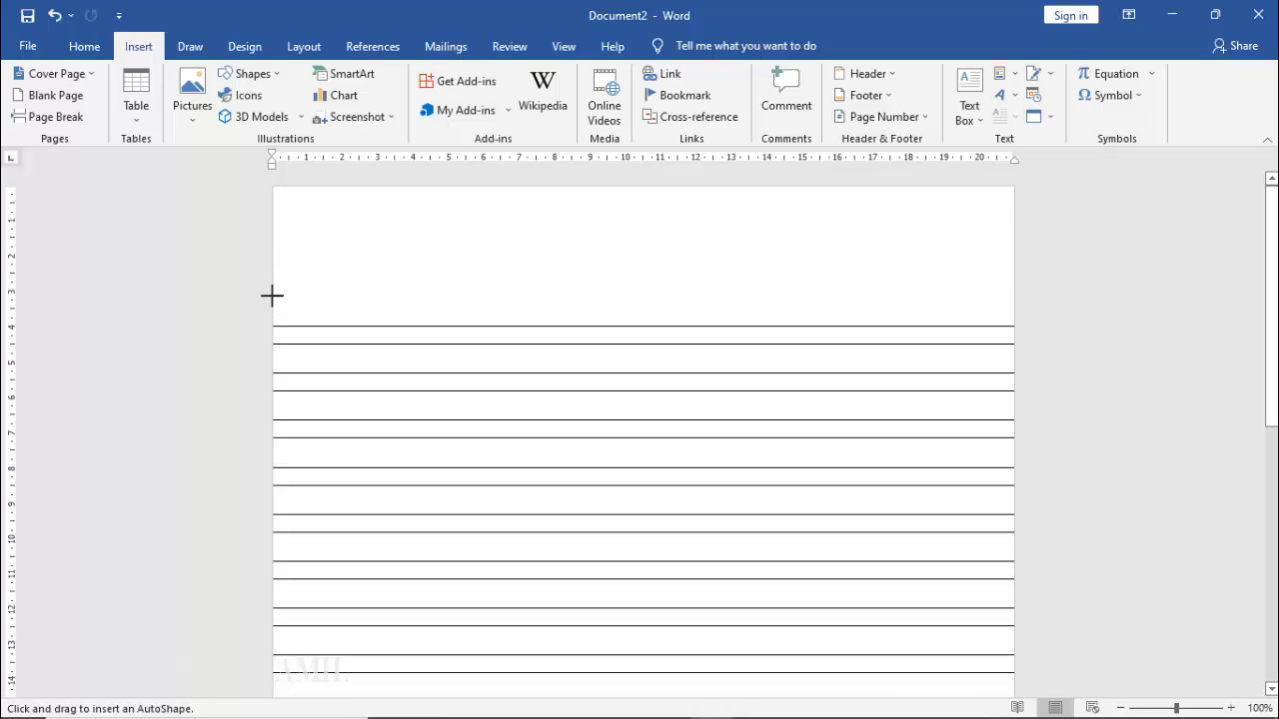
left_click_drag(274, 295, 729, 291)
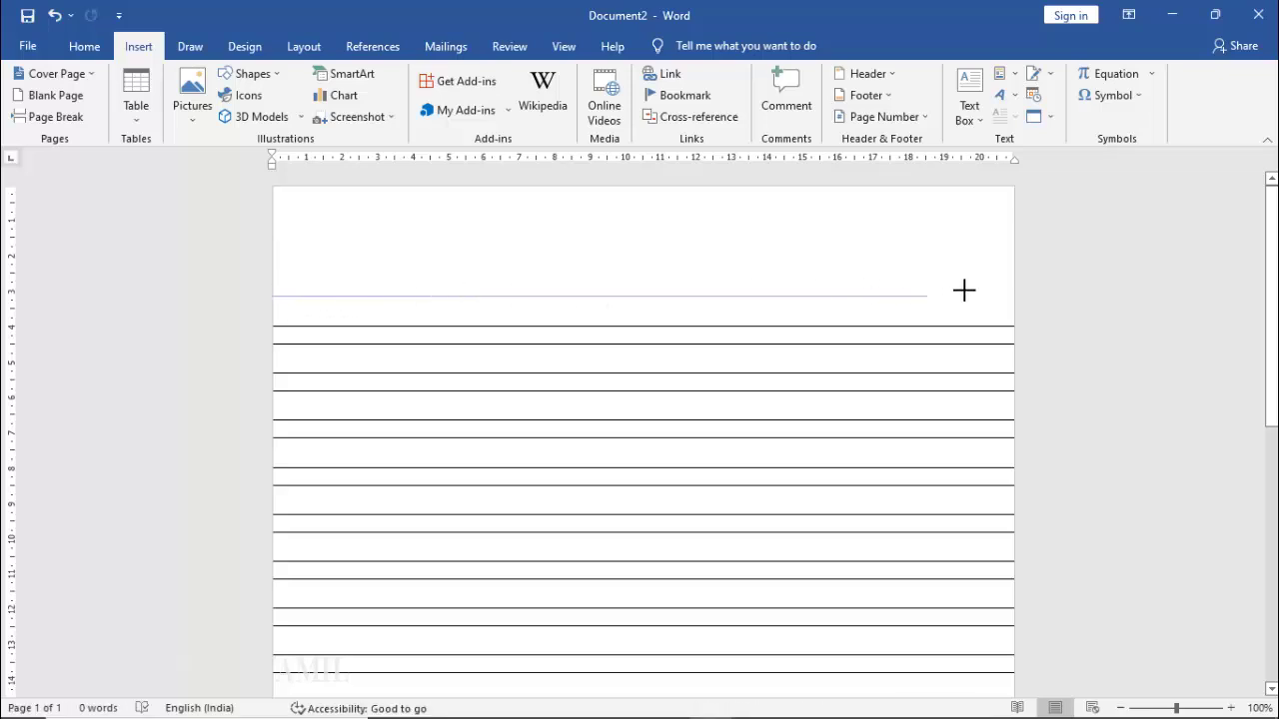
left_click_drag(1030, 292, 1029, 292)
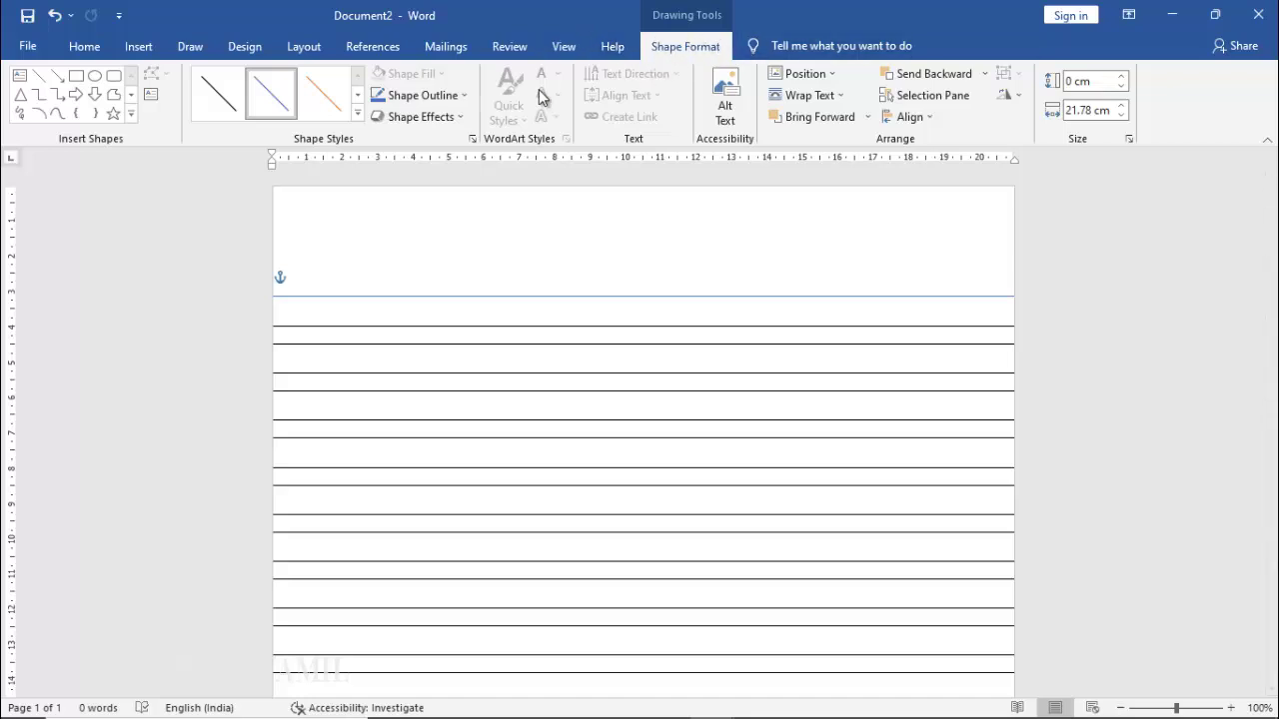
Step: Make the top line red with a 1 pt width
left_click(462, 100)
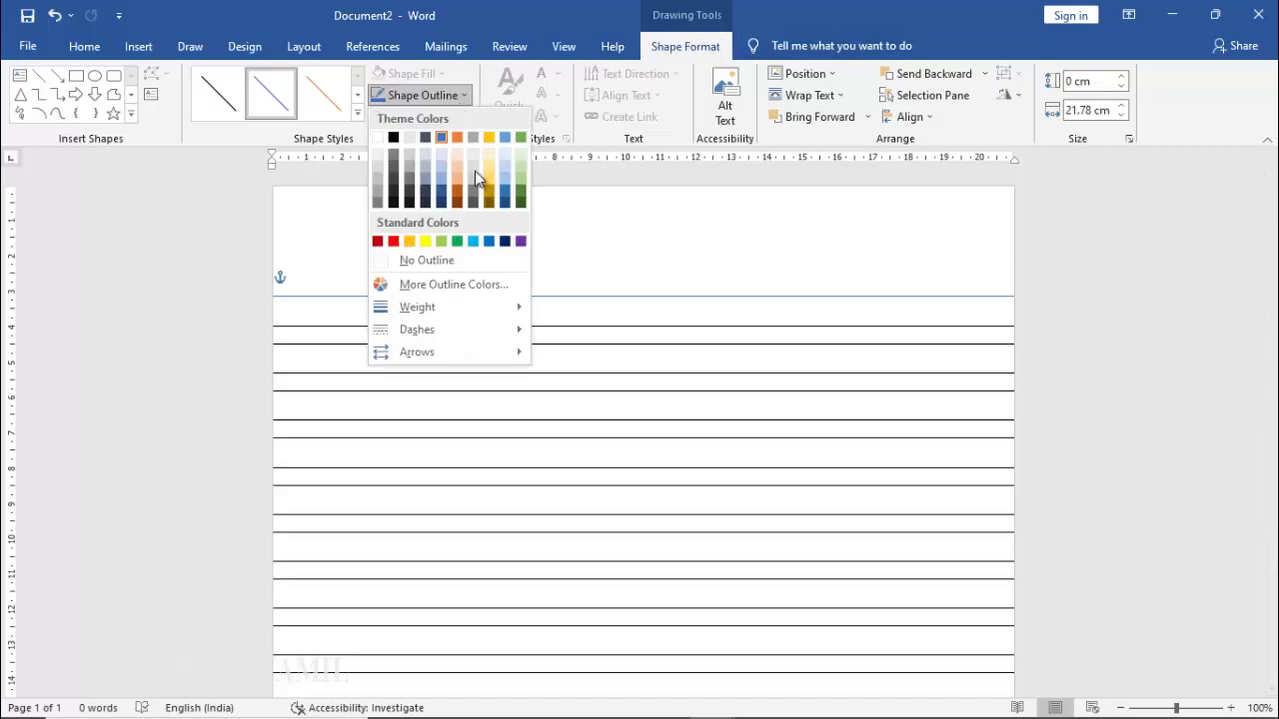
mouse_move(455, 318)
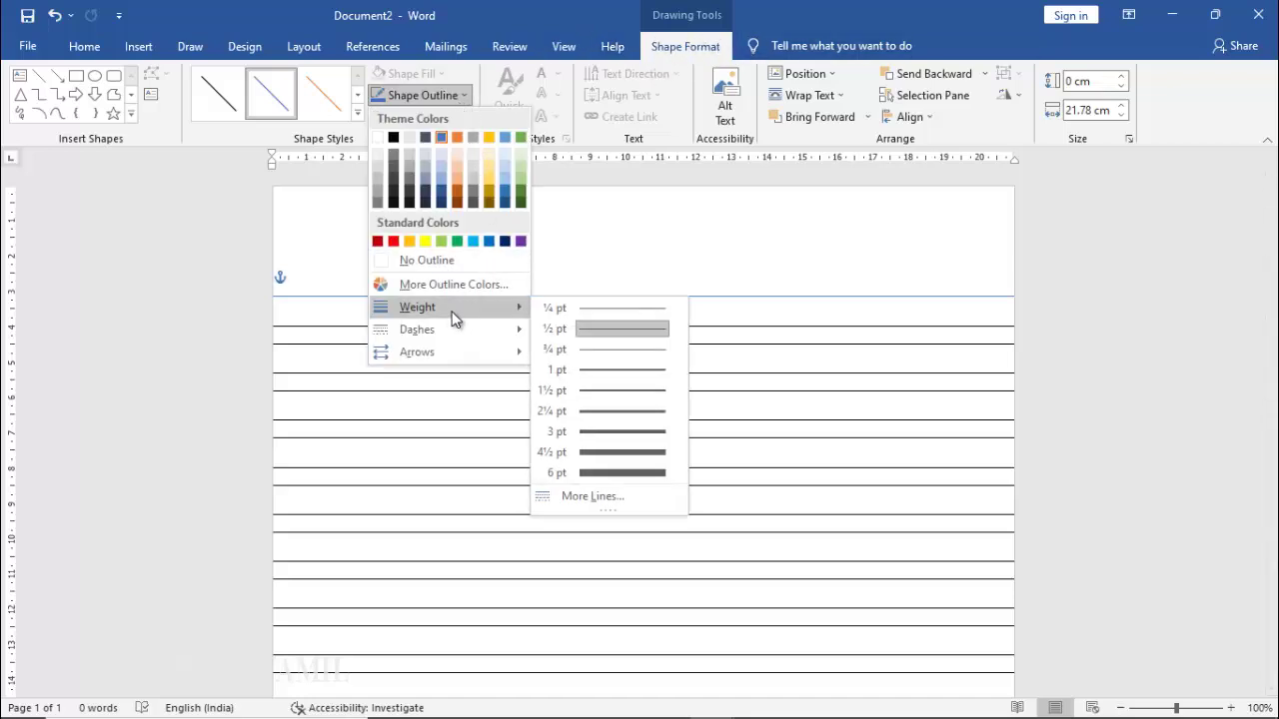
left_click(592, 497)
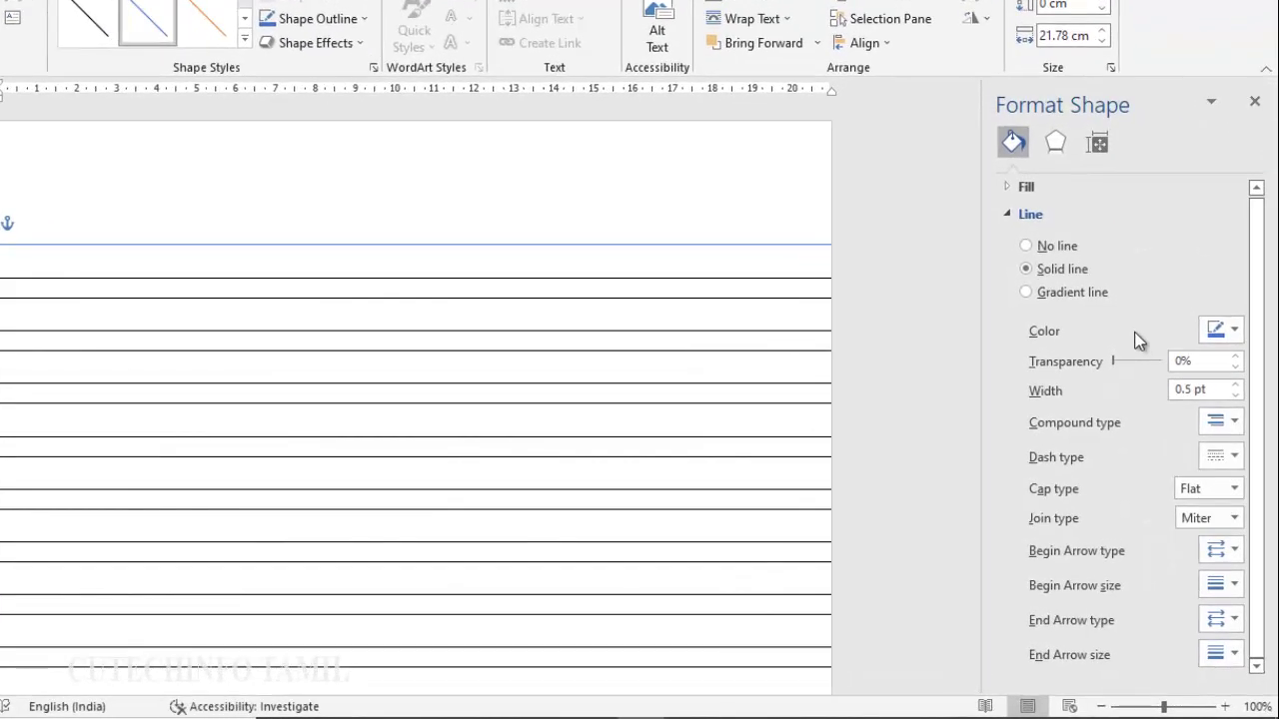
left_click(1236, 331)
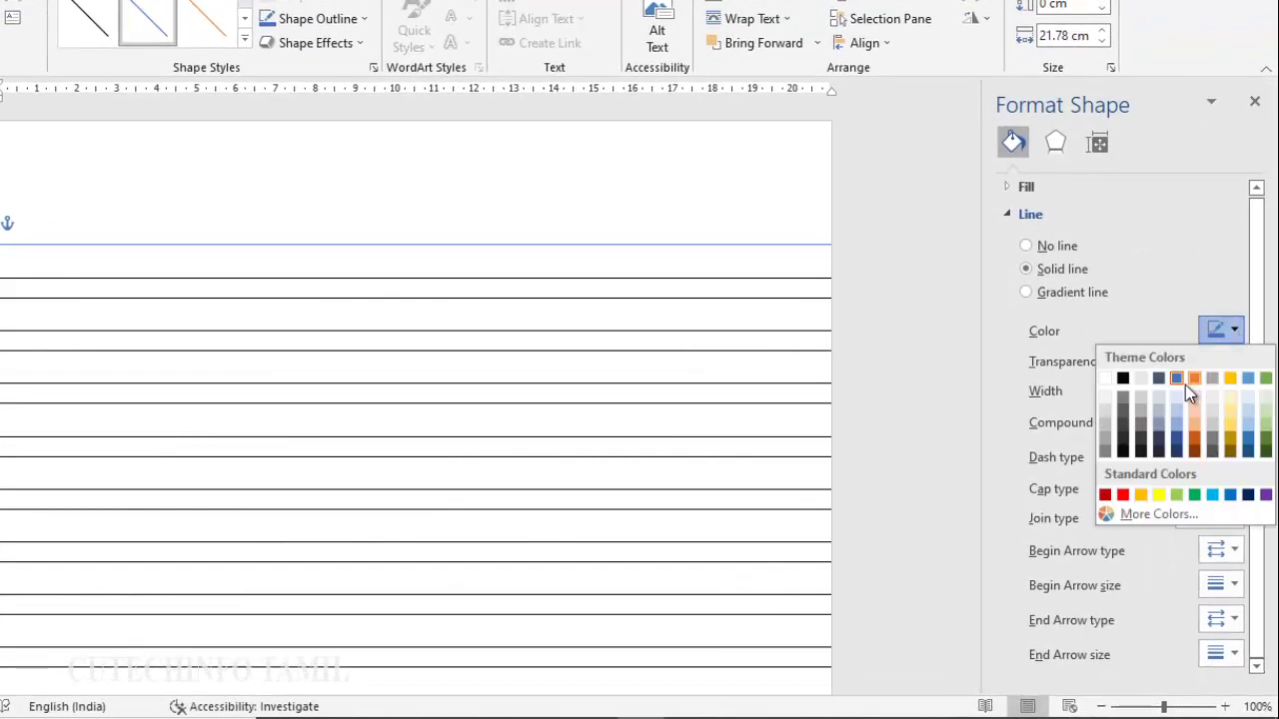
left_click(1123, 495)
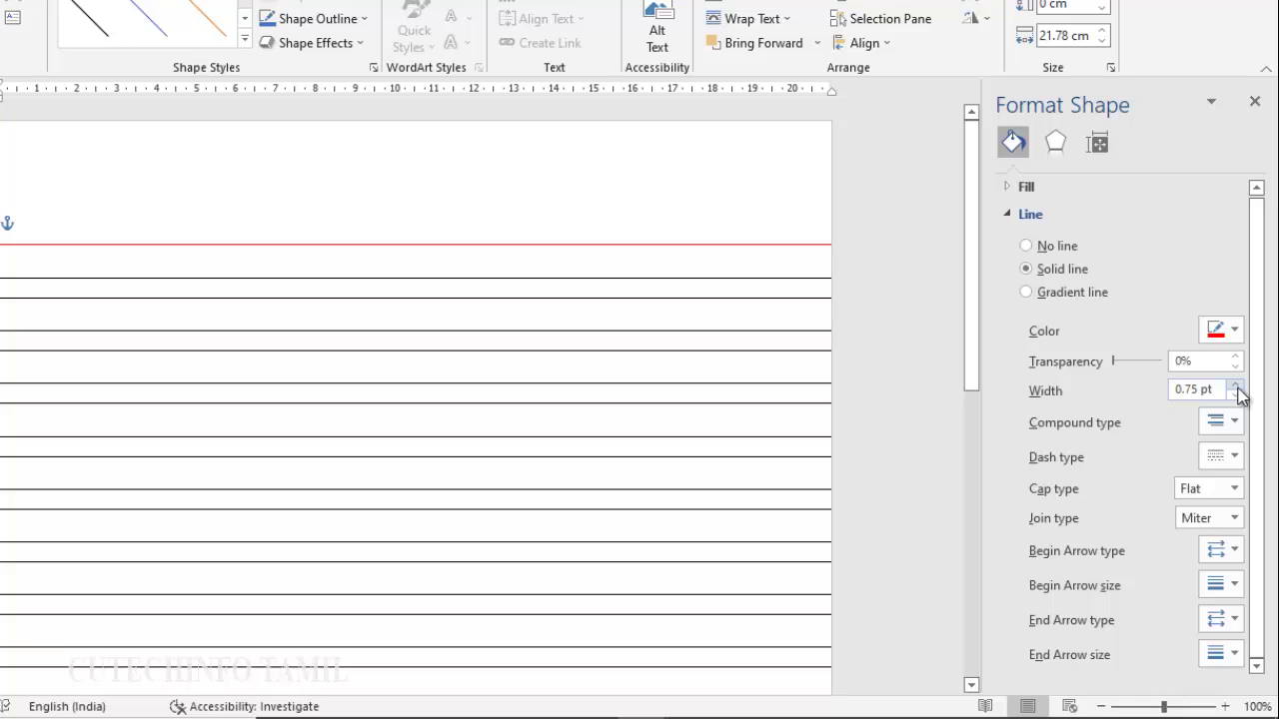
left_click(1238, 386)
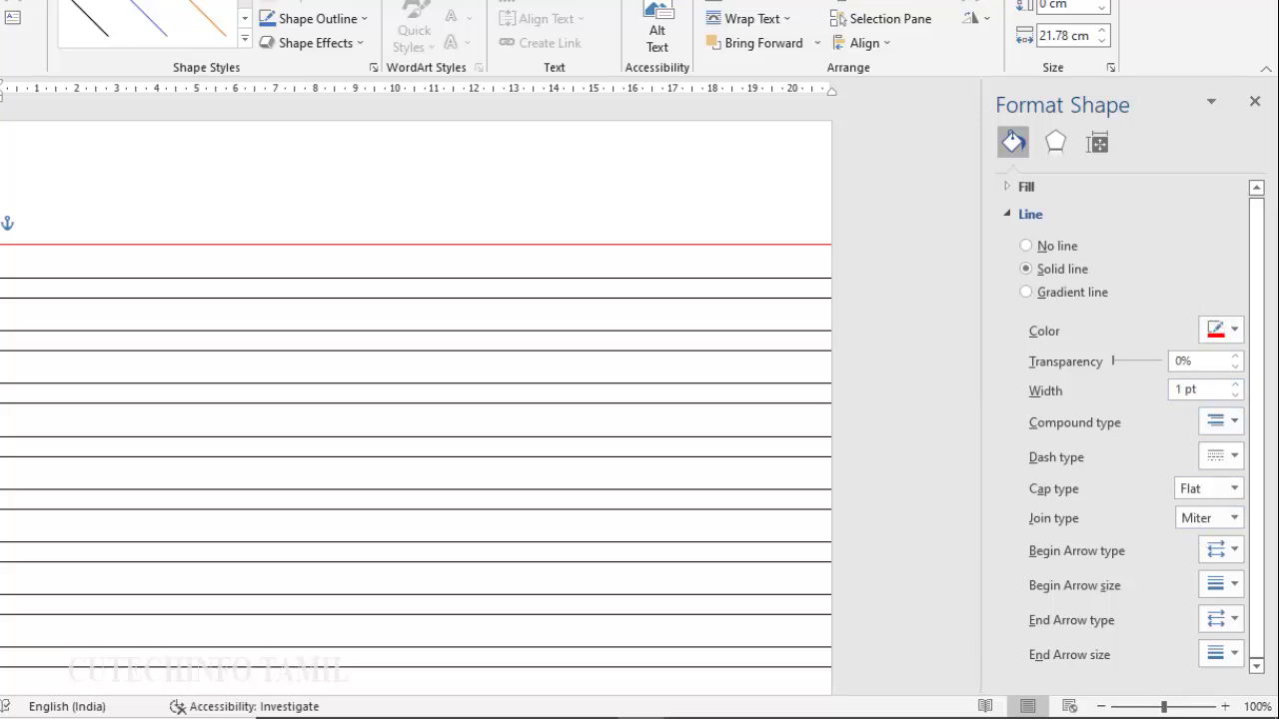
left_click(1255, 101)
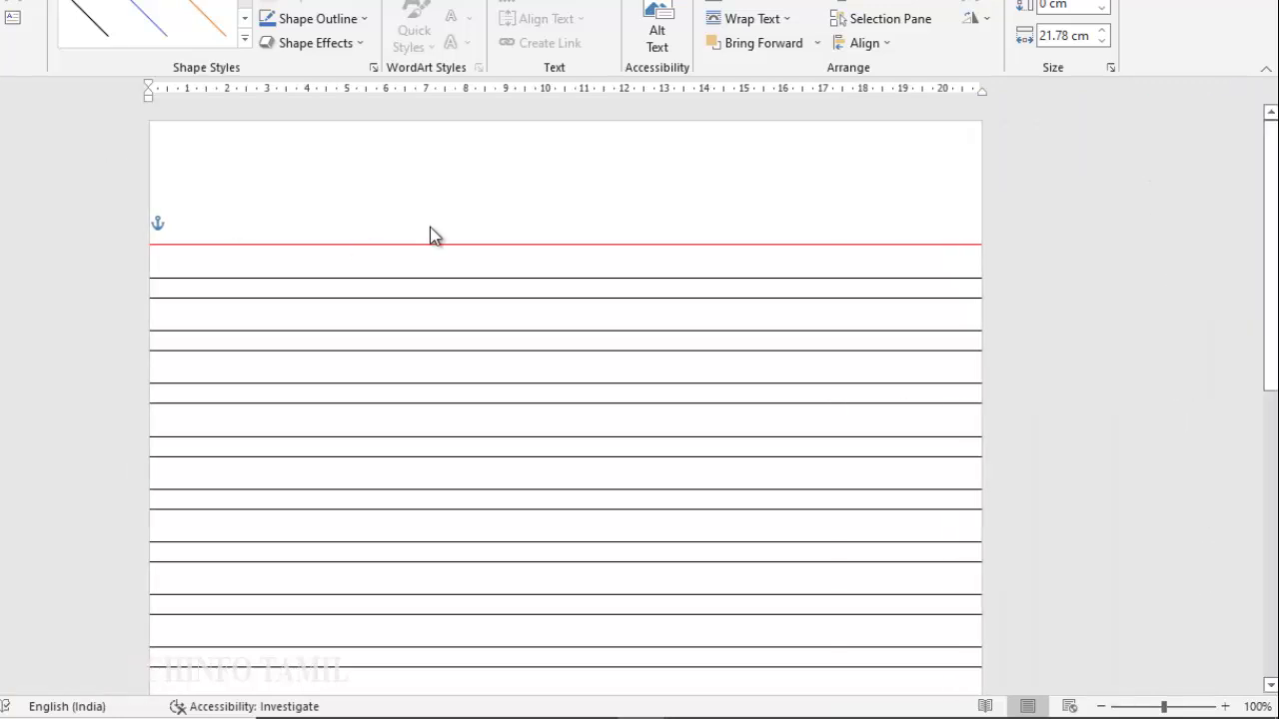
left_click(380, 260)
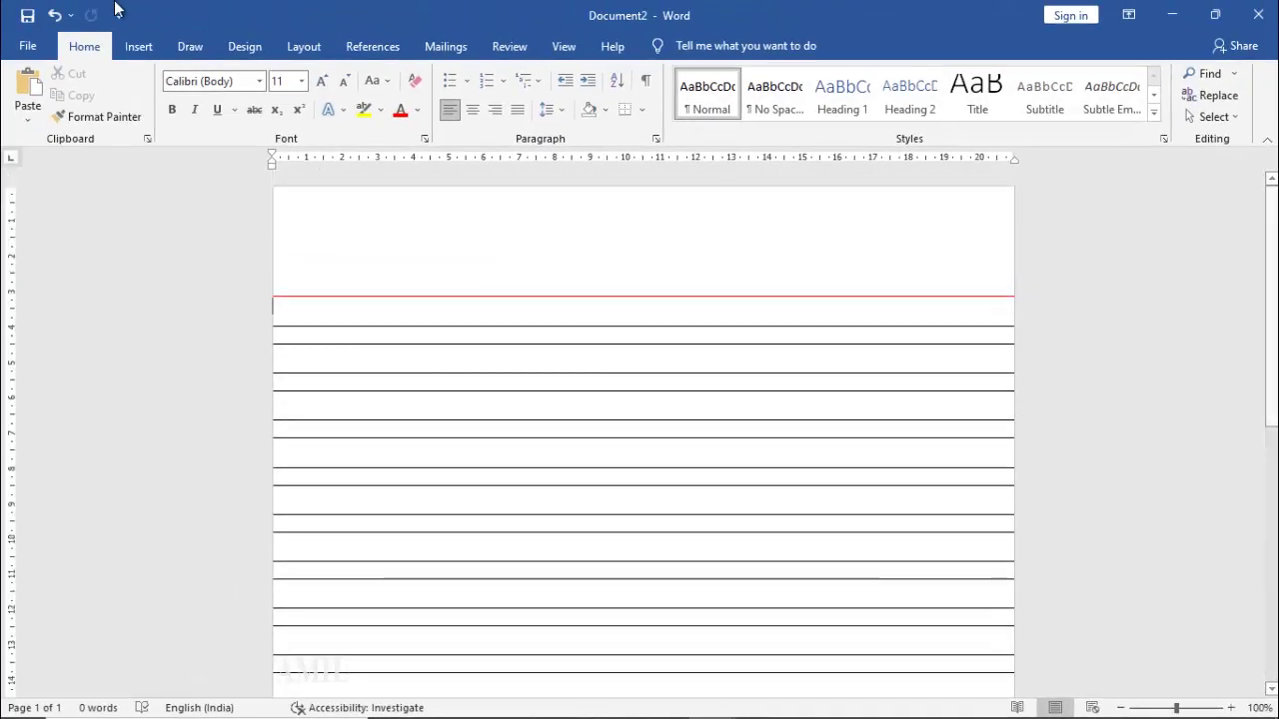
Step: Draw a vertical straight line near the left edge of the page
left_click(139, 47)
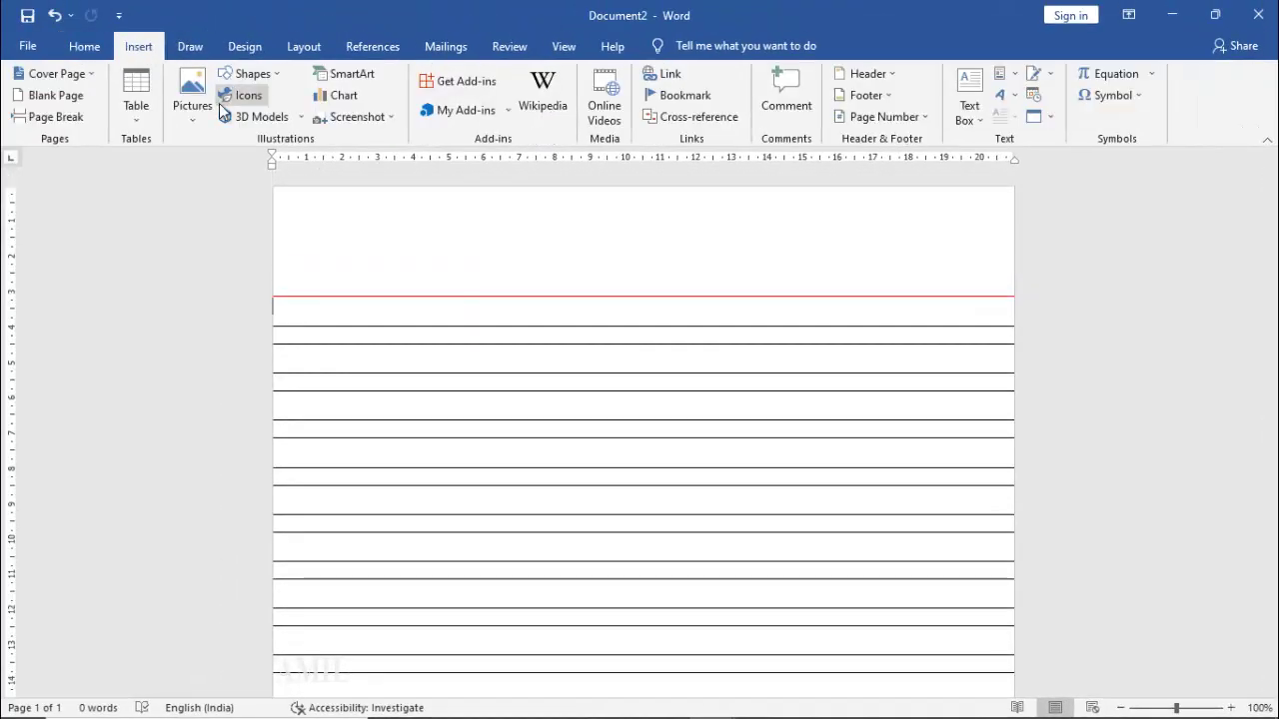
left_click(270, 75)
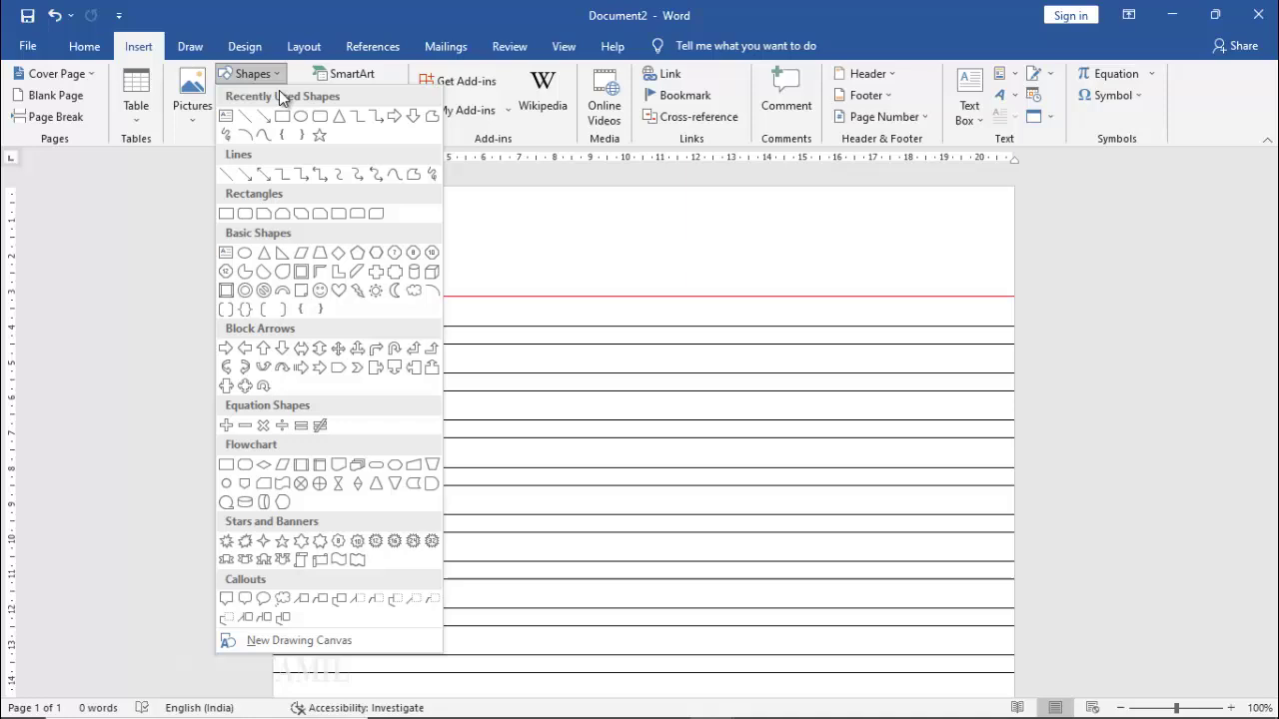
left_click(236, 171)
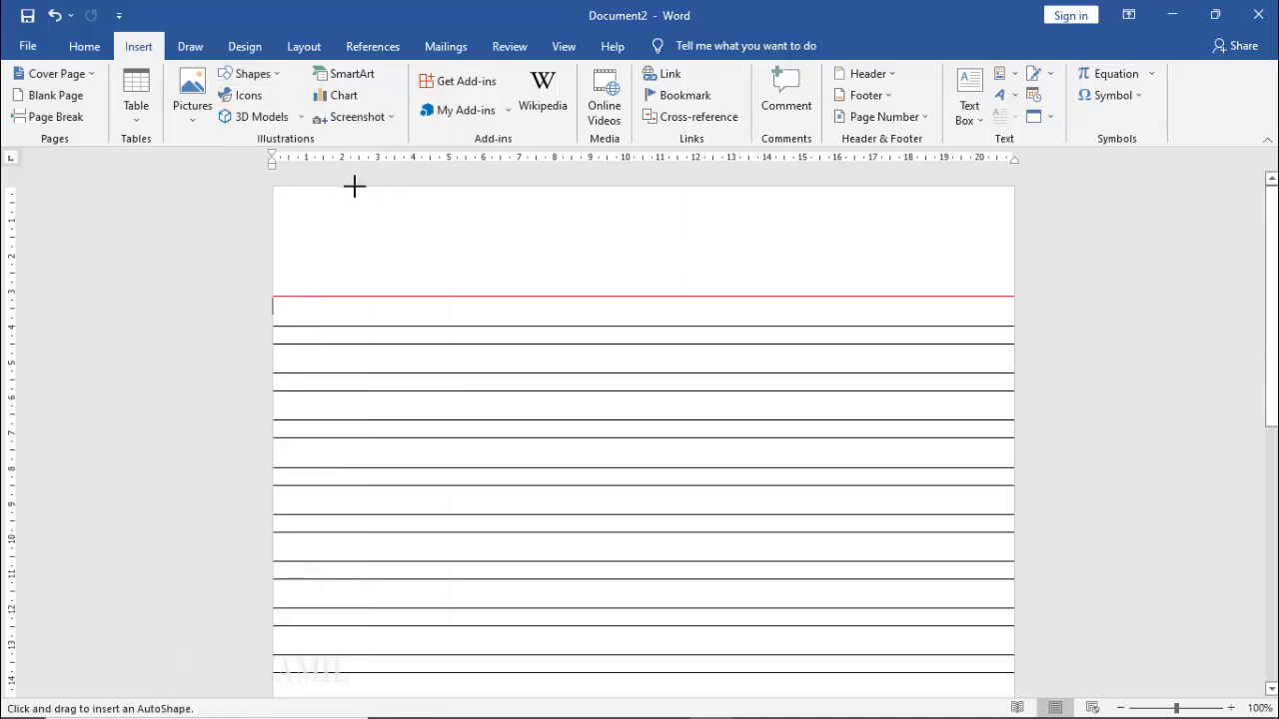
left_click_drag(355, 191, 353, 711)
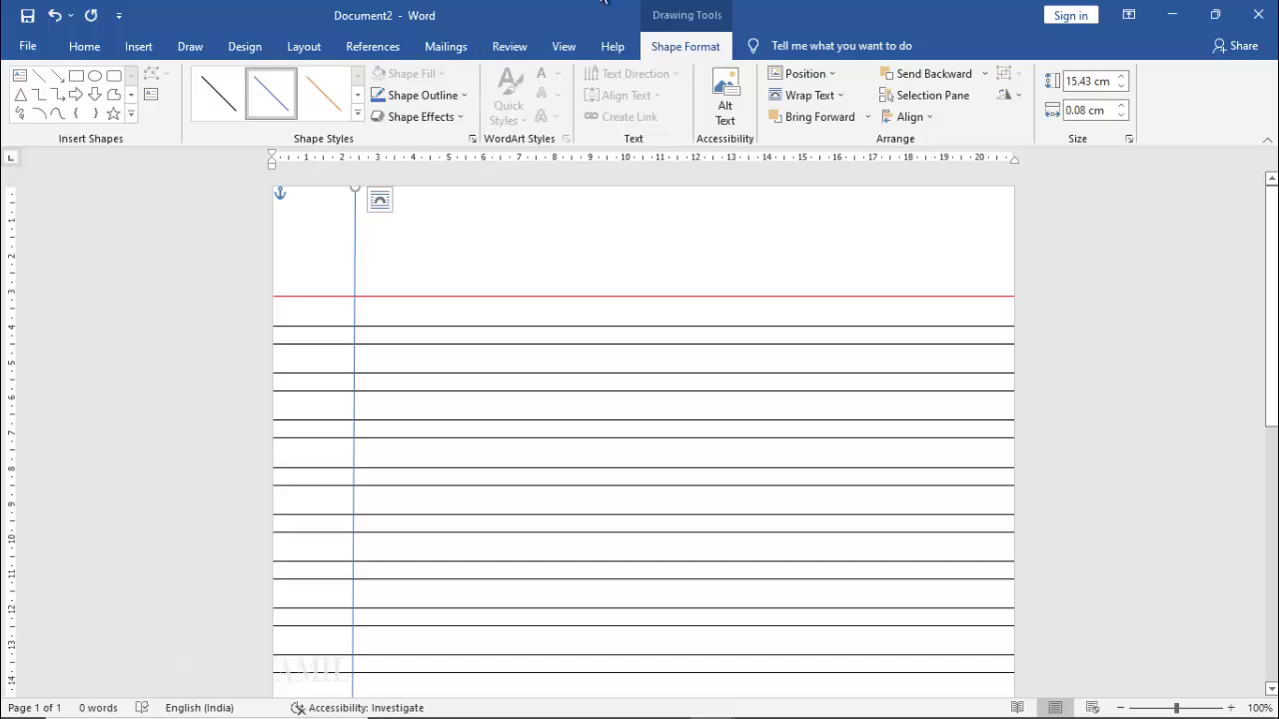
Step: Make the vertical line red with a 3 pt width
left_click(455, 95)
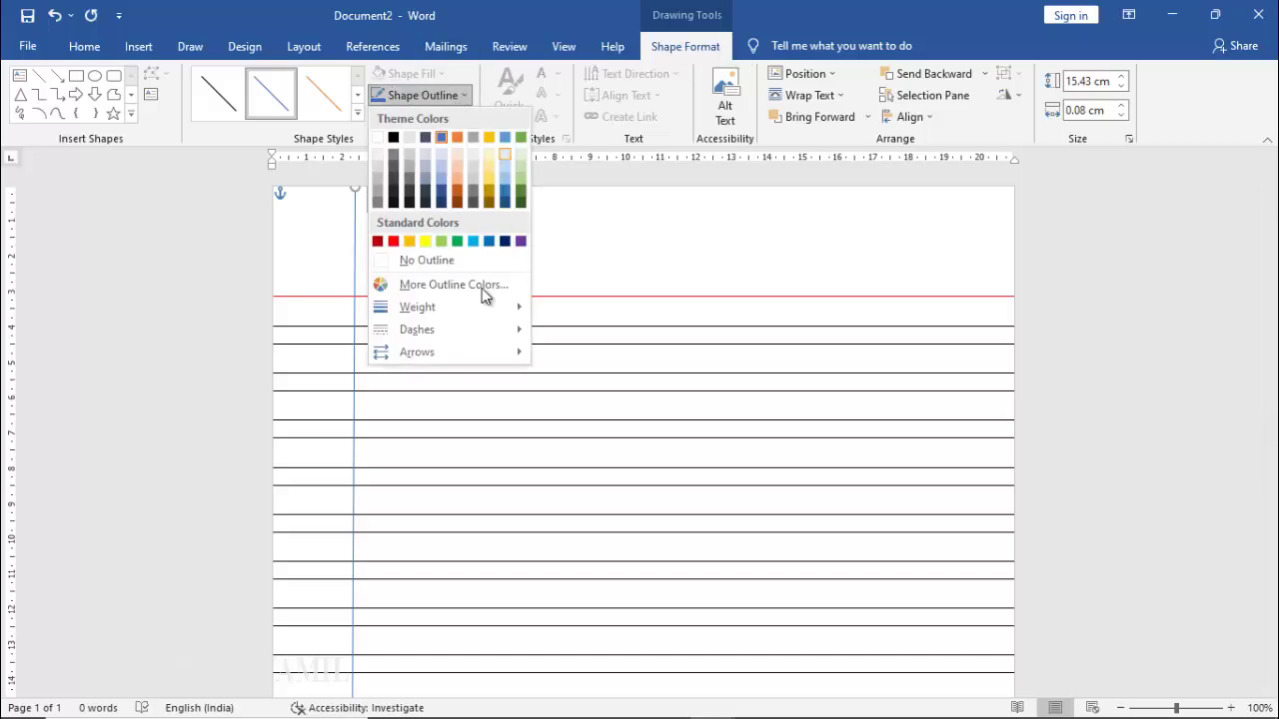
mouse_move(447, 311)
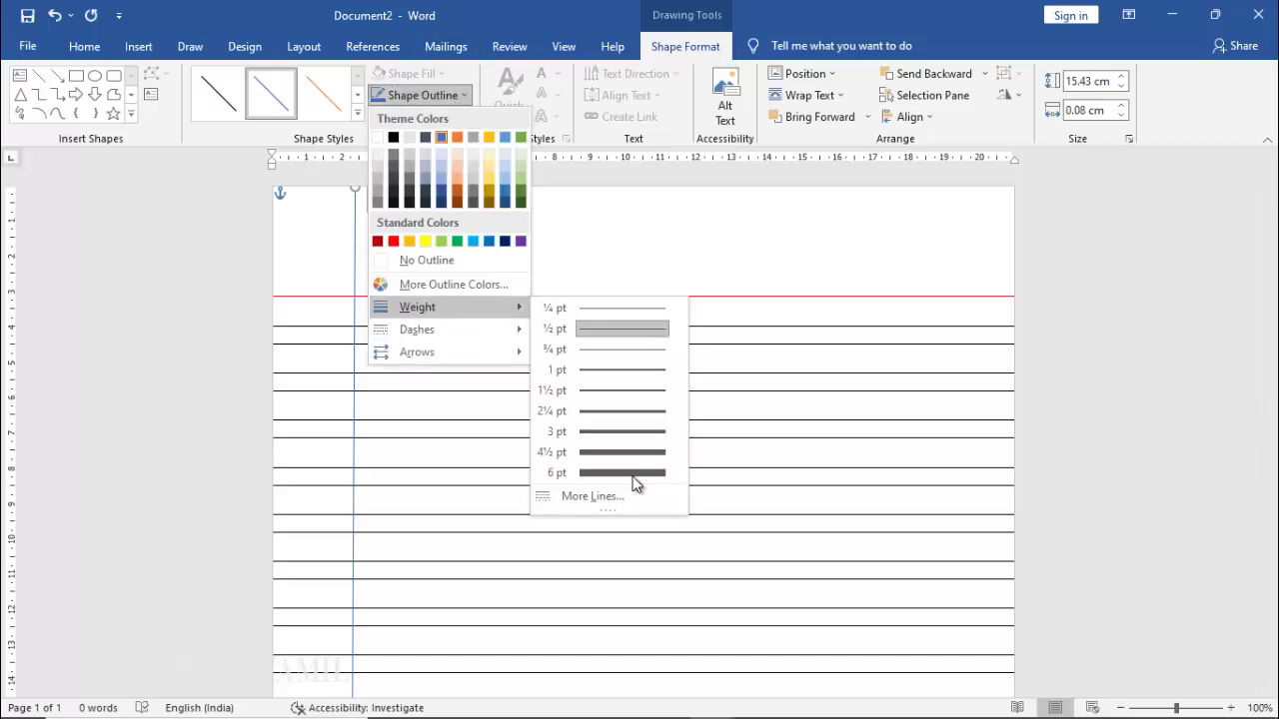
left_click(589, 497)
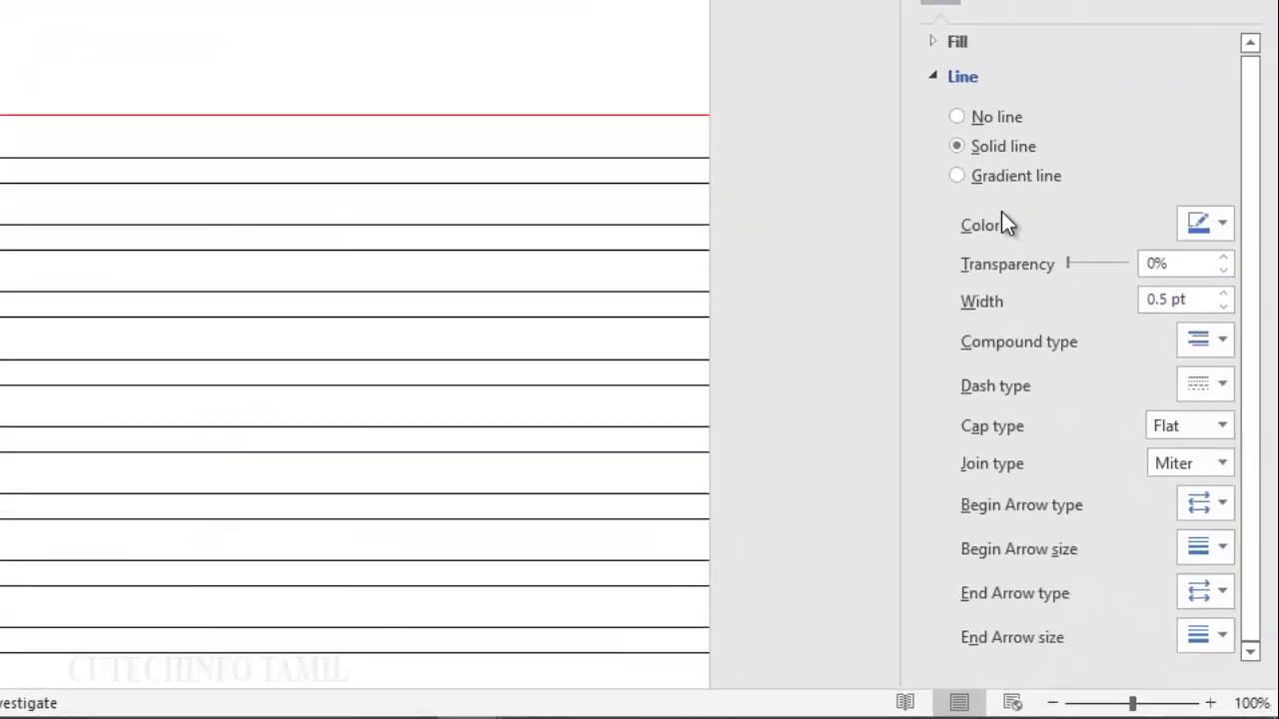
left_click(1209, 223)
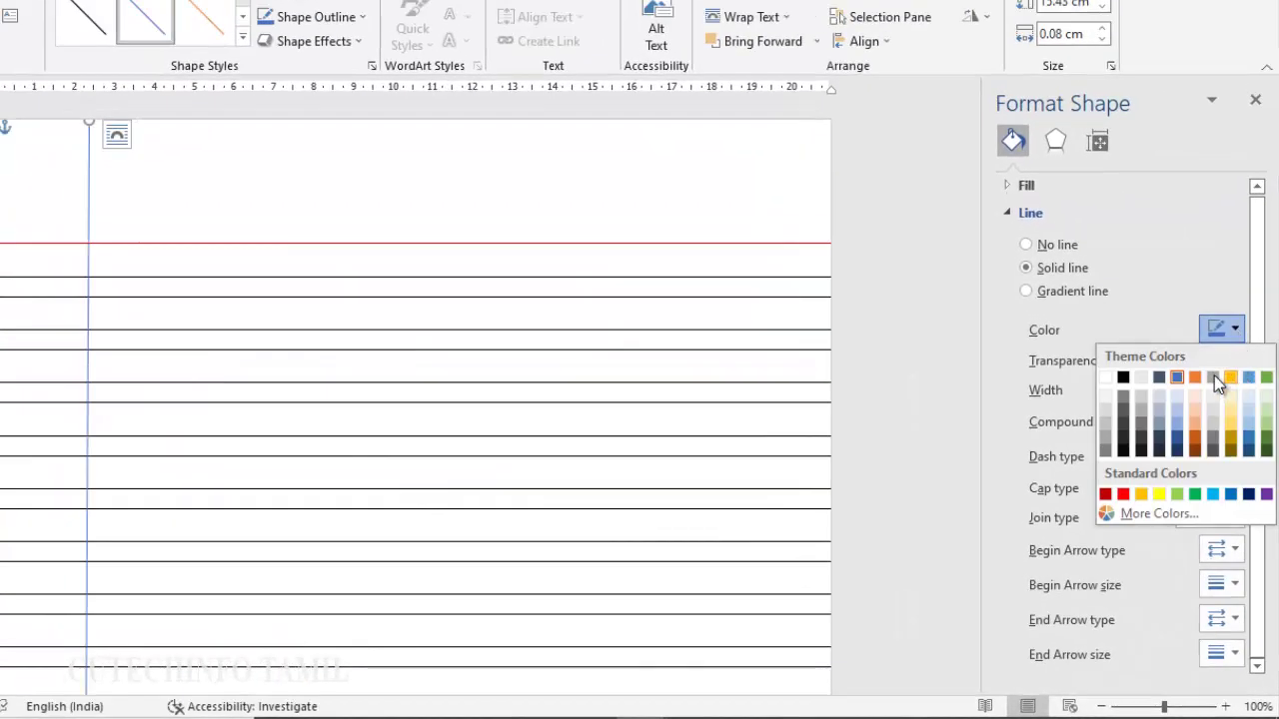
left_click(1125, 494)
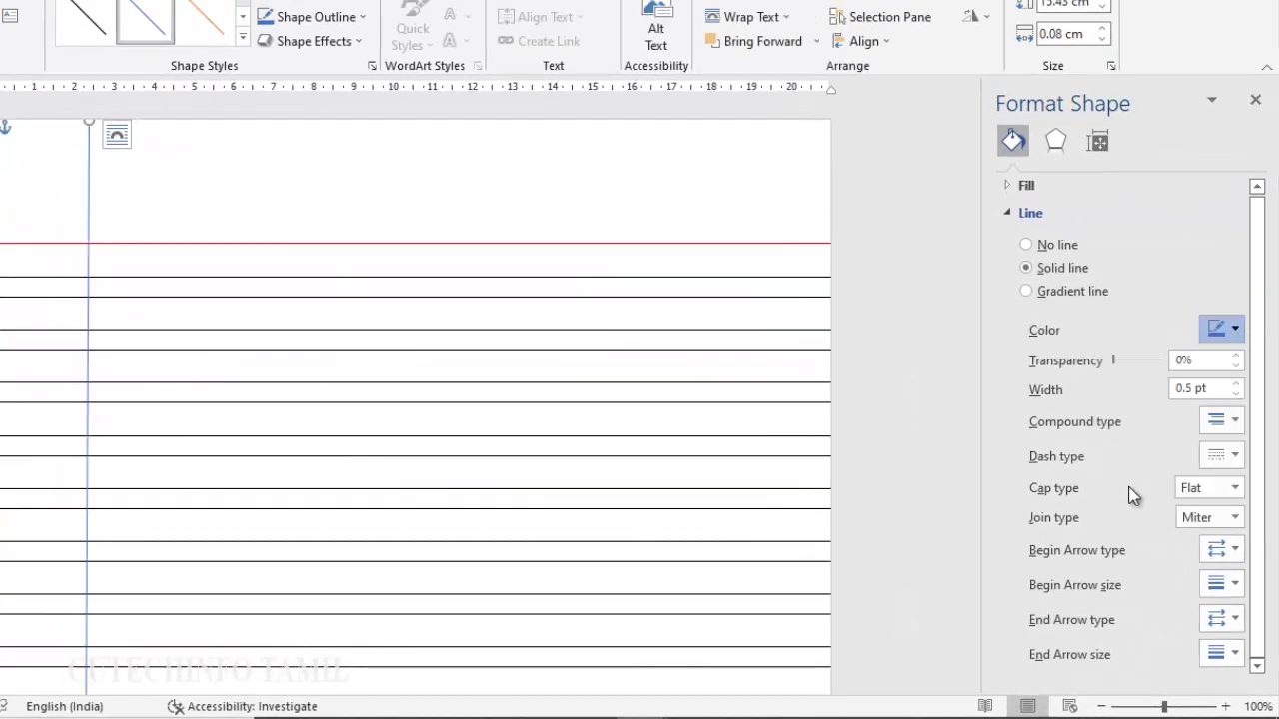
left_click(1236, 425)
left_click(1234, 422)
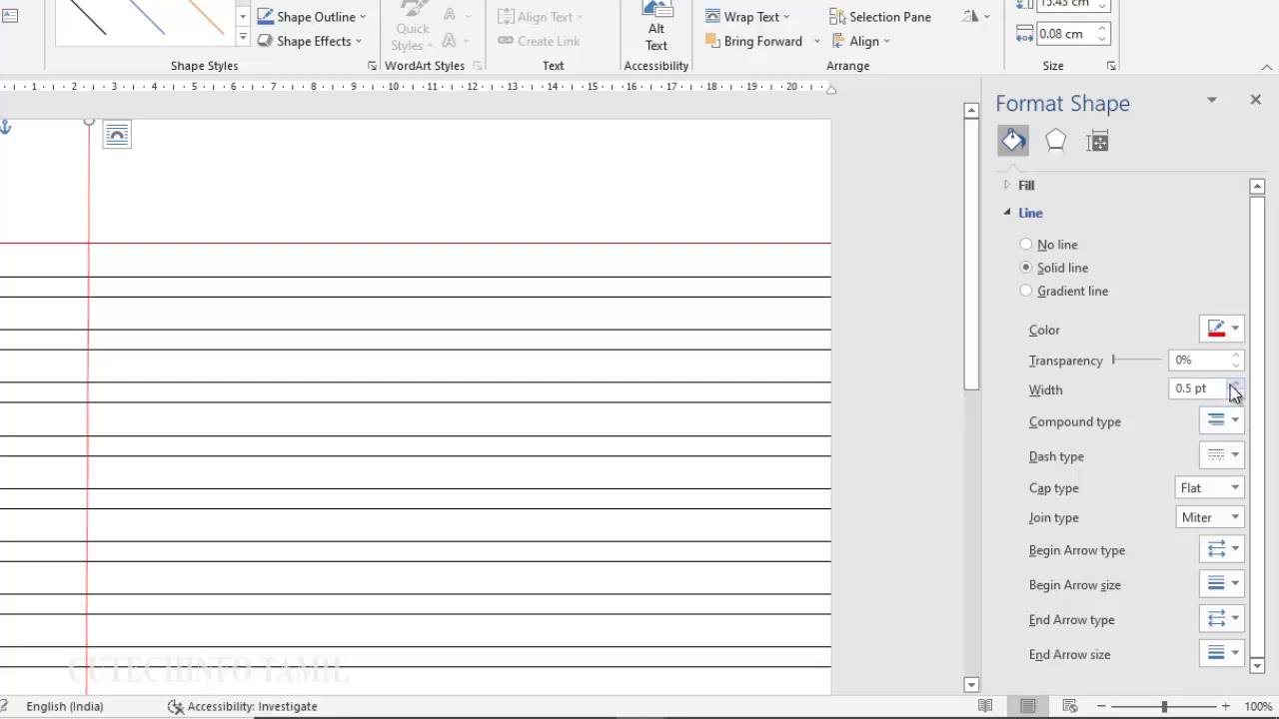
left_click(1236, 384)
left_click(1236, 384)
left_click(1236, 385)
left_click(1236, 384)
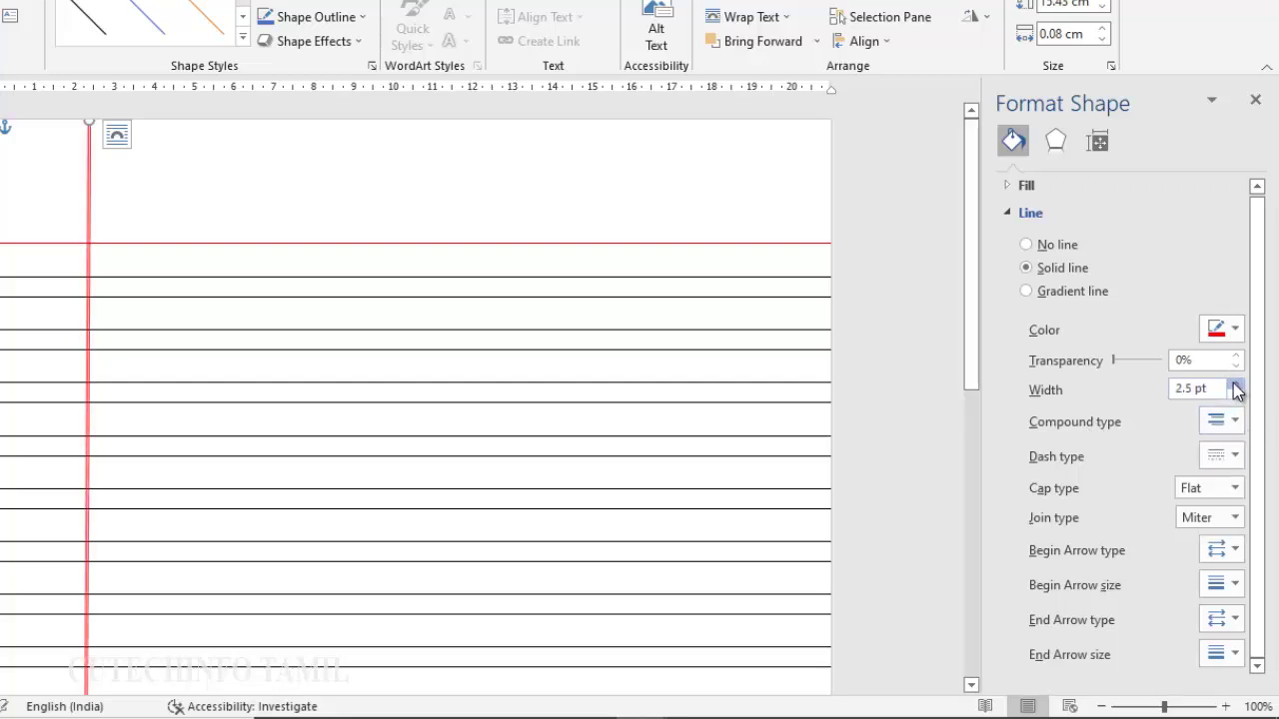
left_click(1236, 385)
left_click(1236, 385)
left_click(1236, 388)
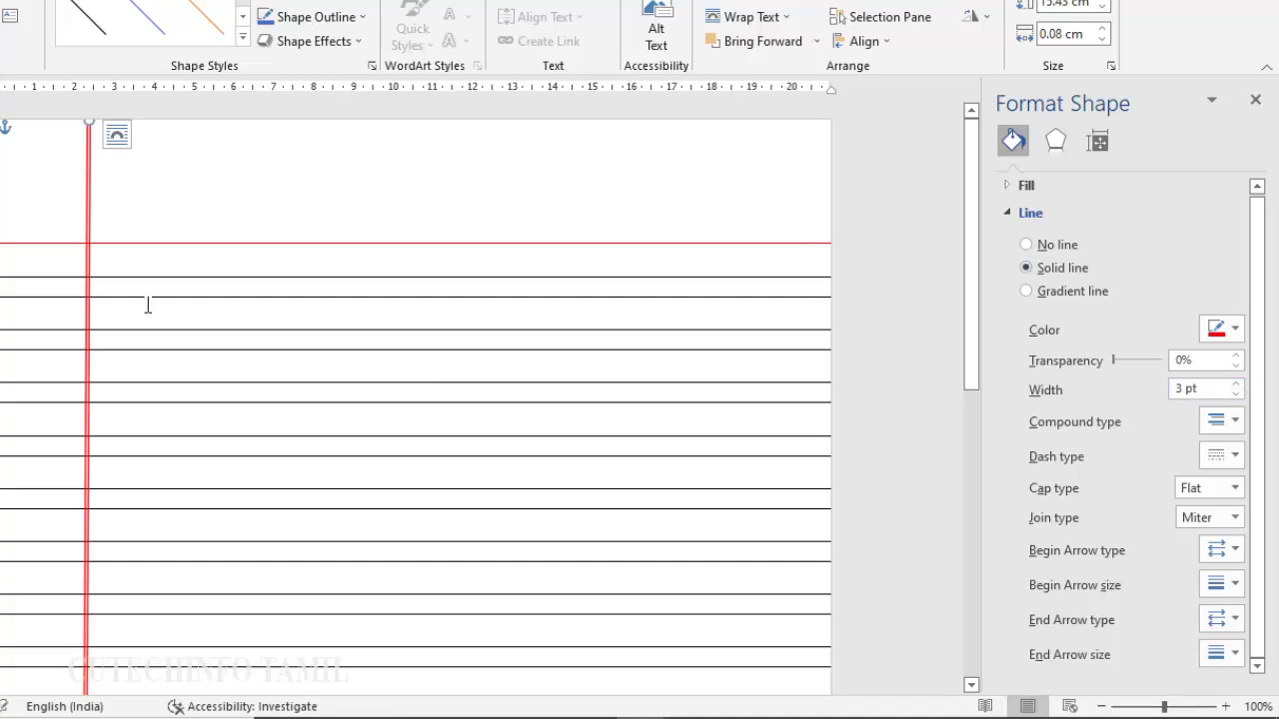
Step: Extend the red vertical line down to the bottom of the page
left_click(408, 246)
scroll(414, 236, "down", 3)
scroll(379, 248, "up", 3)
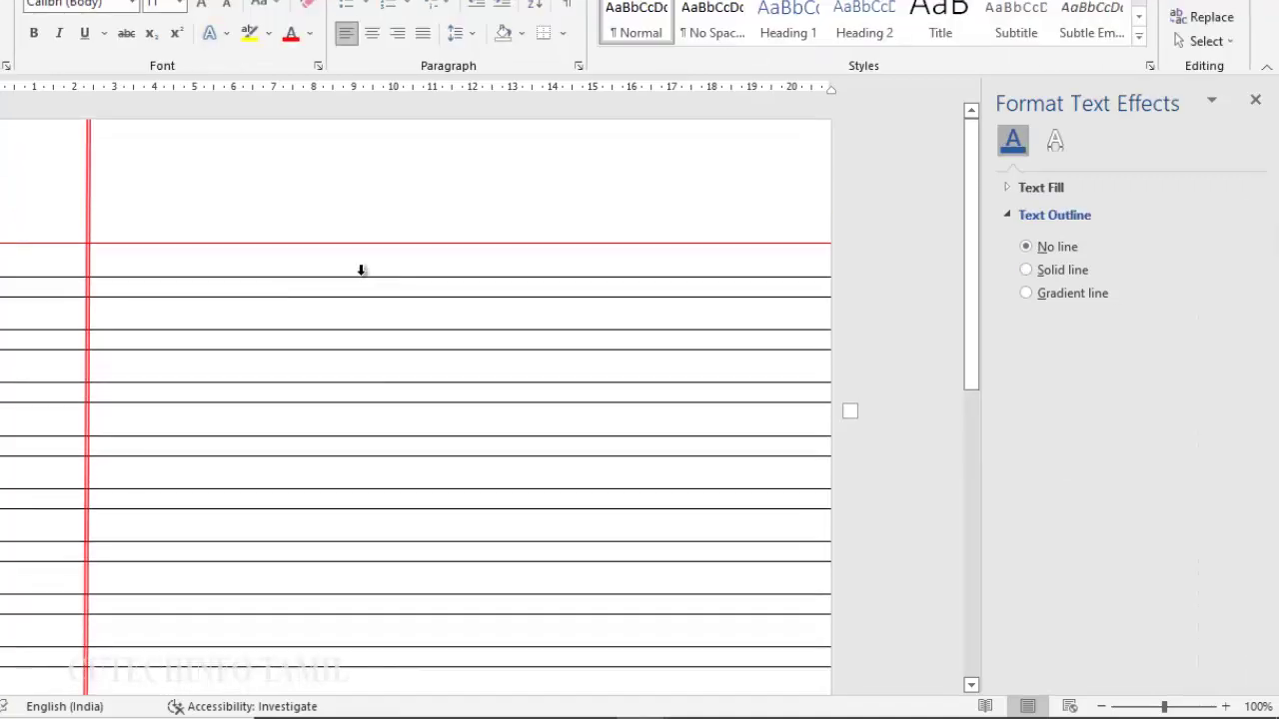
scroll(362, 303, "down", 3)
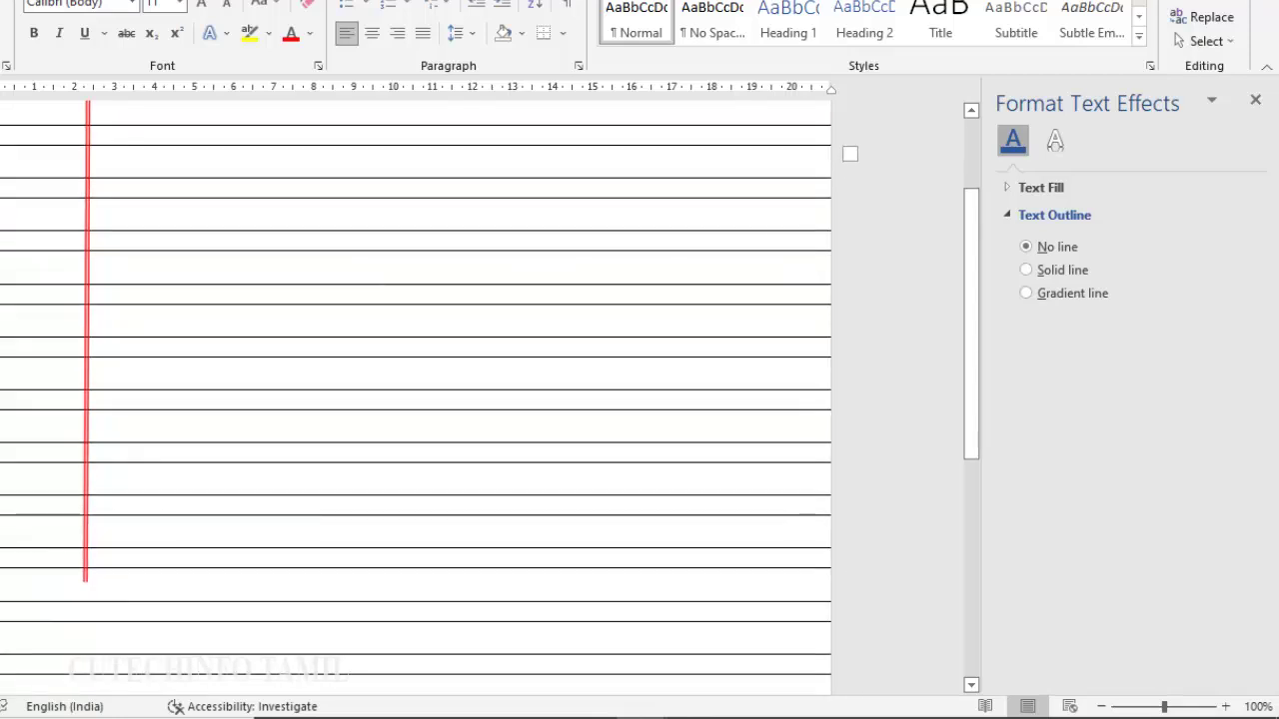
left_click(1255, 100)
scroll(169, 430, "down", 3)
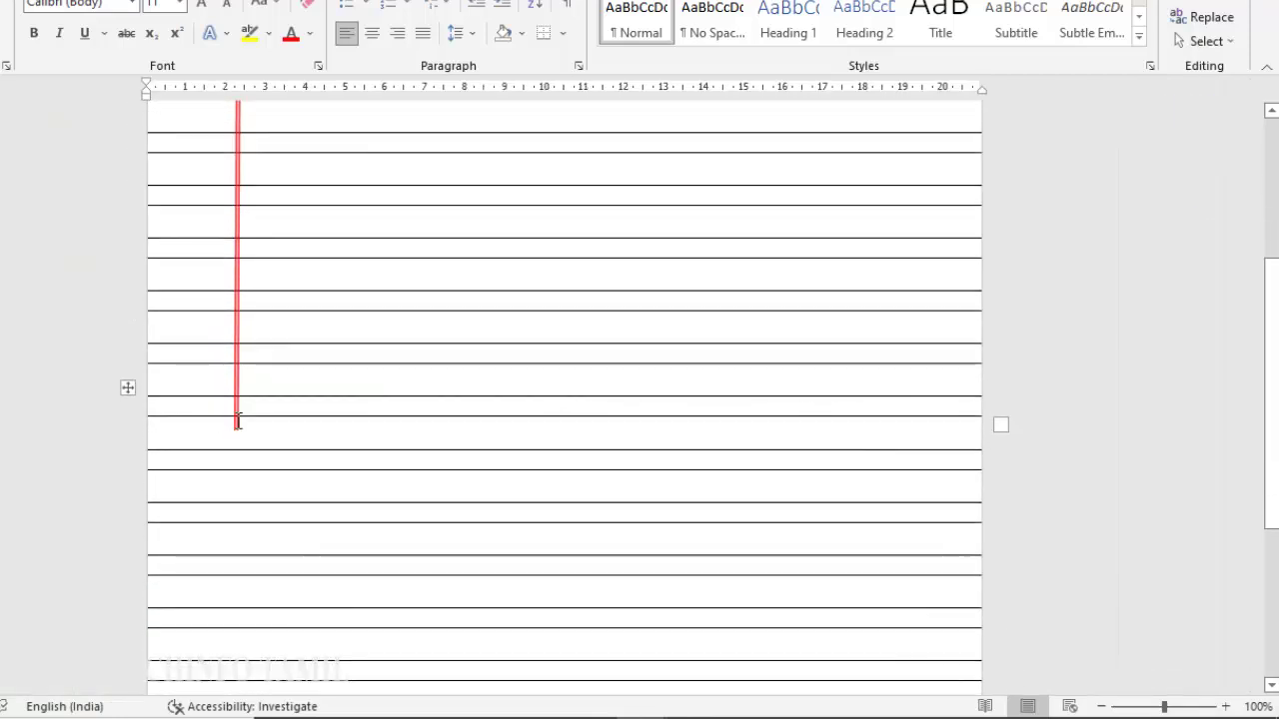
left_click(240, 428)
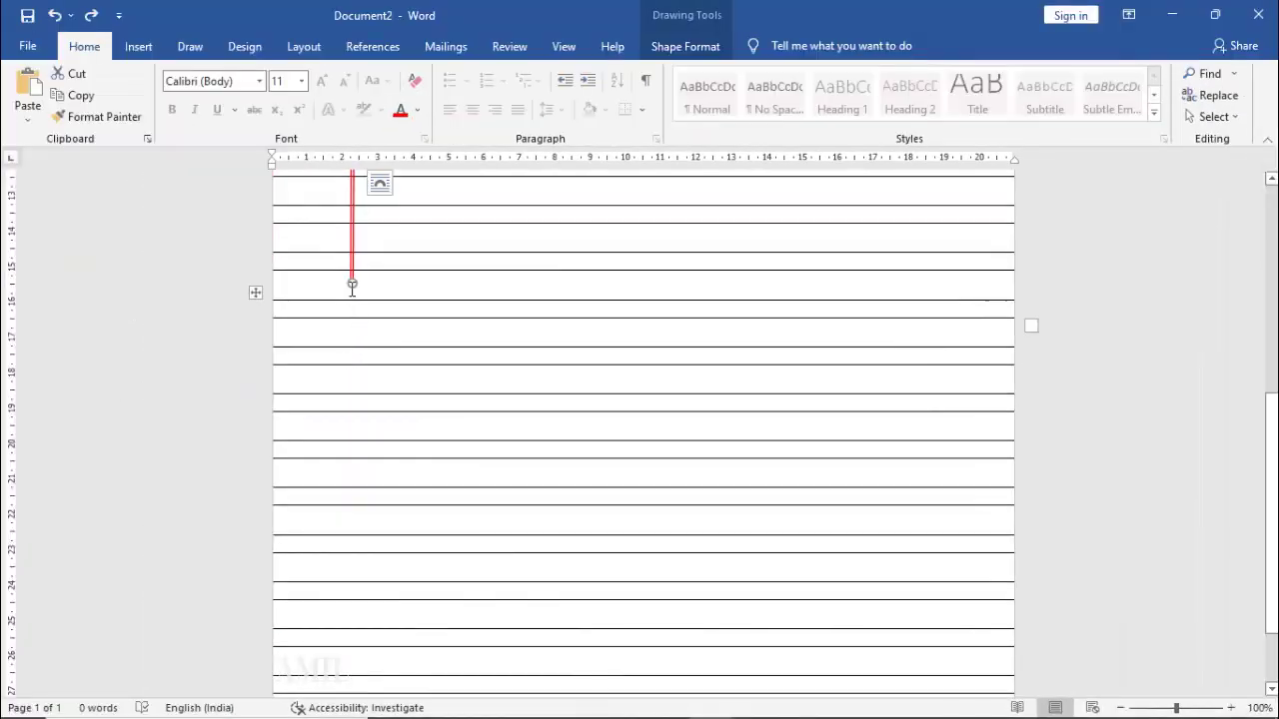
left_click_drag(351, 286, 351, 697)
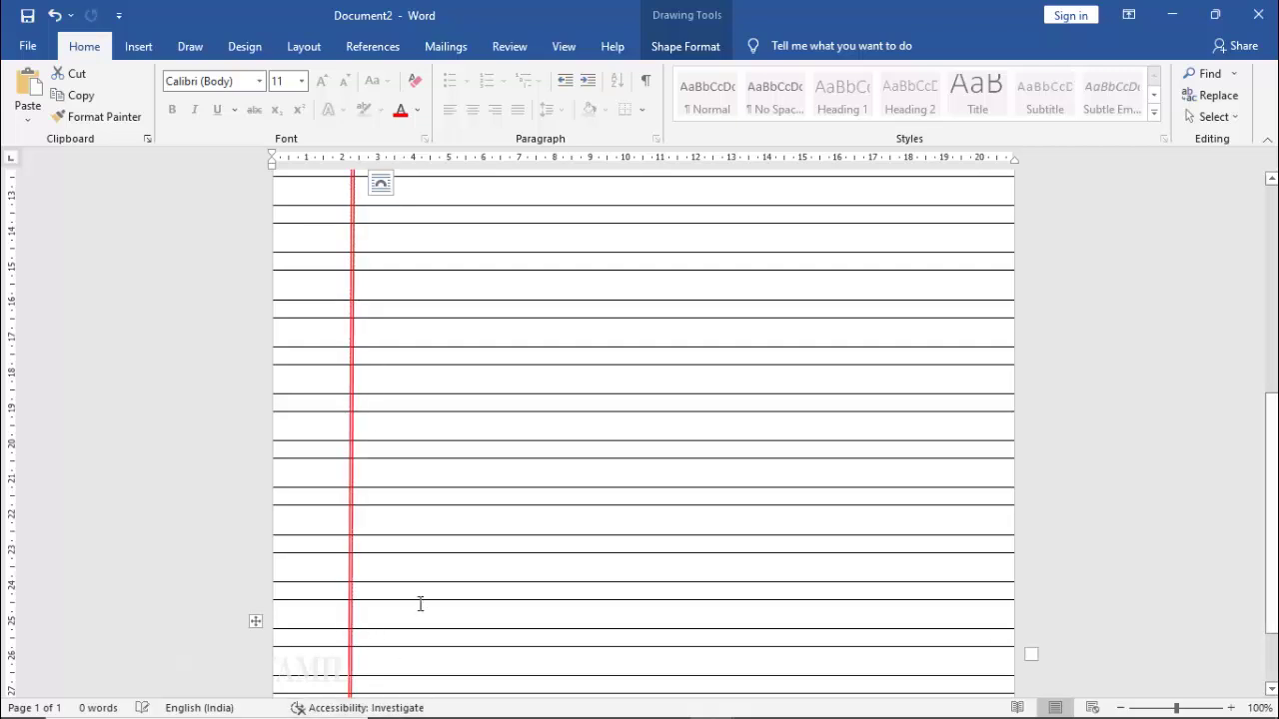
scroll(421, 605, "down", 2)
left_click_drag(350, 627, 350, 698)
scroll(421, 584, "up", 8)
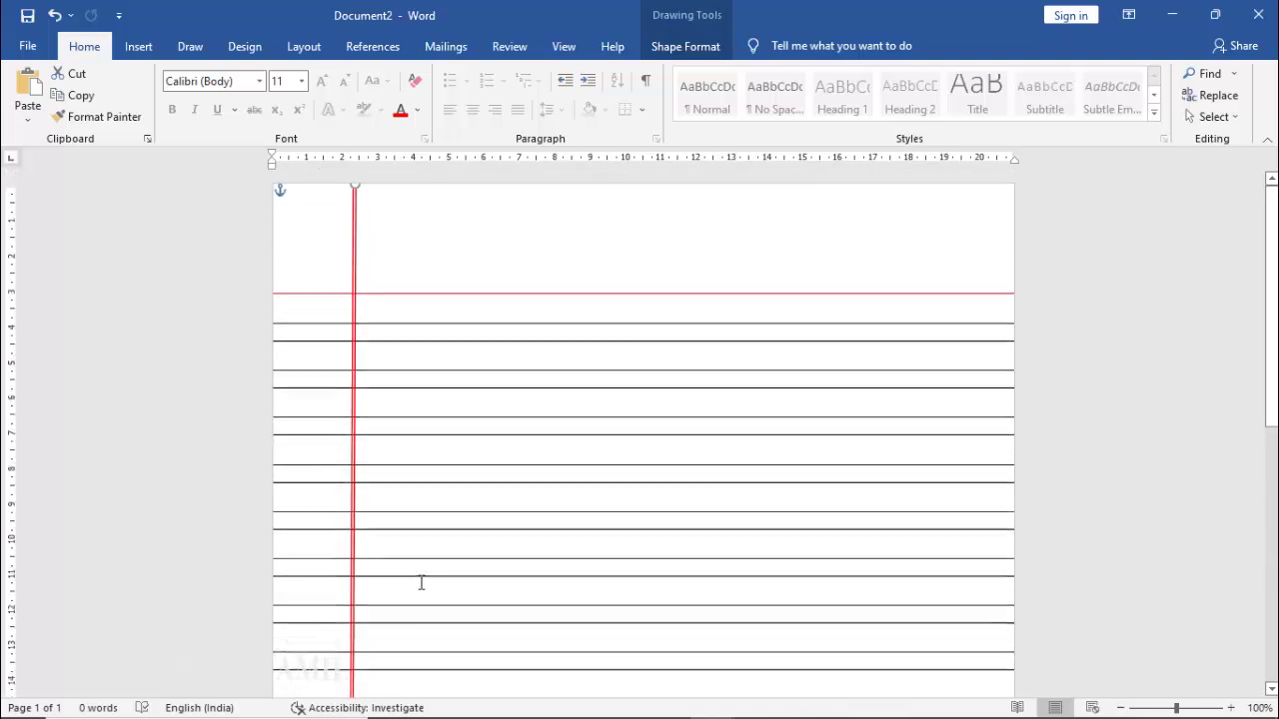
Step: Set single 1.0 line spacing on the ruled lines
left_click(374, 310)
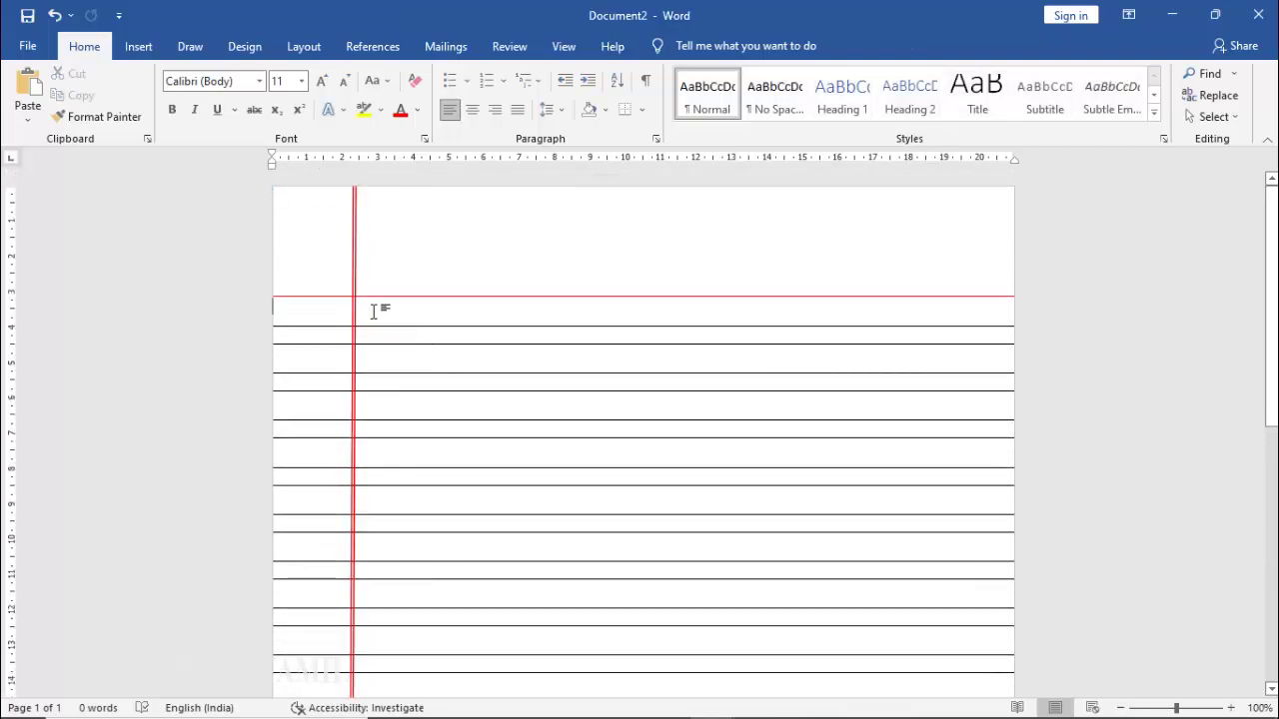
left_click_drag(373, 312, 508, 554)
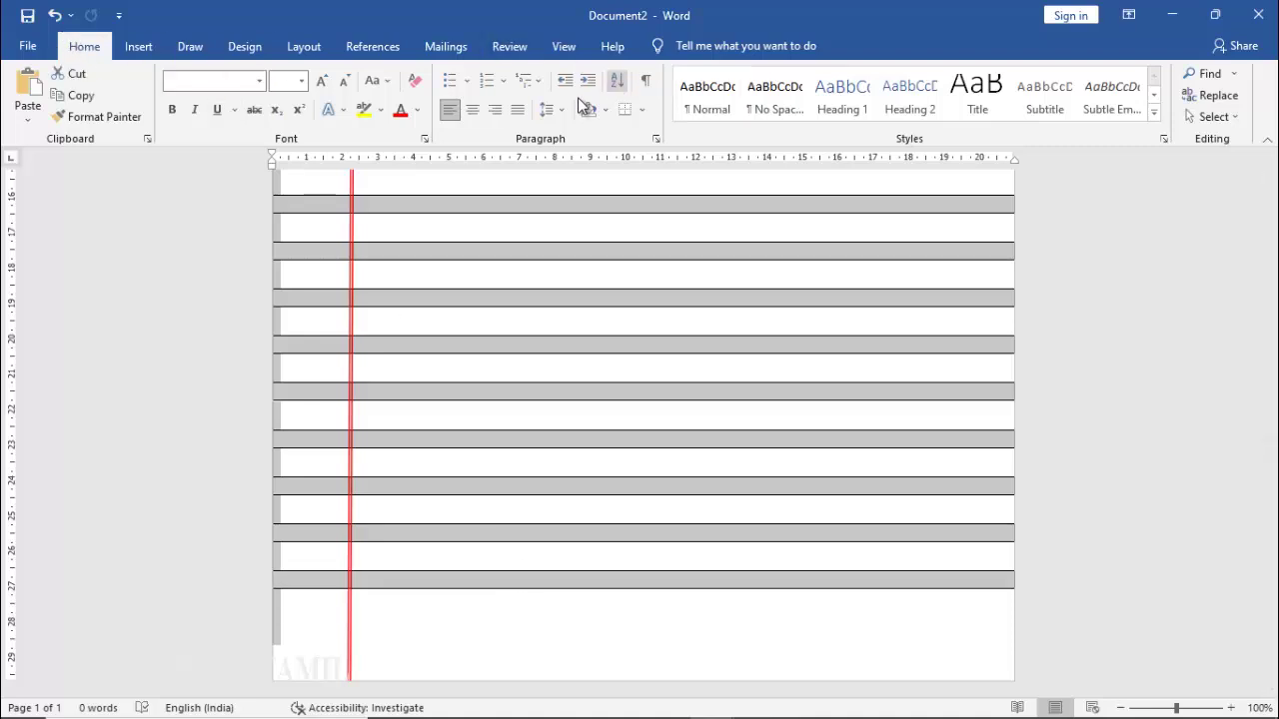
left_click(548, 110)
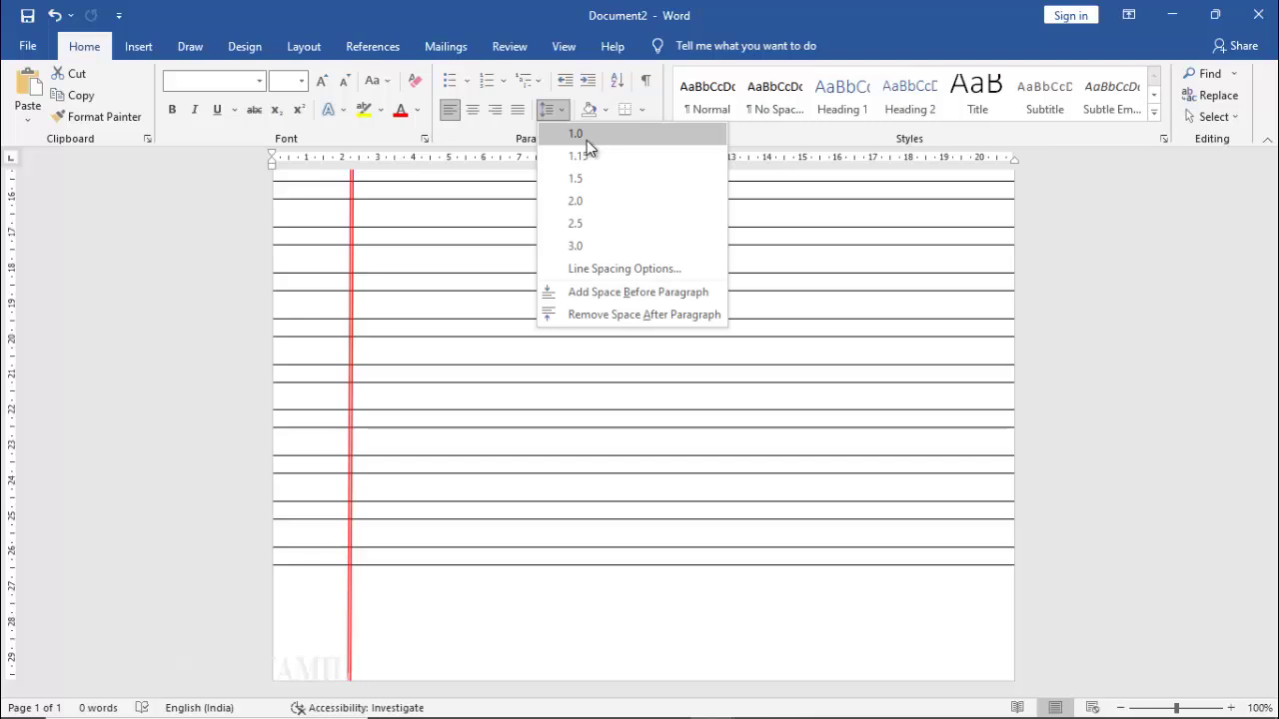
left_click(587, 137)
scroll(560, 350, "up", 10)
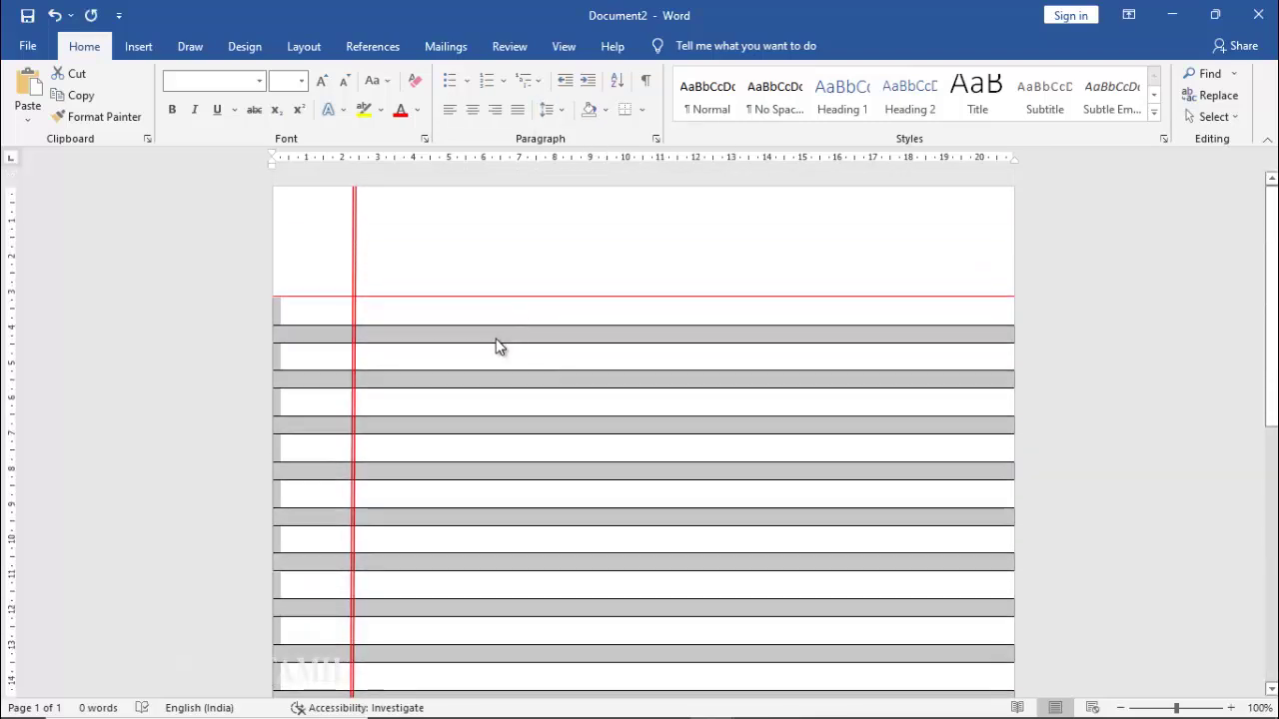
left_click(509, 342)
scroll(513, 341, "down", 12)
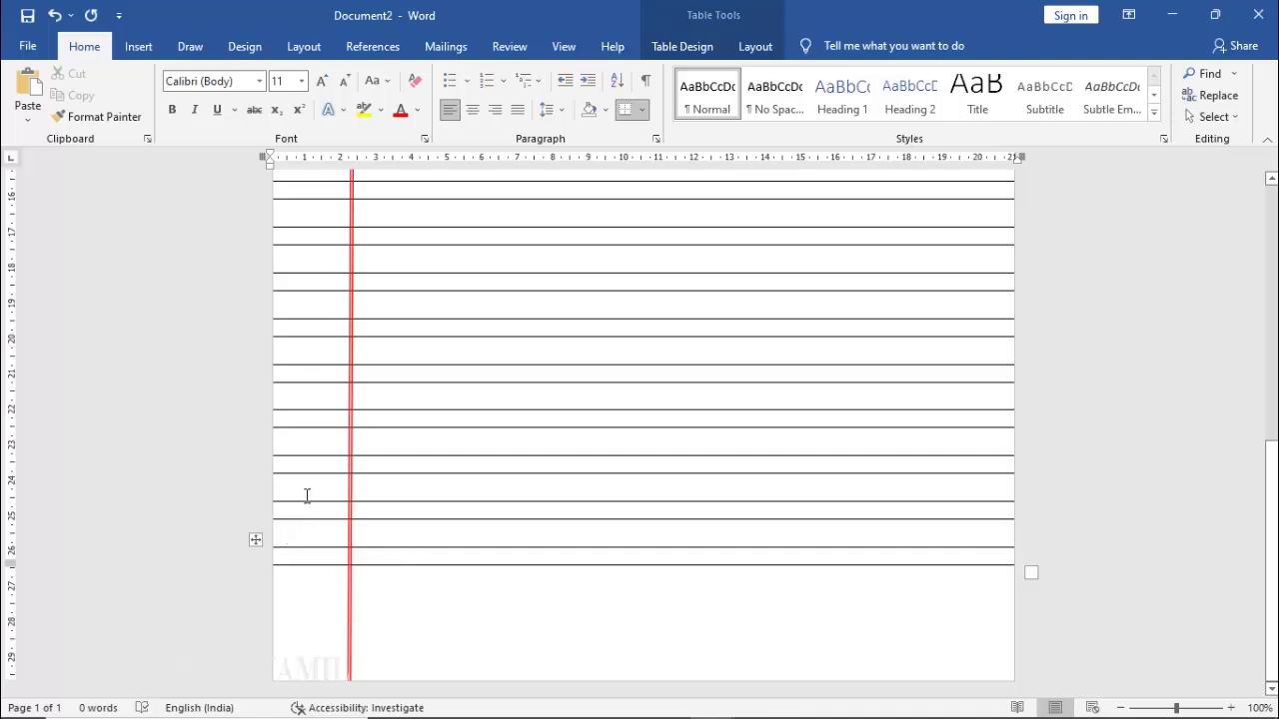
Step: Trim the overflowing bottom rows so the table fits one page, then start a new blank document
left_click_drag(307, 496, 337, 585)
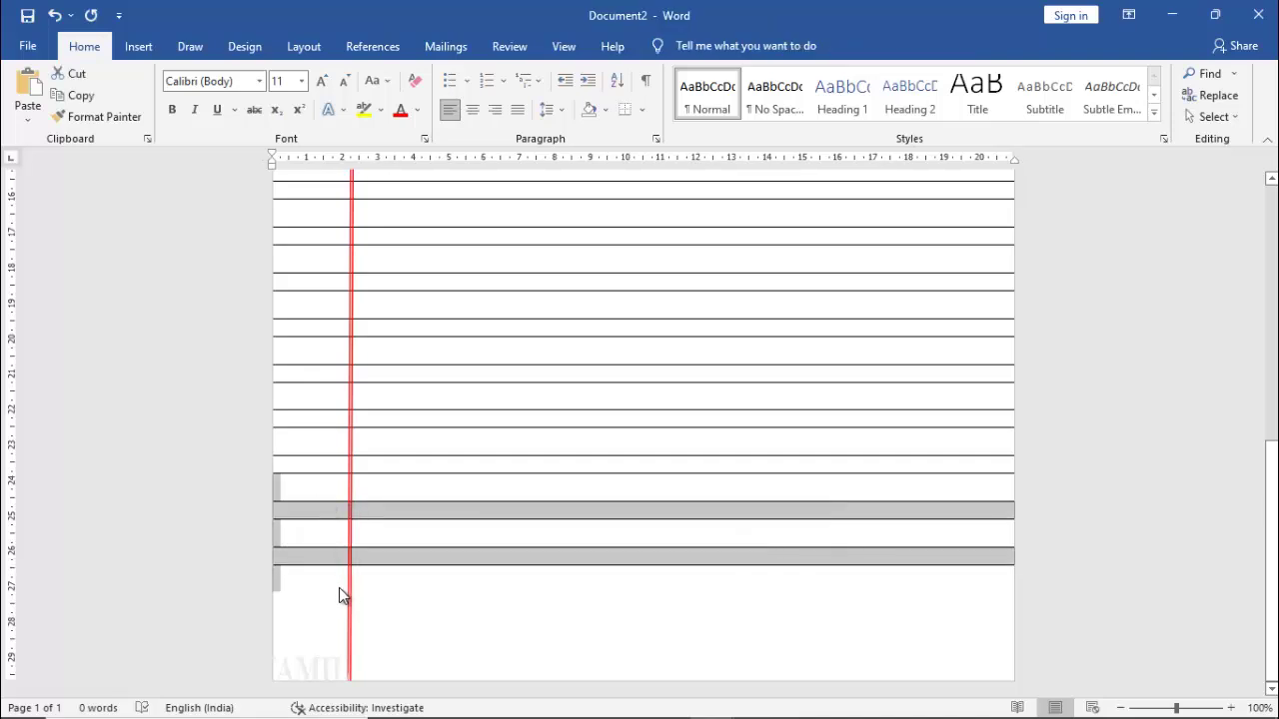
key("ctrl+x")
key("ctrl+v")
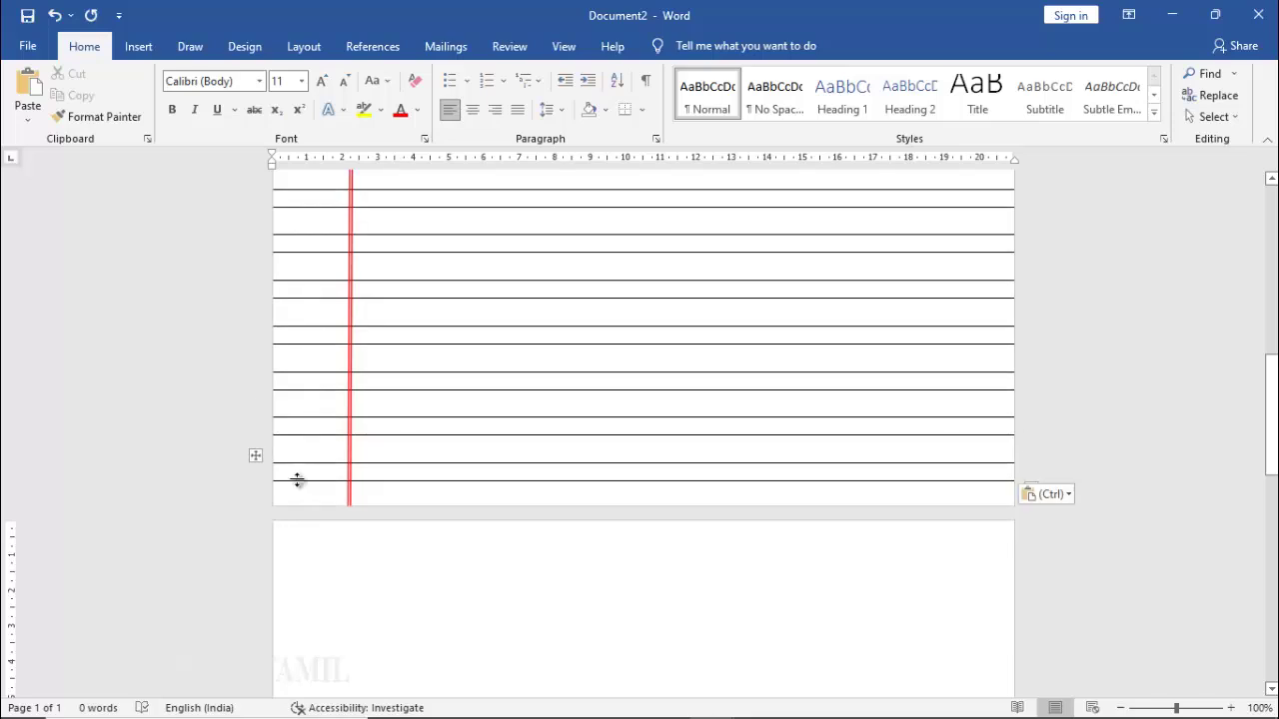
right_click(300, 479)
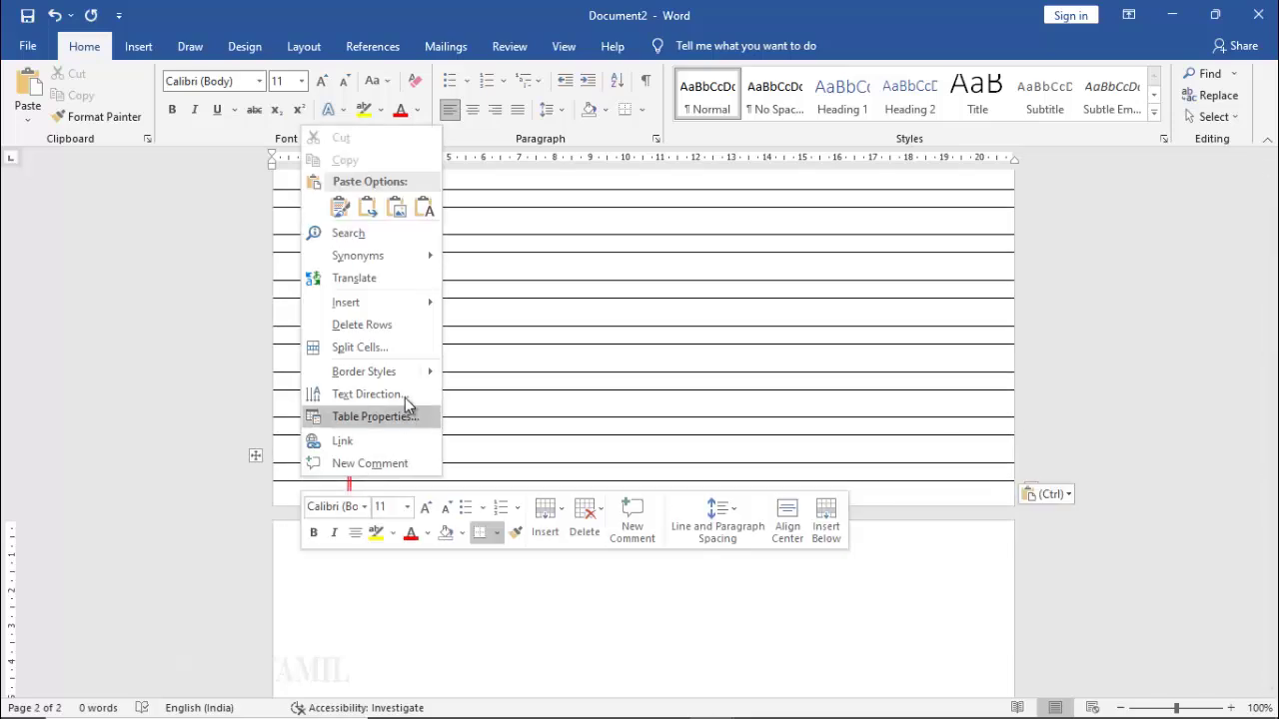
left_click(358, 322)
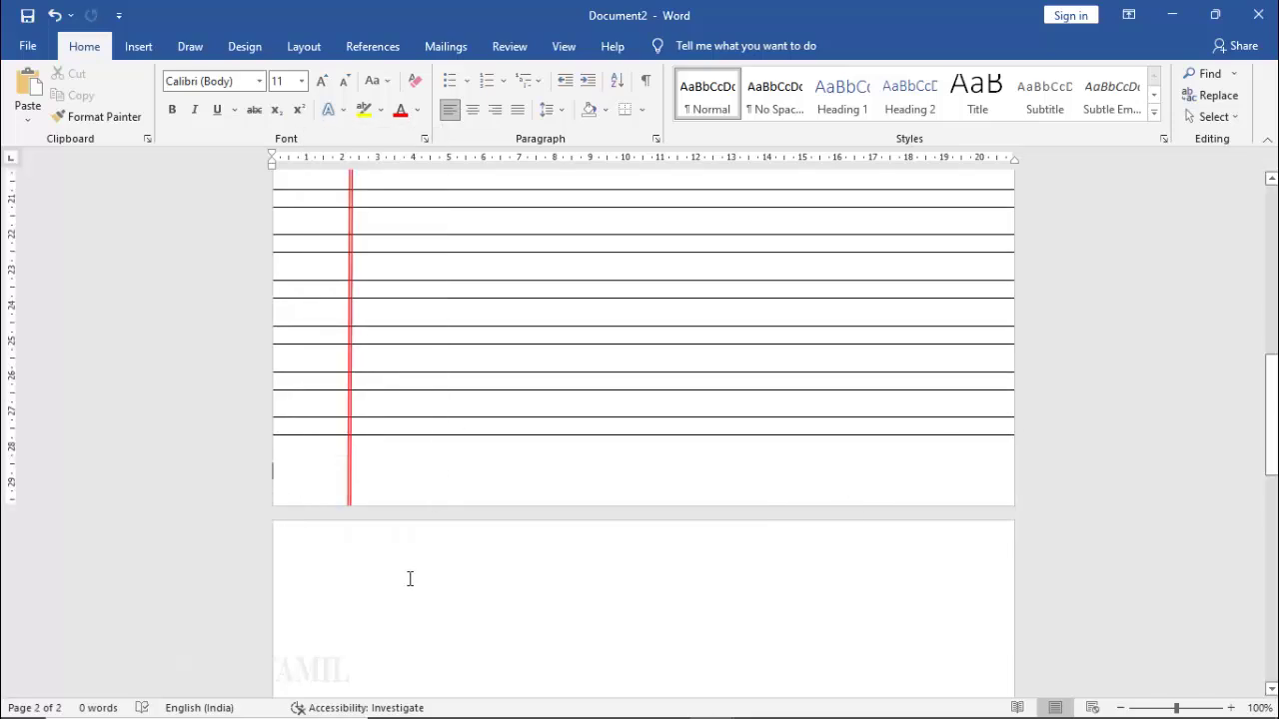
key("ctrl+z")
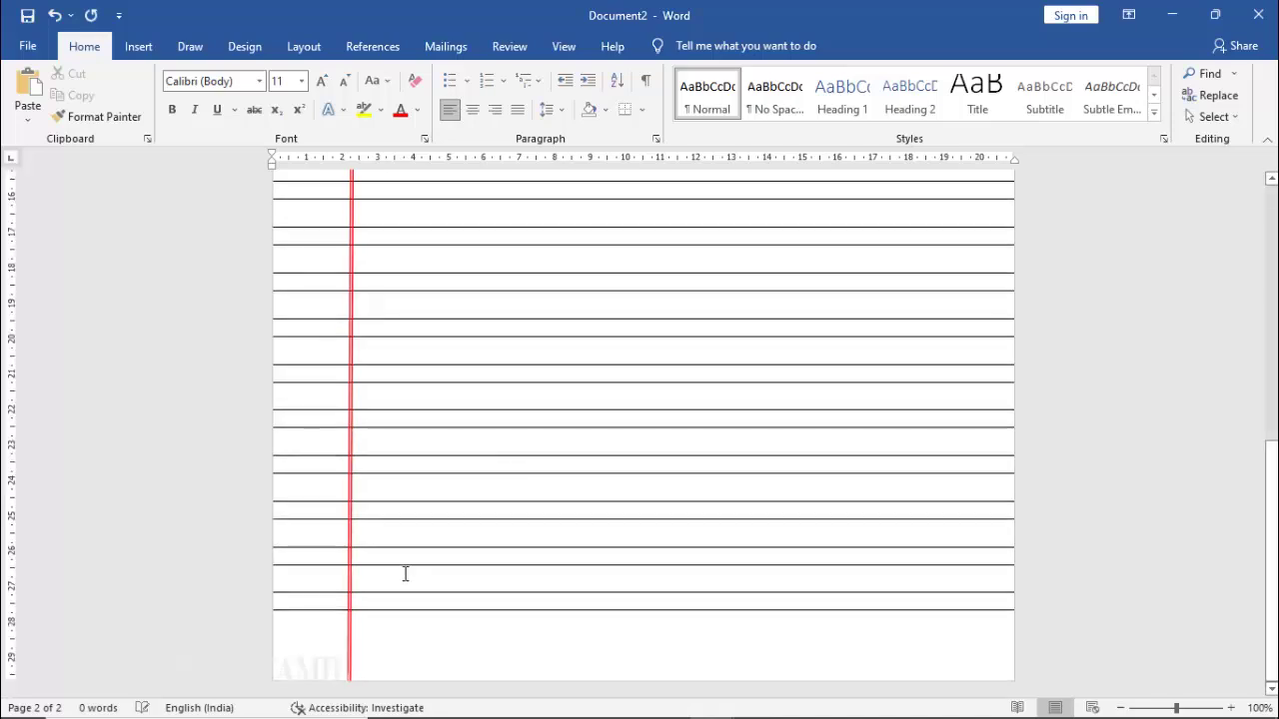
key("ctrl+z")
scroll(420, 562, "up", 10)
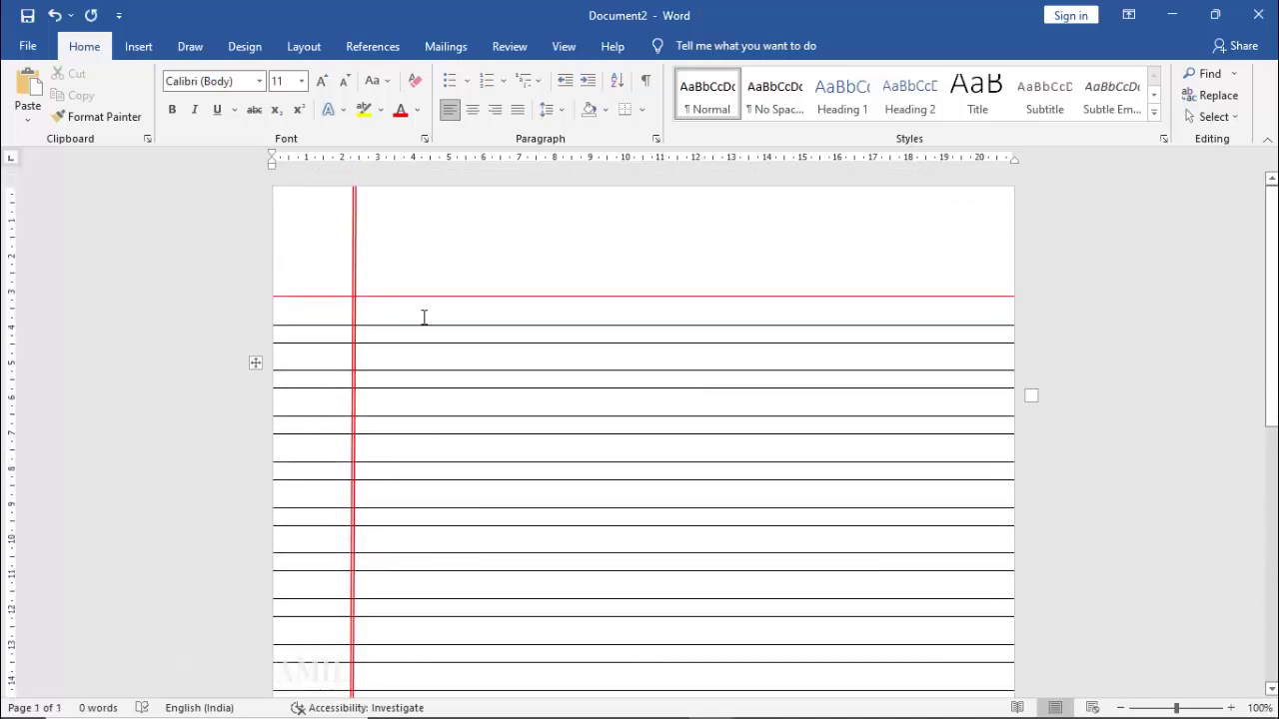
scroll(487, 317, "down", 10)
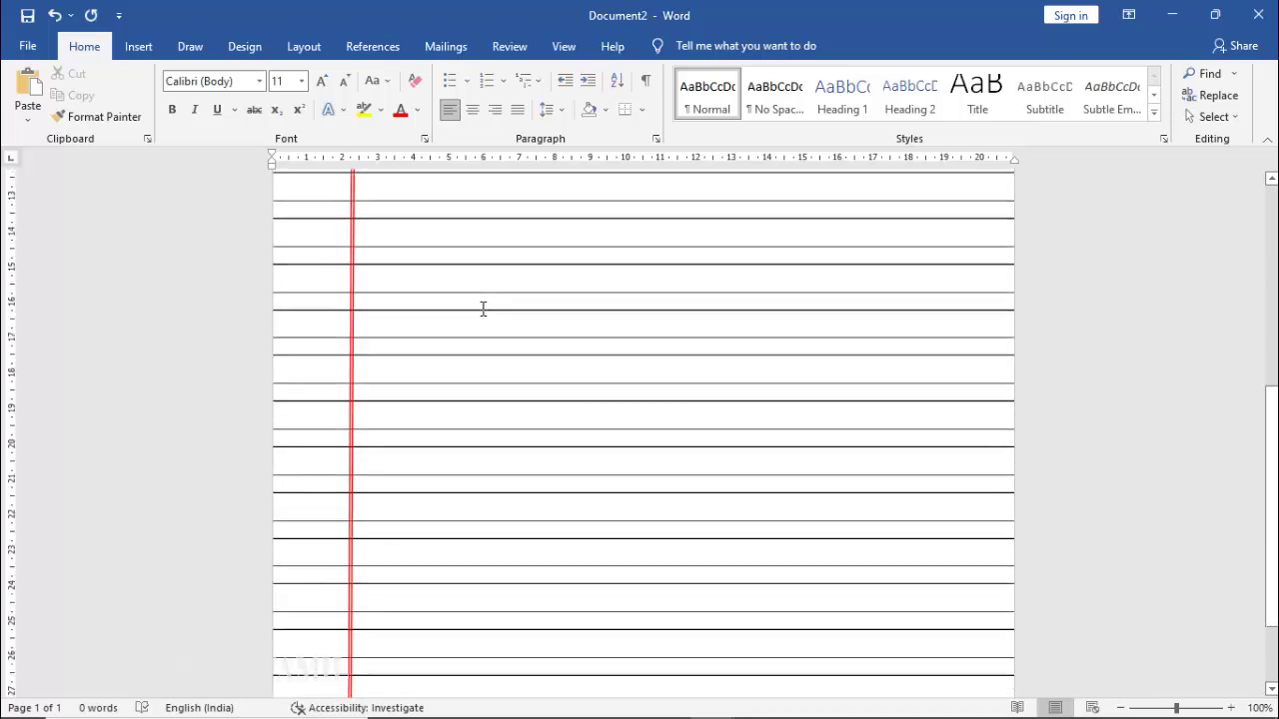
scroll(570, 462, "up", 10)
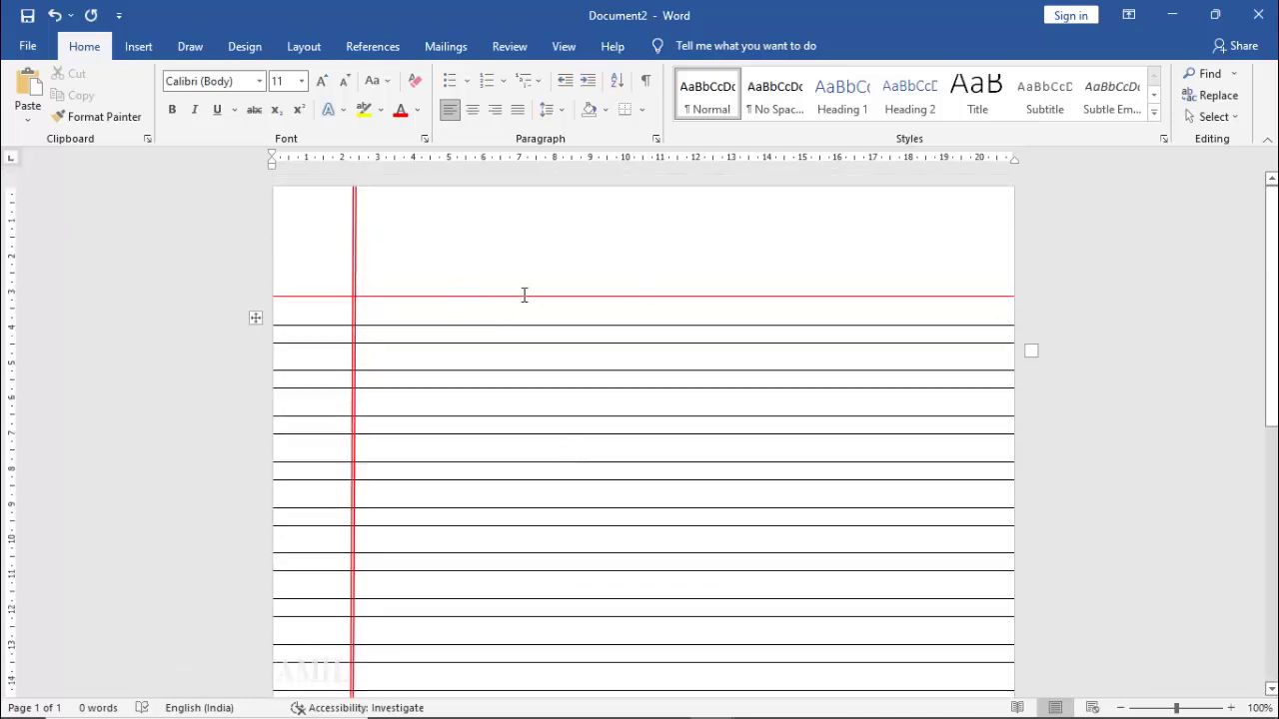
key("ctrl+n")
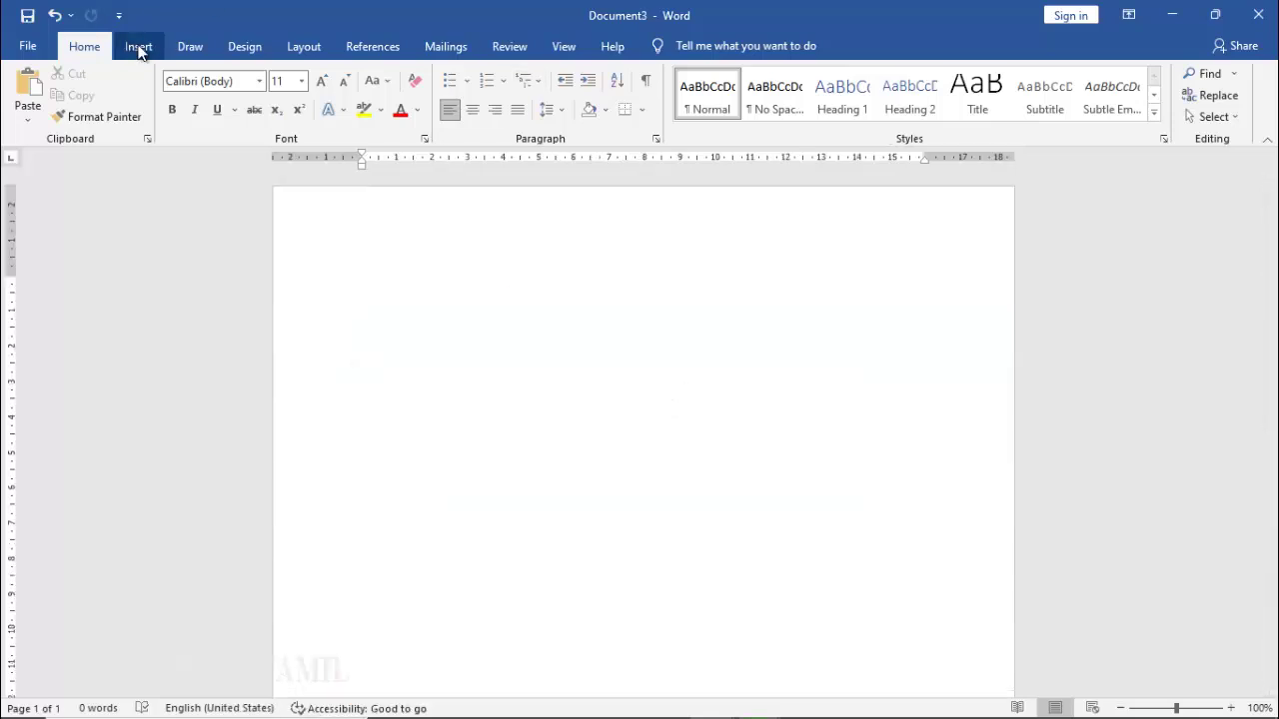
Step: Insert a 1-column, 4-row table into Document3 and select it
left_click(139, 48)
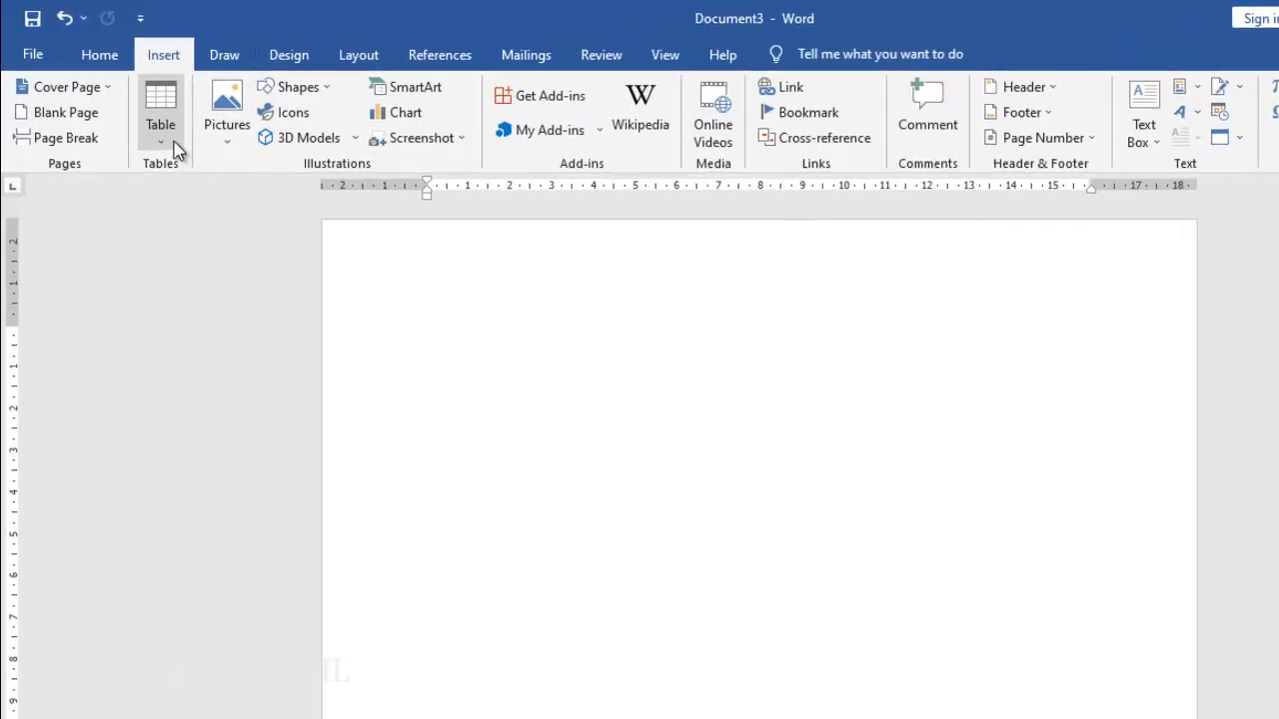
left_click(168, 145)
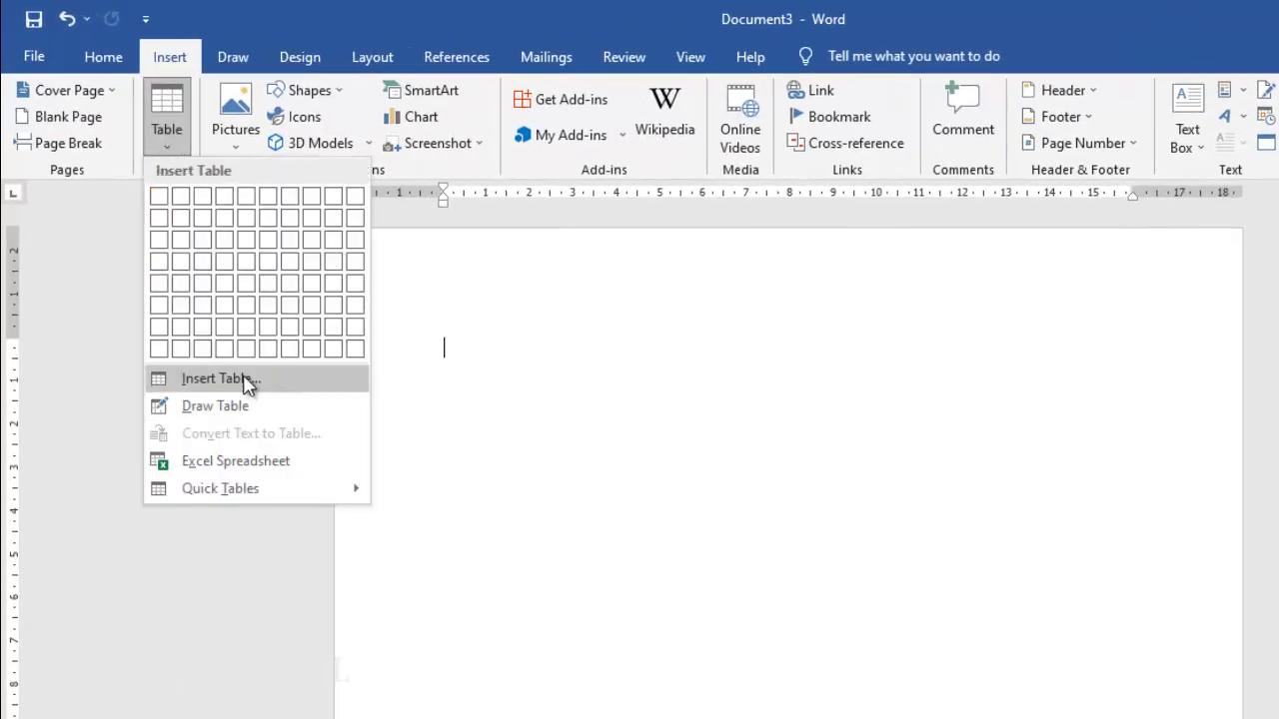
left_click(245, 379)
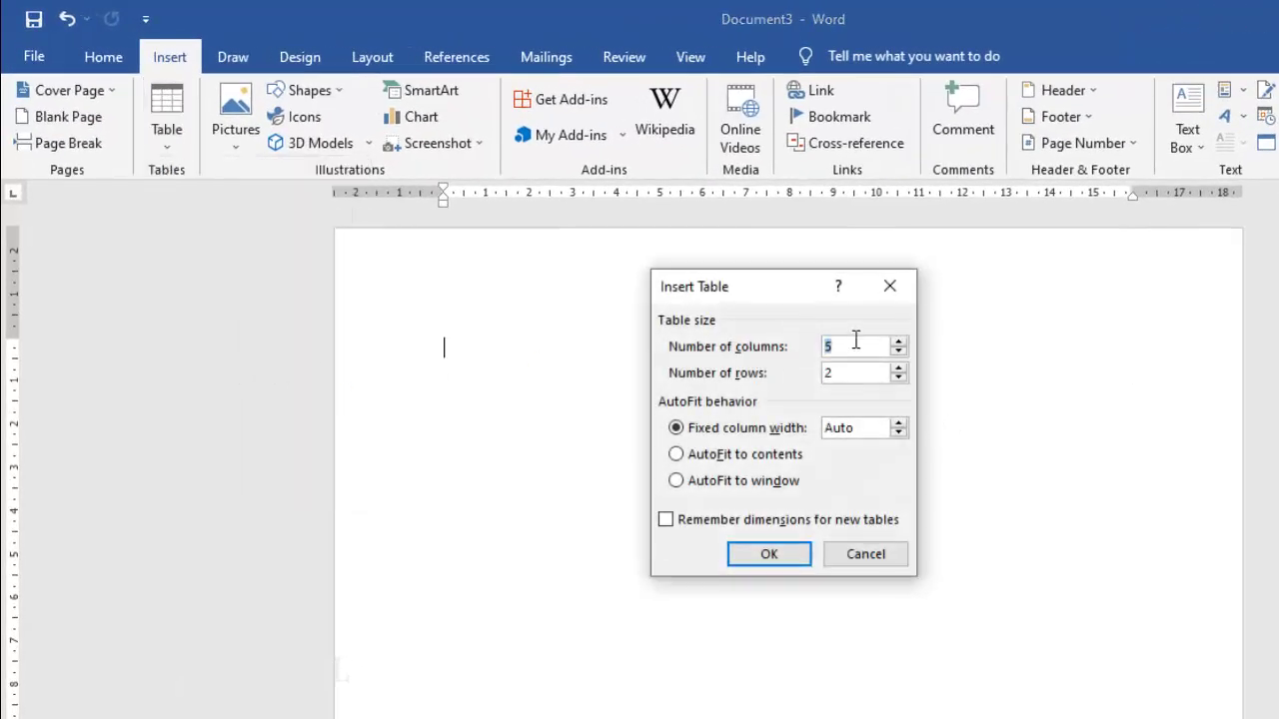
type("1")
type("4")
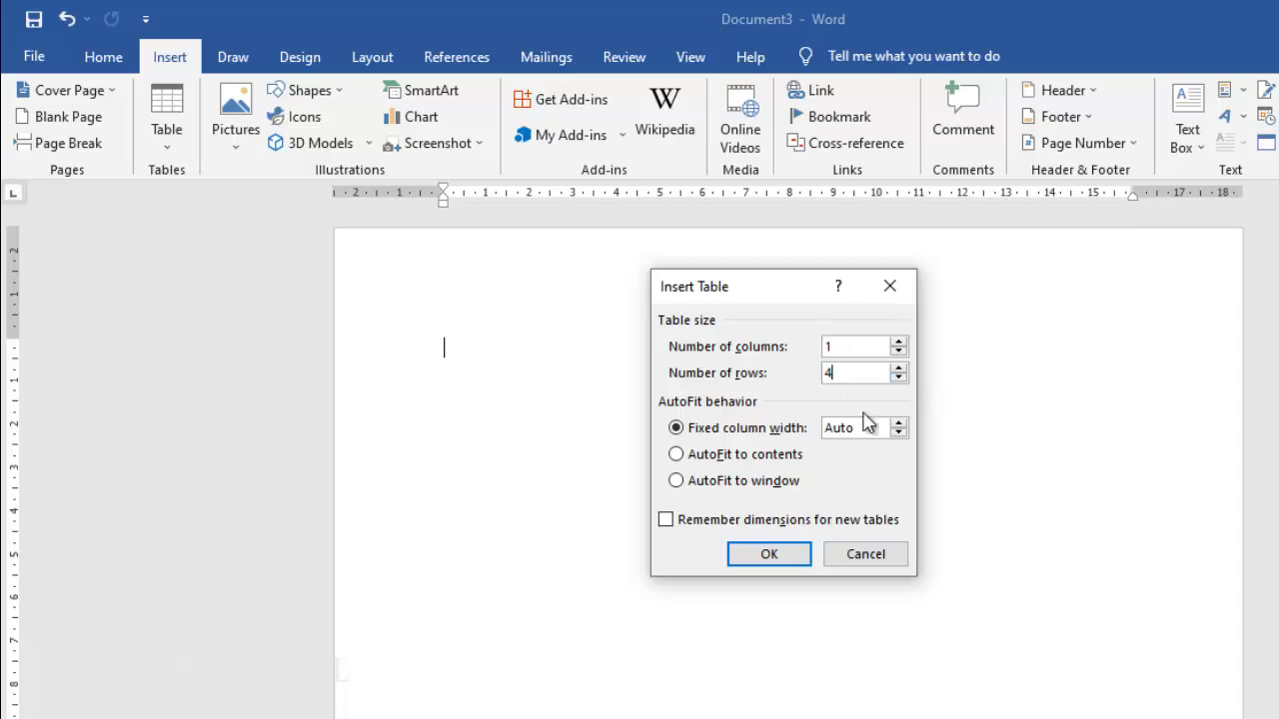
left_click(800, 561)
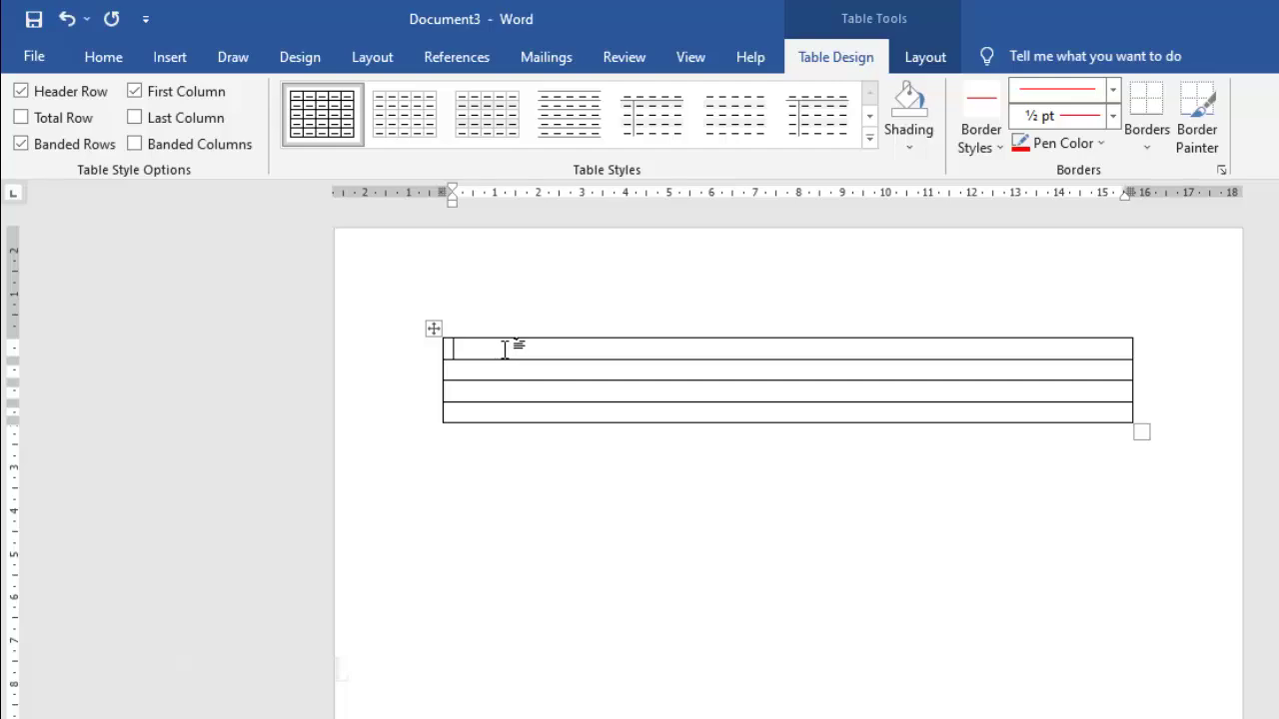
left_click(435, 329)
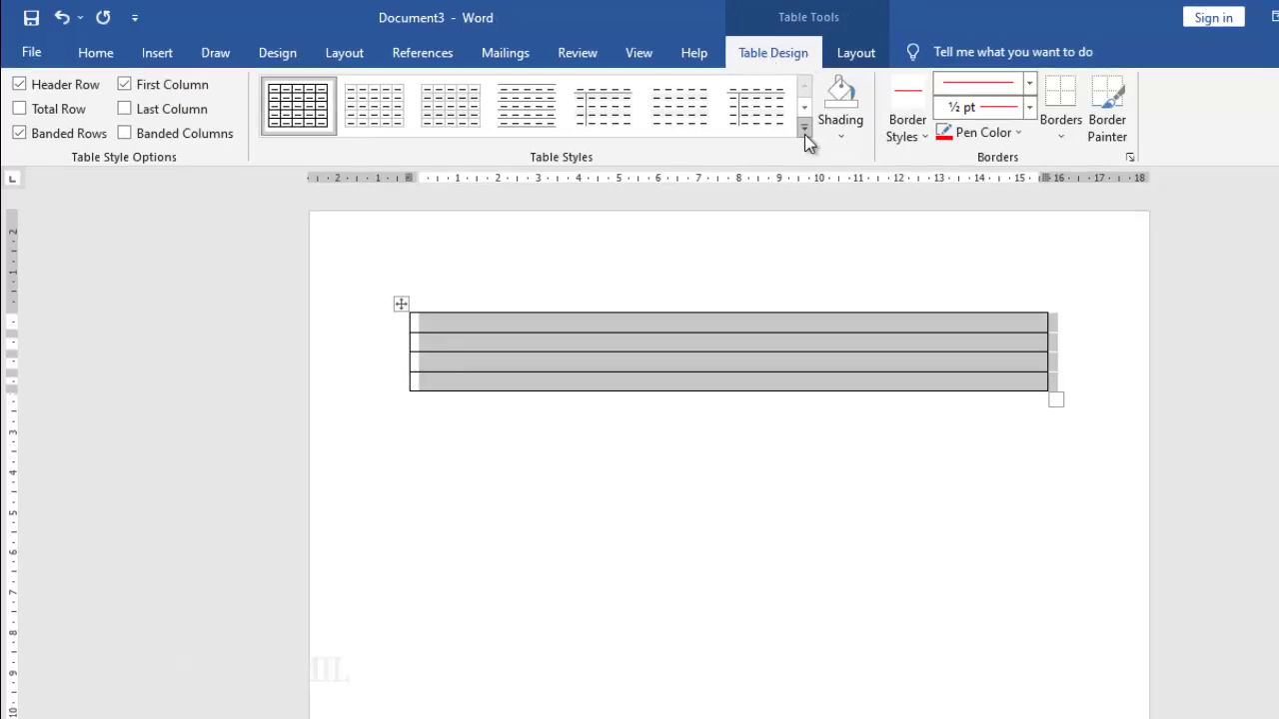
Step: Modify the table style so its borders are Light Blue
left_click(804, 130)
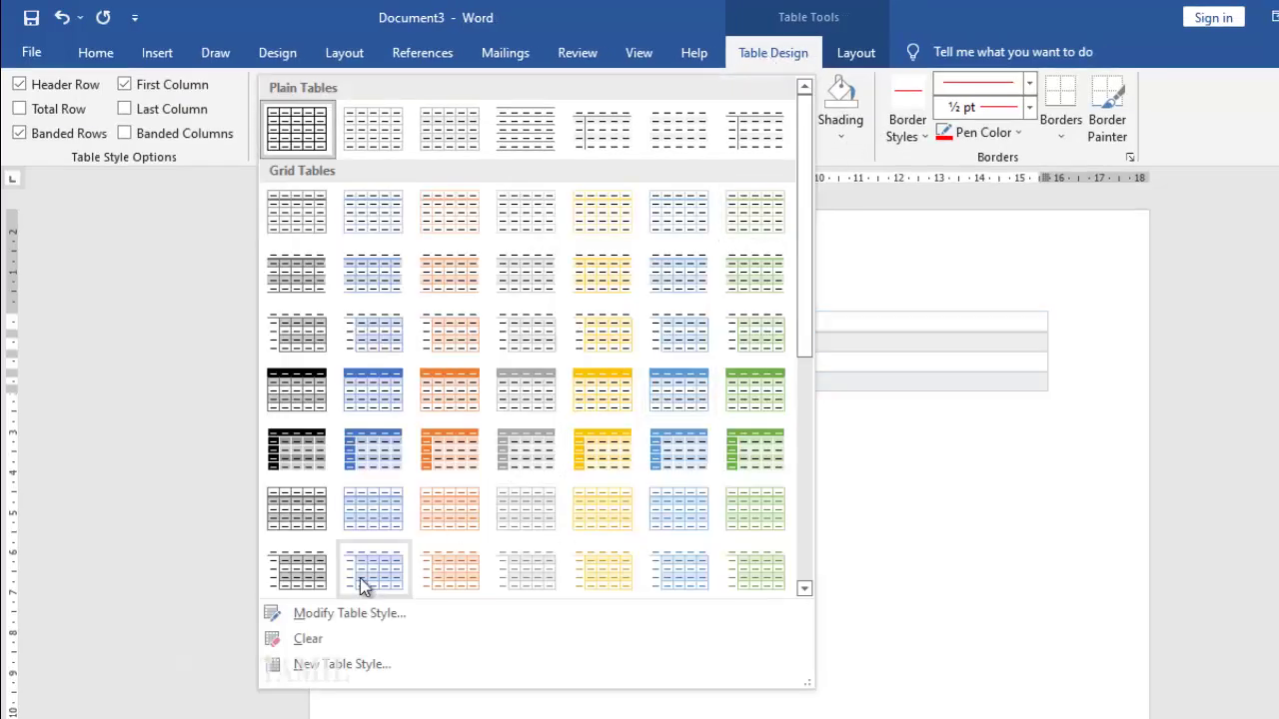
left_click(389, 613)
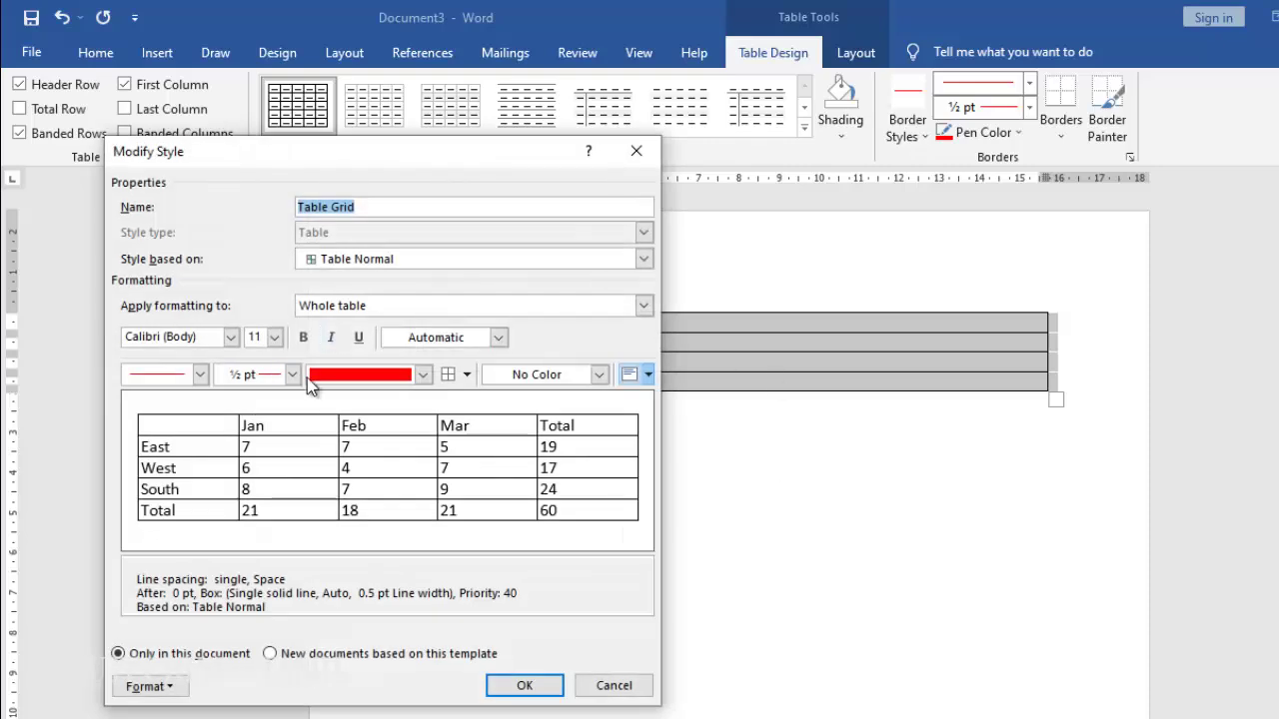
left_click(424, 375)
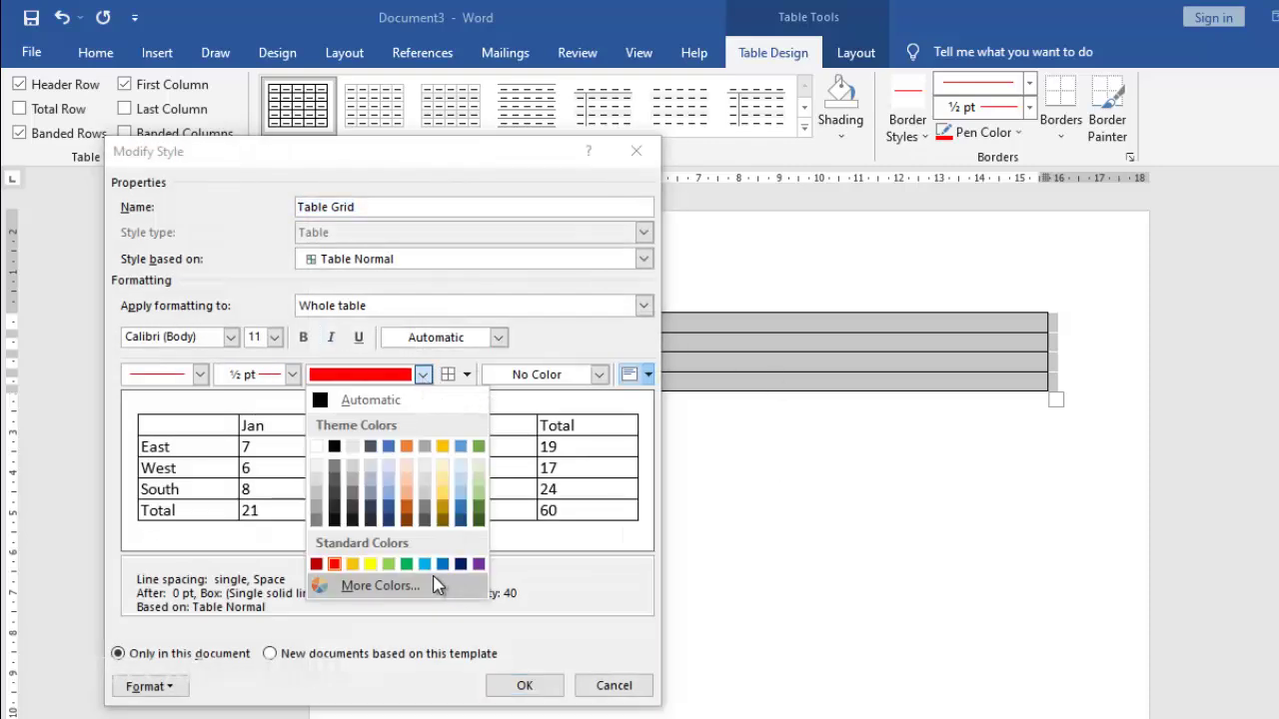
left_click(428, 566)
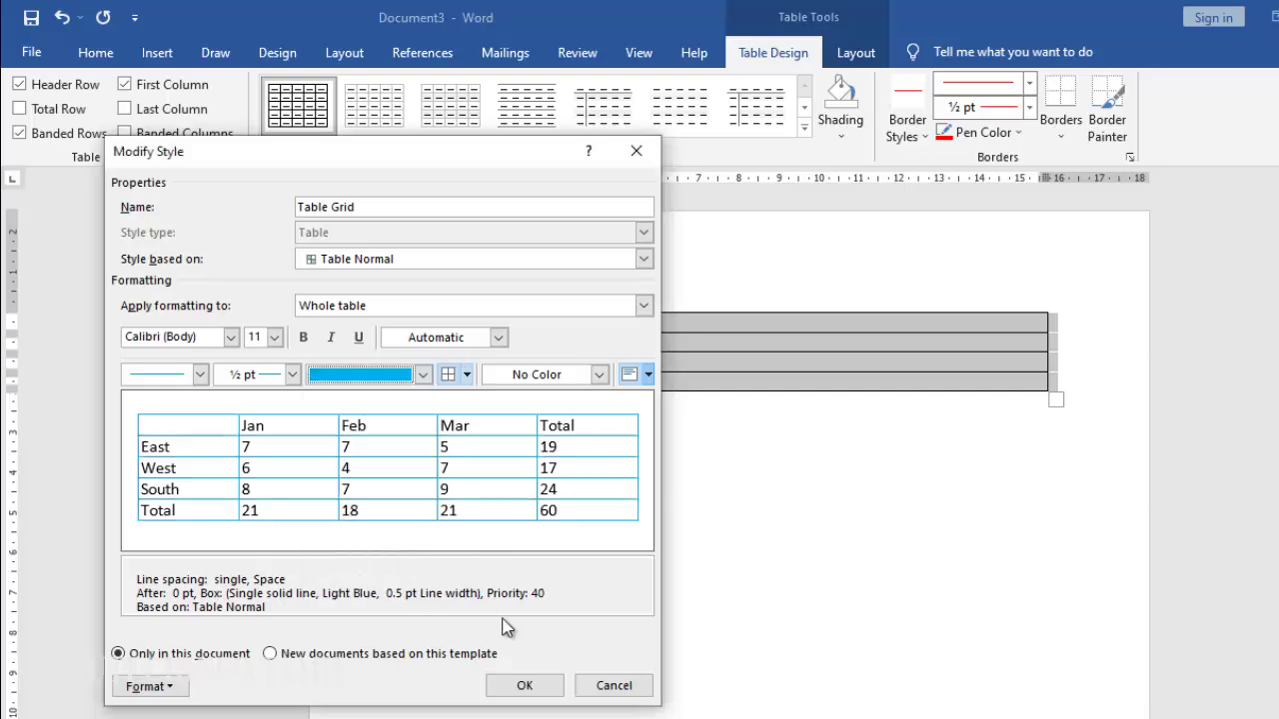
left_click(524, 686)
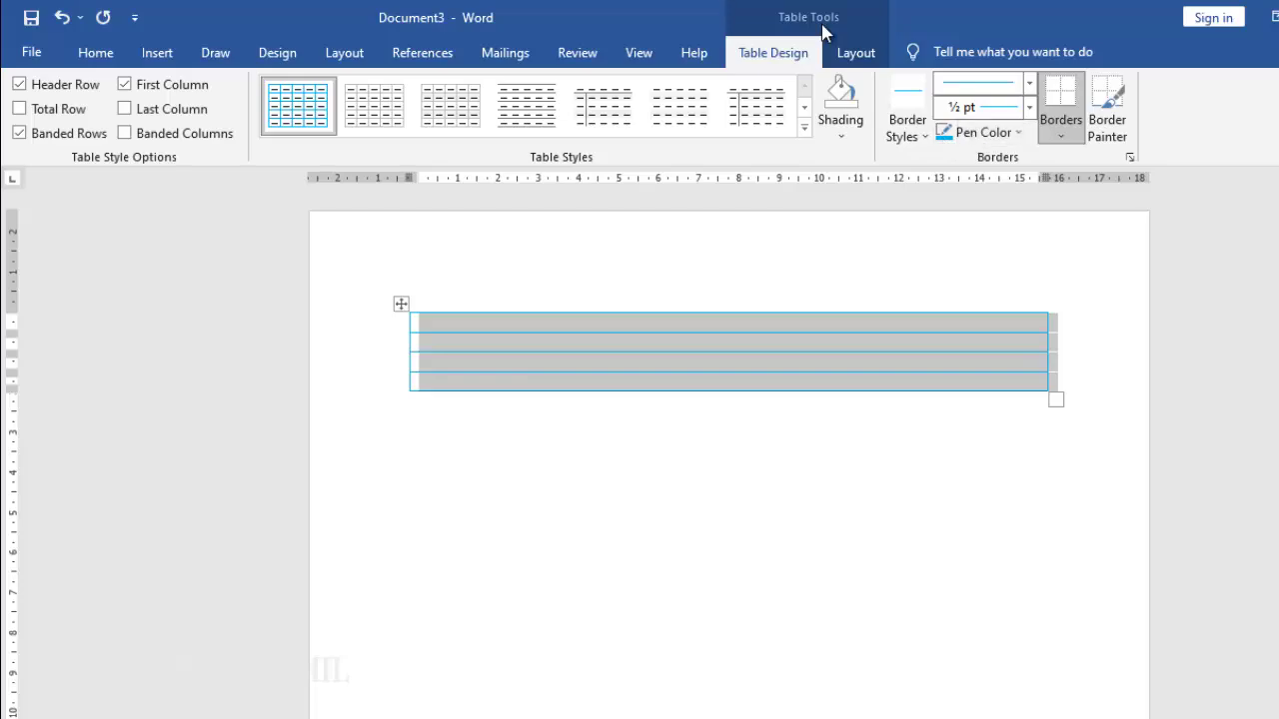
Step: Paint the table's top and bottom borders red
left_click(1019, 133)
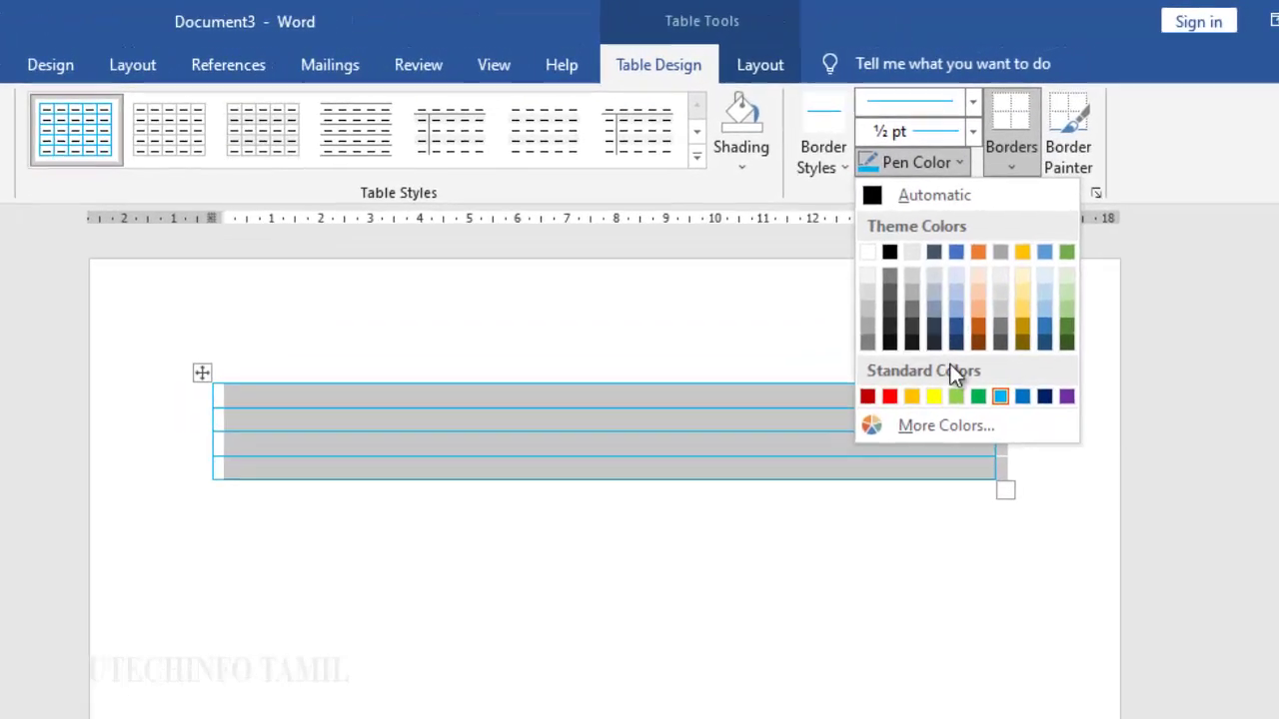
left_click(890, 397)
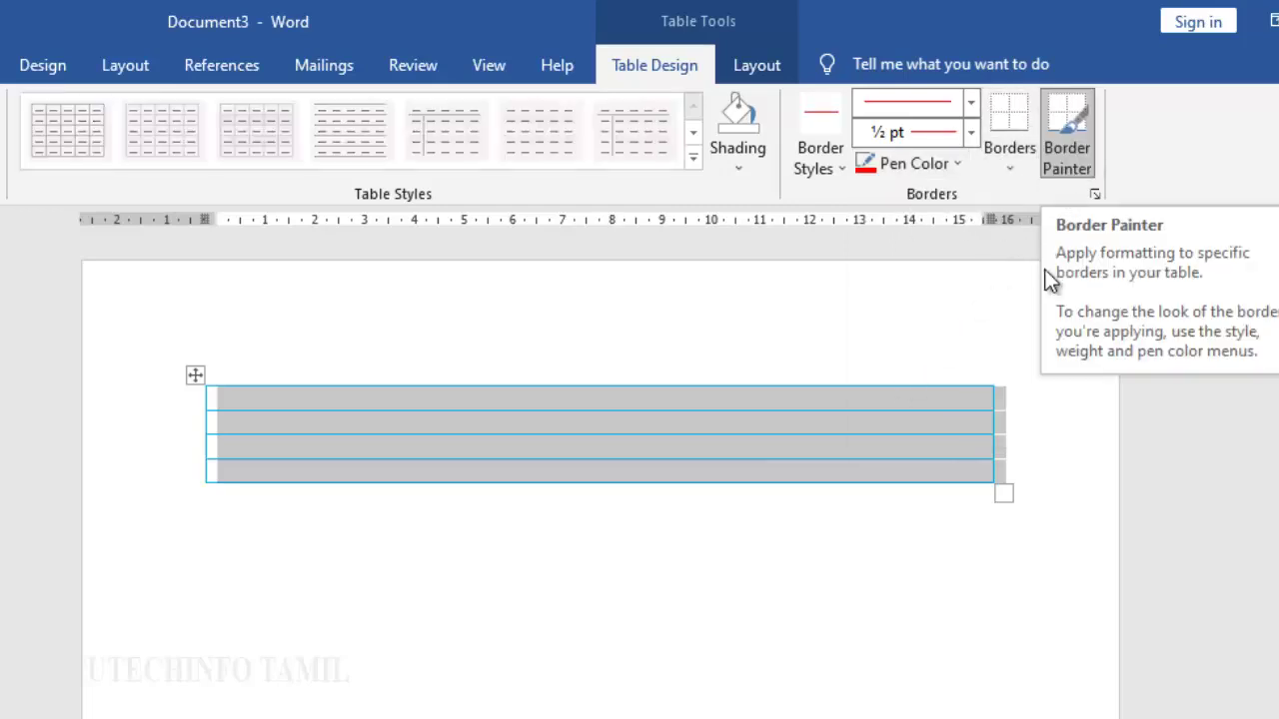
left_click(725, 385)
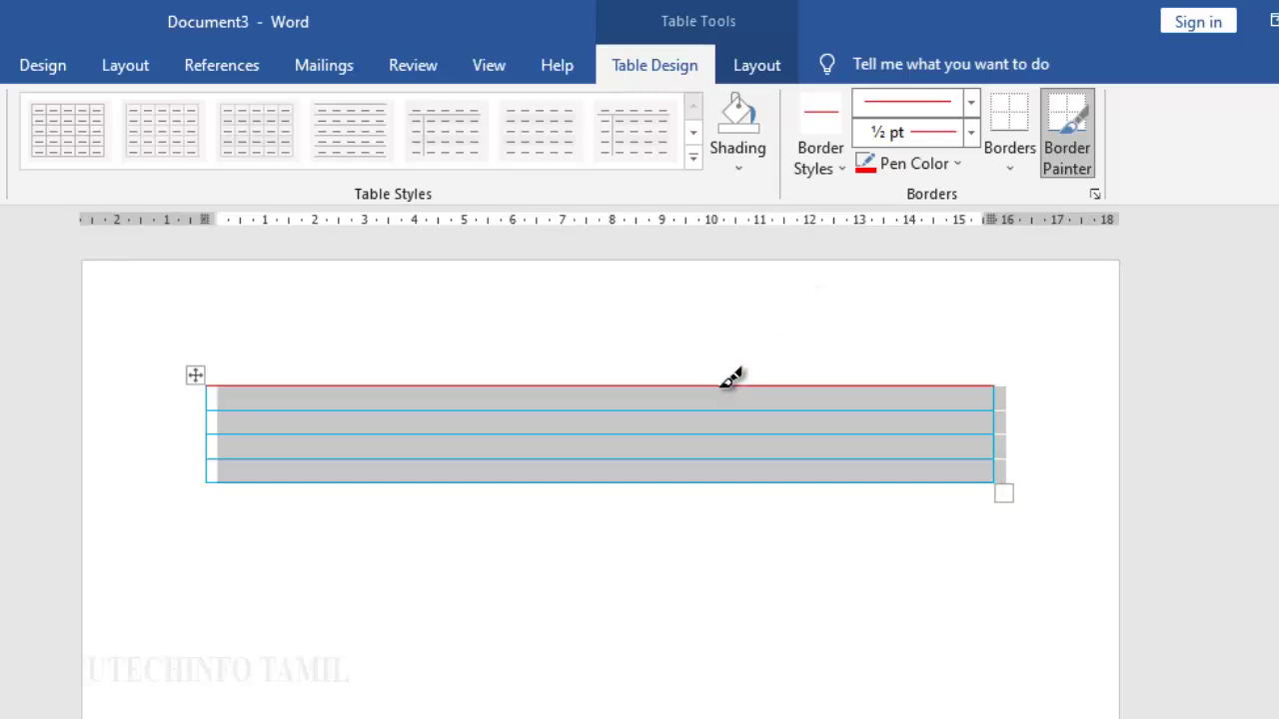
left_click(711, 482)
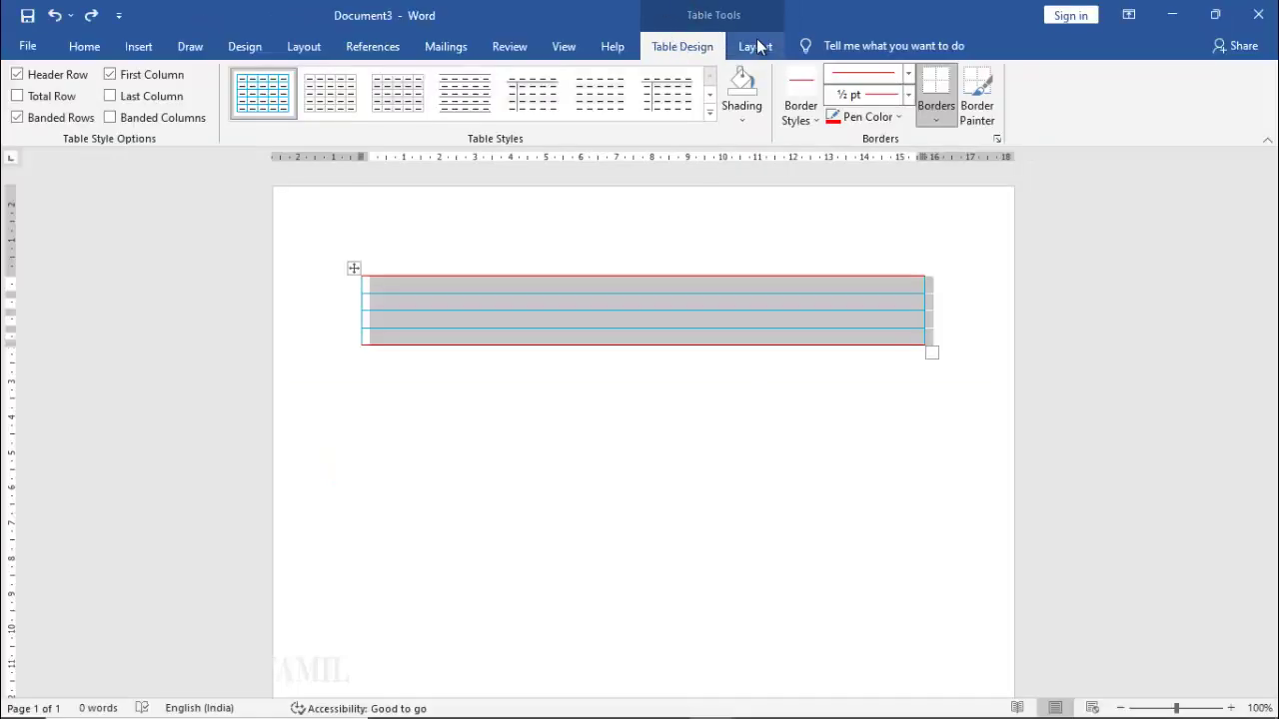
Step: Begin editing the row height value on the Layout tab to set 0.4 cm
left_click(753, 47)
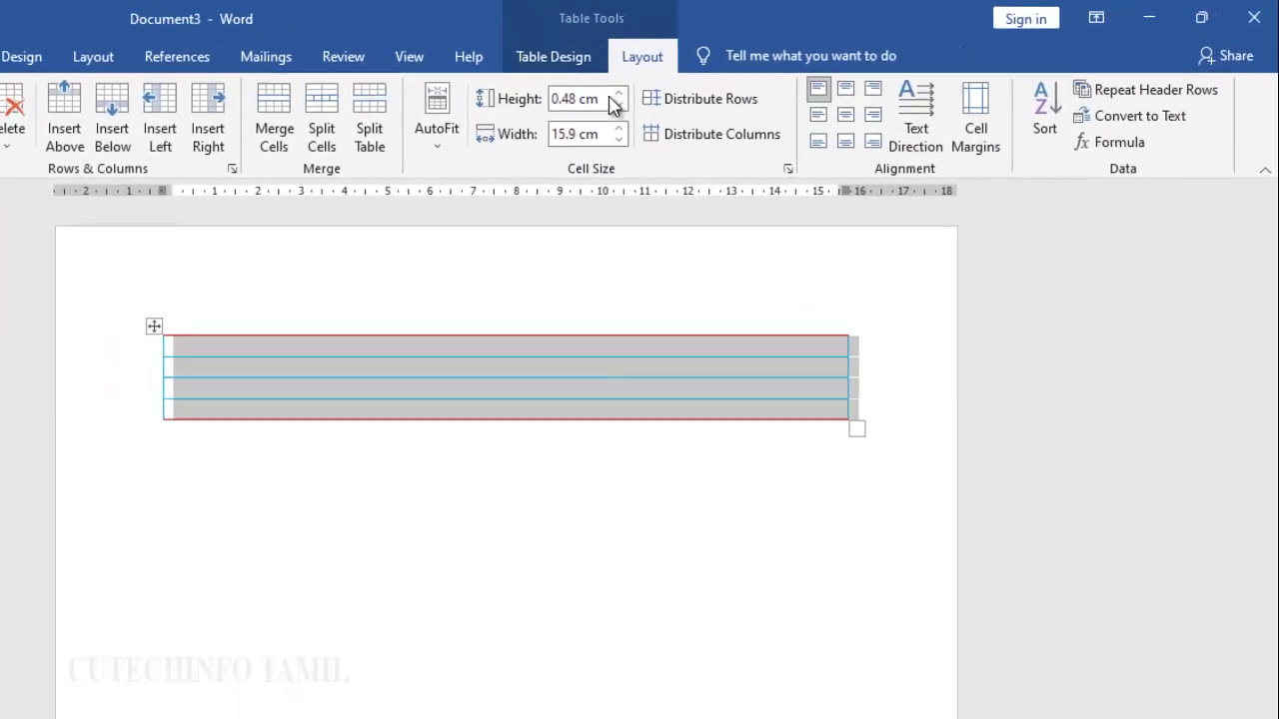
left_click(550, 100)
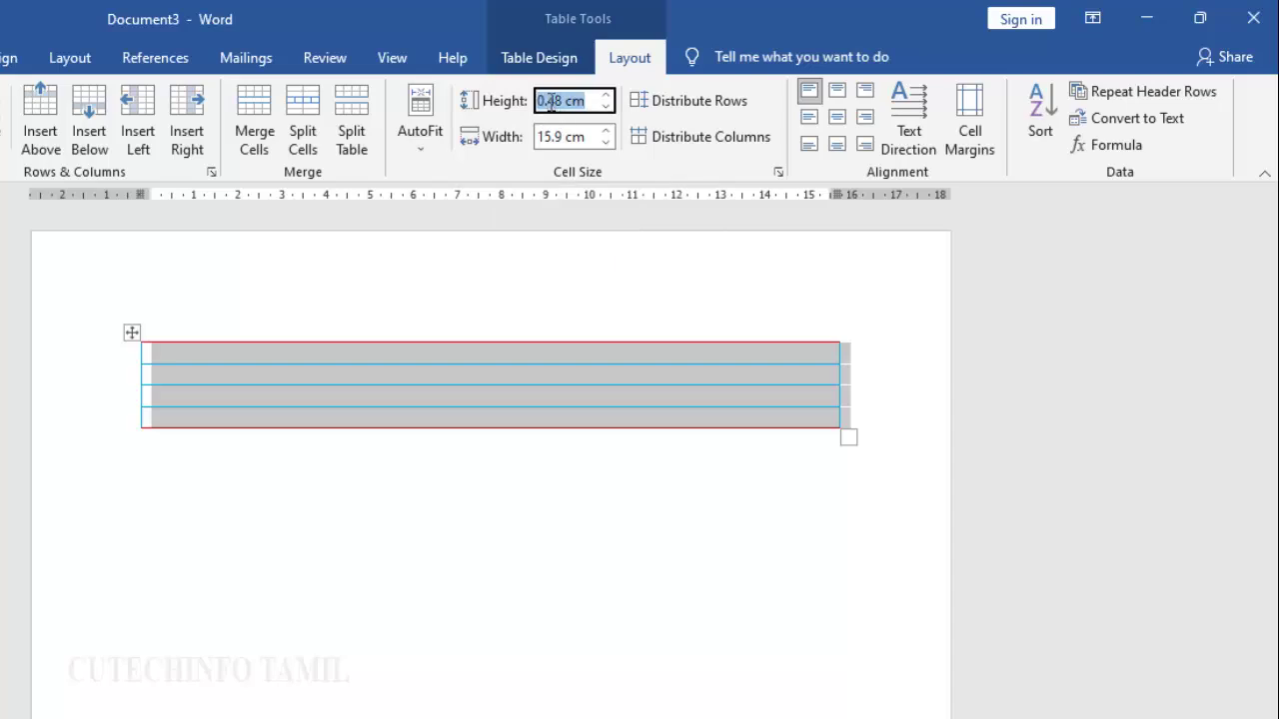
left_click(551, 101)
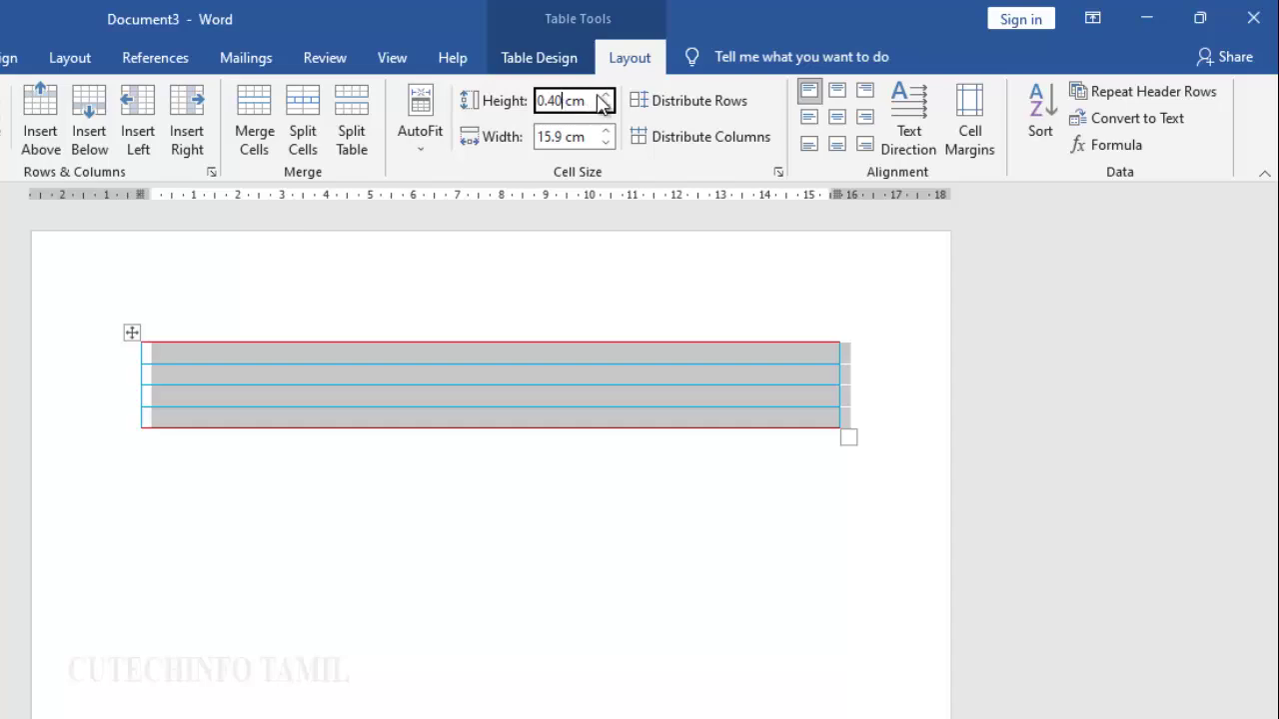
Step: Commit 0.4 cm as the lined table's row height
key("Return")
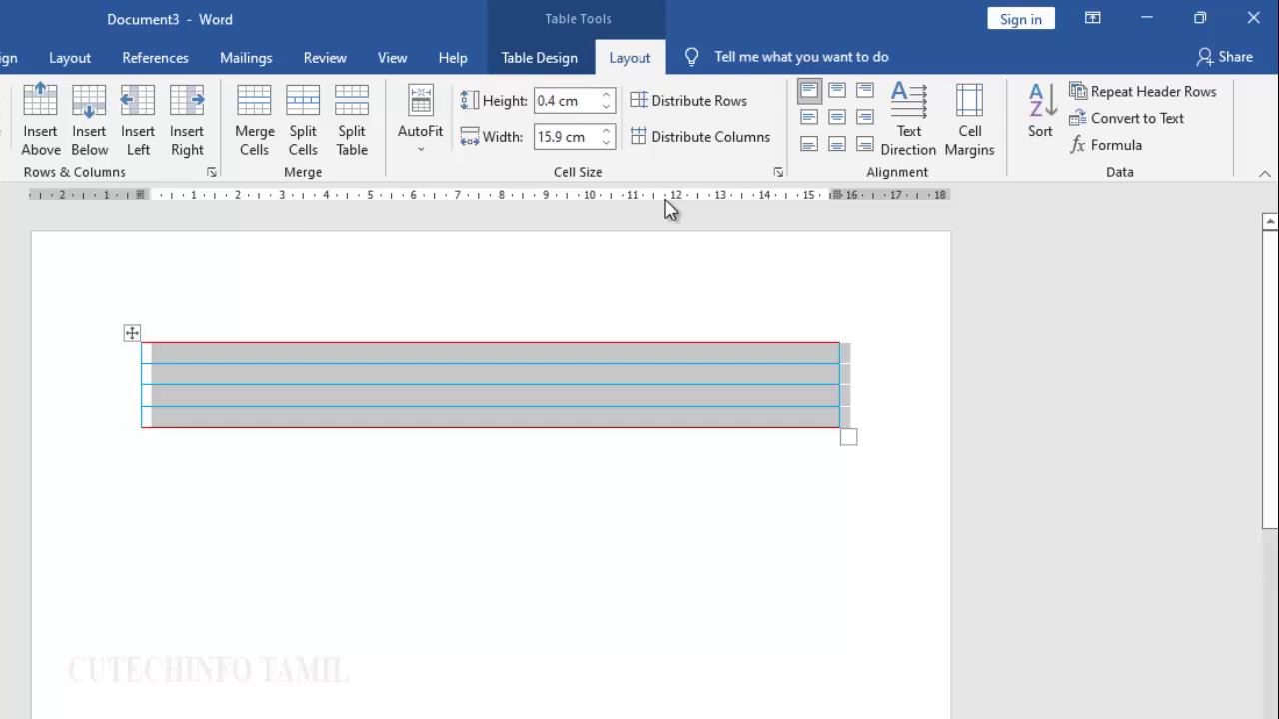
Step: In Page Setup, set the Top, Bottom, Left and Right margins to 0
left_click(88, 60)
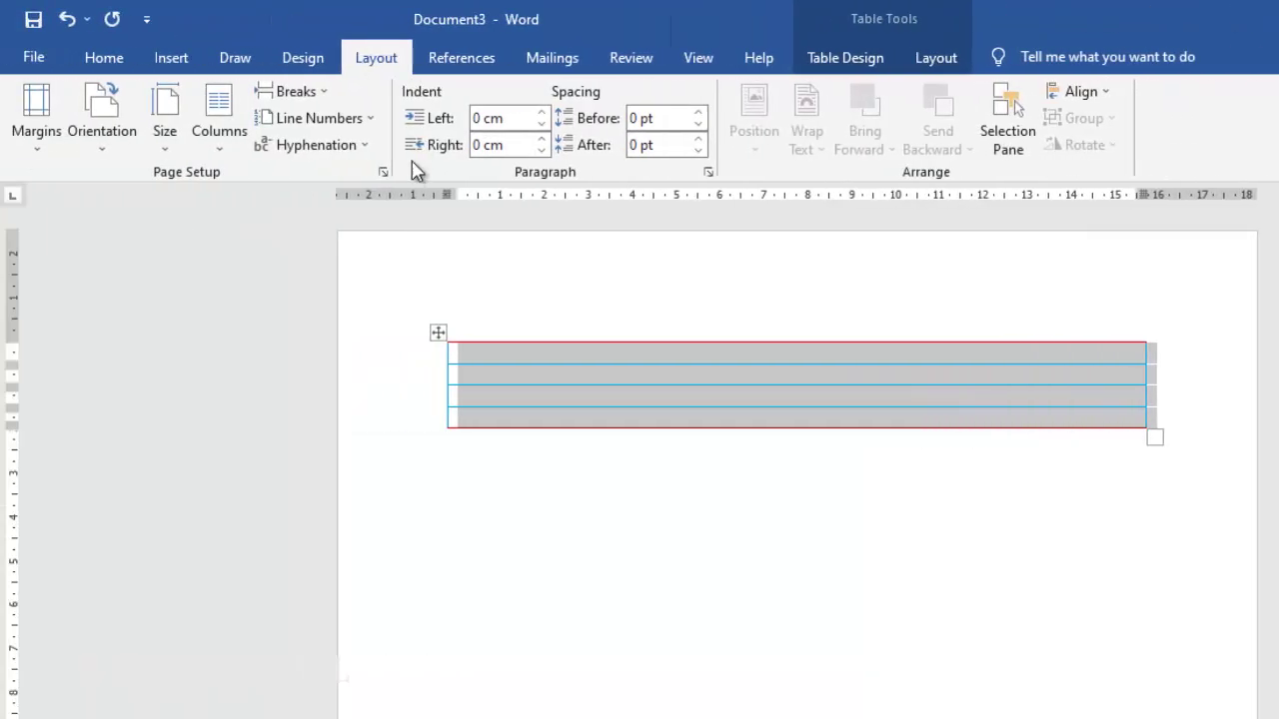
left_click(383, 173)
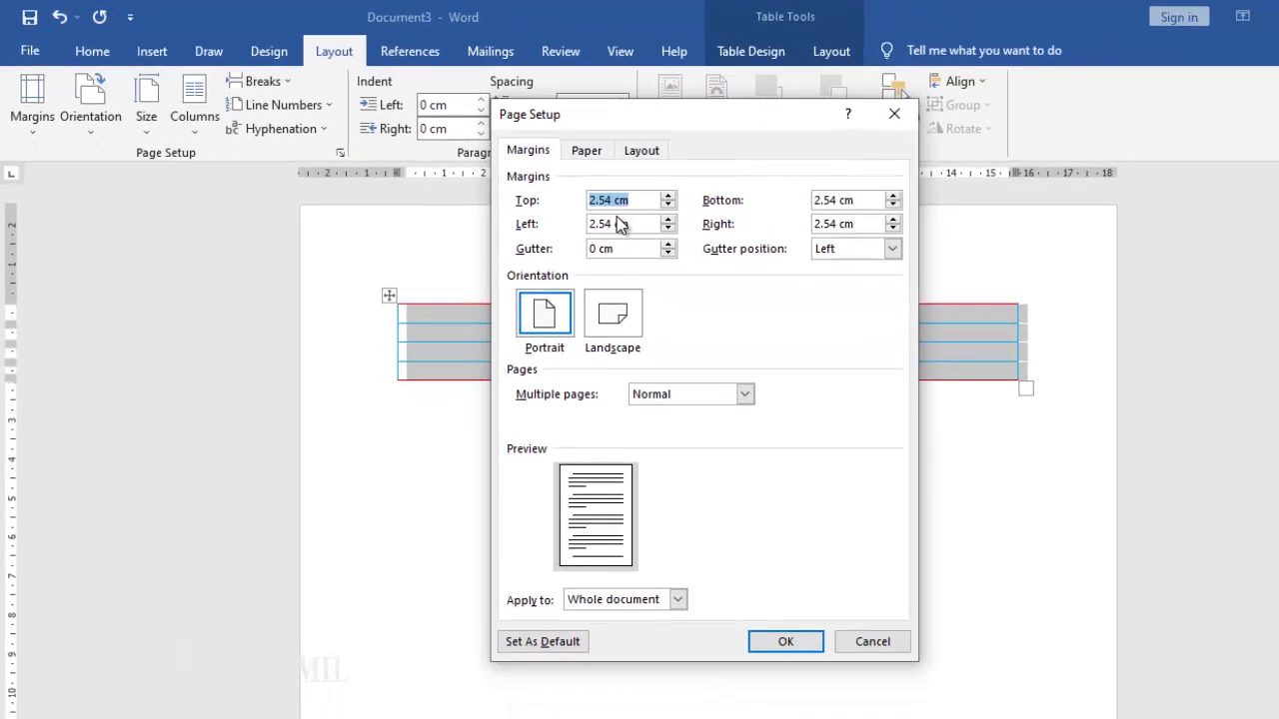
type("0")
key("Tab")
type("0")
key("Tab")
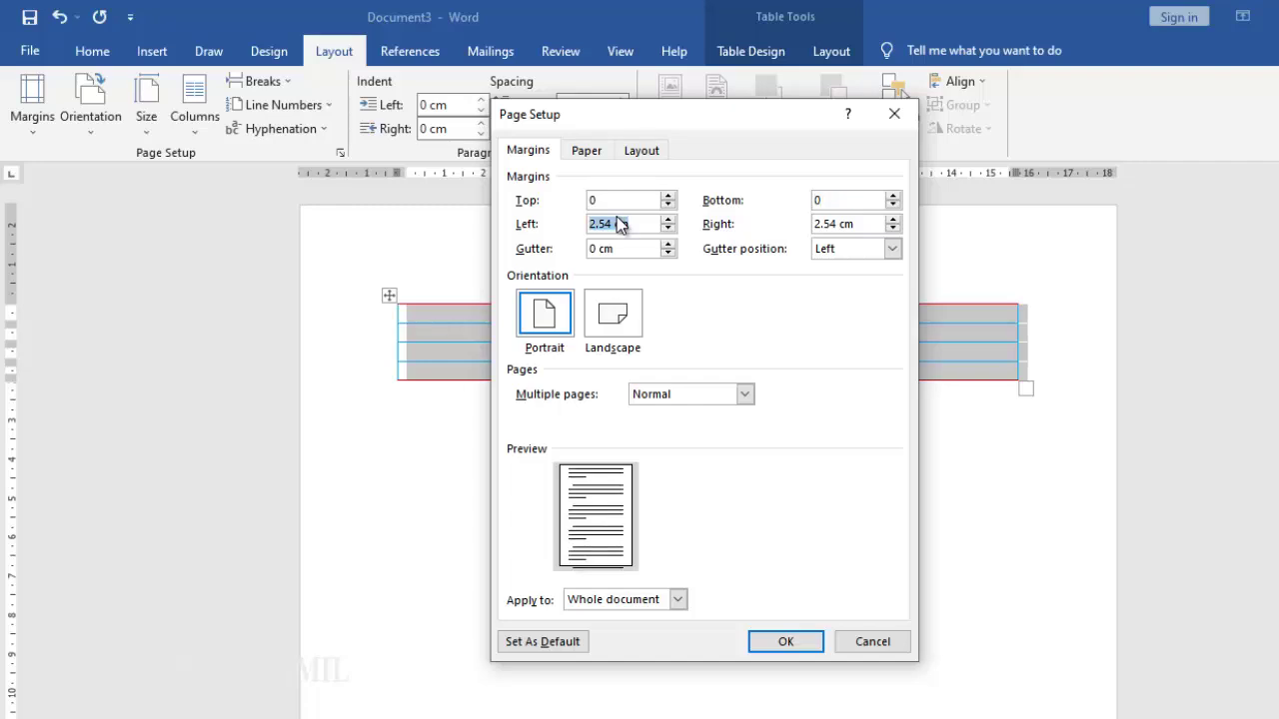
type("0")
key("Tab")
type("0")
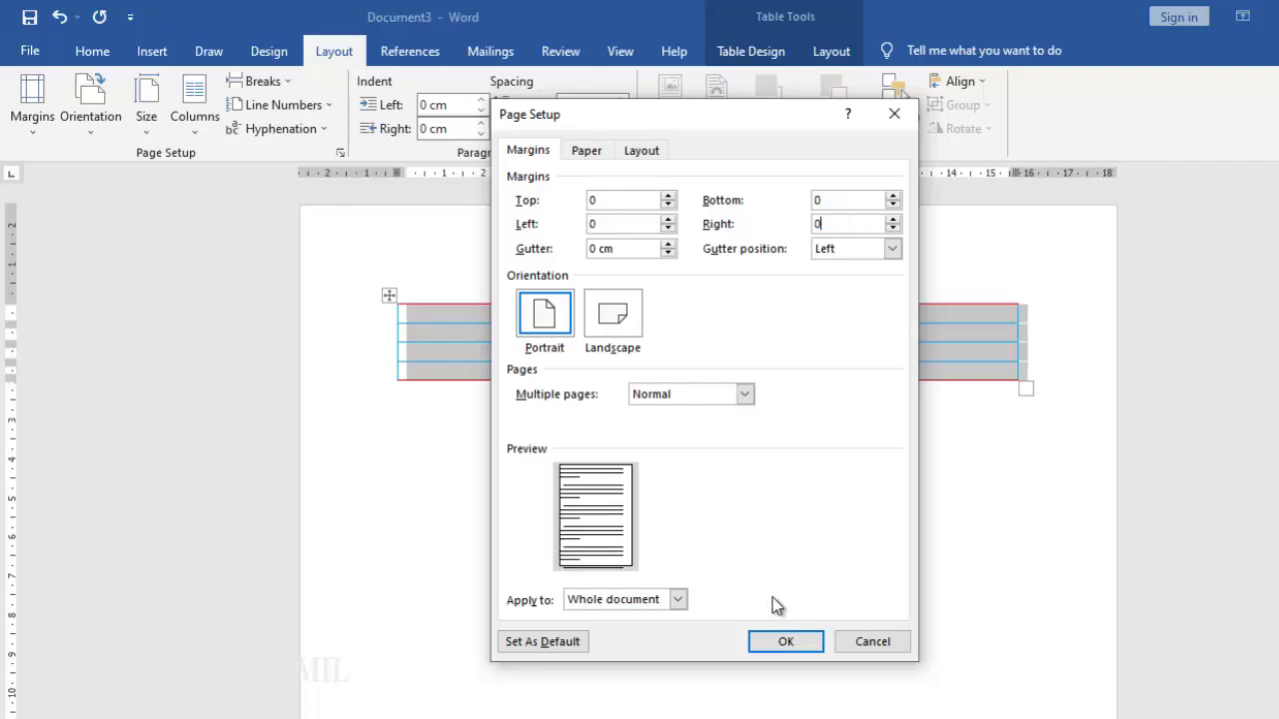
left_click(774, 644)
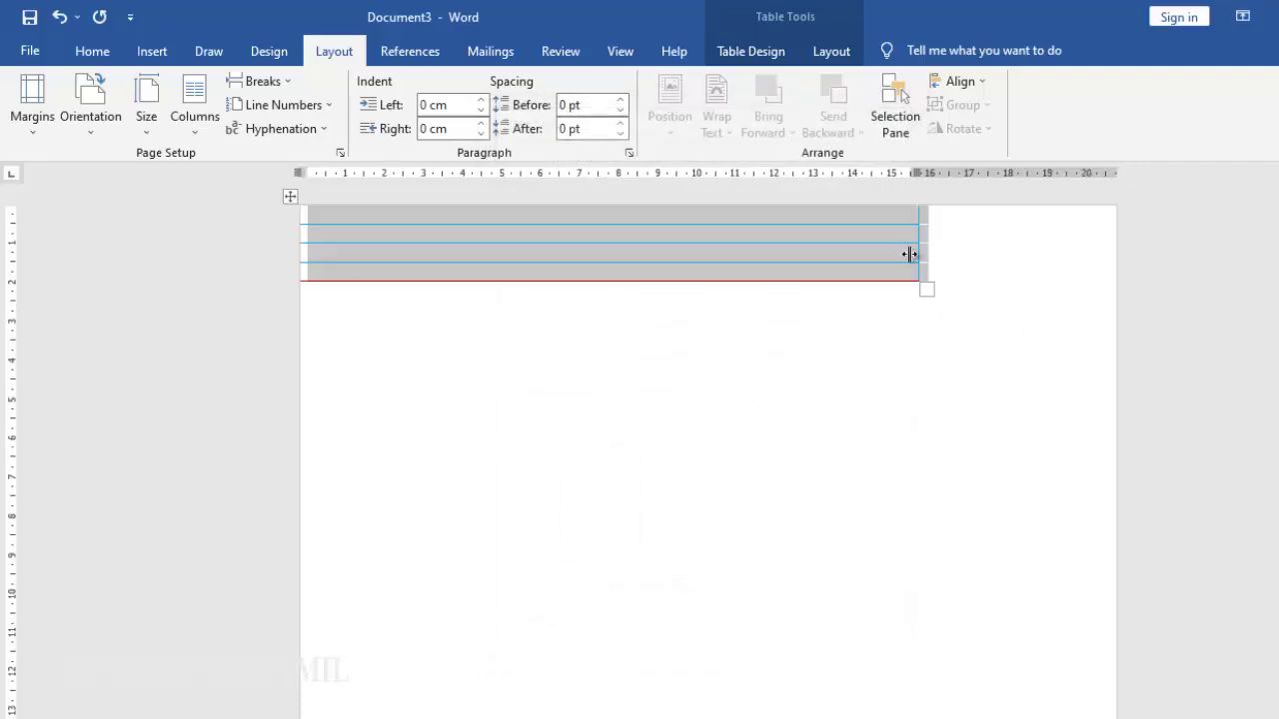
Step: Drag the table's borders out to both page edges, then select its four rows
left_click(940, 271)
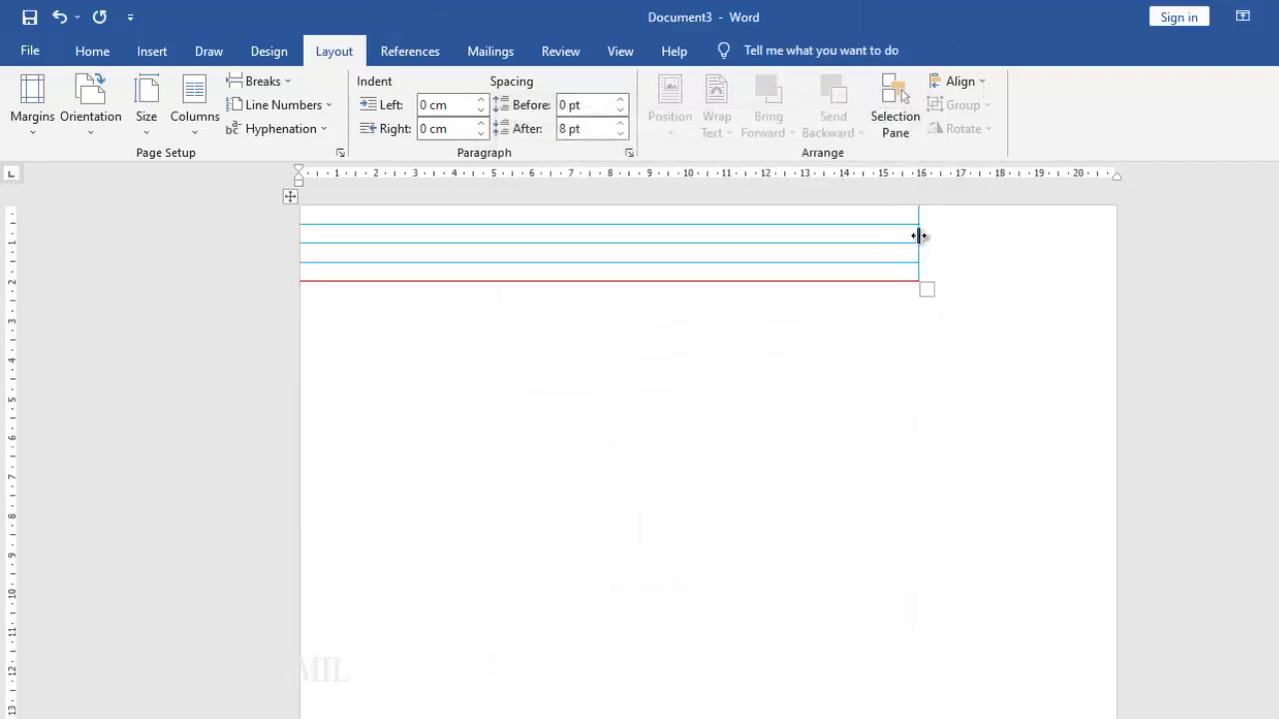
left_click_drag(924, 236, 1142, 256)
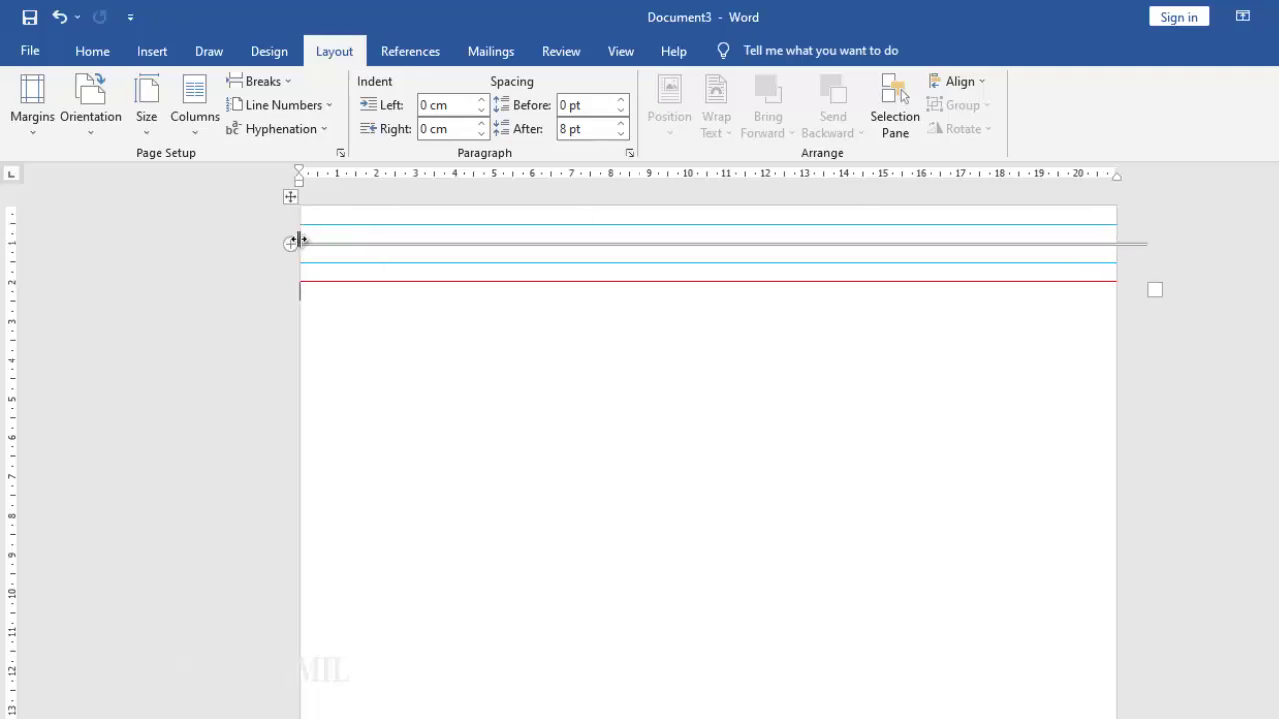
mouse_move(286, 240)
left_mouse_down()
mouse_move(246, 243)
mouse_move(298, 252)
left_mouse_up()
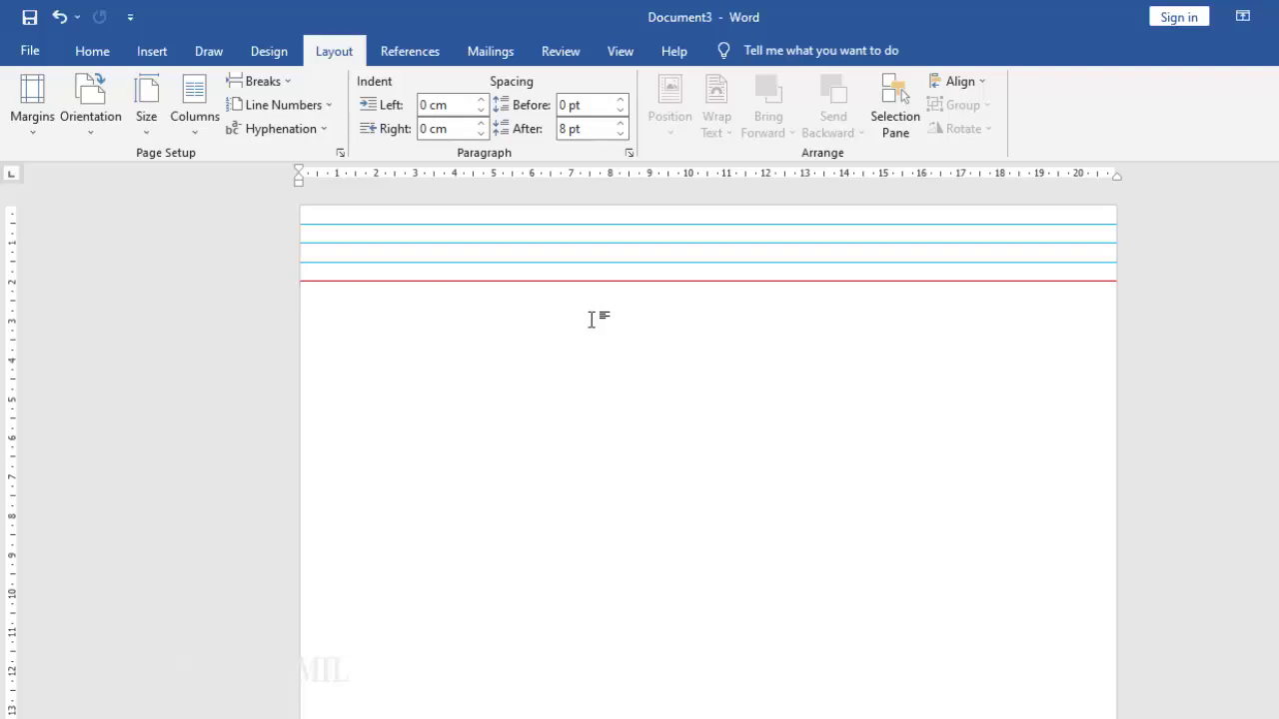
mouse_move(470, 272)
left_mouse_down()
mouse_move(443, 245)
mouse_move(360, 220)
left_mouse_up()
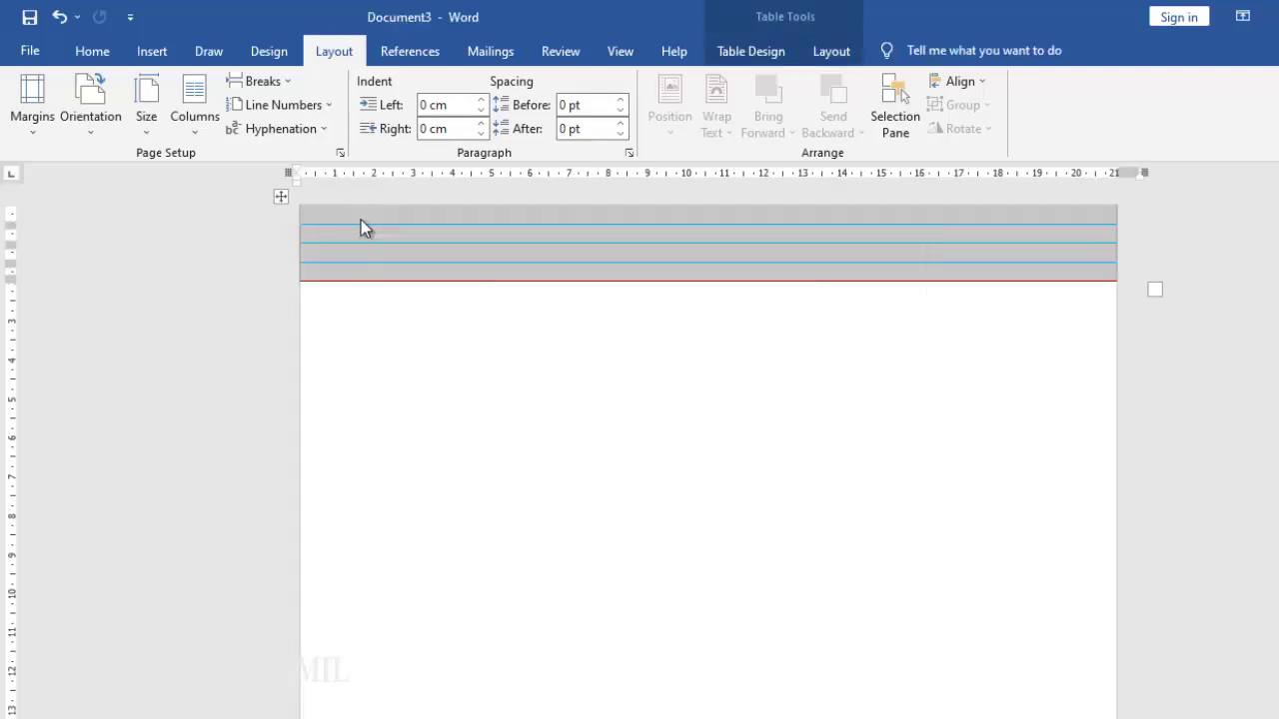
Step: Paste eight copies of the four-row lined table below the original, down the page
left_click(409, 331)
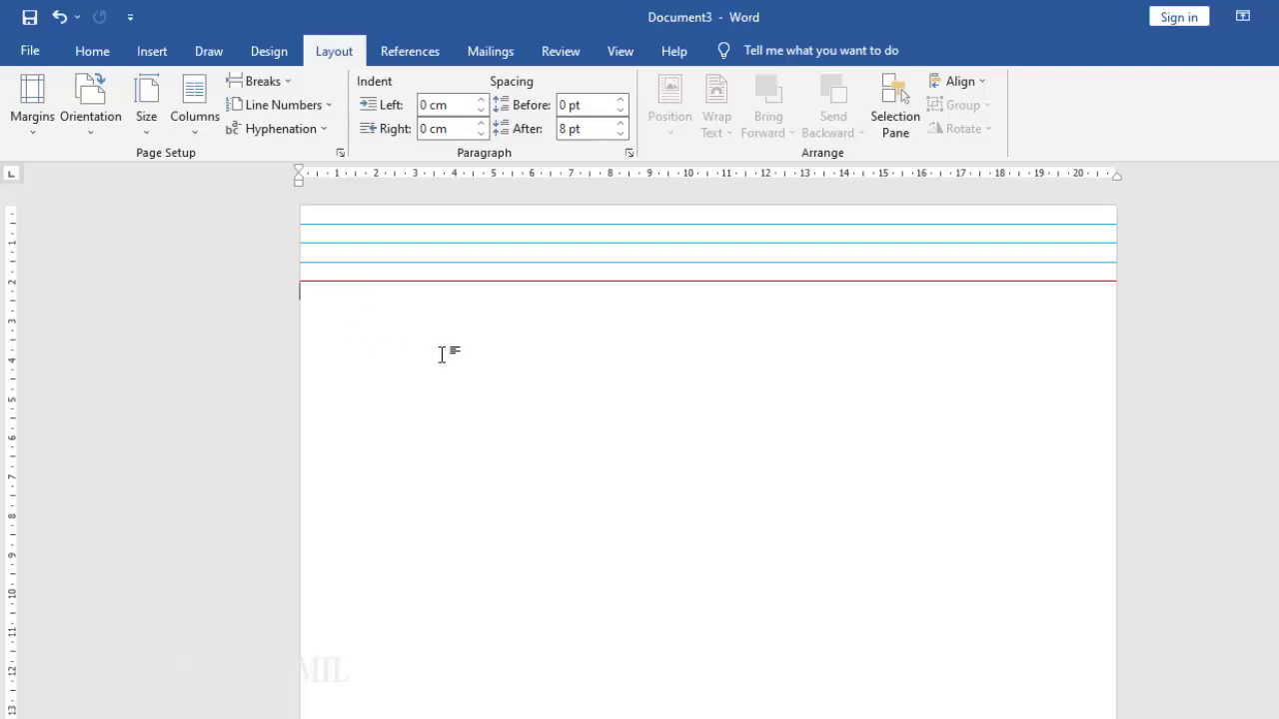
left_click(441, 353)
key("ctrl+v")
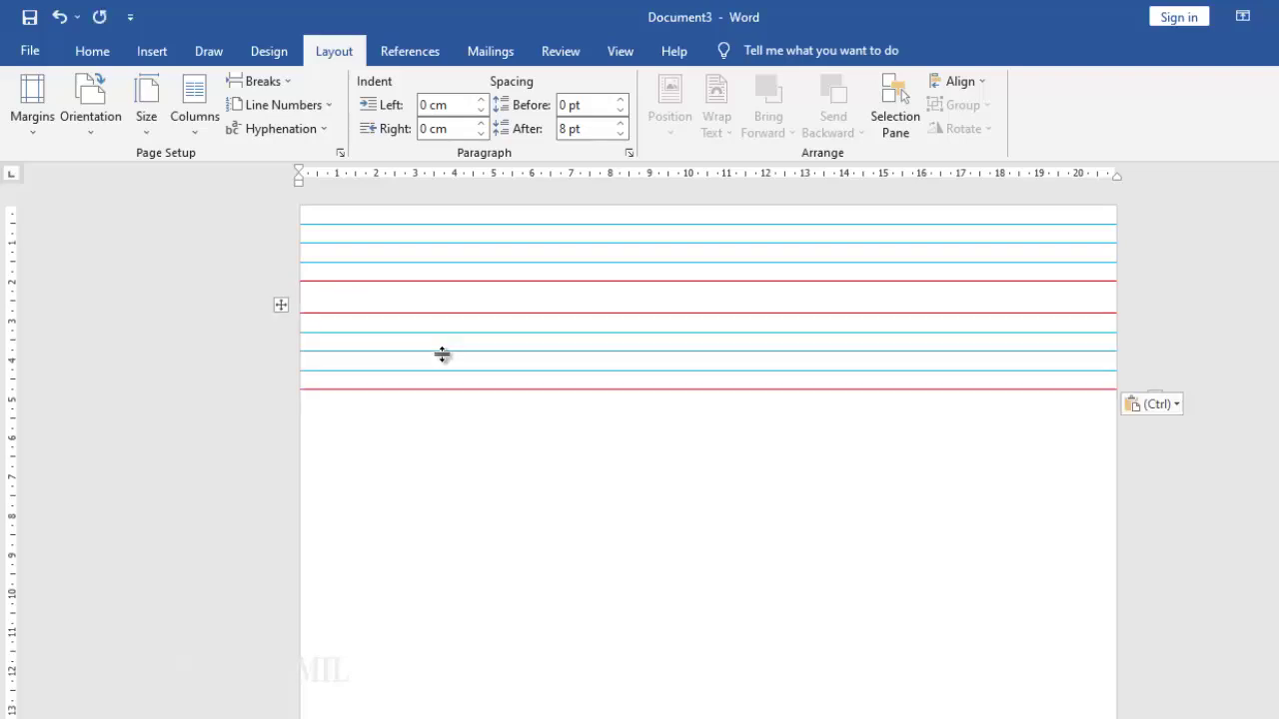
key("ctrl+v")
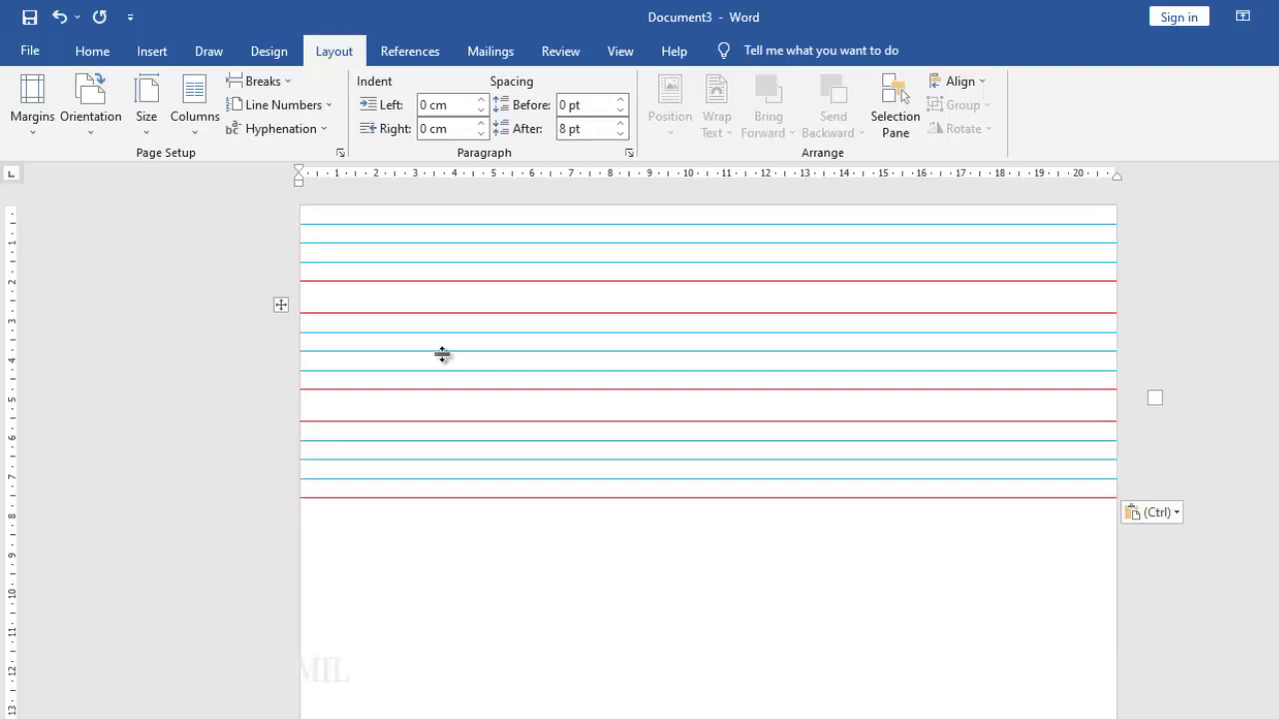
key("ctrl+v")
scroll(494, 411, "down", 3)
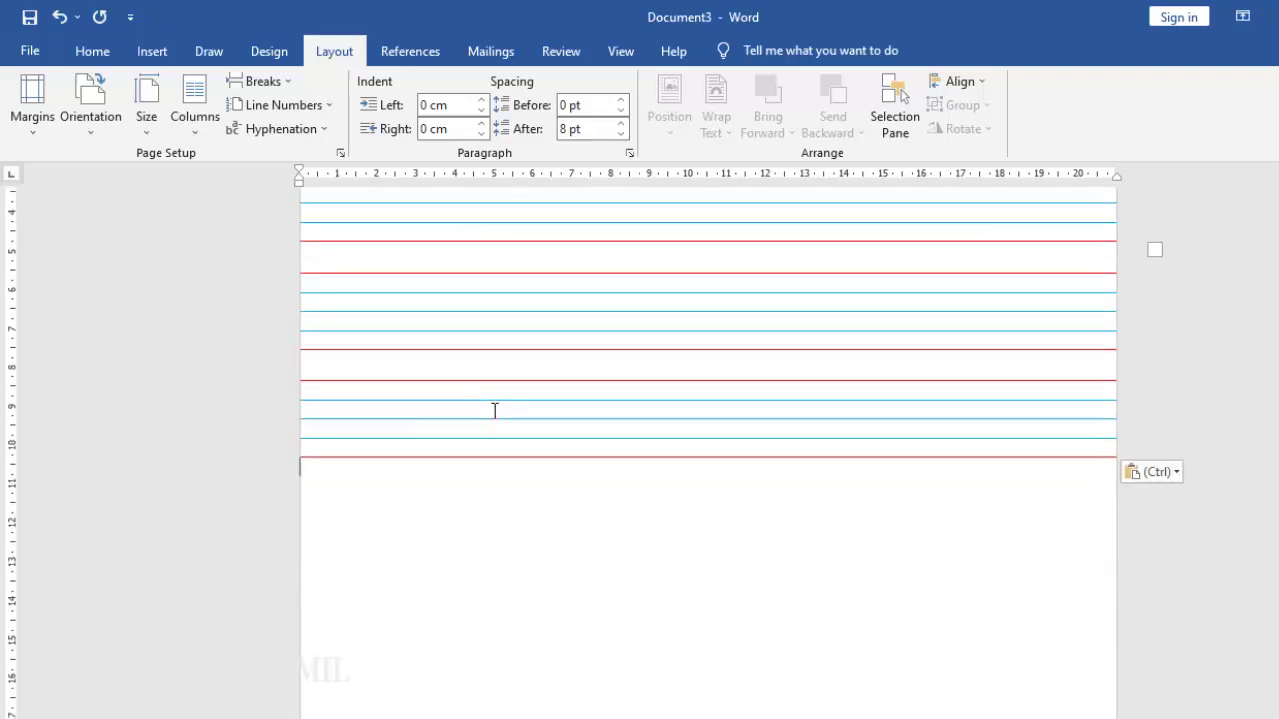
key("ctrl+v")
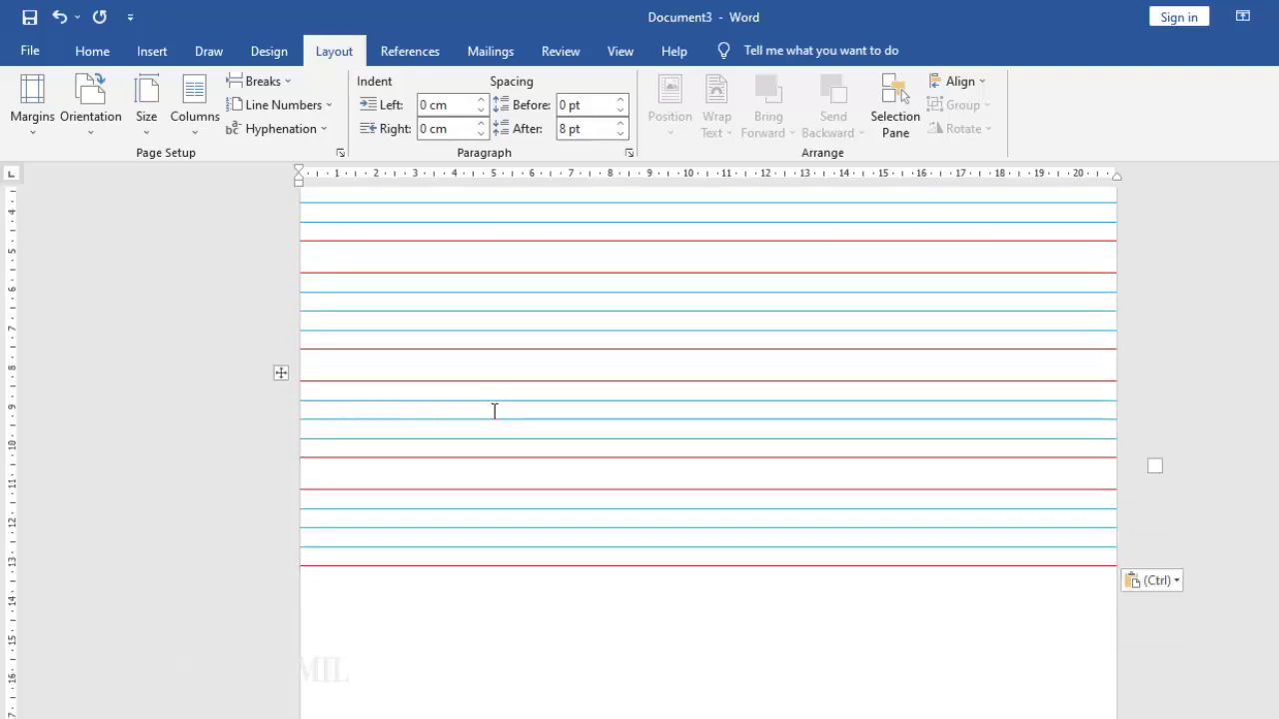
key("ctrl+v")
scroll(530, 431, "down", 6)
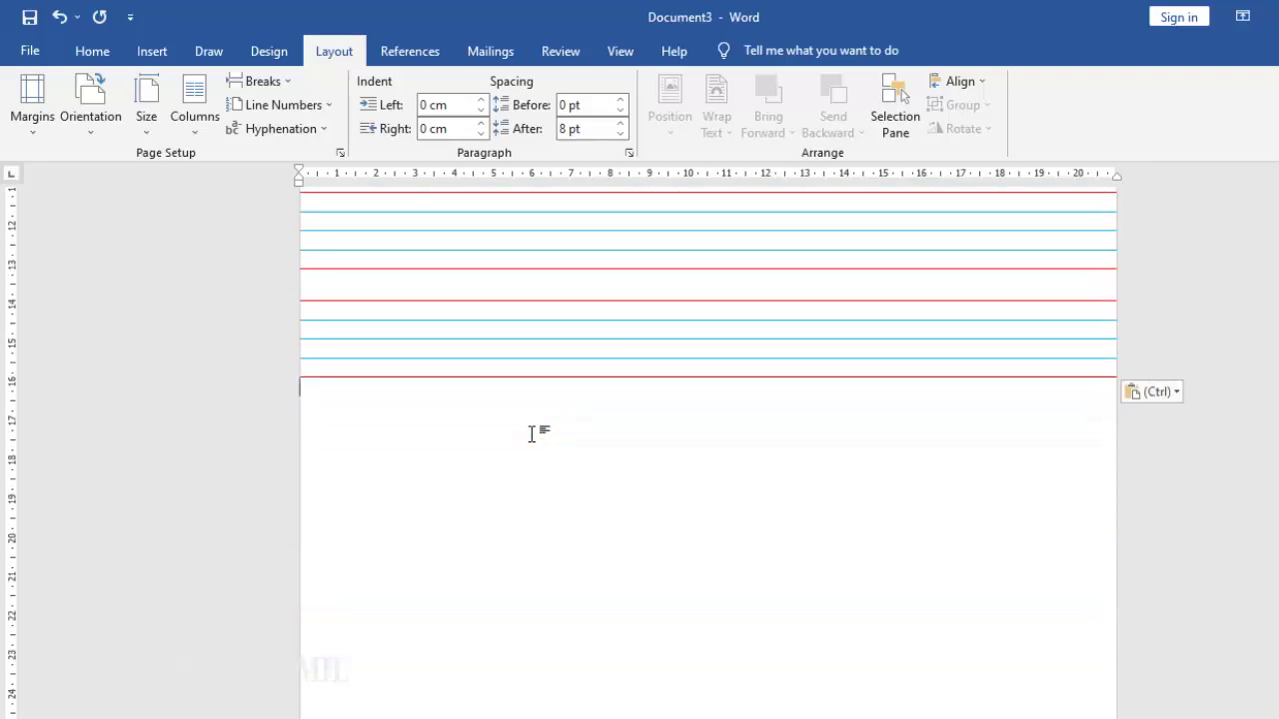
key("ctrl+v")
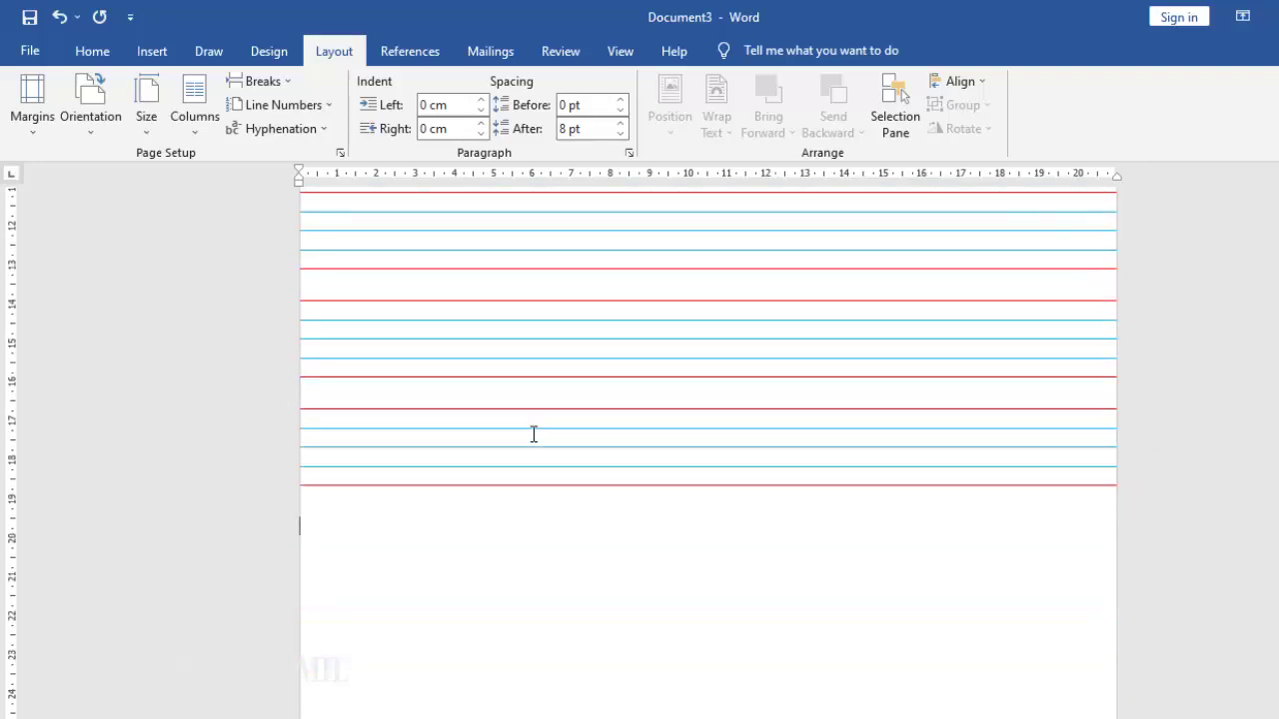
key("ctrl+v")
key("ctrl+v")
scroll(533, 433, "down", 3)
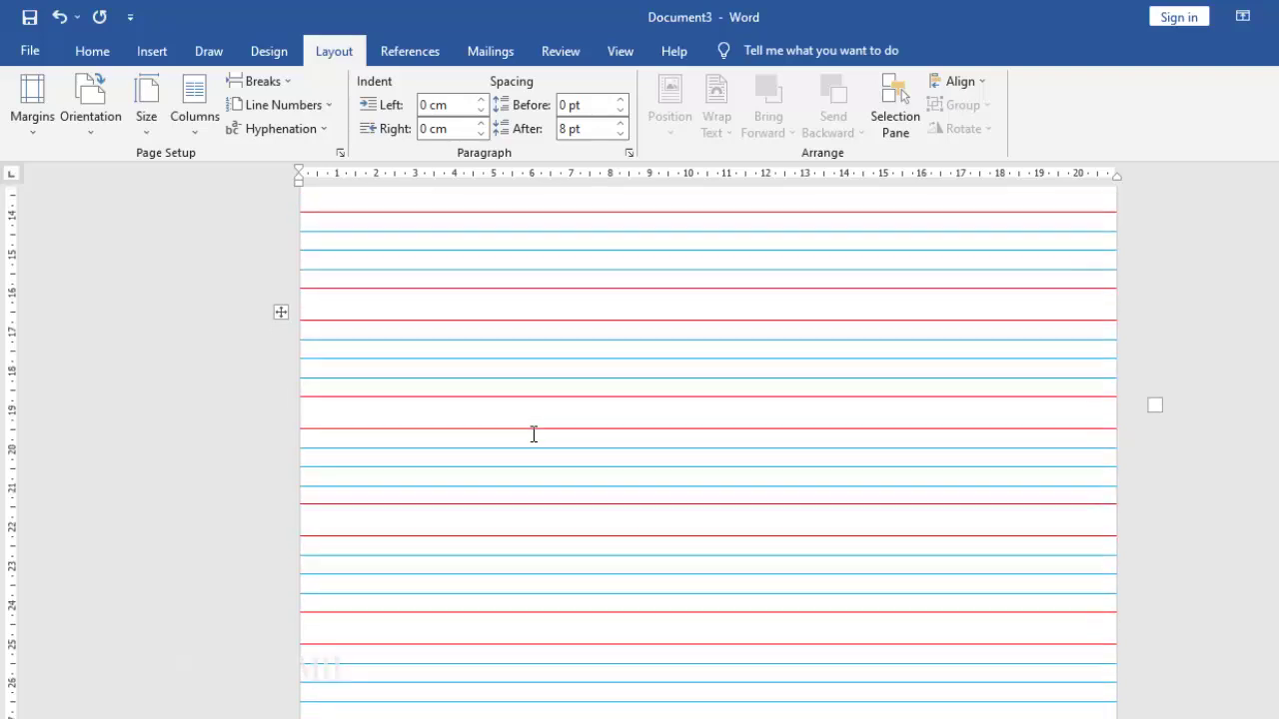
key("ctrl+v")
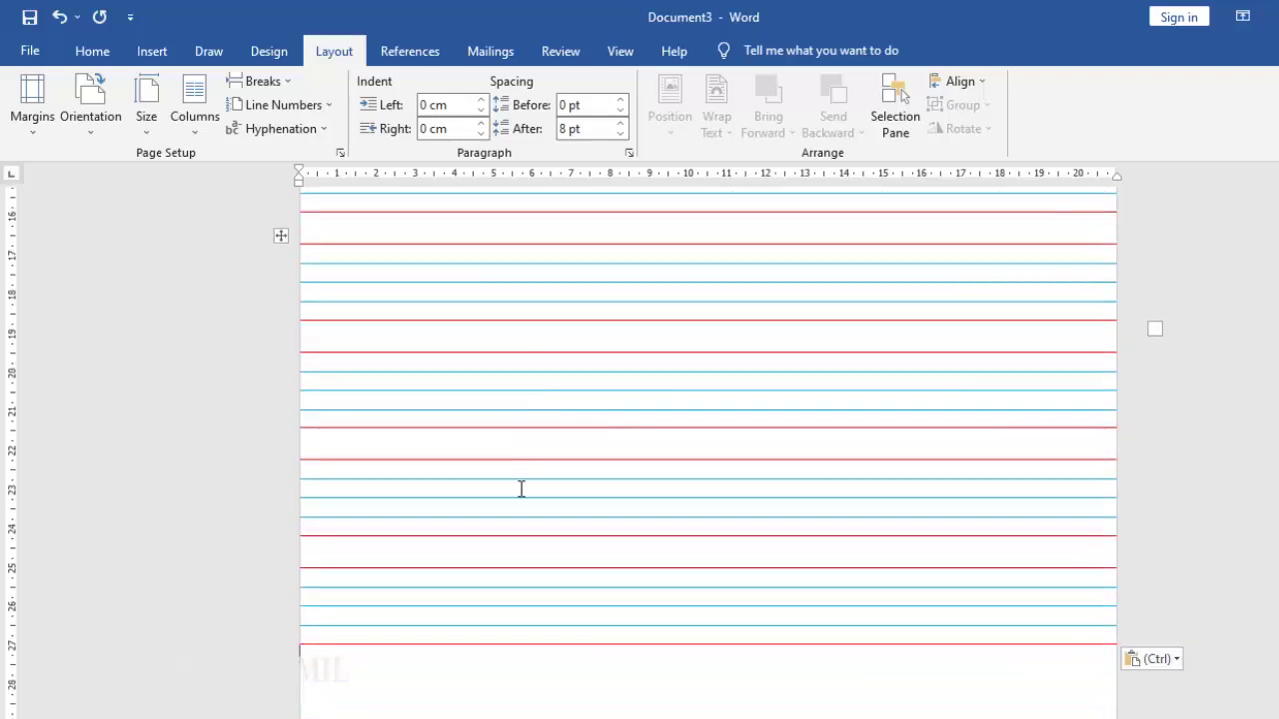
scroll(516, 620, "up", 10)
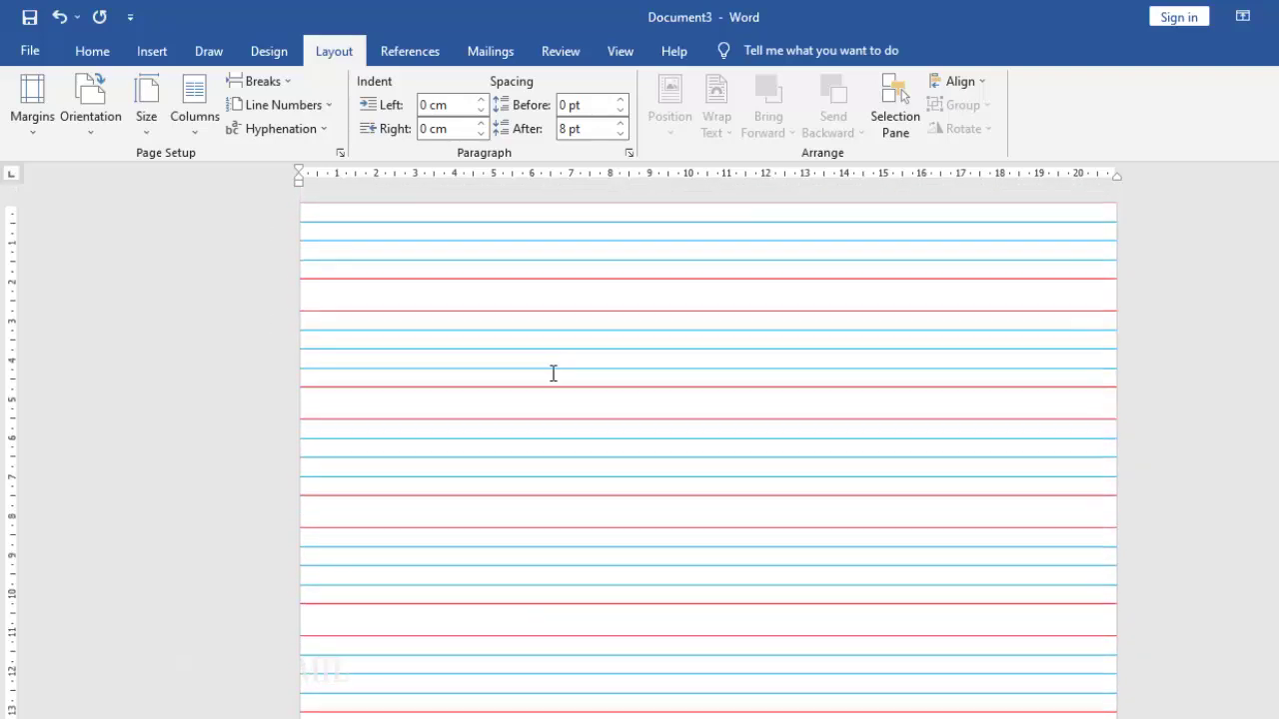
Step: Delete the small top table and add two empty lines above the ruled lines
left_click(279, 196)
key("BackSpace")
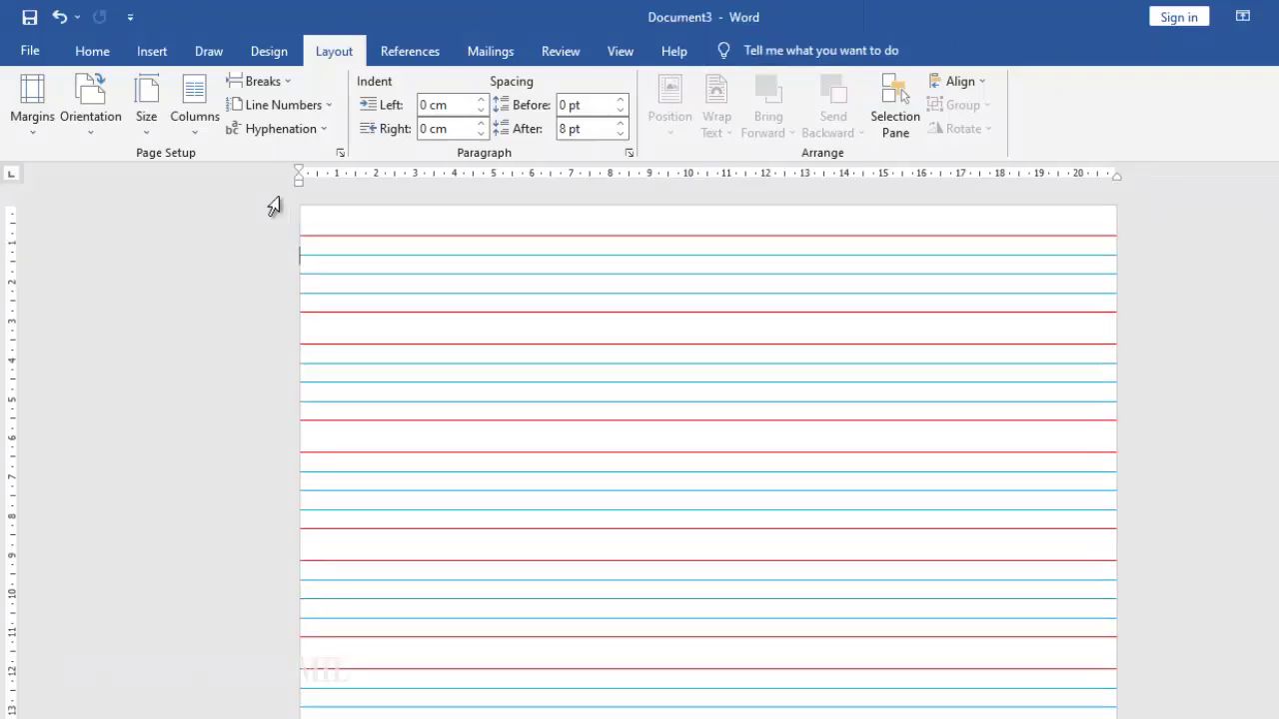
key("Return")
key("Return")
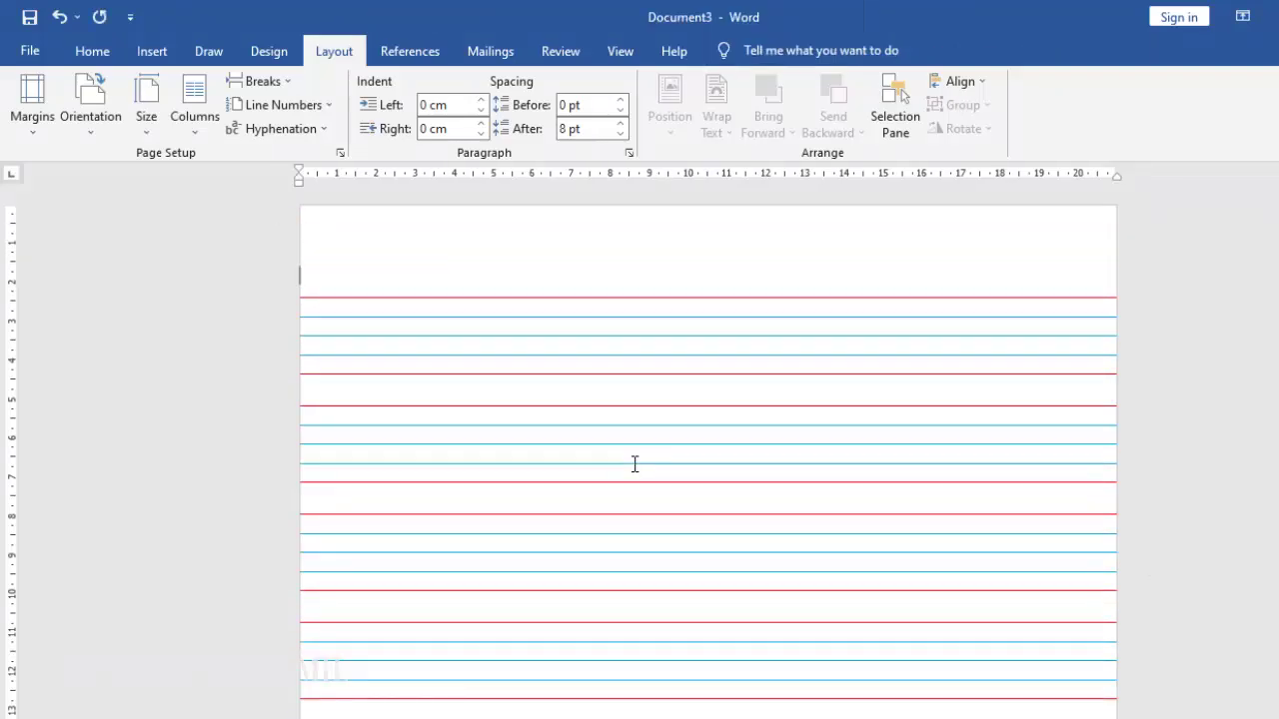
key("Return")
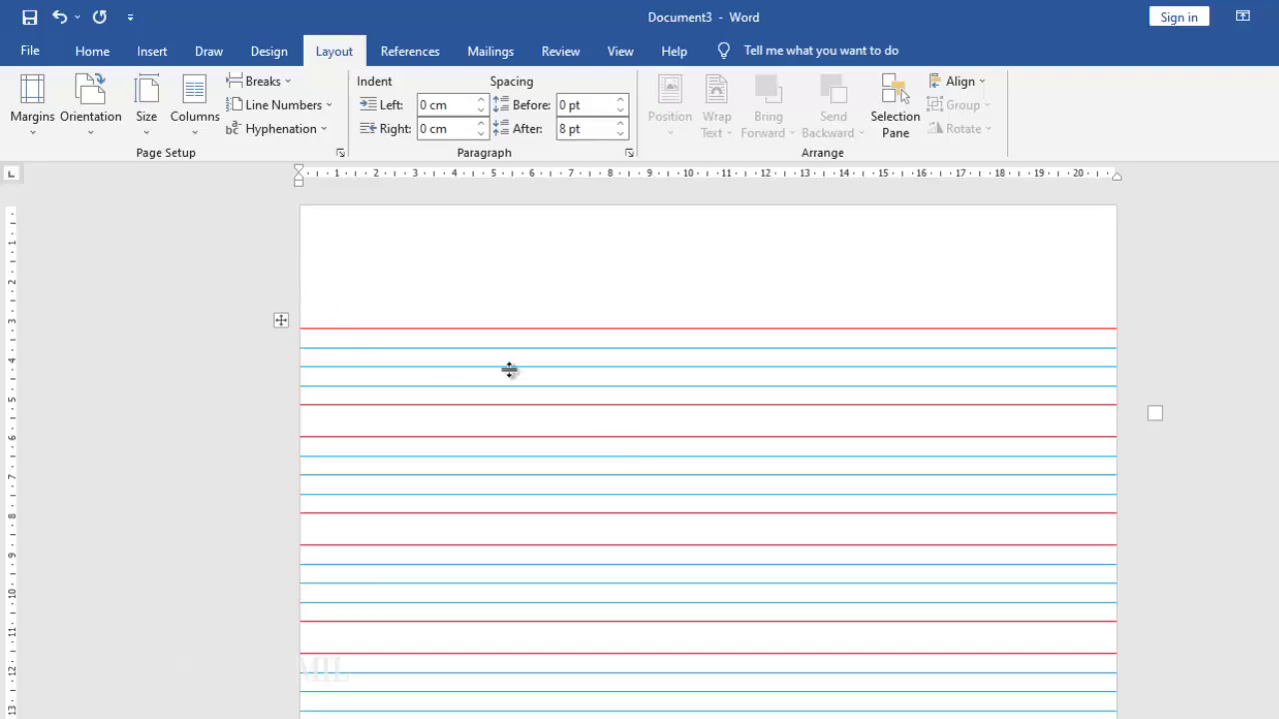
scroll(569, 434, "down", 10)
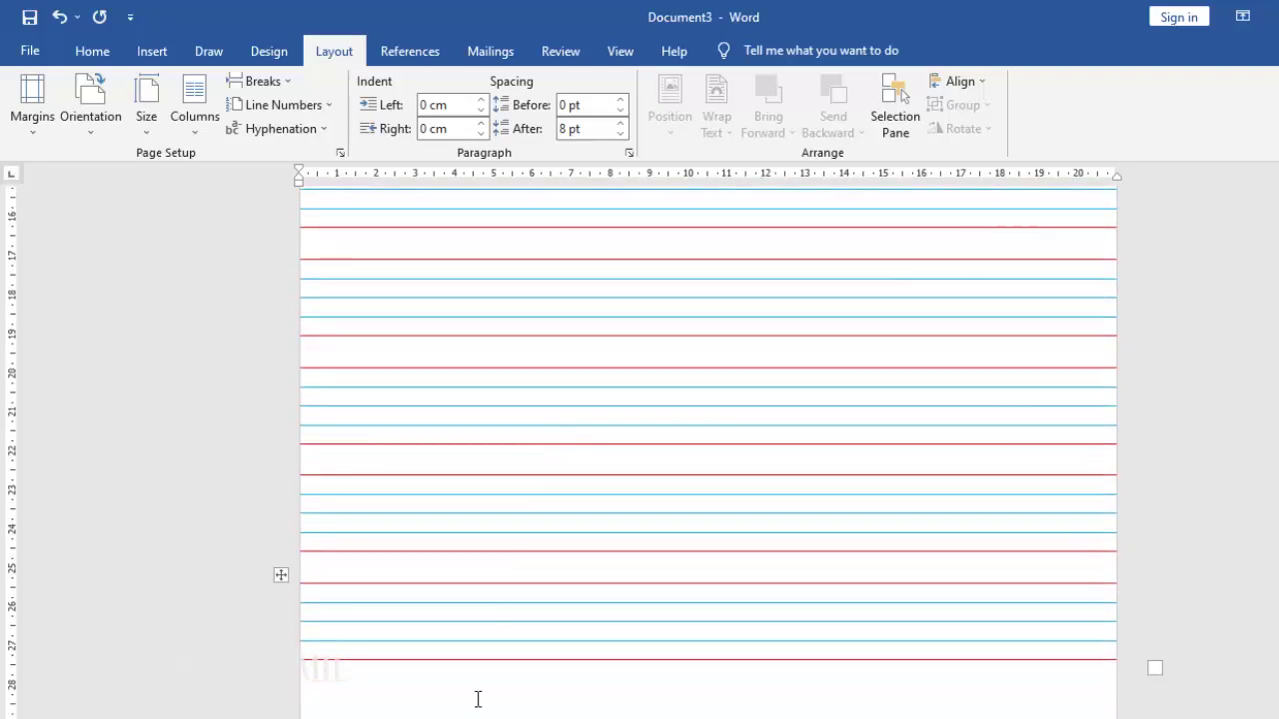
scroll(559, 636, "up", 10)
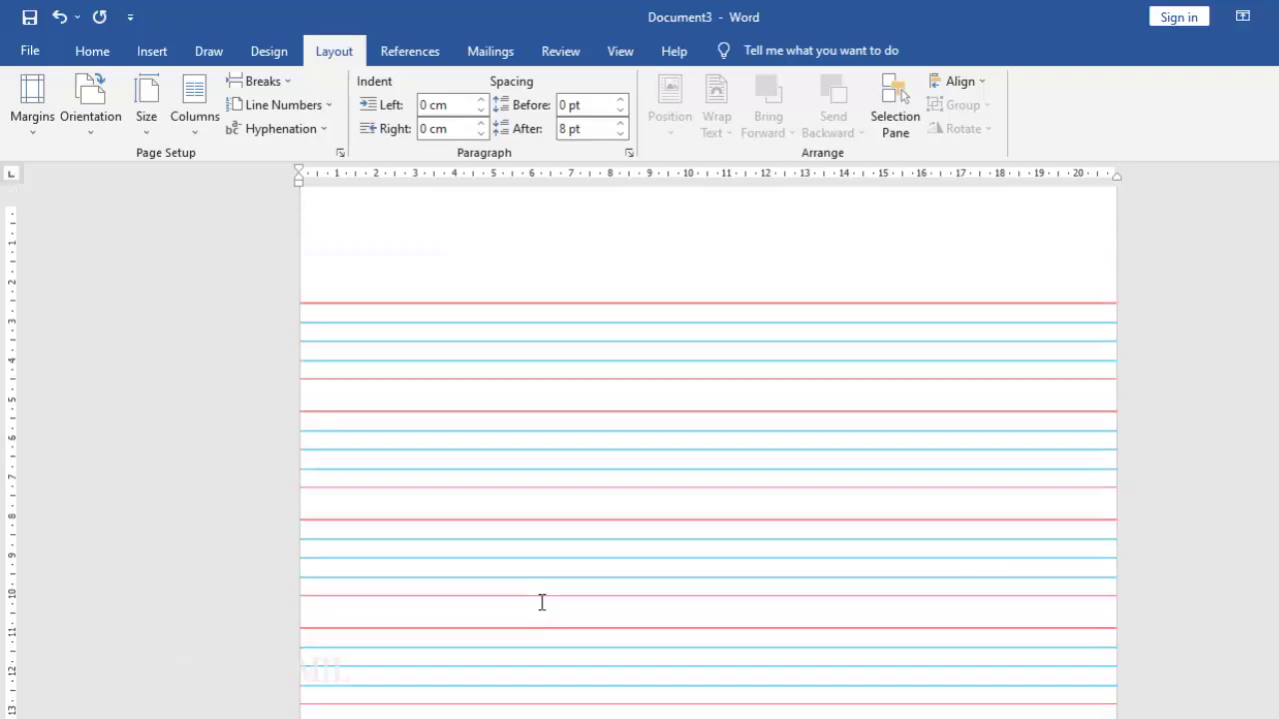
left_click(346, 291)
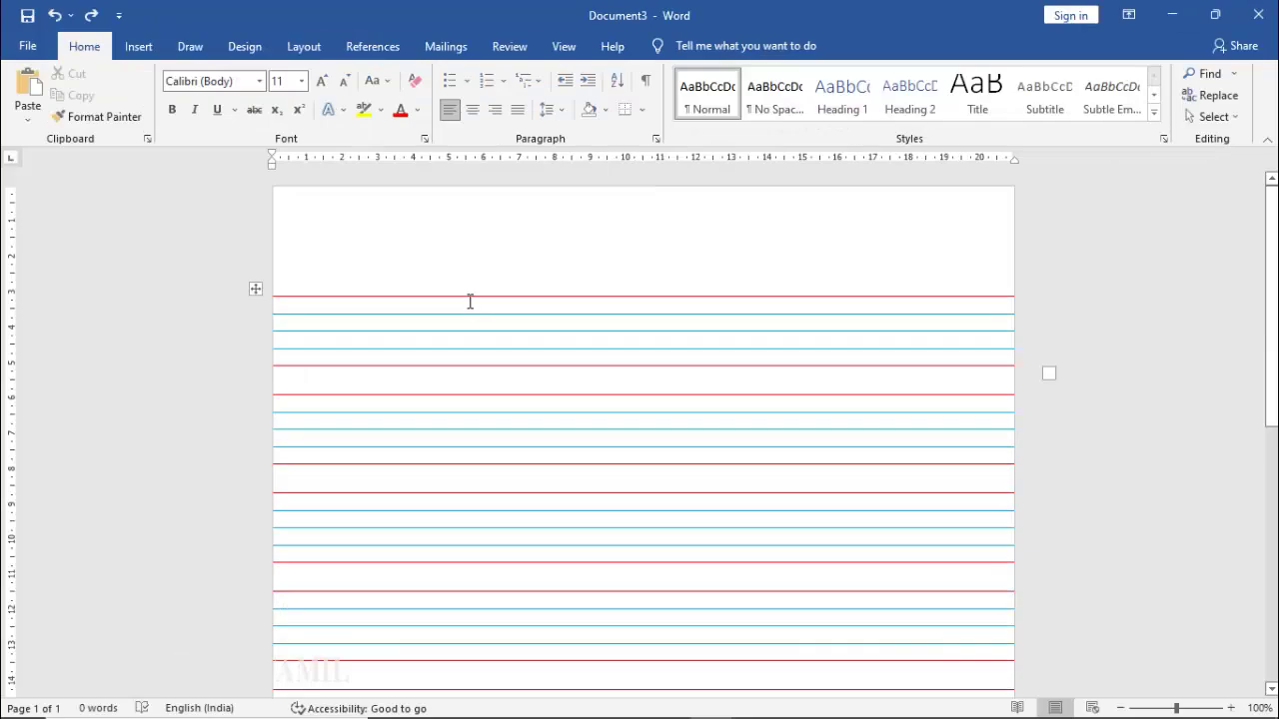
left_click(466, 306)
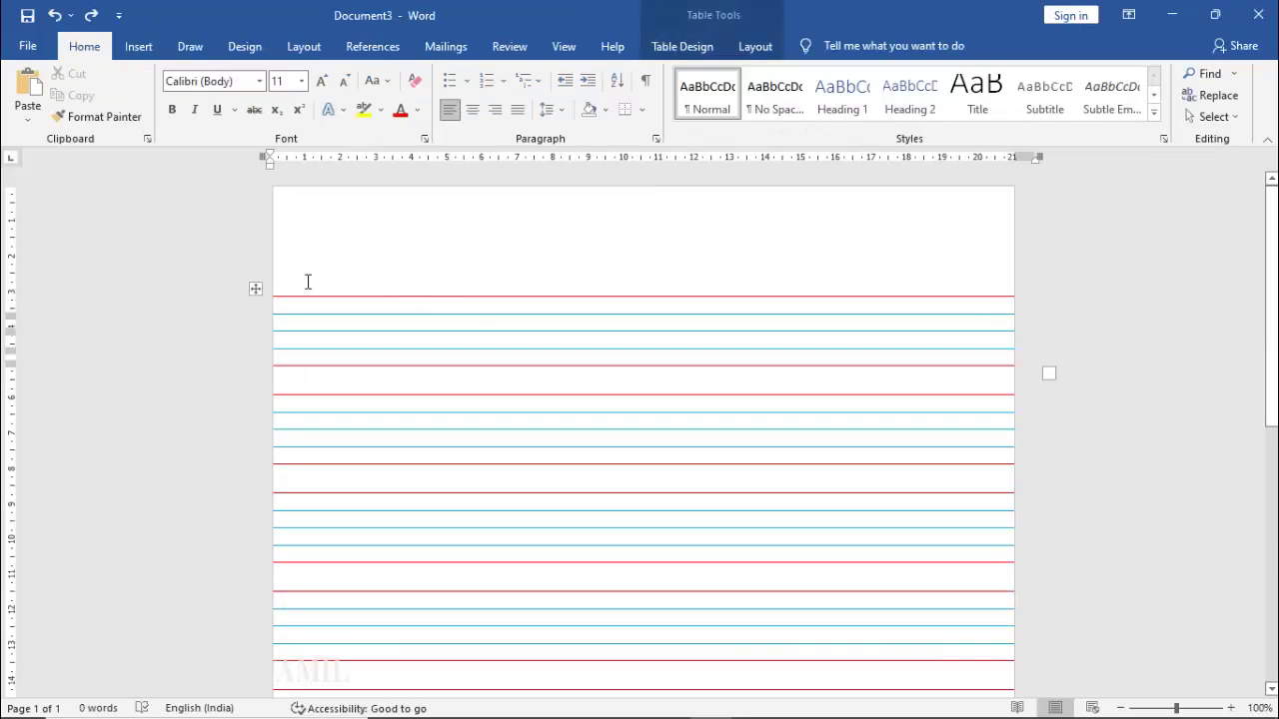
Step: Paint the first table's top border as a red double 1½ pt line with Border Painter
left_click(252, 290)
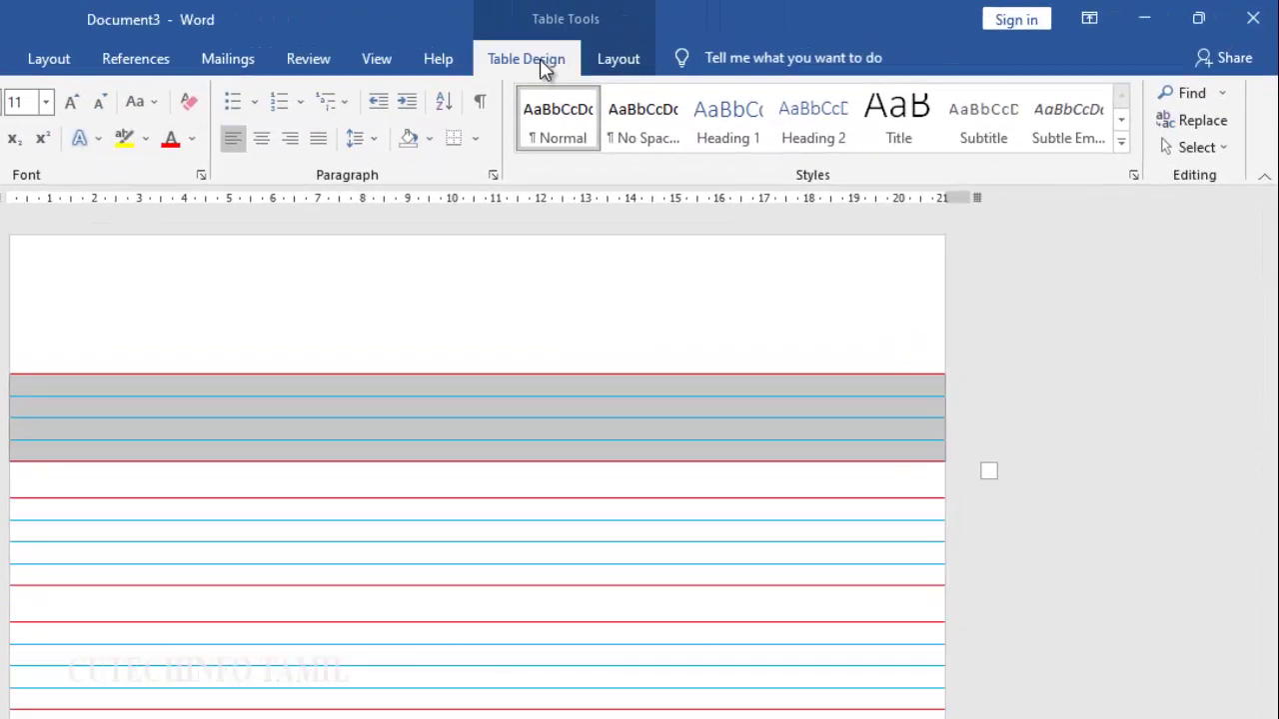
left_click(681, 45)
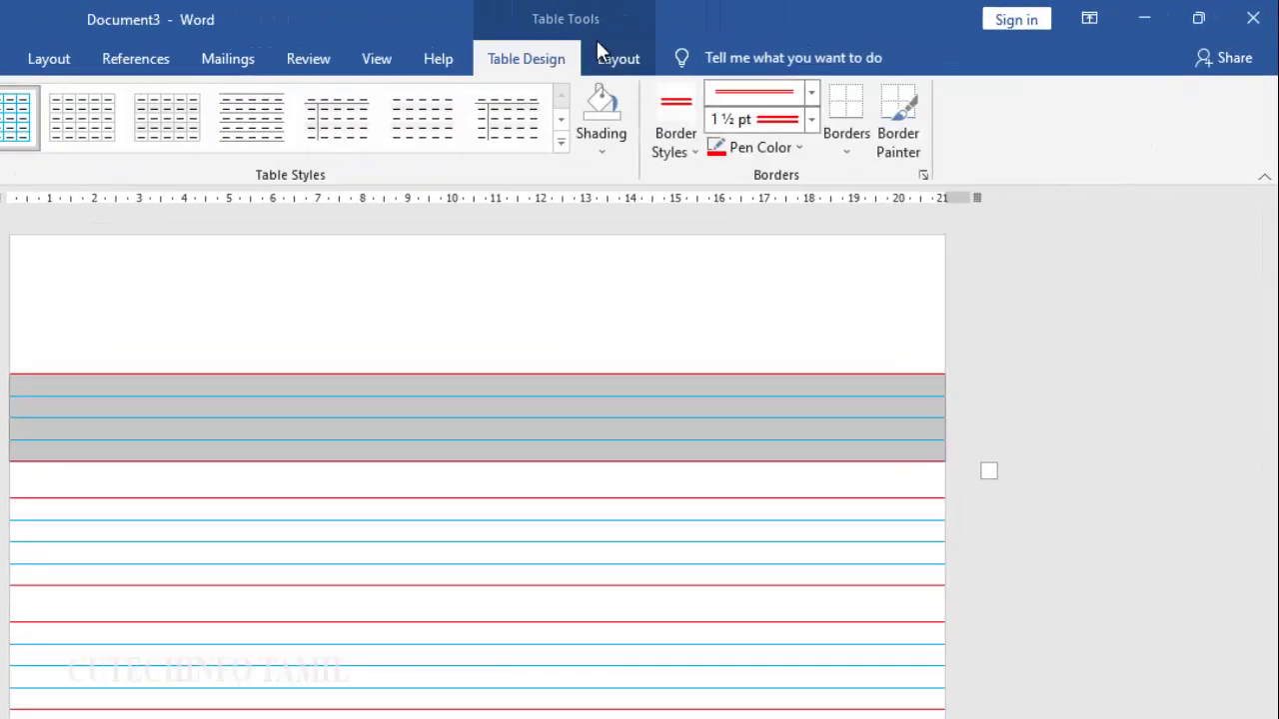
left_click(680, 153)
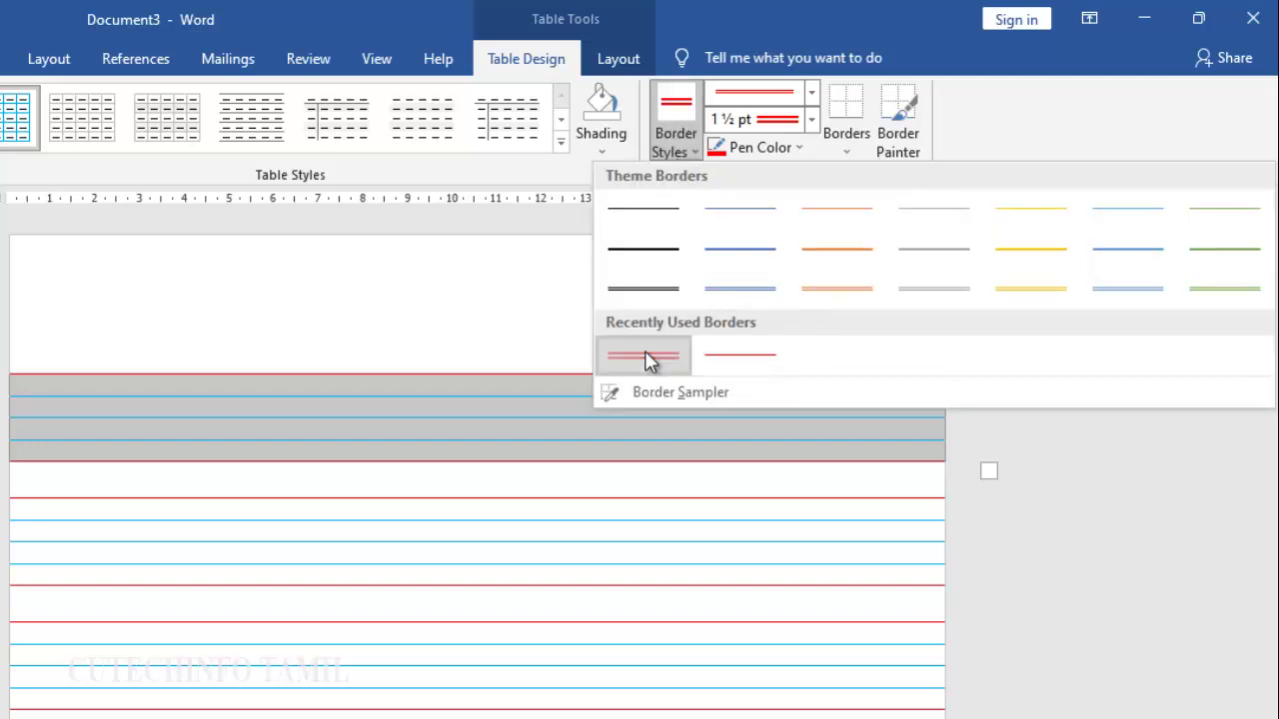
left_click(648, 360)
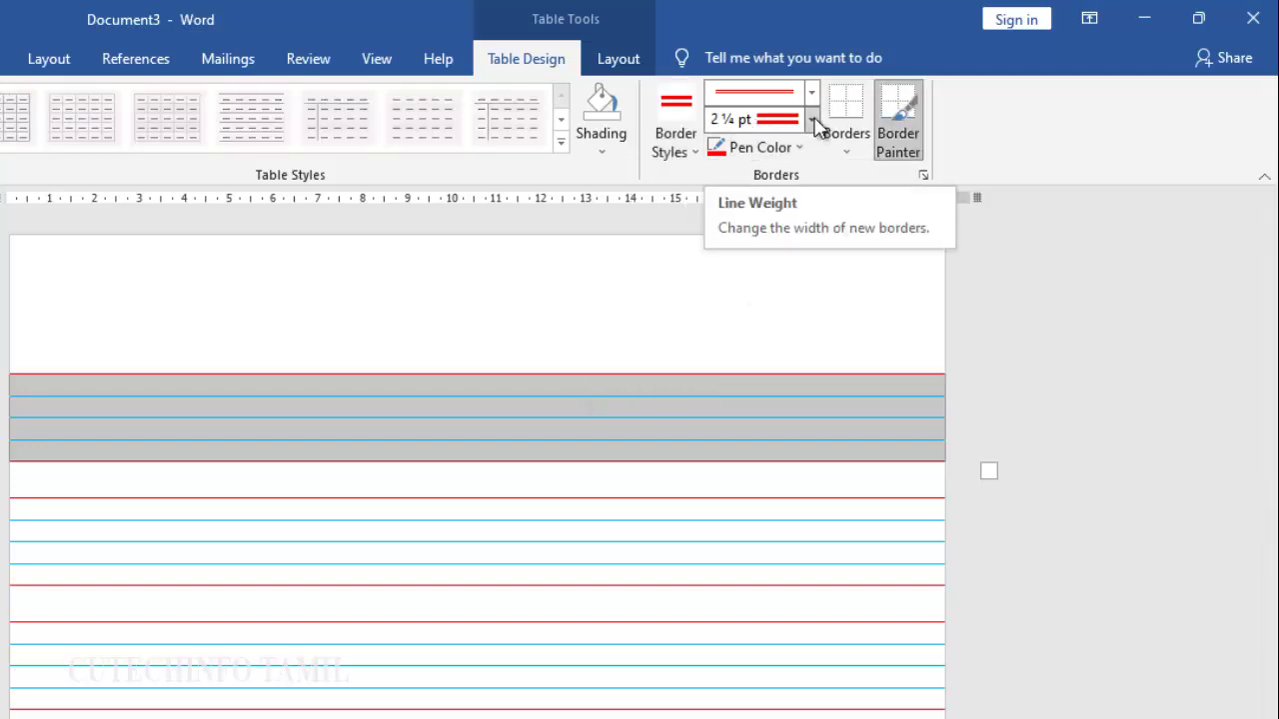
left_click(811, 119)
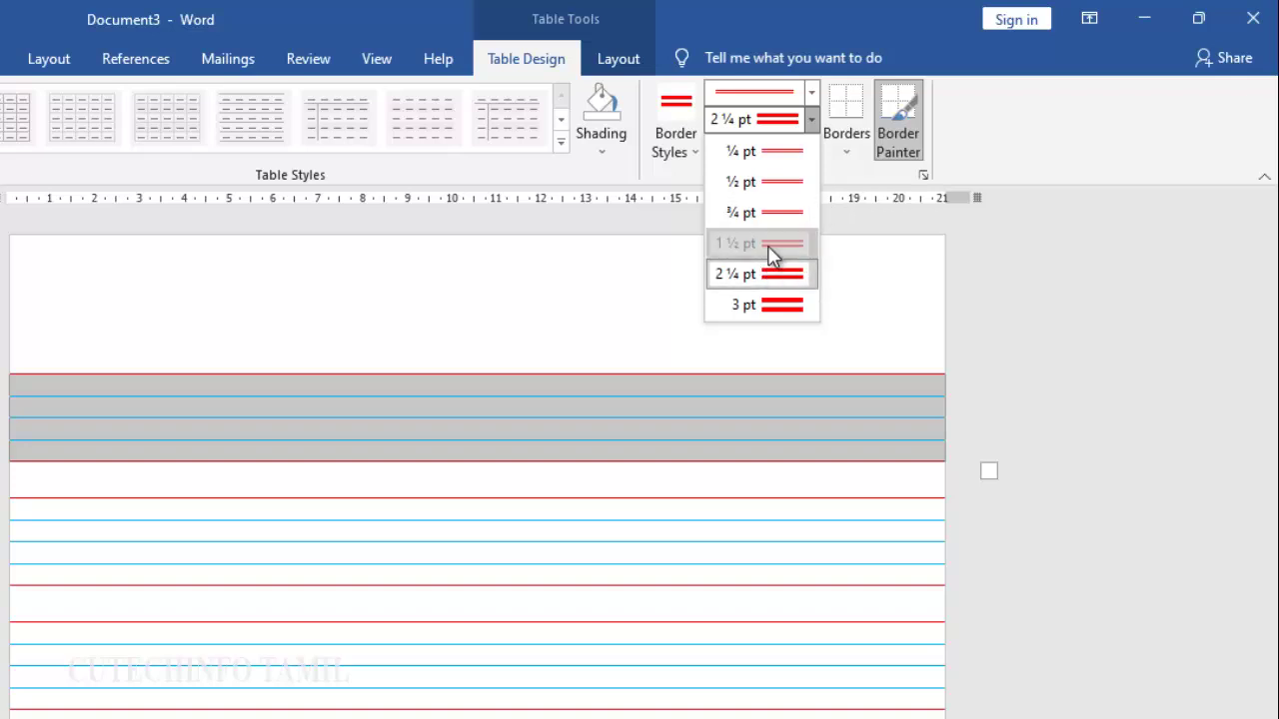
left_click(769, 245)
left_click(788, 150)
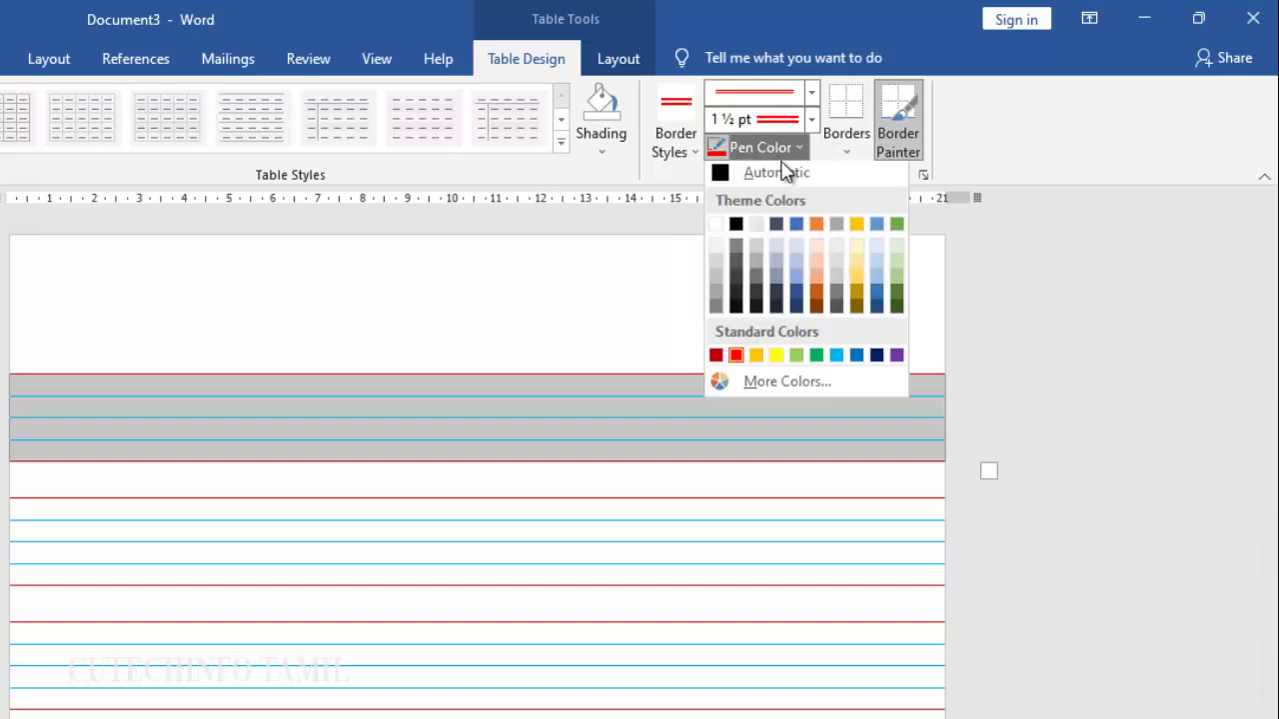
left_click(736, 360)
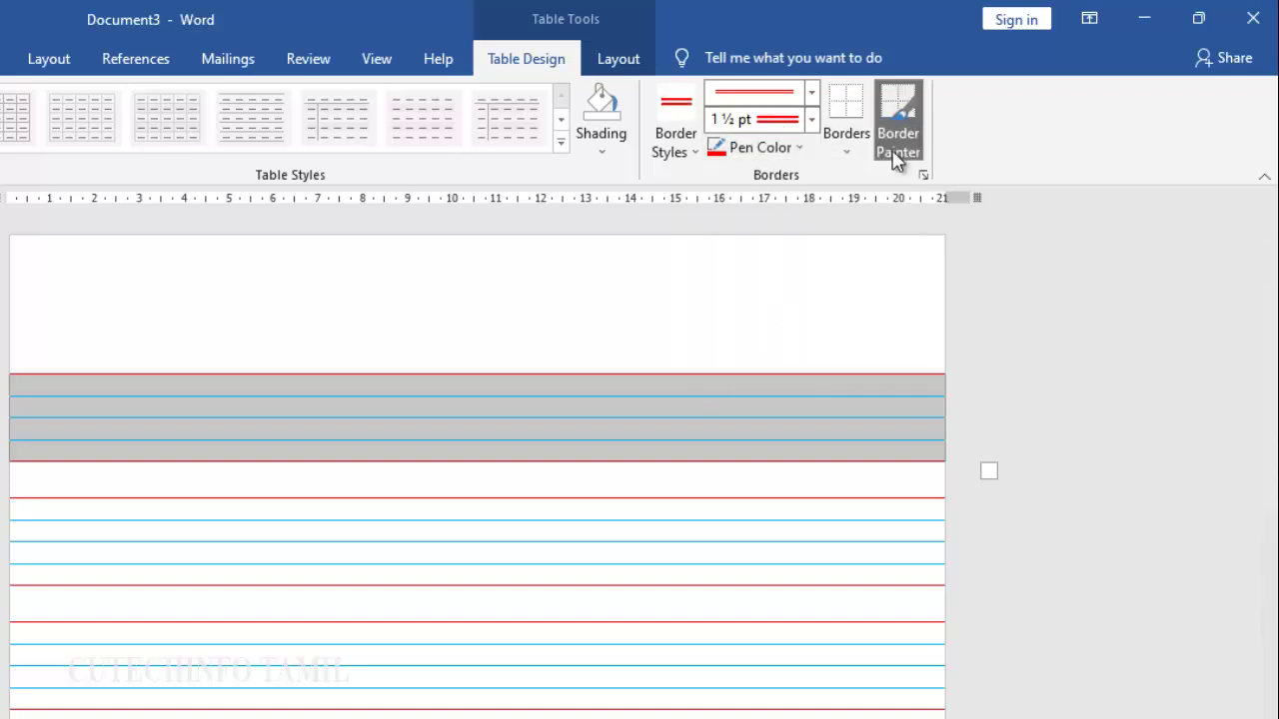
left_click(196, 374)
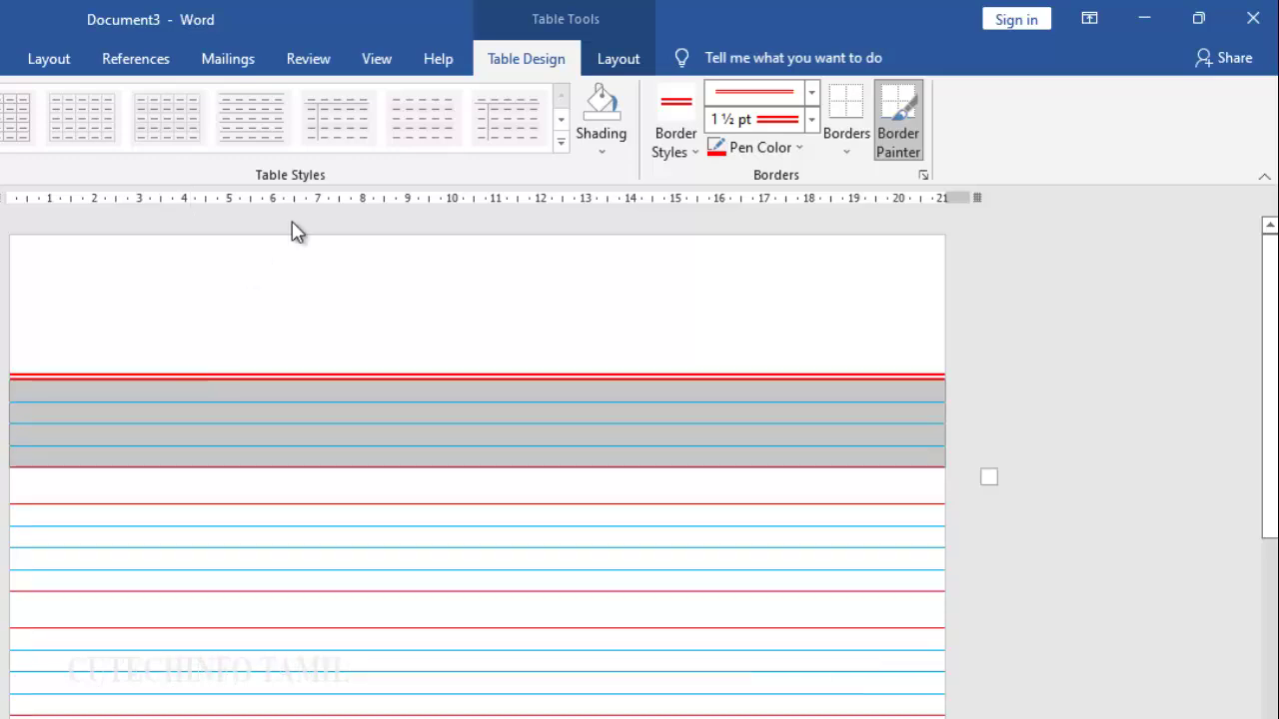
left_click(898, 128)
Step: Draw a straight vertical line down the page's left side as the margin line
left_click(468, 356)
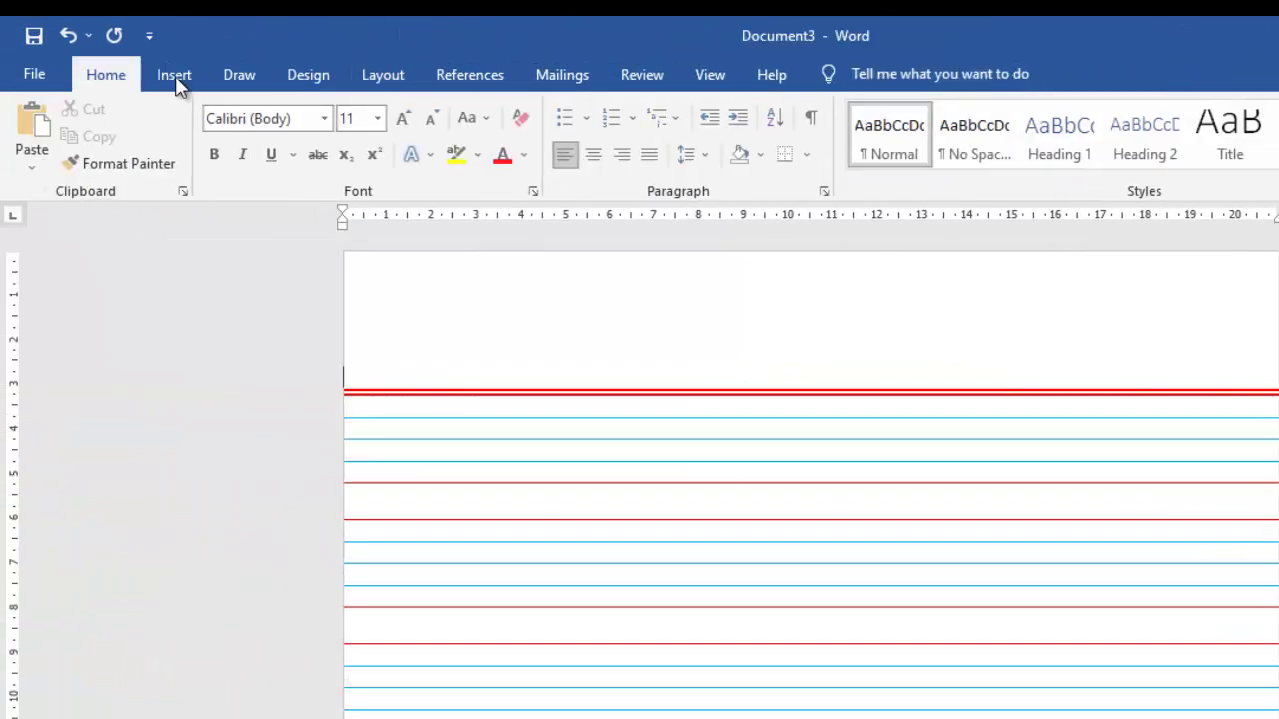
left_click(170, 76)
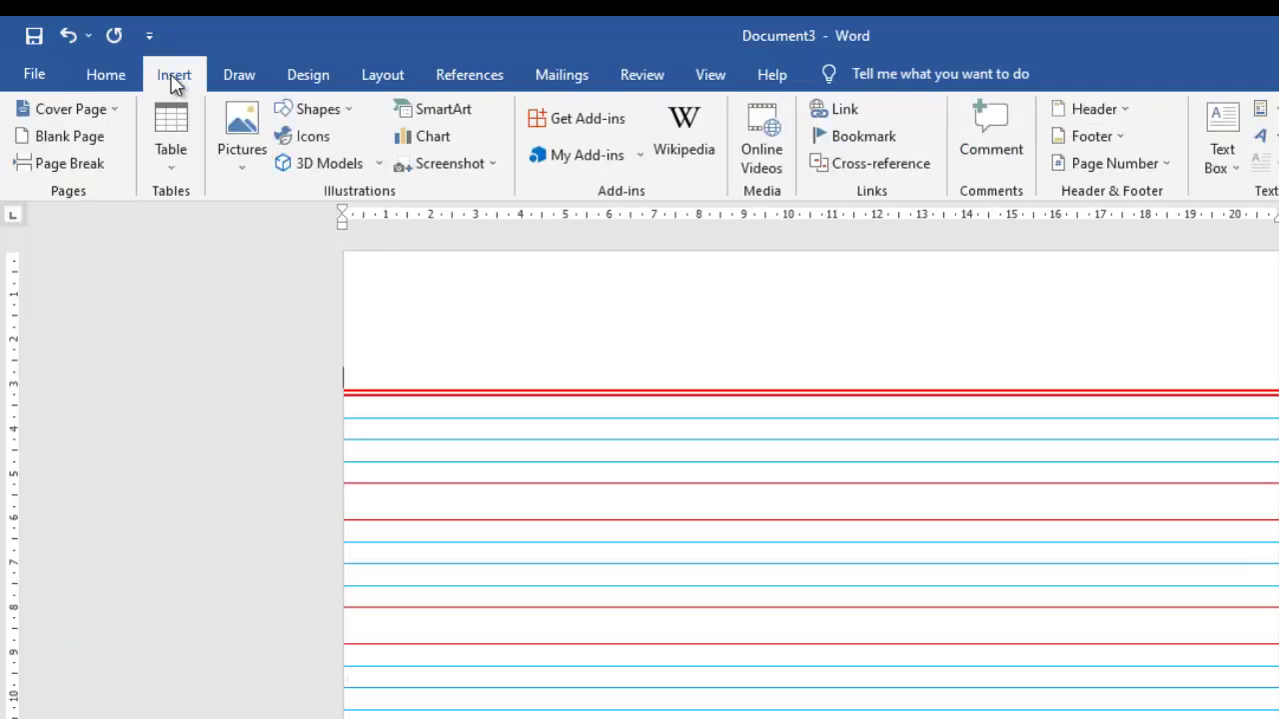
left_click(329, 112)
left_click(286, 236)
left_click_drag(445, 254, 446, 718)
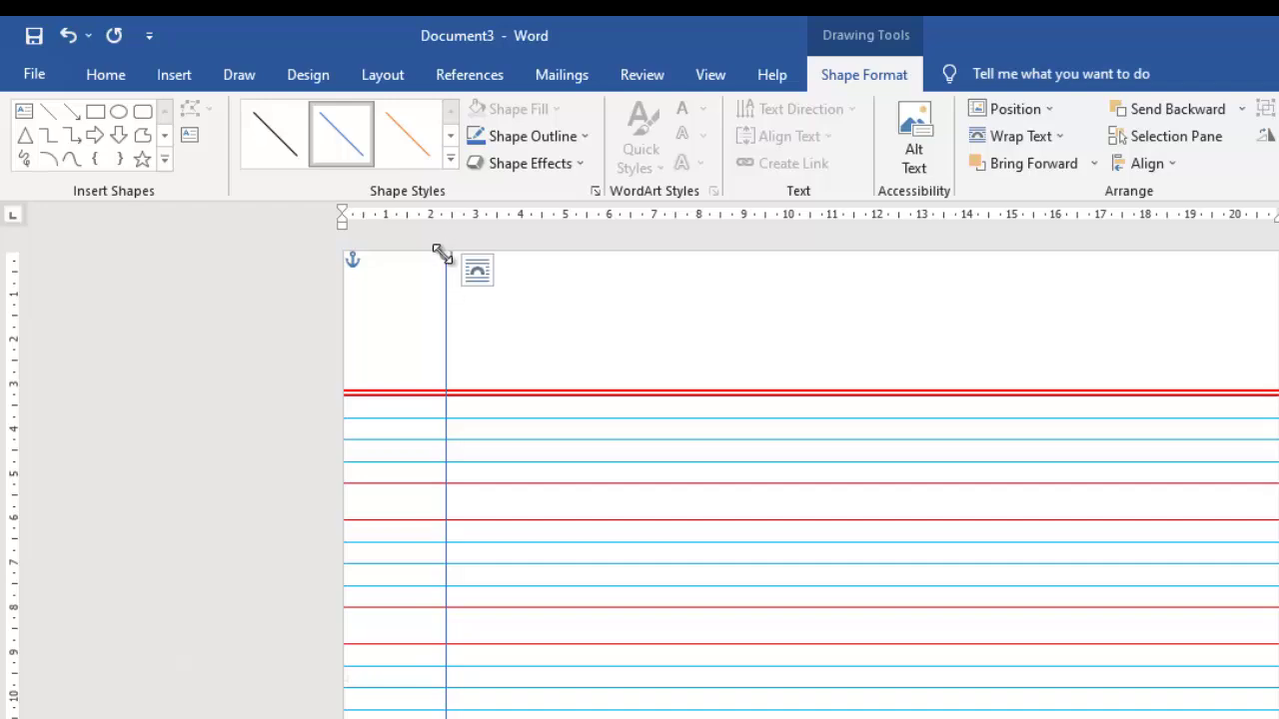
left_click(446, 244)
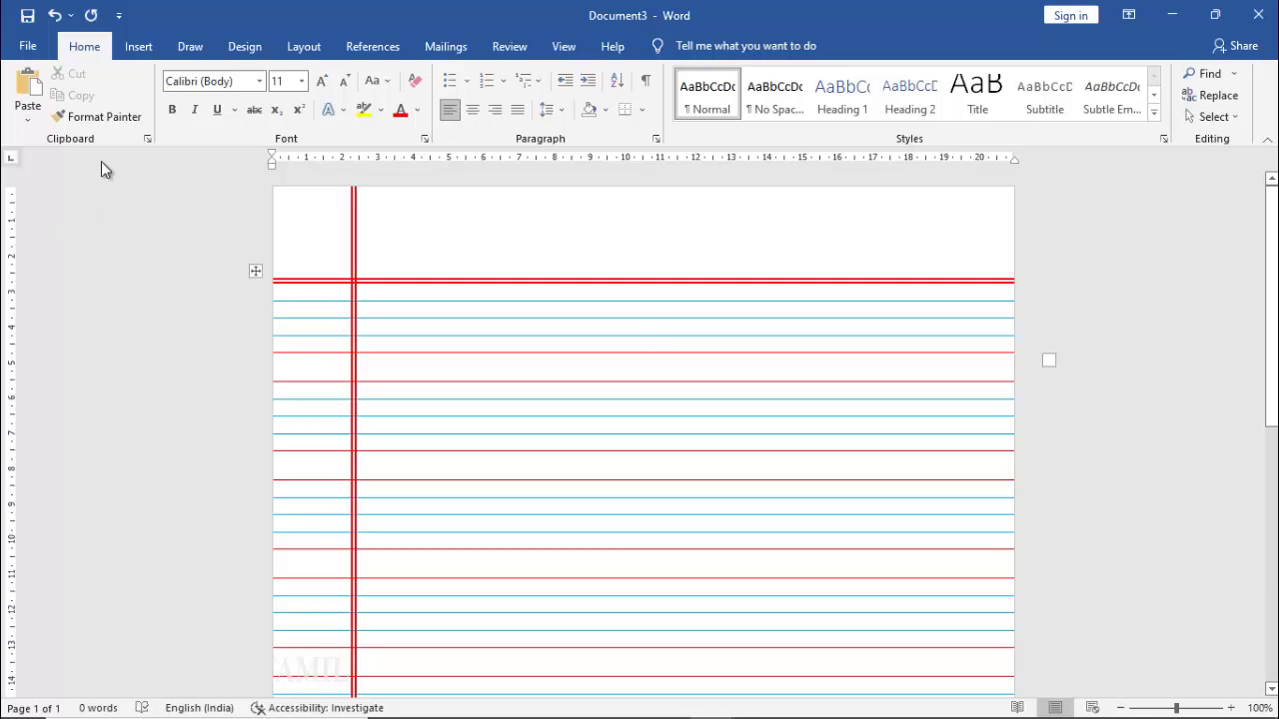
left_click(28, 50)
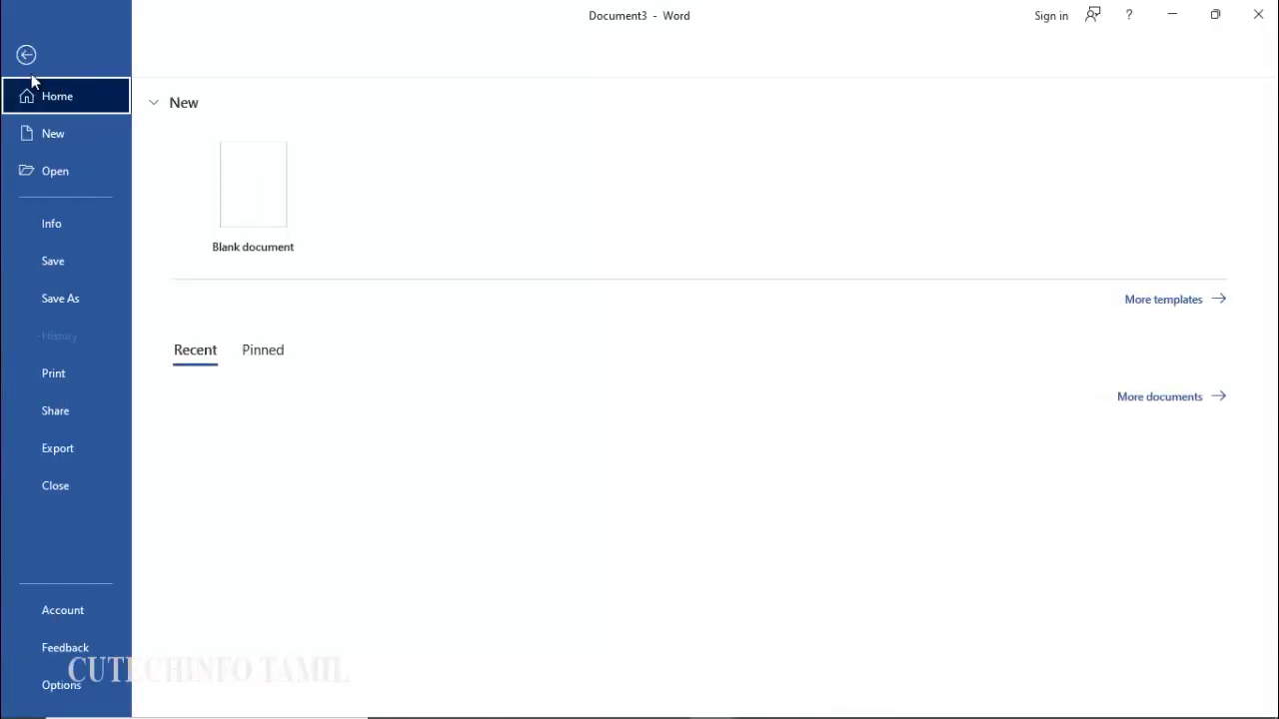
left_click(71, 298)
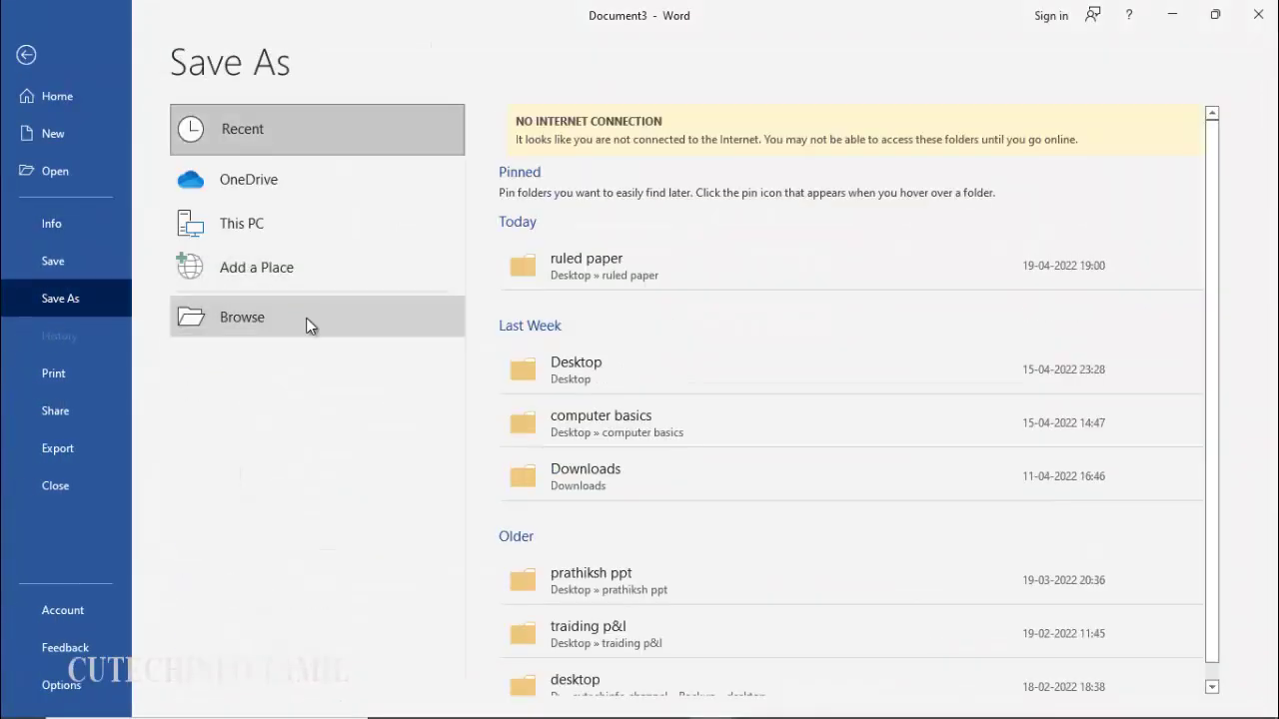
left_click(278, 297)
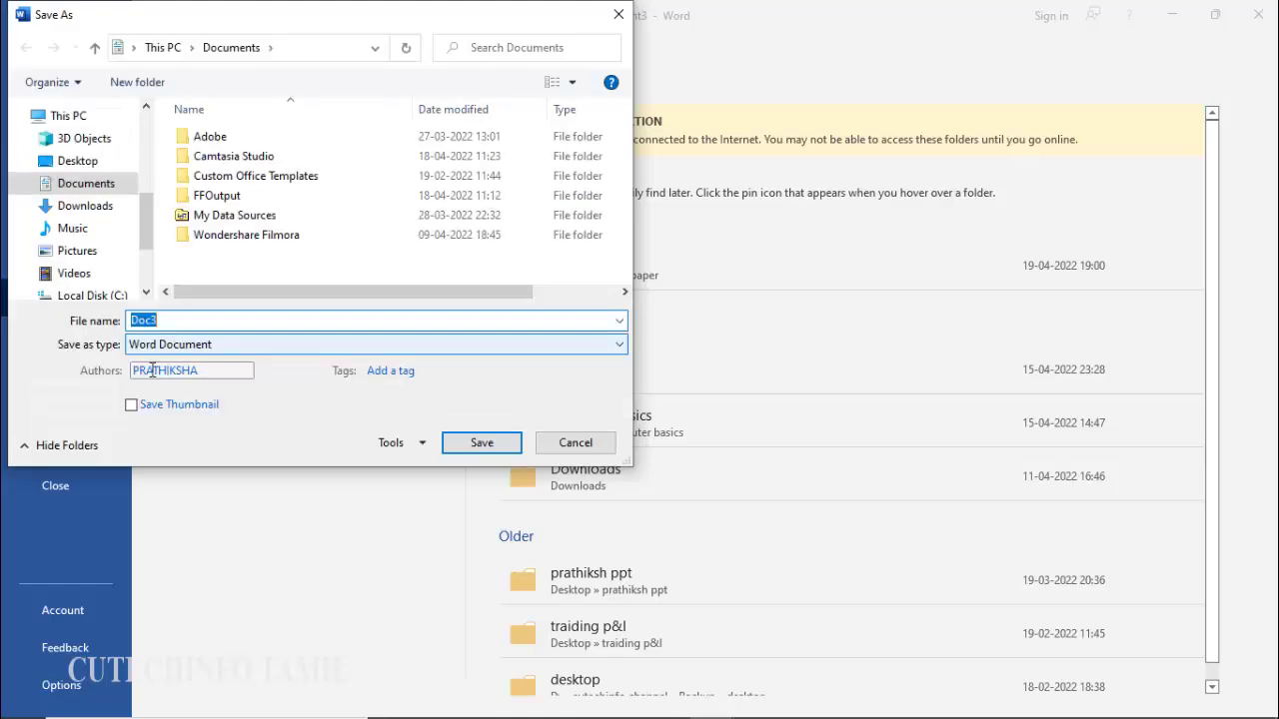
left_click(160, 350)
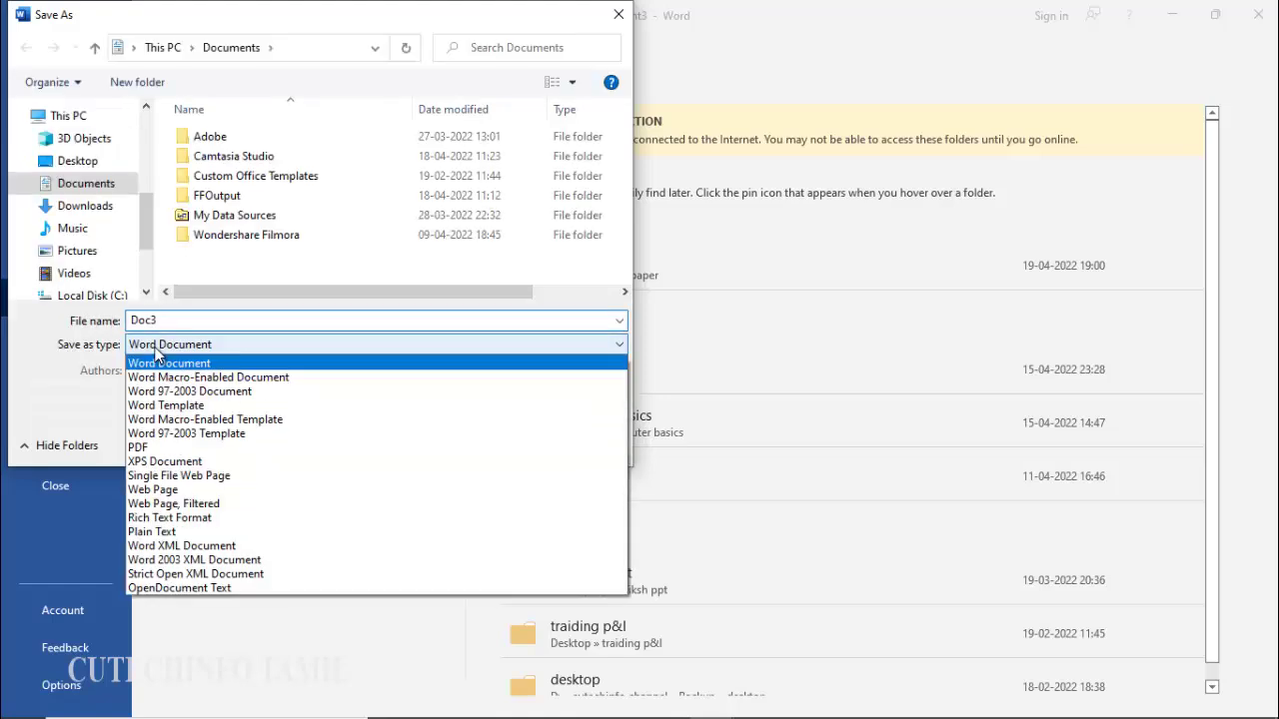
left_click(162, 446)
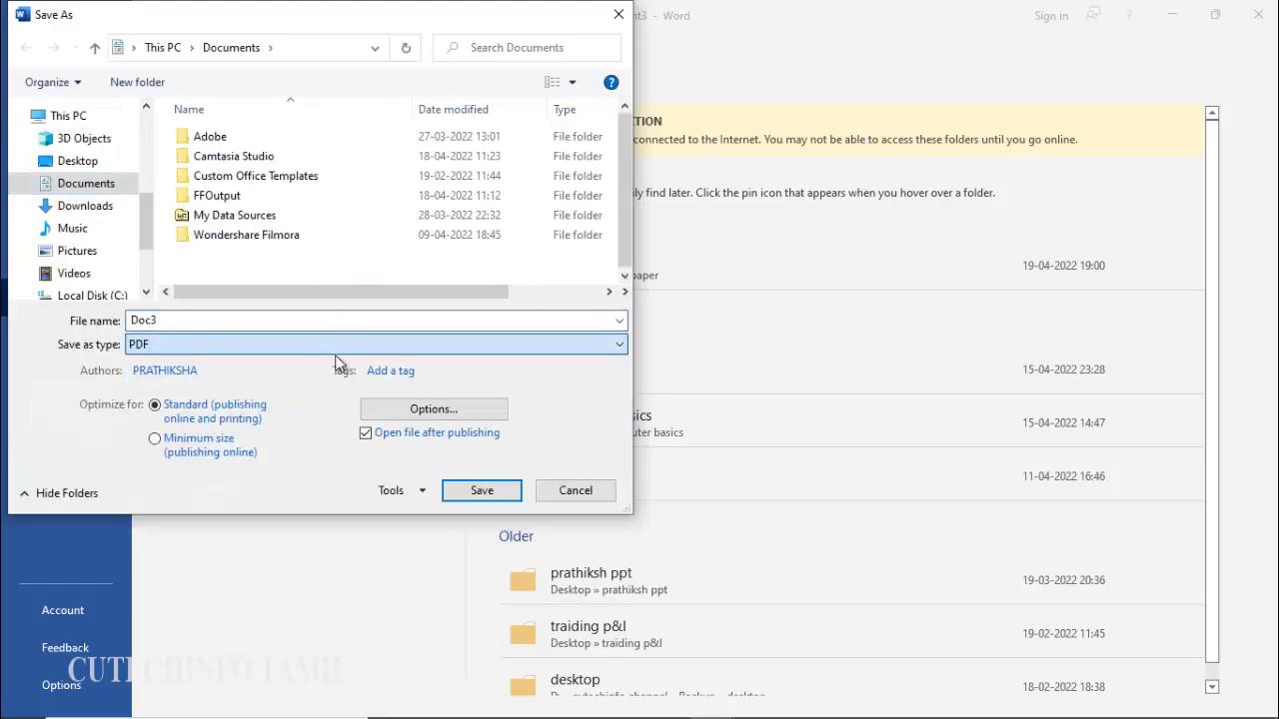
left_click(577, 495)
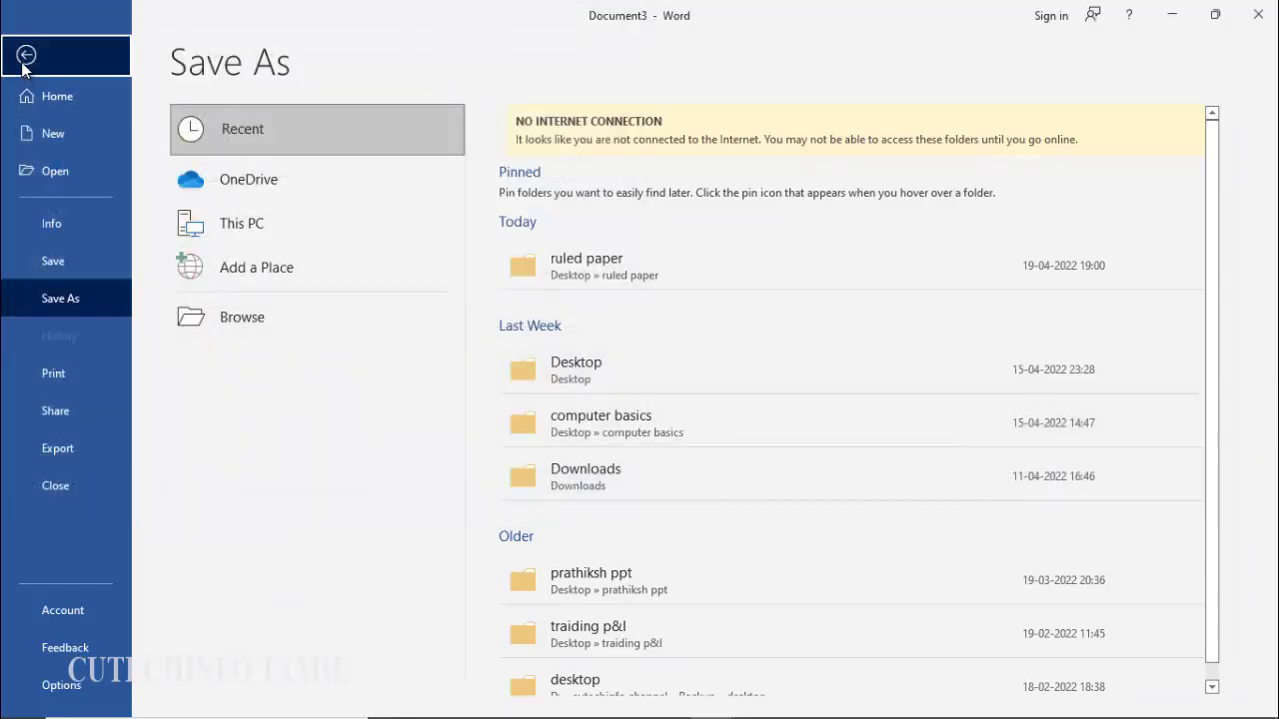
left_click(26, 55)
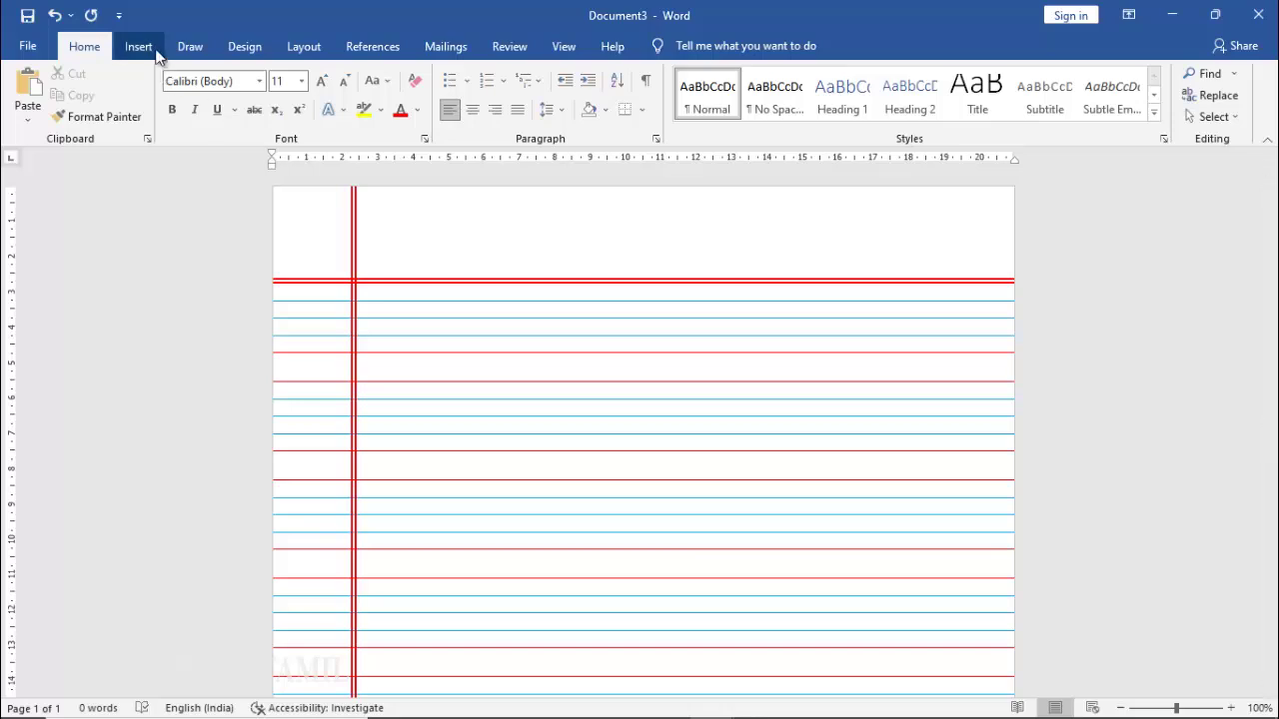
Step: Check the Layout paper size list and close it without changing the size
left_click(305, 48)
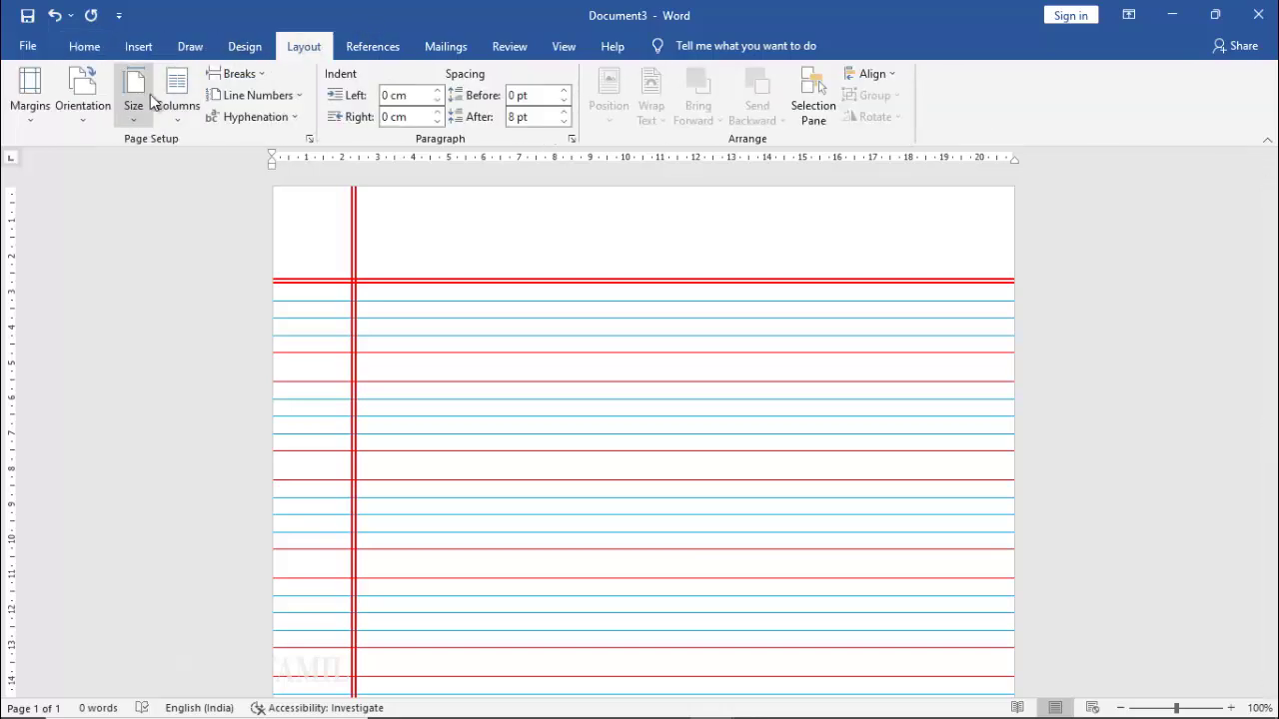
left_click(134, 99)
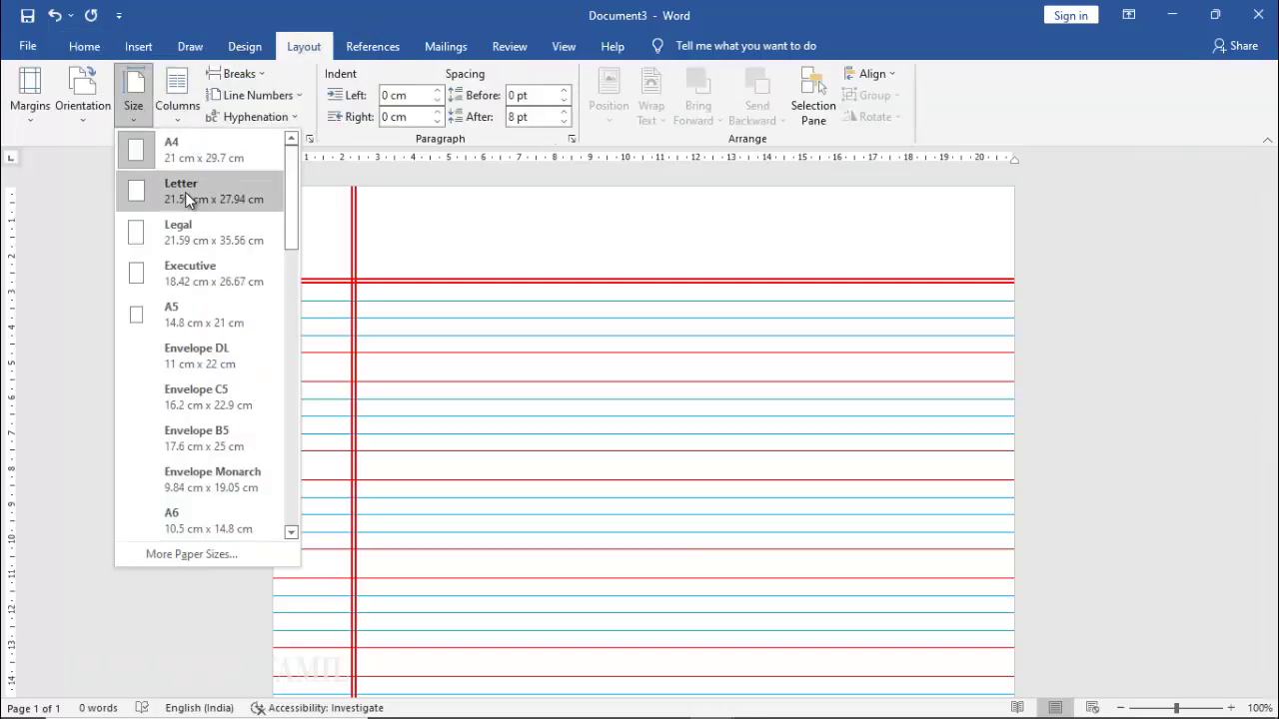
left_click(413, 299)
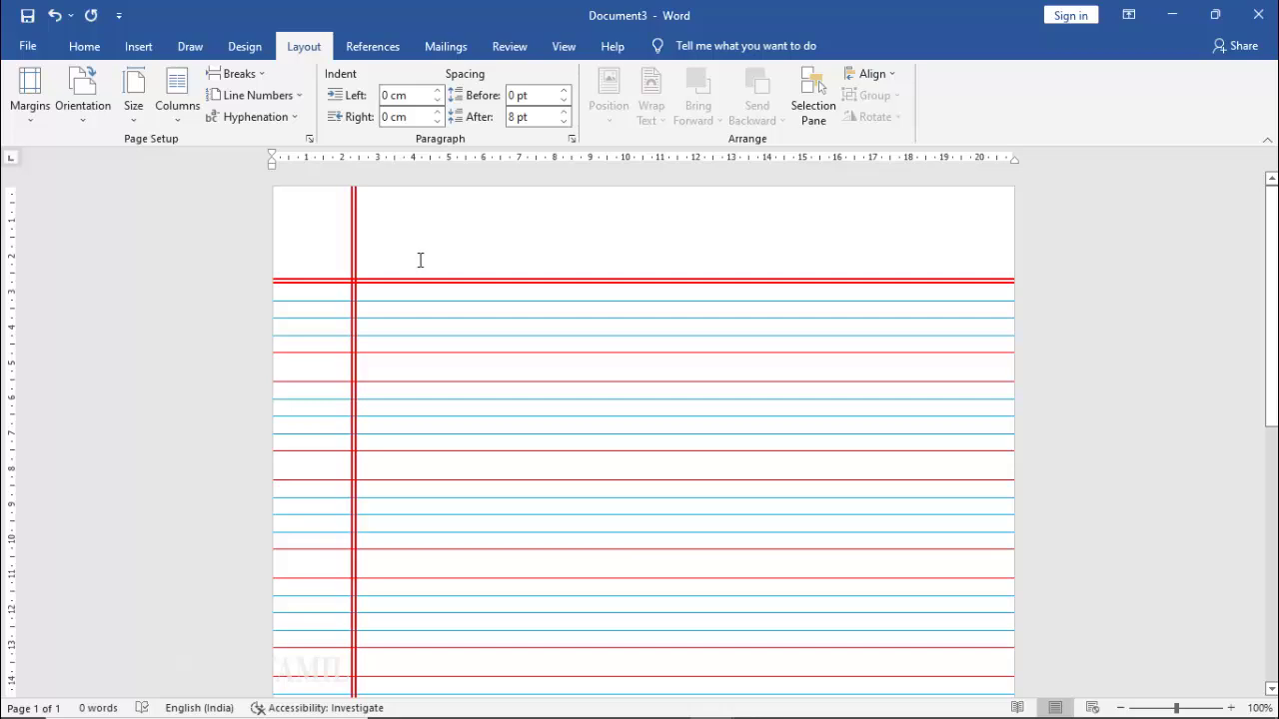
Step: Minimize Document3 to bring the RULED NOTE BOOK document into view
left_click(1171, 20)
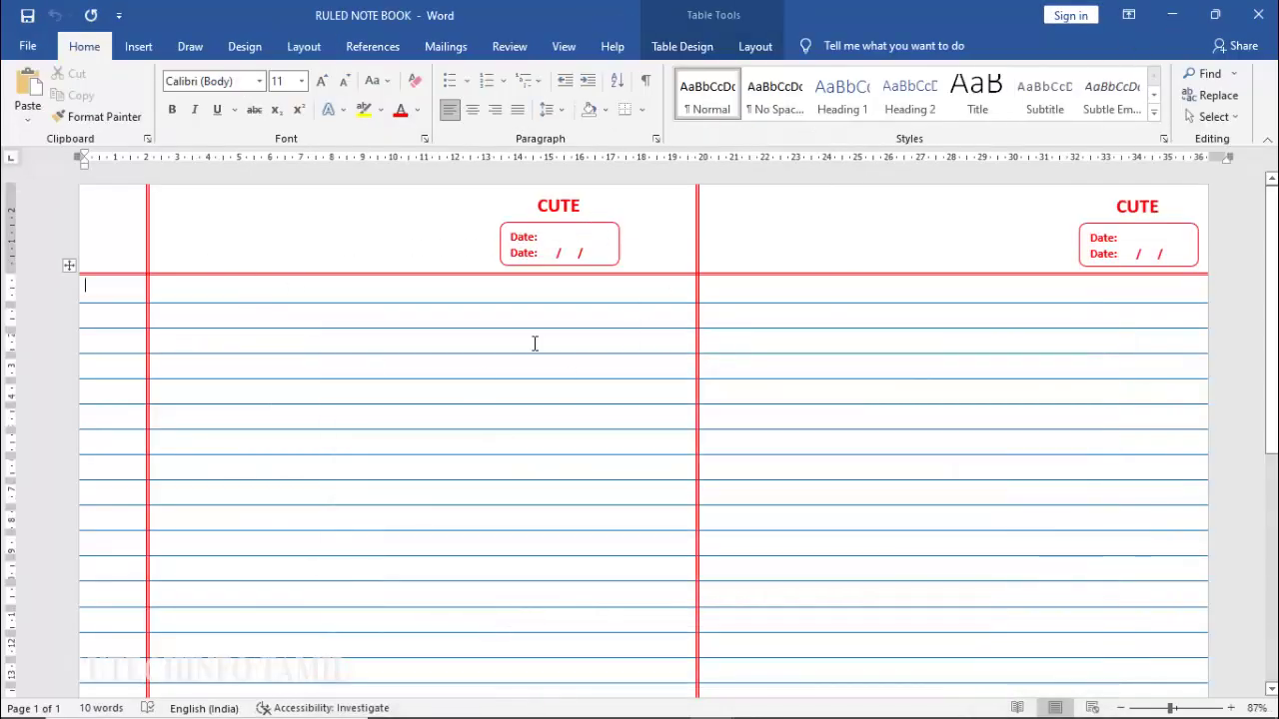
scroll(466, 329, "down", 3)
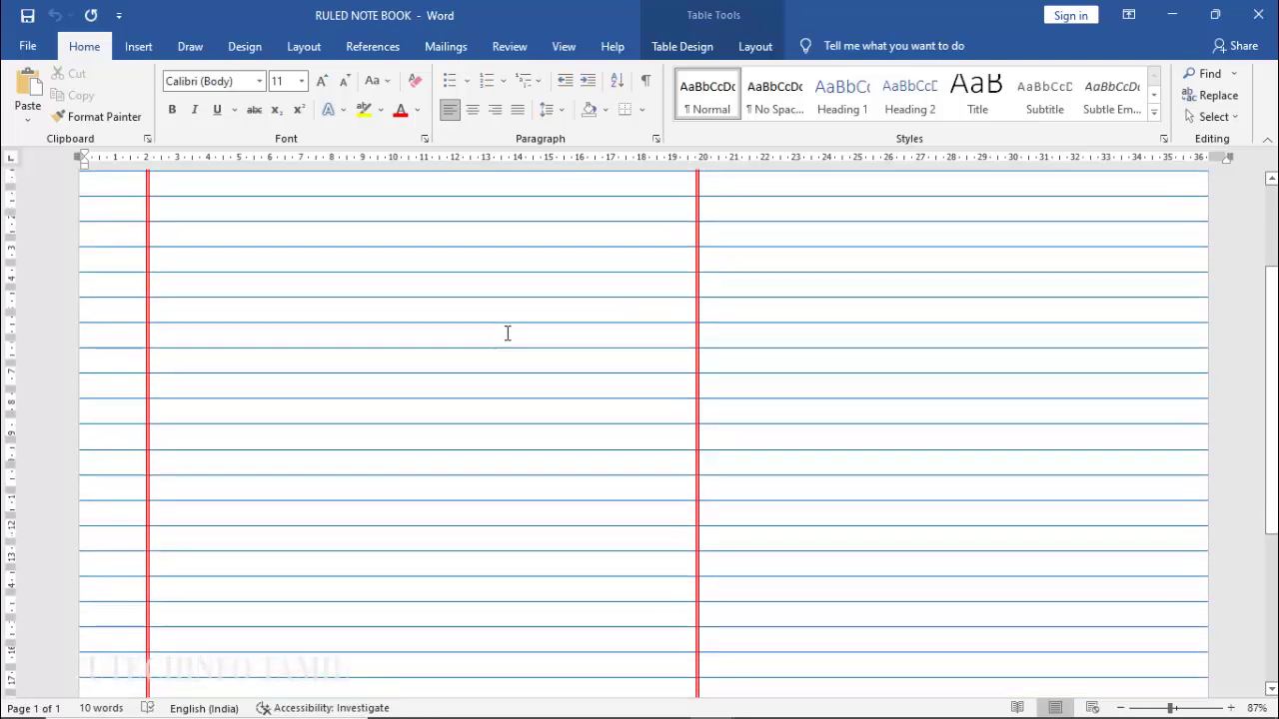
scroll(296, 252, "up", 3)
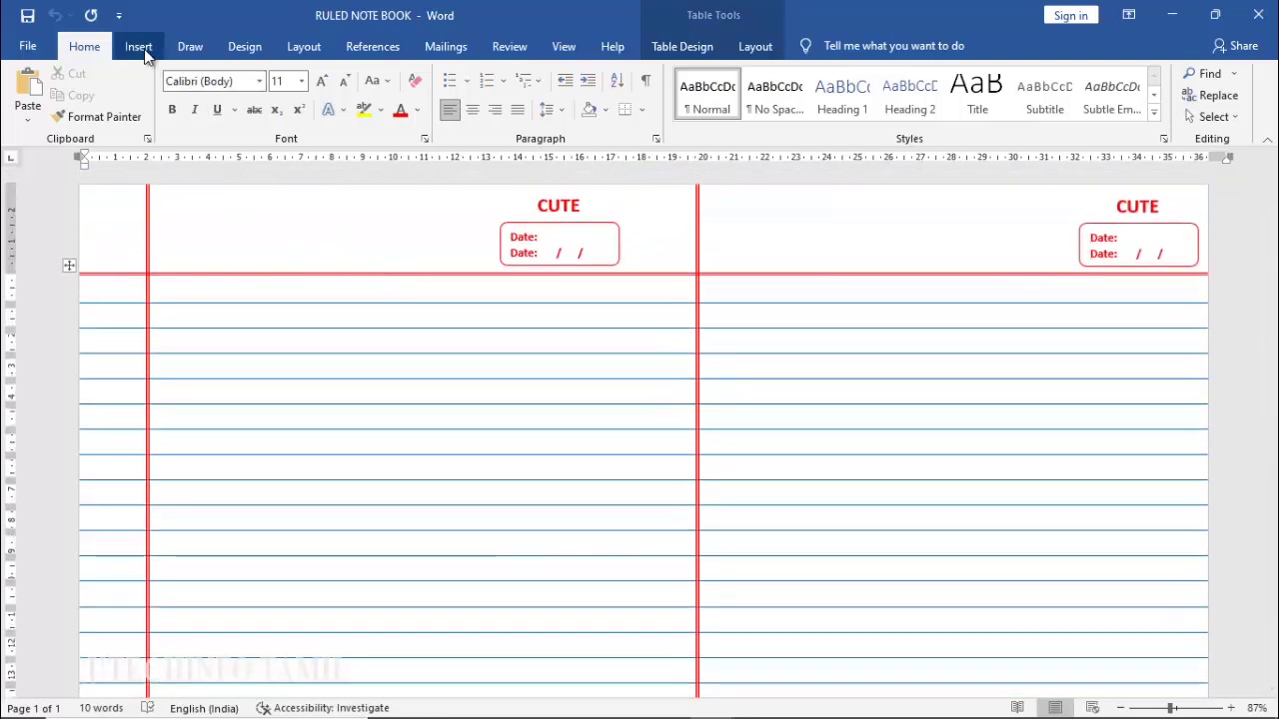
Step: Review the 36.5 × 30.5 cm custom paper size in Page Setup and cancel
left_click(302, 47)
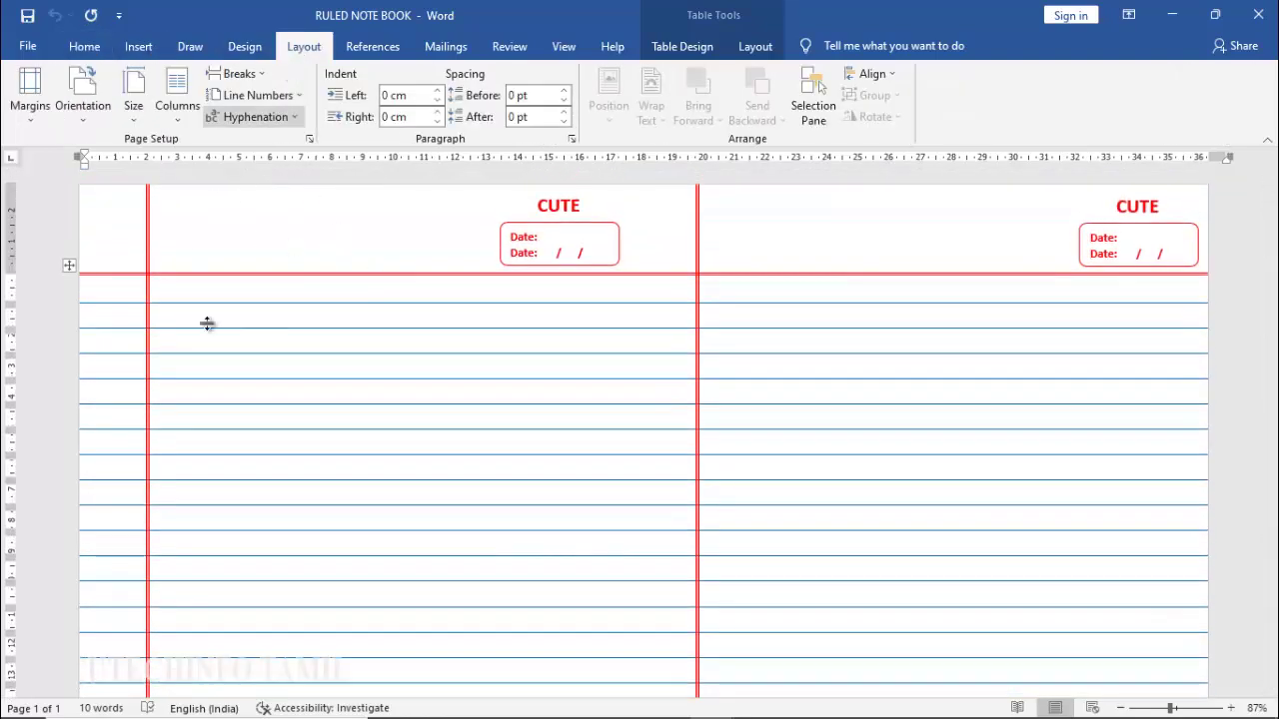
left_click(140, 108)
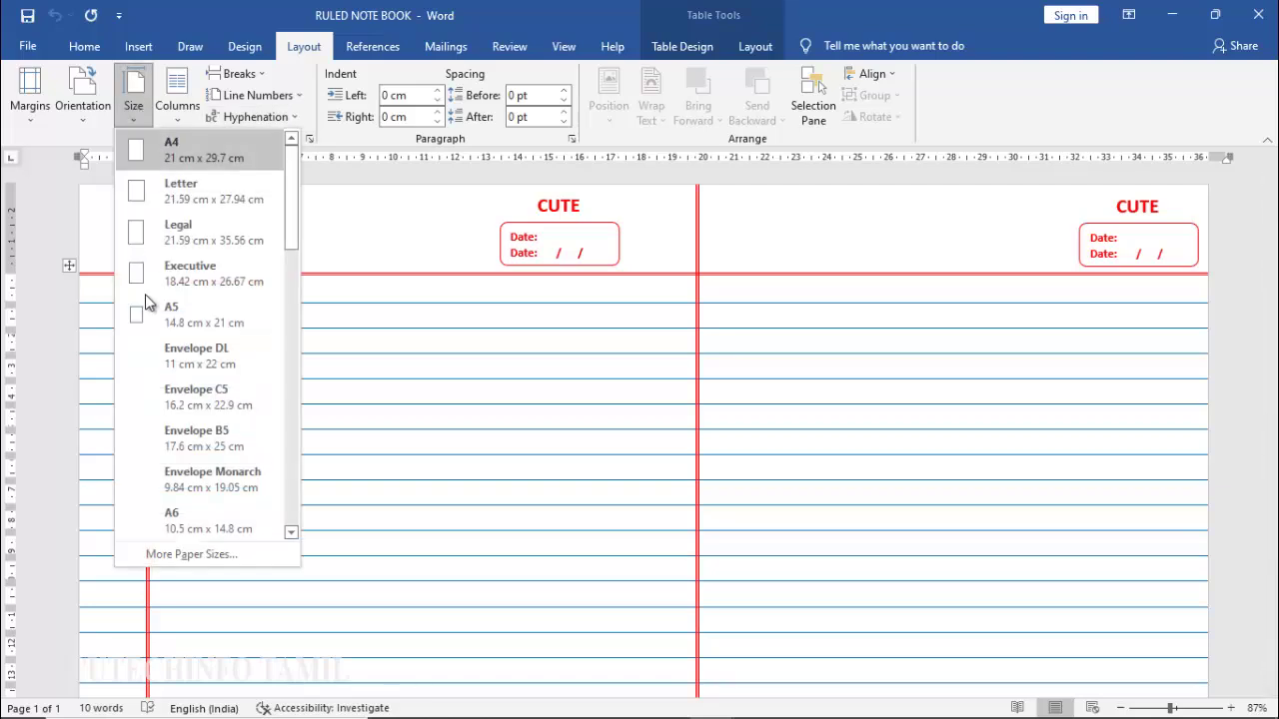
left_click(208, 548)
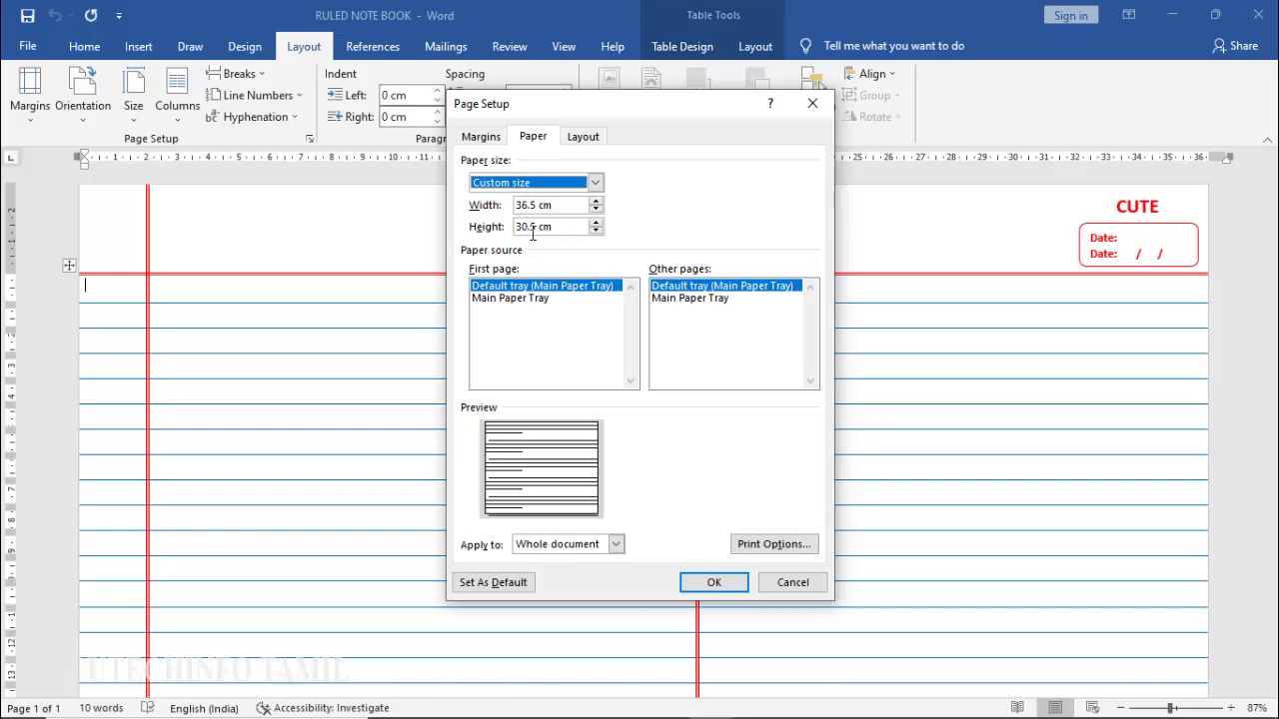
left_click(787, 584)
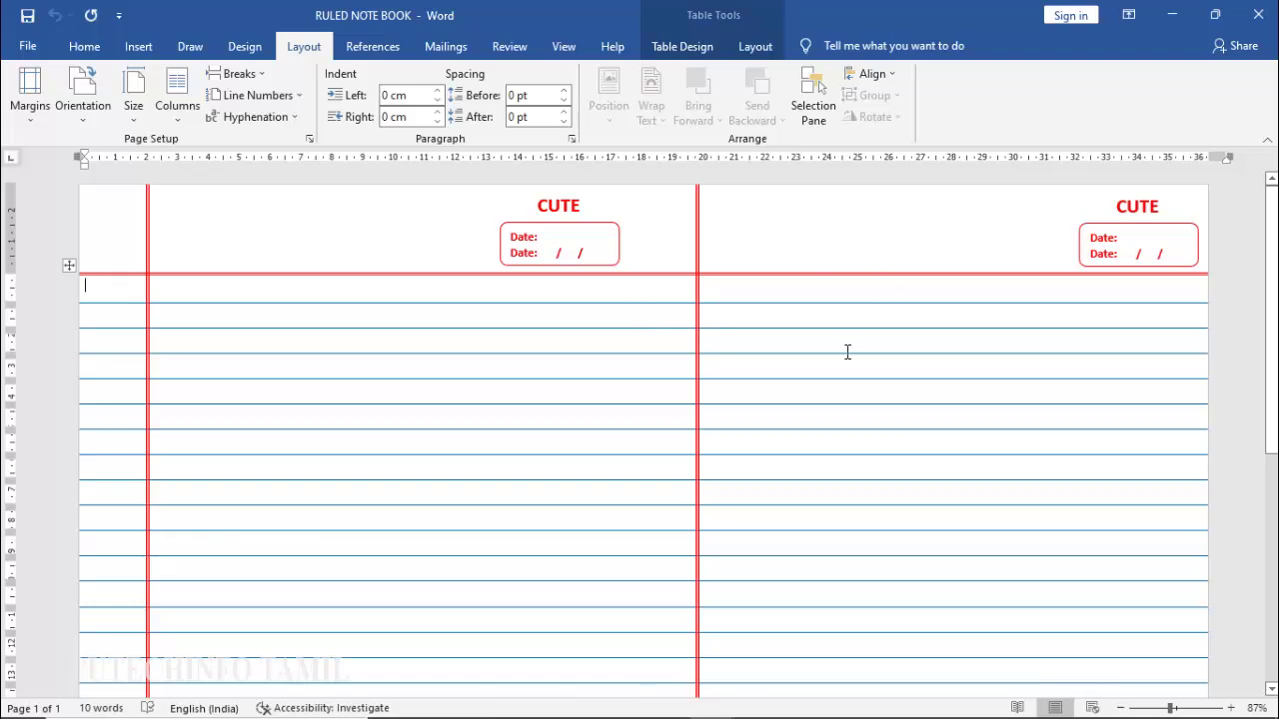
scroll(765, 350, "down", 5)
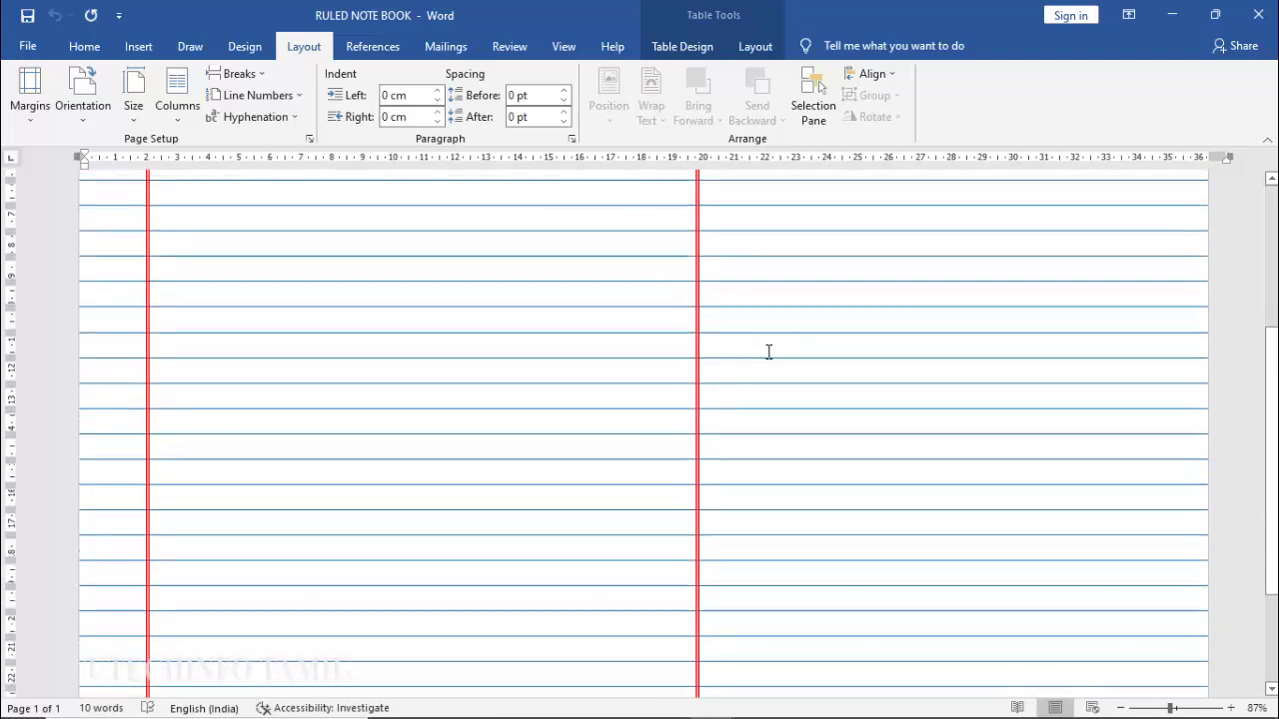
scroll(754, 372, "up", 5)
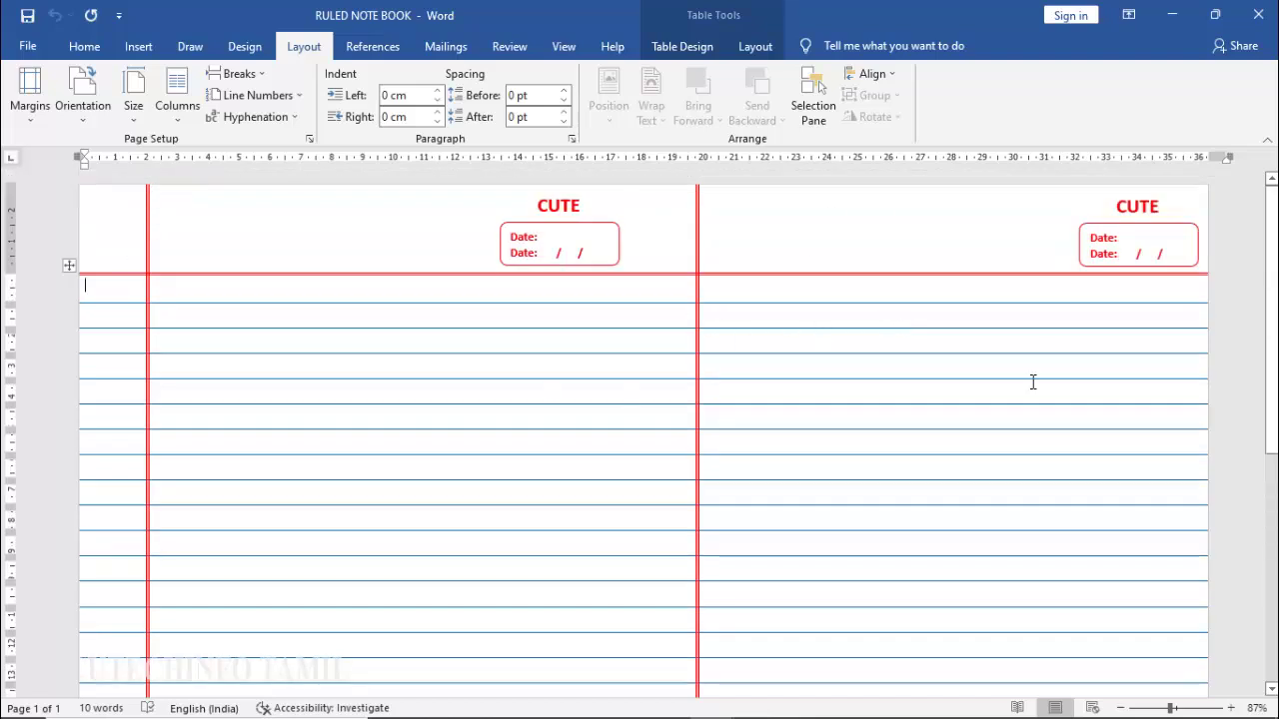
scroll(902, 385, "down", 3)
scroll(896, 399, "up", 1)
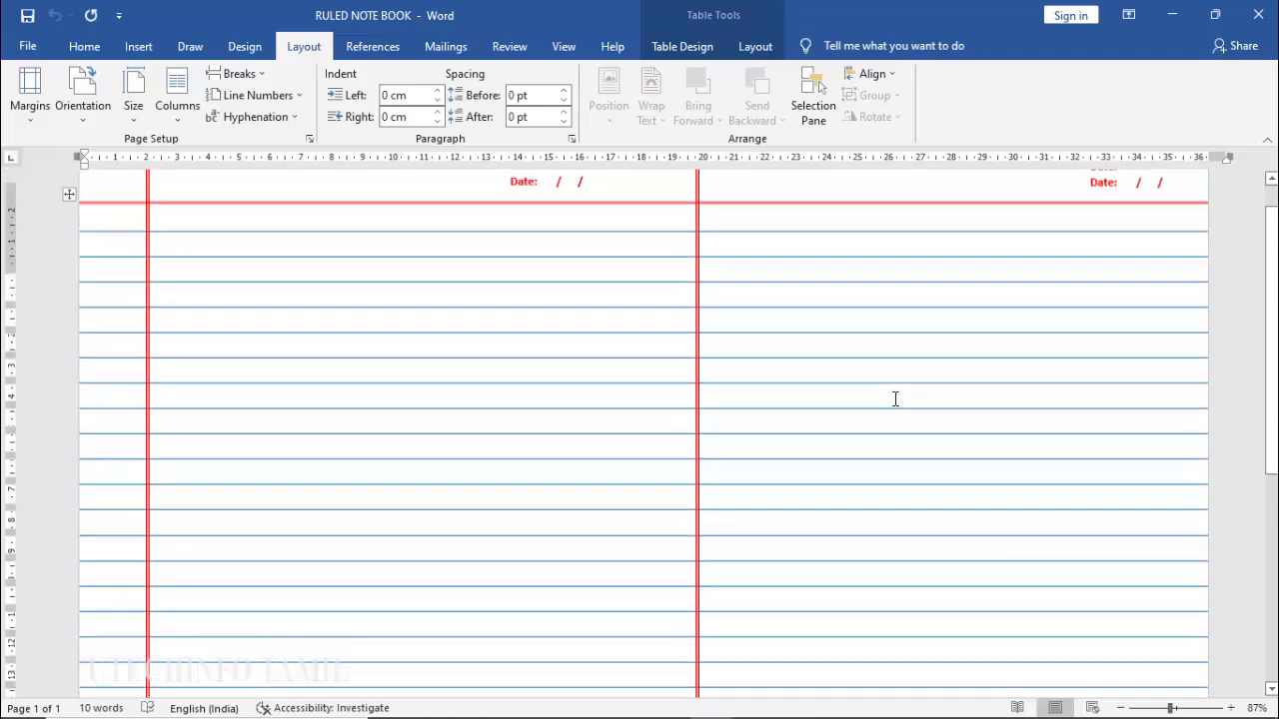
scroll(896, 399, "up", 2)
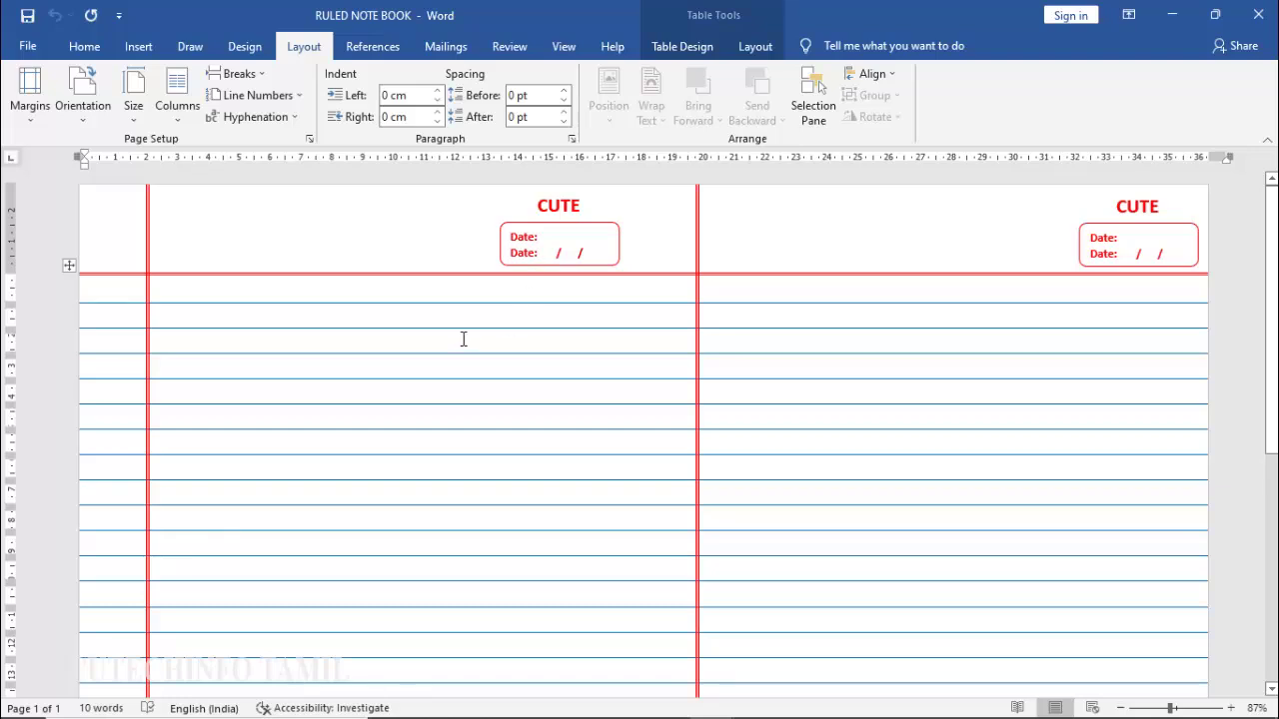